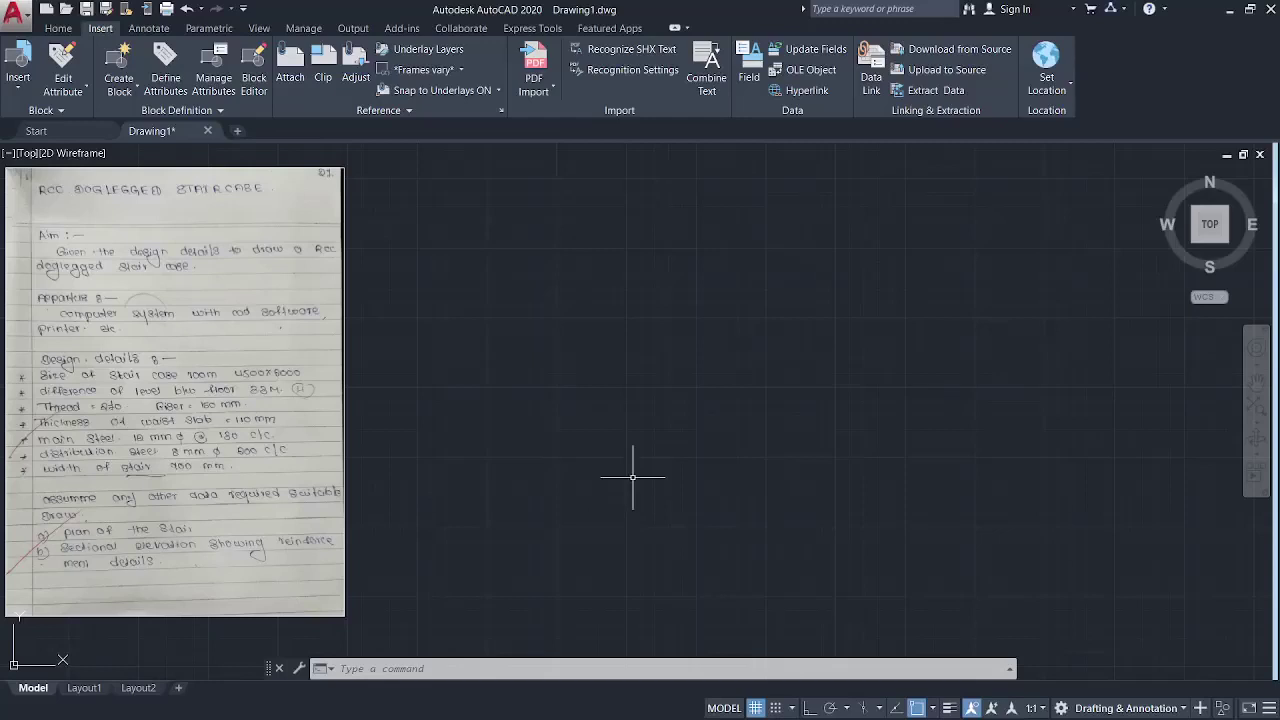
Step: Pan and zoom around the handwritten reference sheet to inspect its design details
middle_click_drag(618, 480, 901, 473)
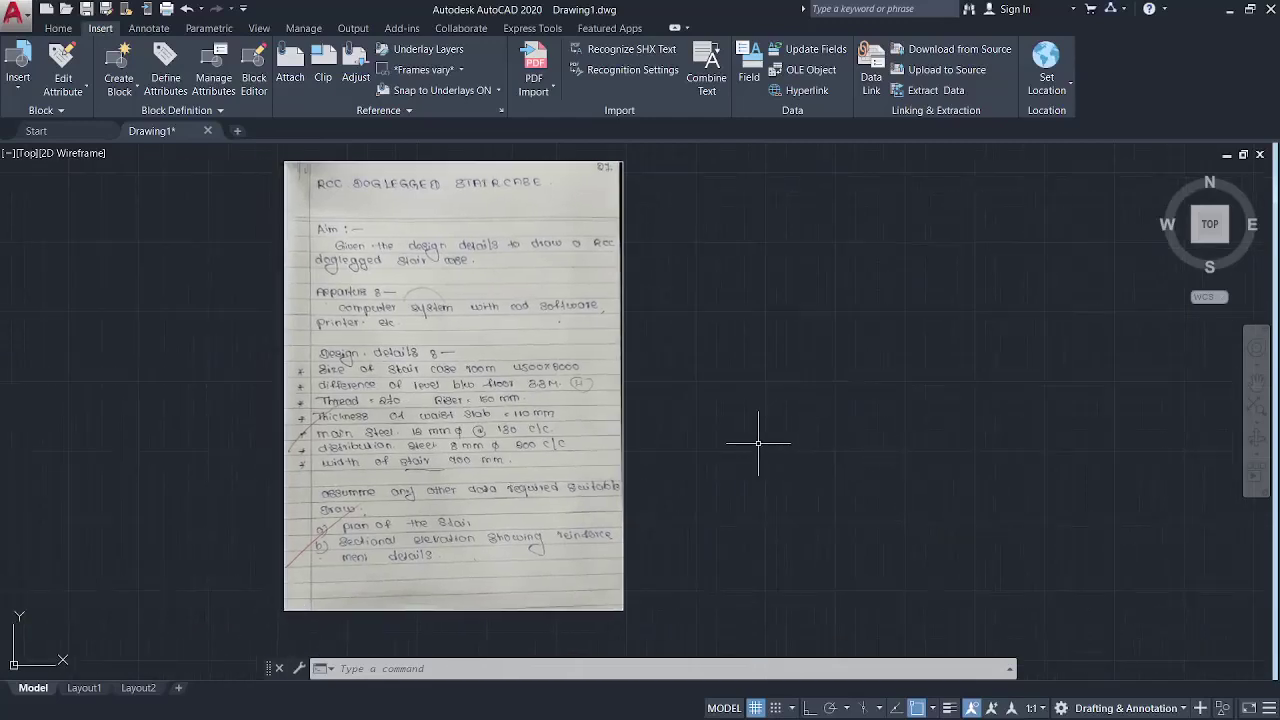
middle_click_drag(697, 446, 849, 457)
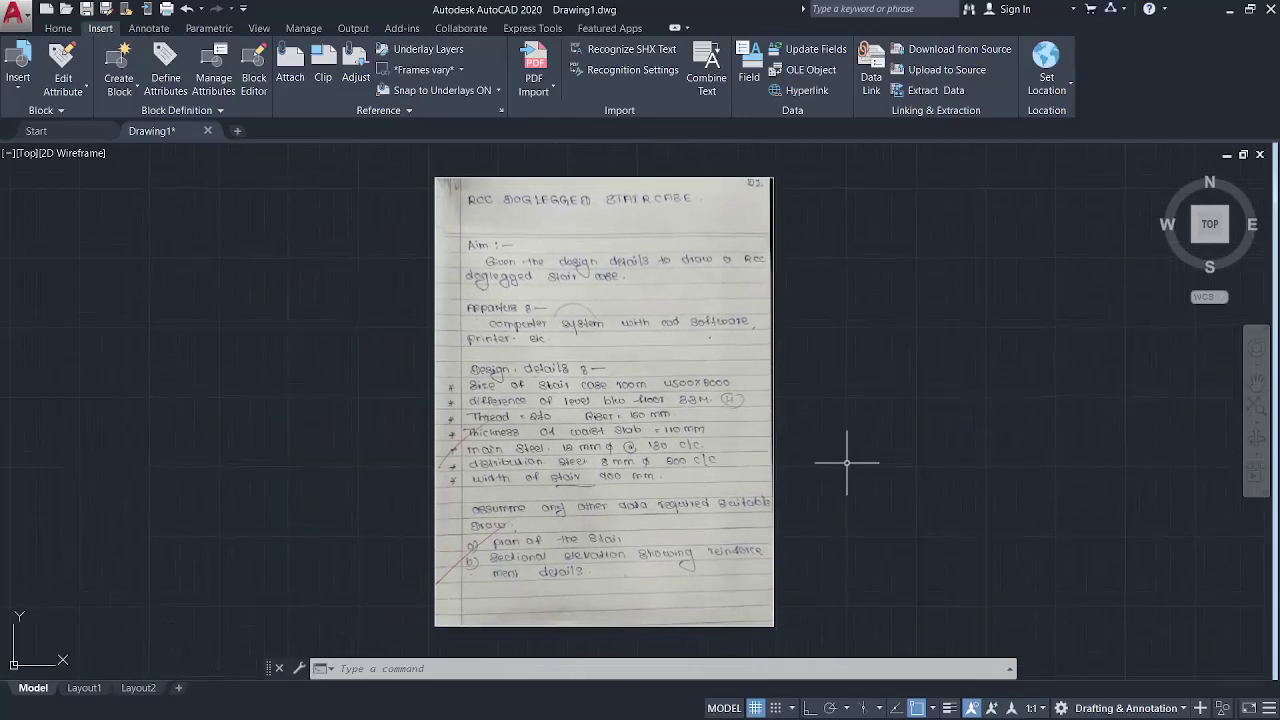
scroll(779, 532, "up", 1)
scroll(568, 416, "up", 4)
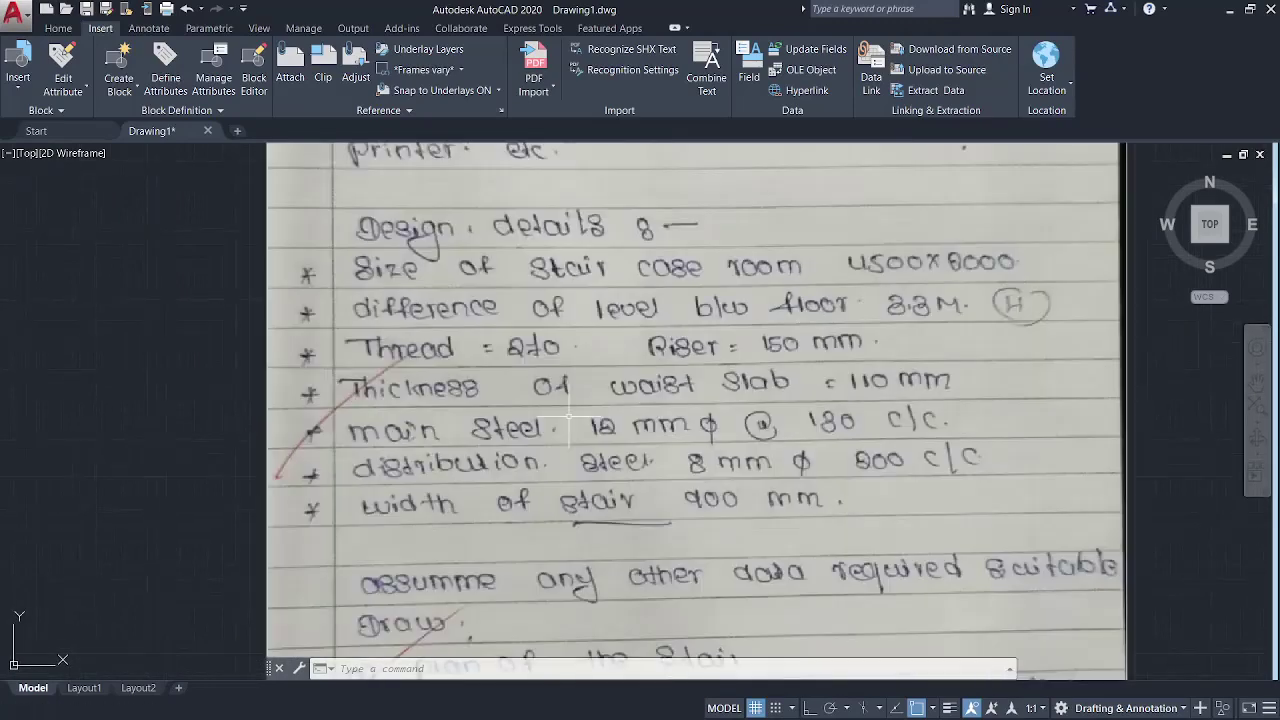
scroll(818, 362, "down", 8)
scroll(820, 380, "up", 1)
scroll(858, 414, "up", 6)
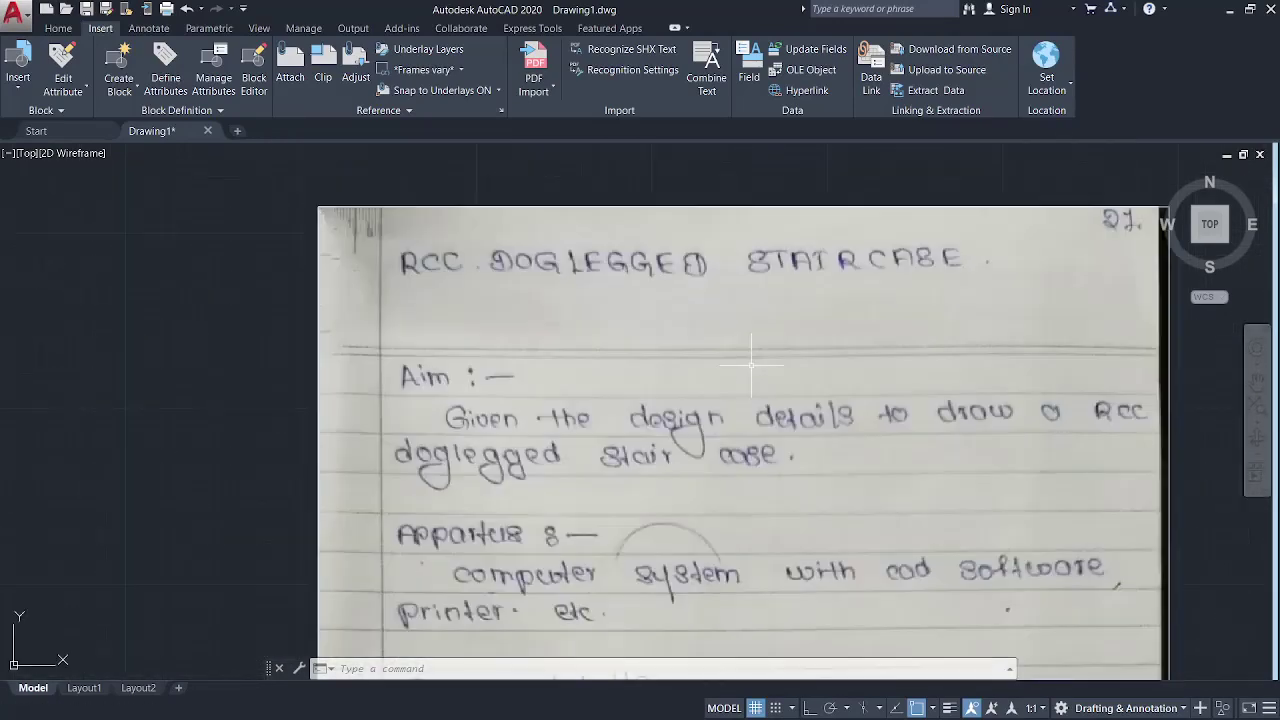
scroll(858, 414, "down", 2)
scroll(858, 414, "up", 4)
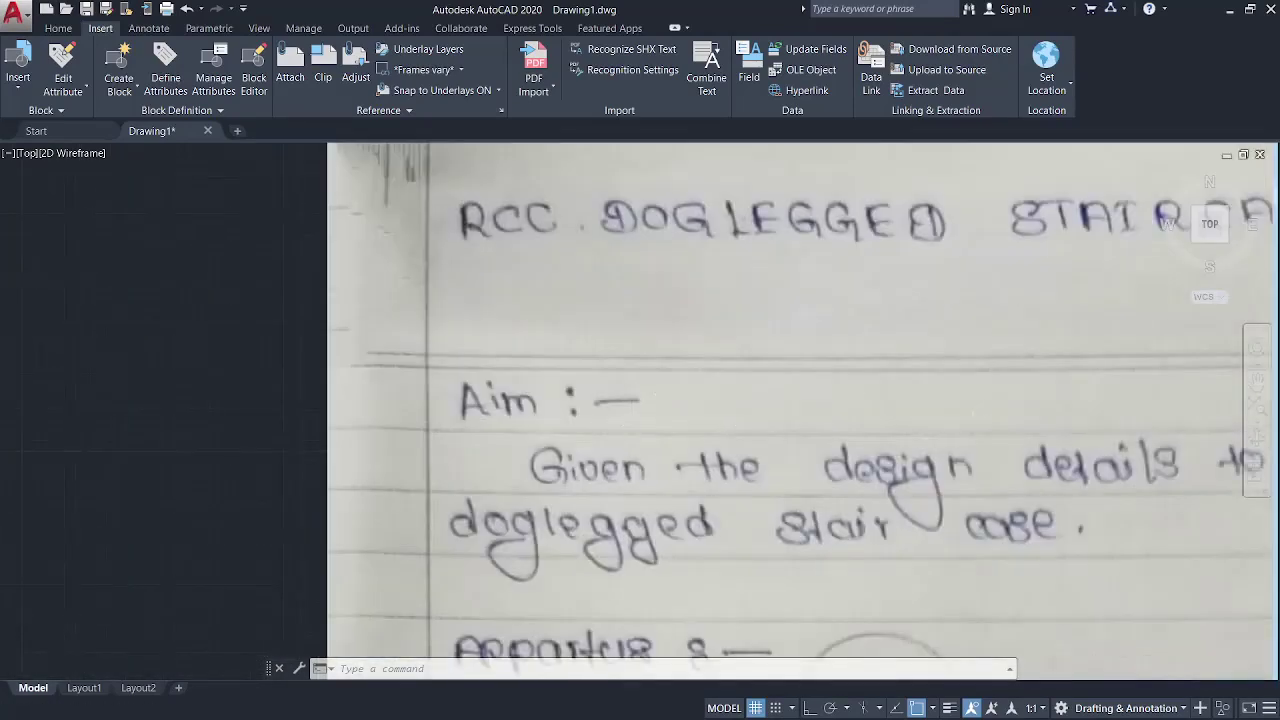
scroll(817, 416, "down", 3)
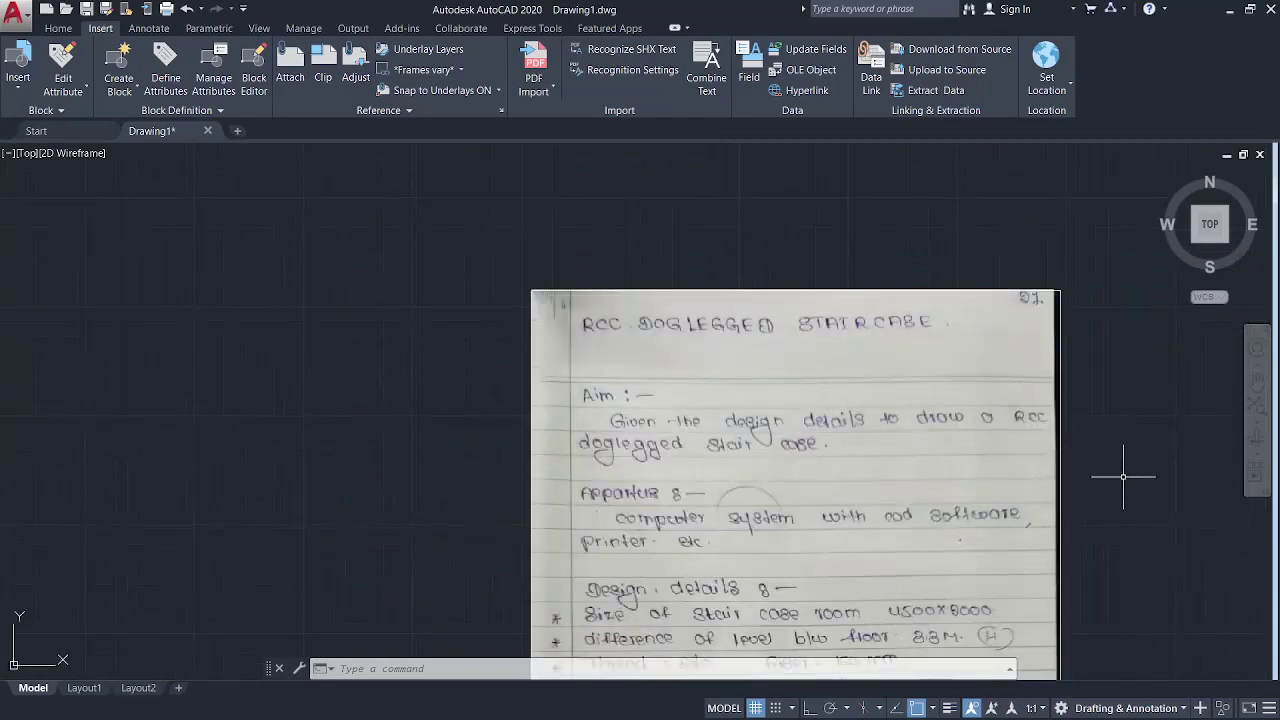
mouse_move(1148, 474)
middle_mouse_down()
mouse_move(1006, 356)
mouse_move(1020, 196)
middle_mouse_up()
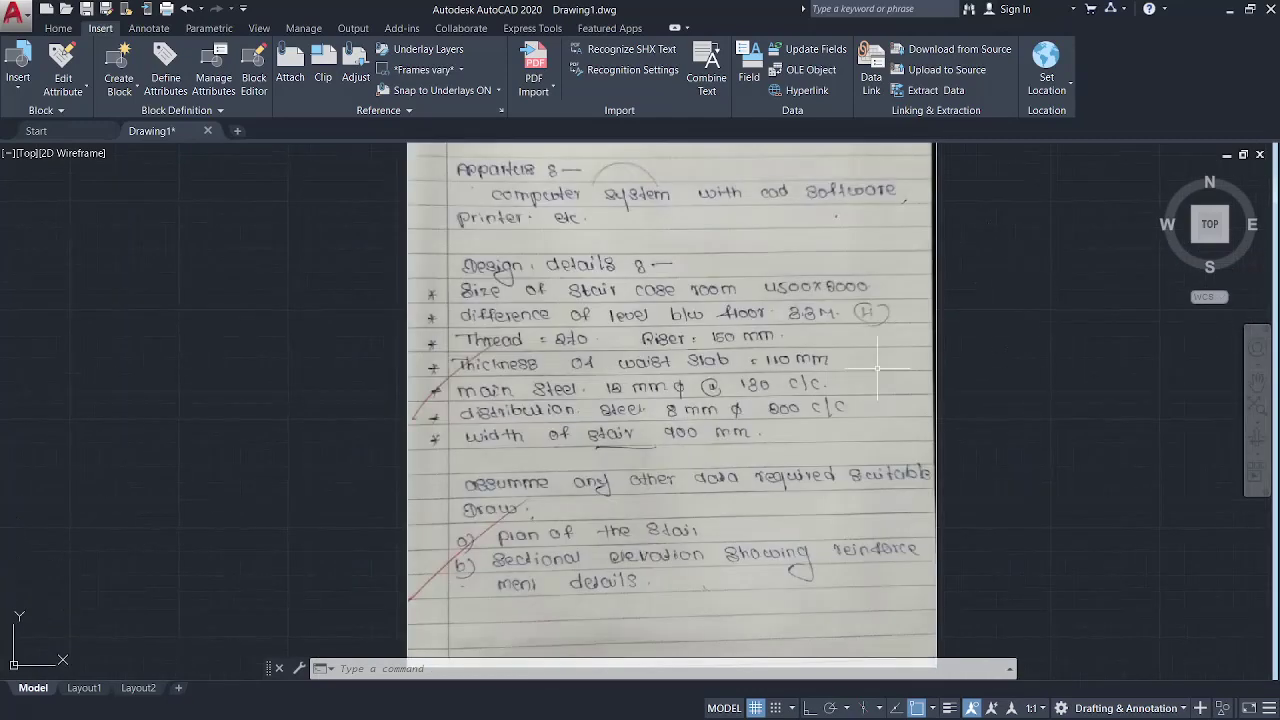
scroll(724, 390, "up", 2)
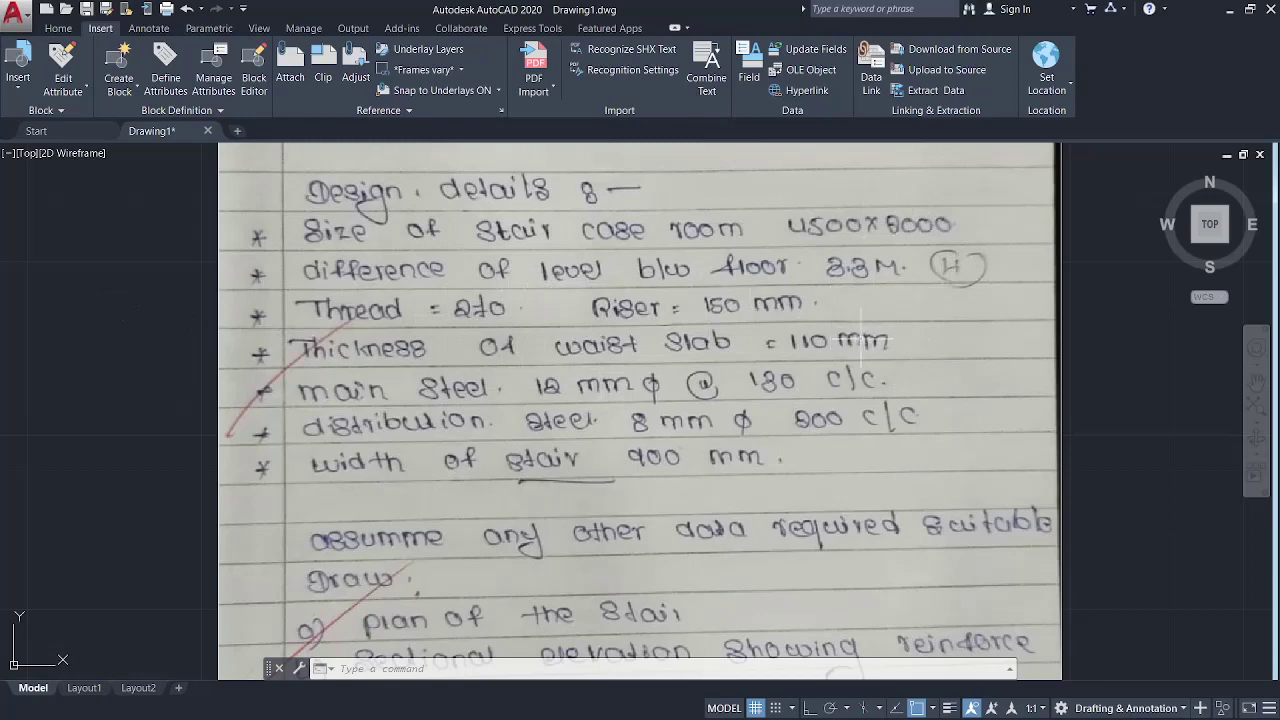
middle_click_drag(756, 341, 505, 305)
scroll(505, 305, "down", 3)
middle_click_drag(809, 309, 740, 366)
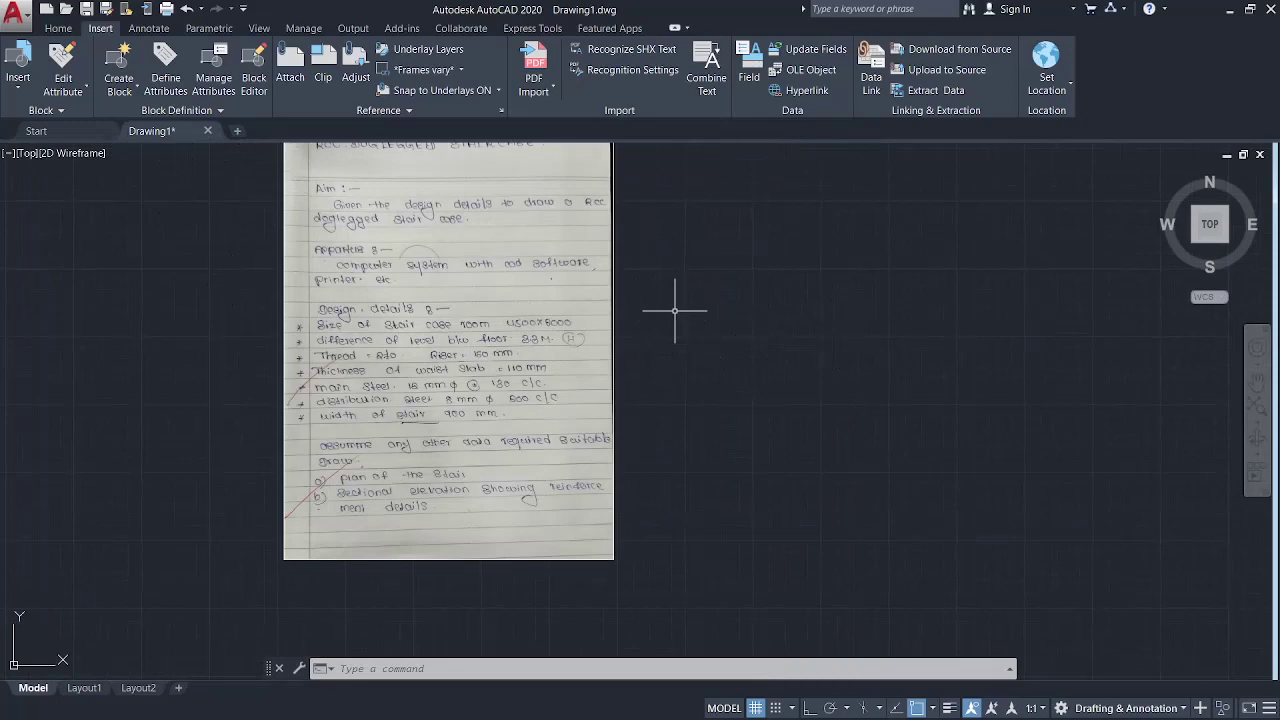
Step: Switch to Firefox and scroll the YouTube page to the Revit Architecture promo video
key("super")
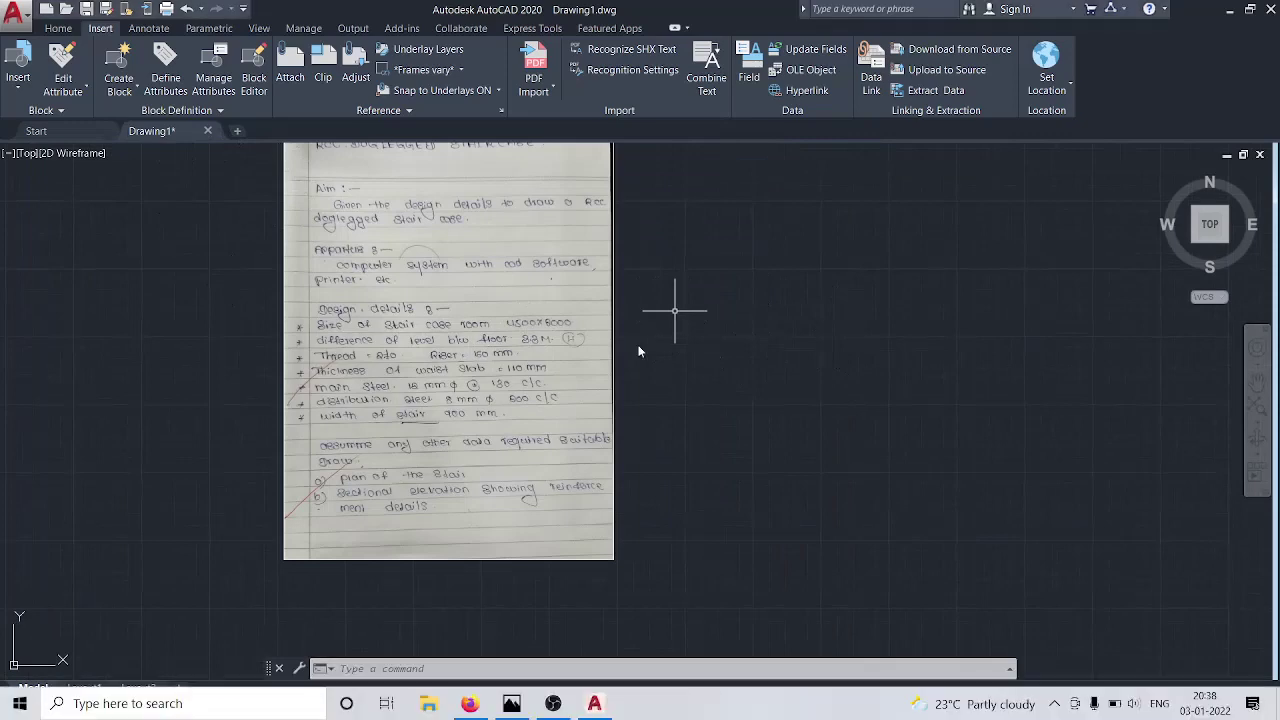
left_click(472, 705)
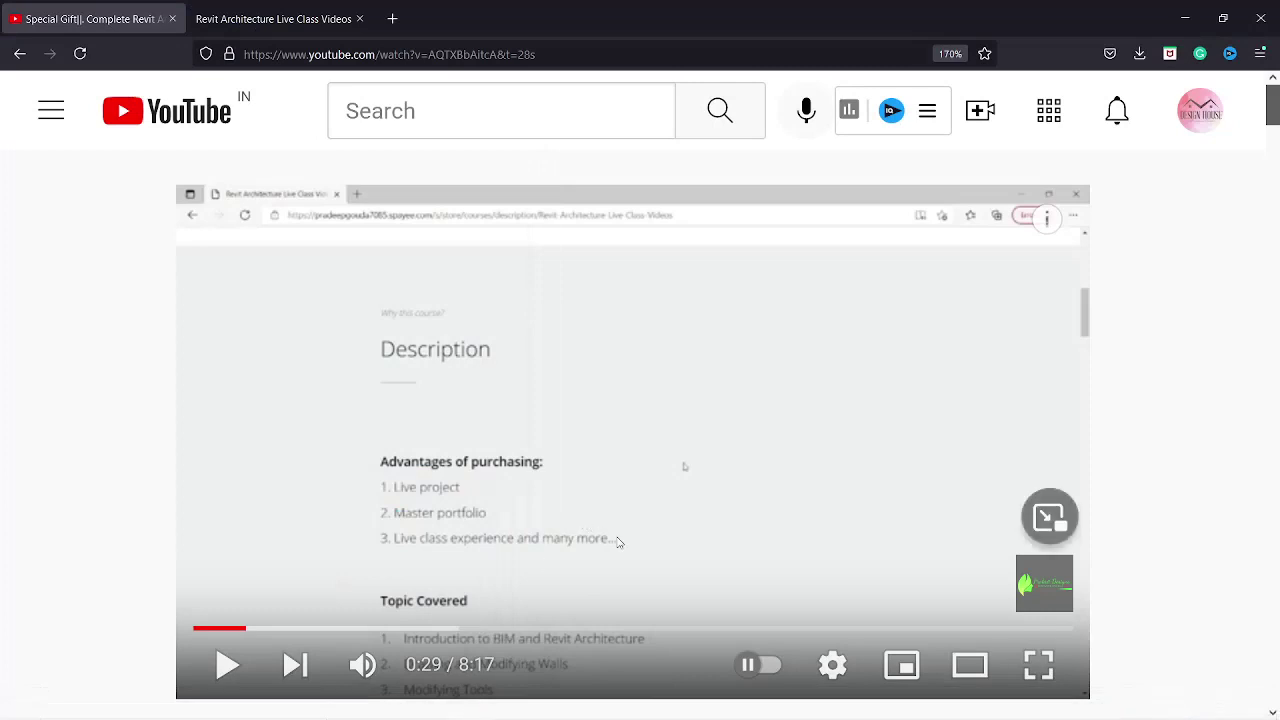
scroll(476, 273, "down", 3)
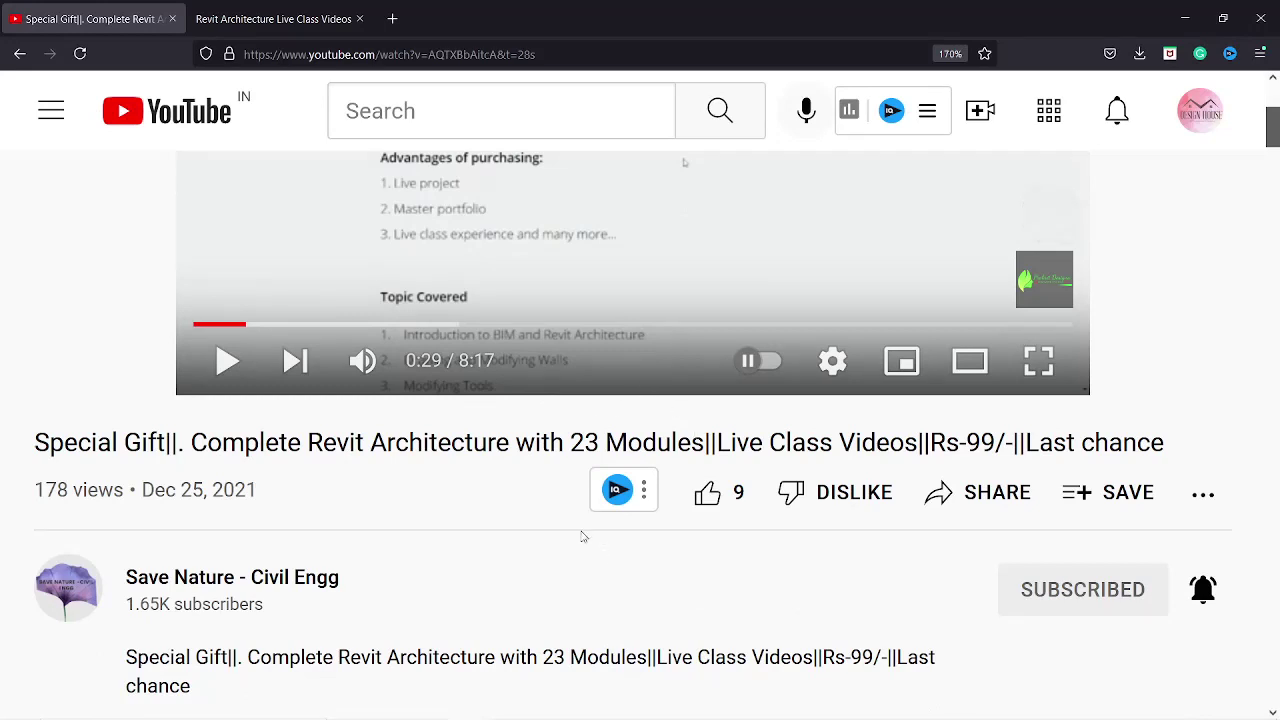
scroll(509, 516, "down", 3)
scroll(450, 412, "up", 2)
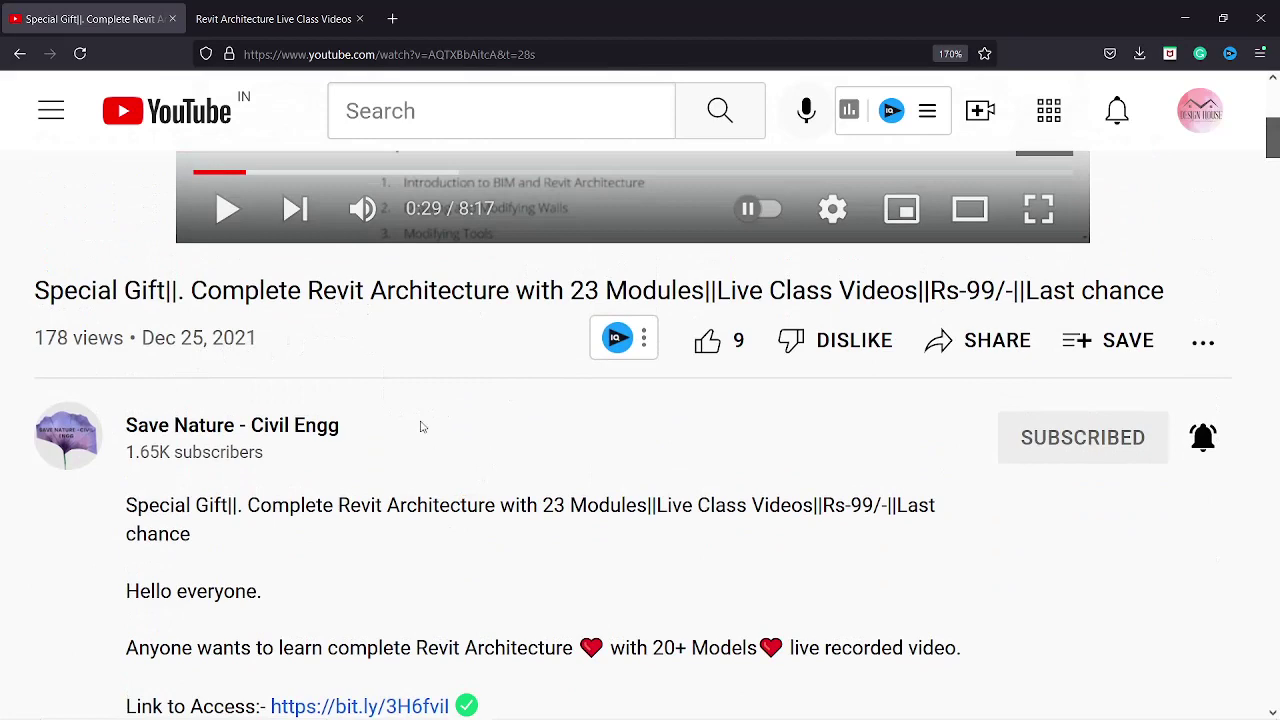
scroll(429, 431, "down", 3)
scroll(445, 440, "up", 4)
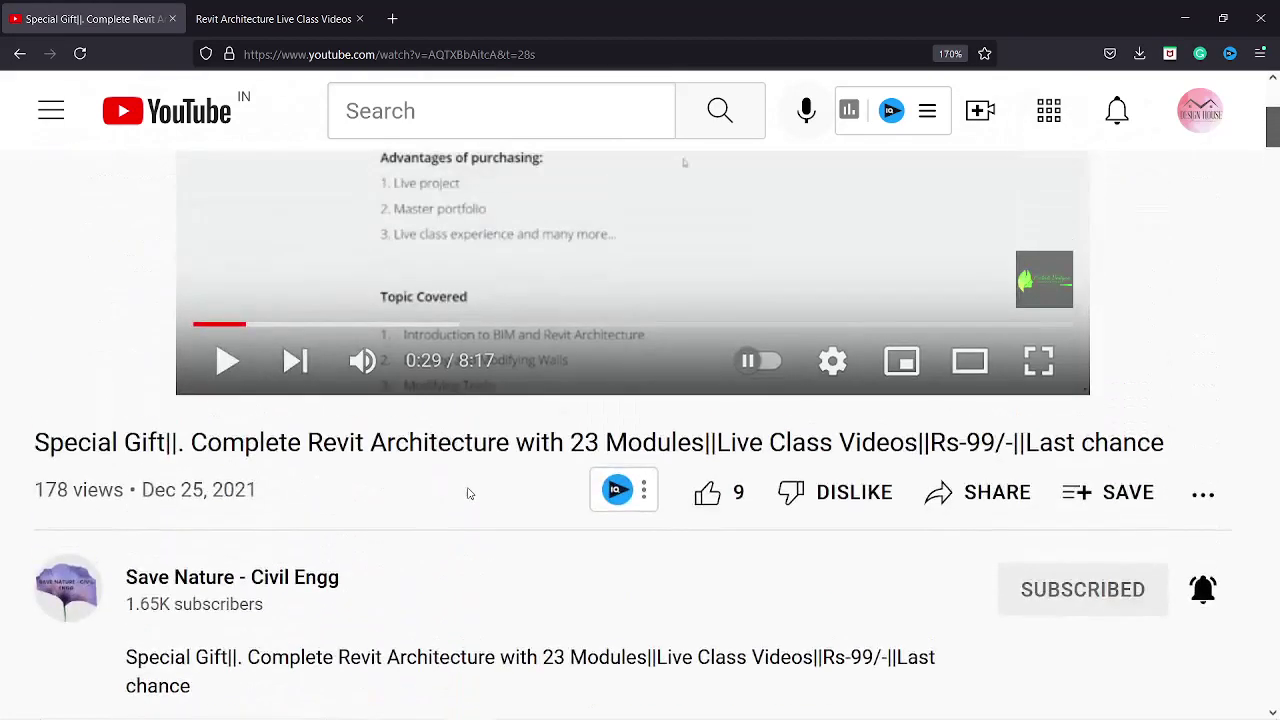
scroll(467, 493, "up", 2)
scroll(463, 438, "up", 2)
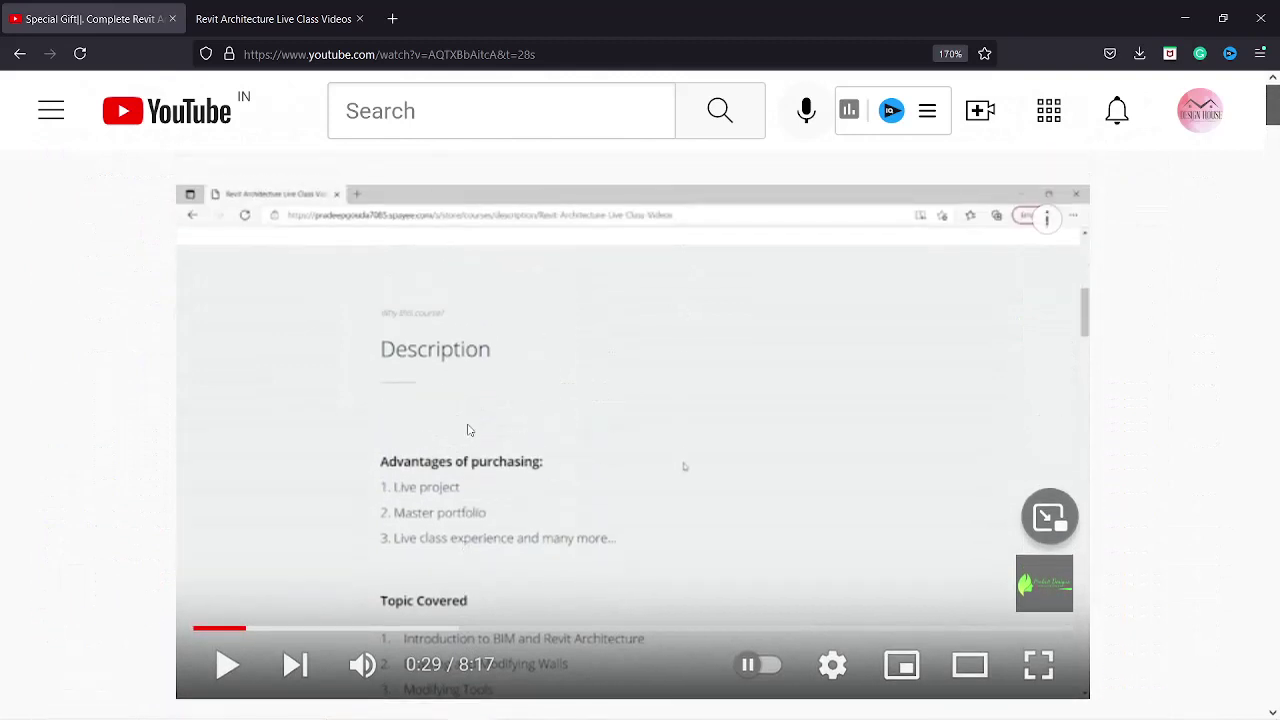
Step: Play the promo video and skip it ahead through 1:45, 3:47, 5:17 and 6:26
left_click(228, 666)
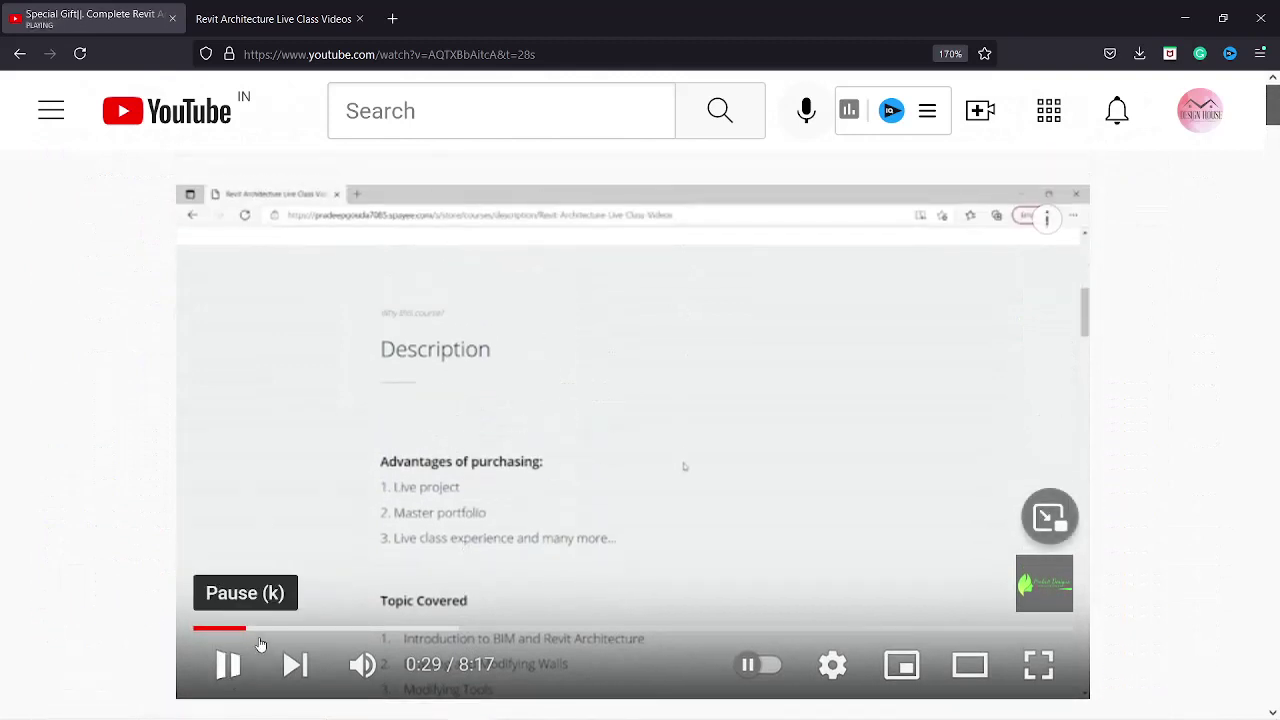
left_click_drag(248, 628, 452, 630)
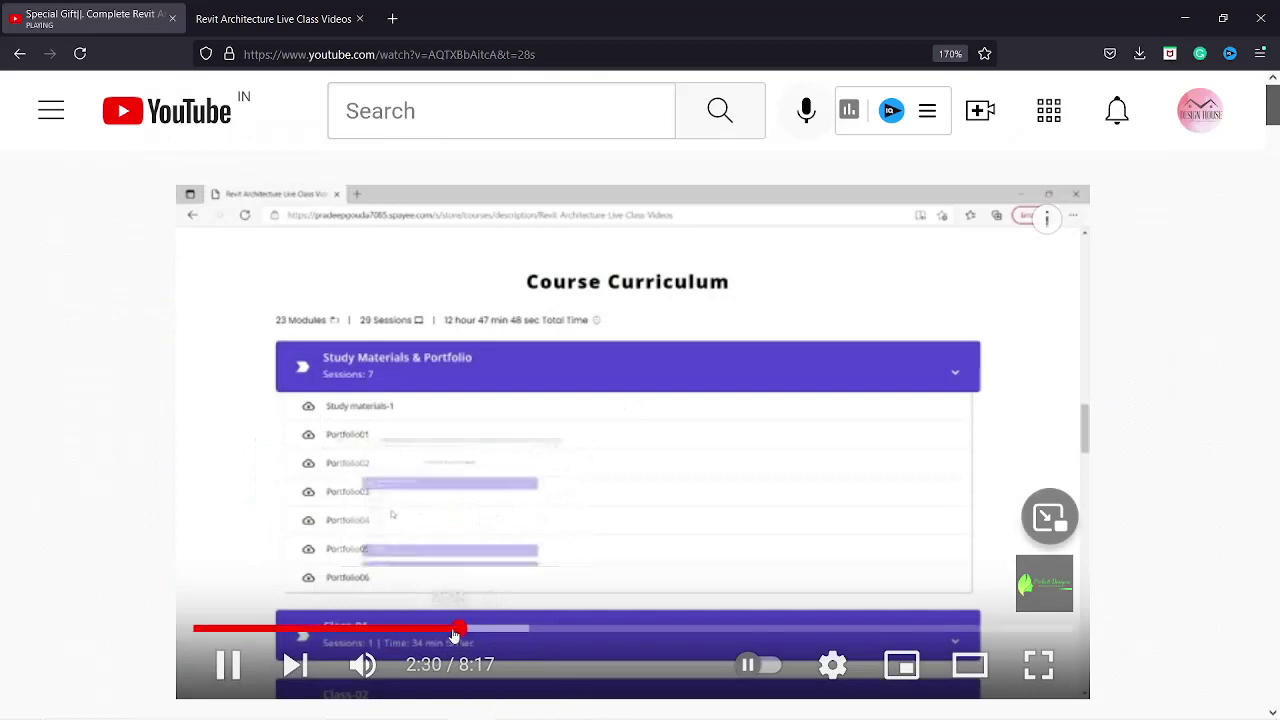
left_click_drag(454, 632, 710, 630)
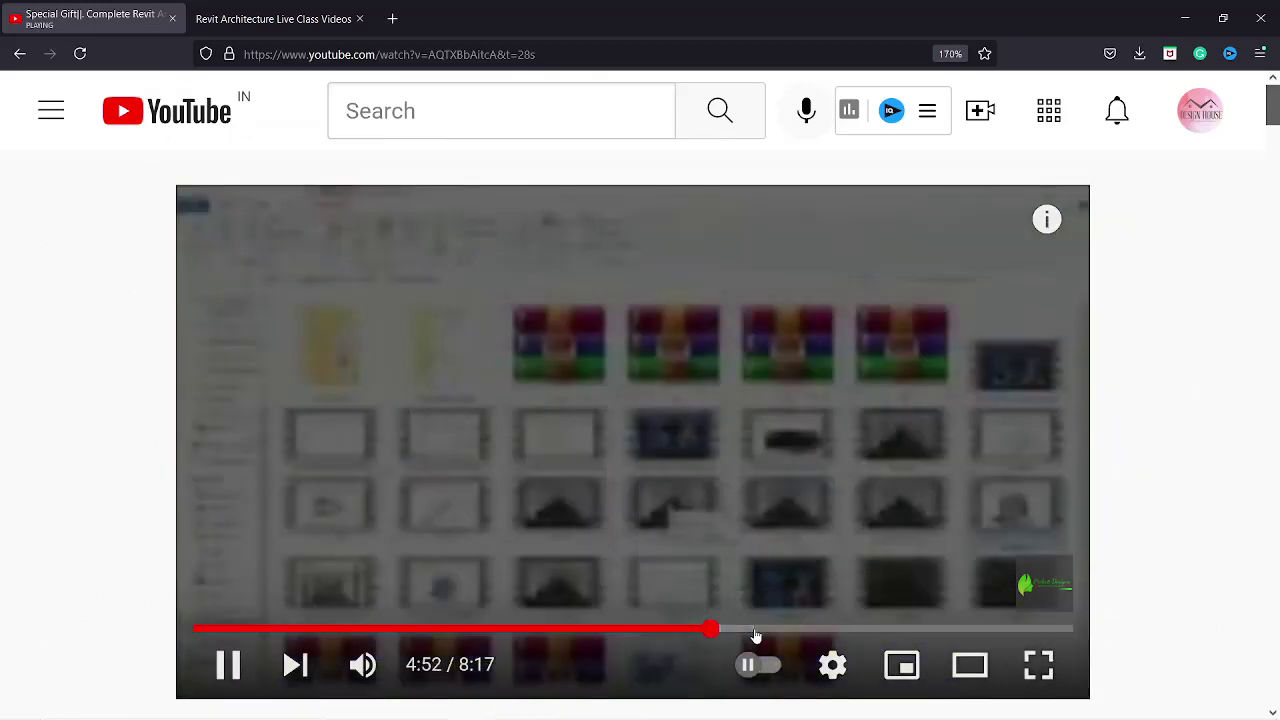
left_click(754, 630)
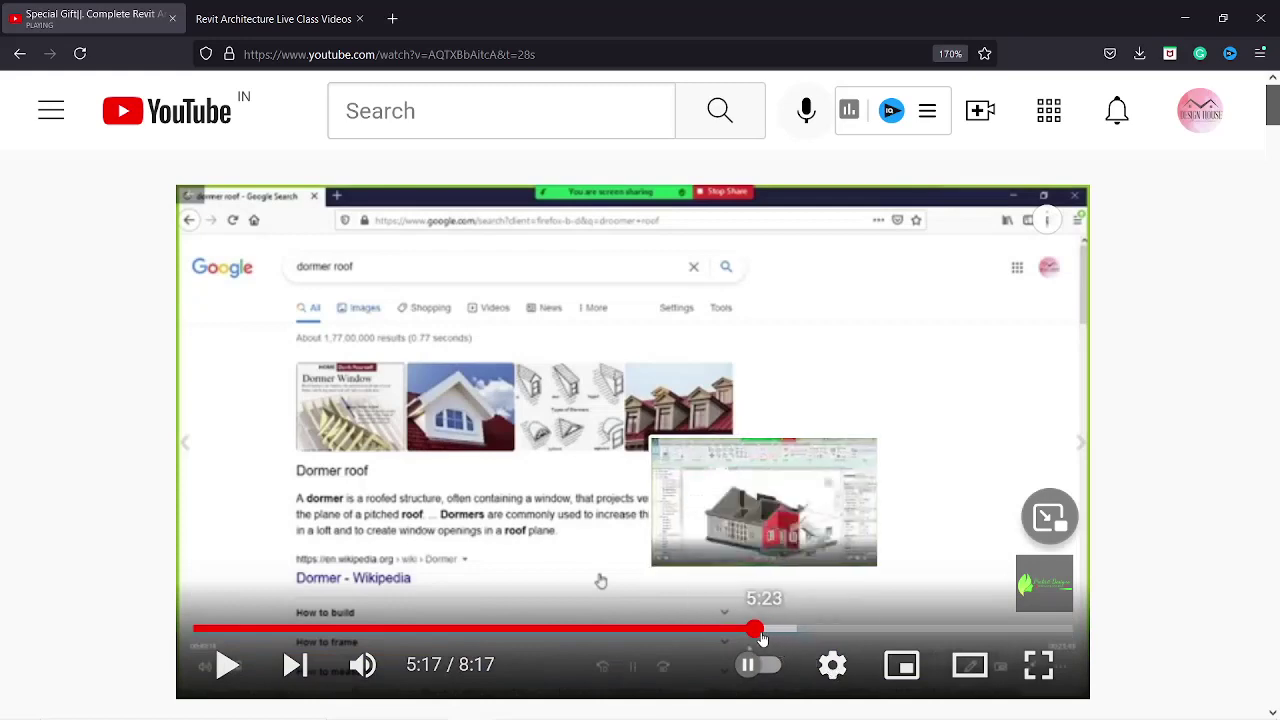
left_click_drag(760, 638, 988, 626)
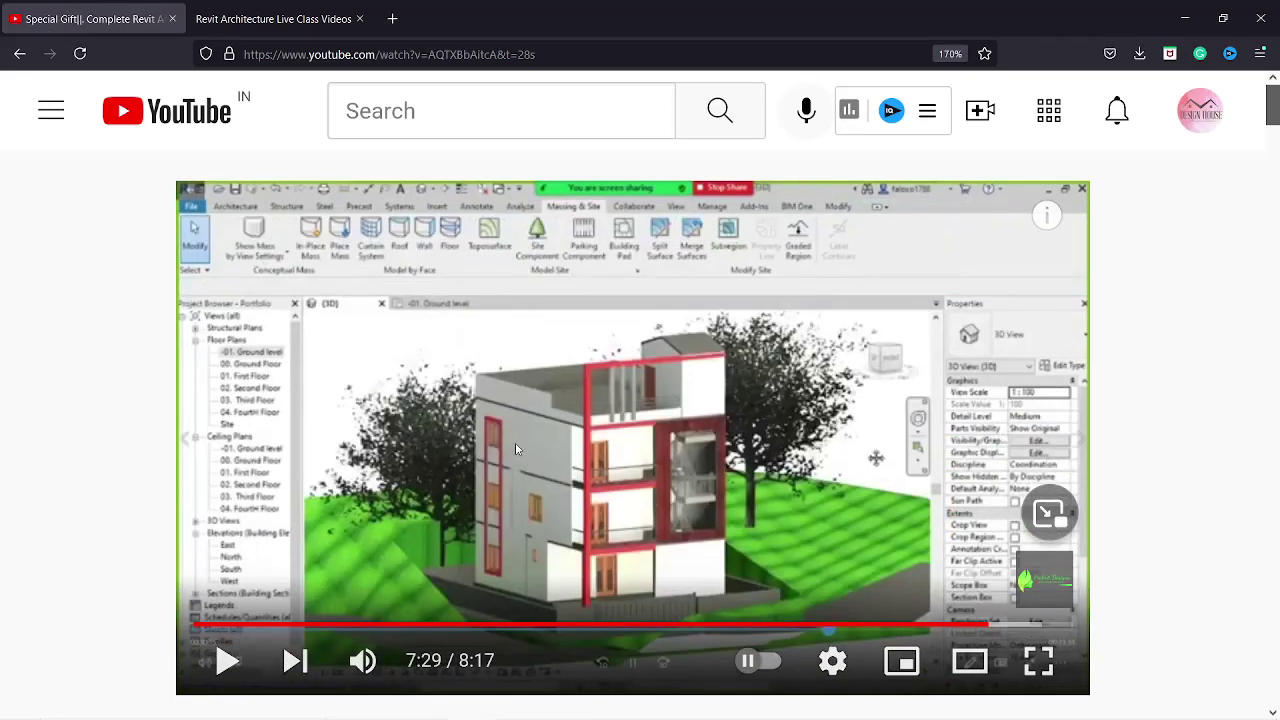
scroll(489, 461, "down", 6)
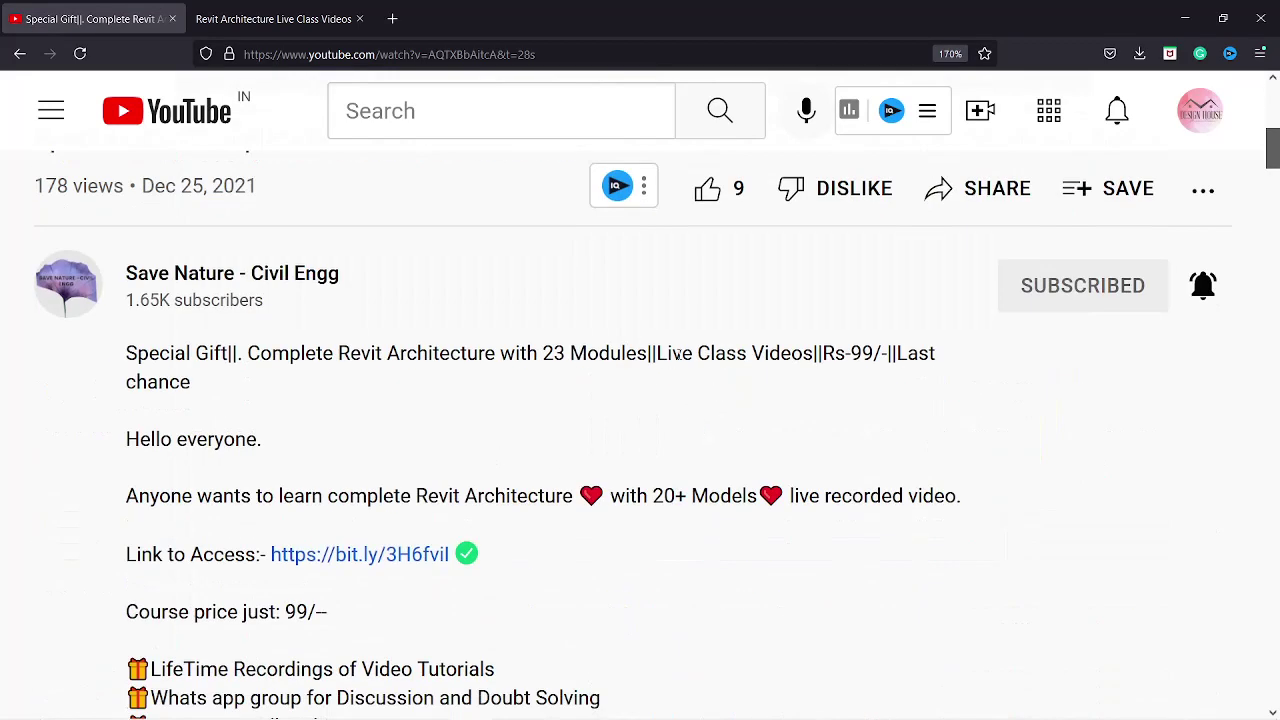
Step: Highlight the 99/- course price in the description title, then deselect and scroll down
left_click_drag(833, 353, 885, 353)
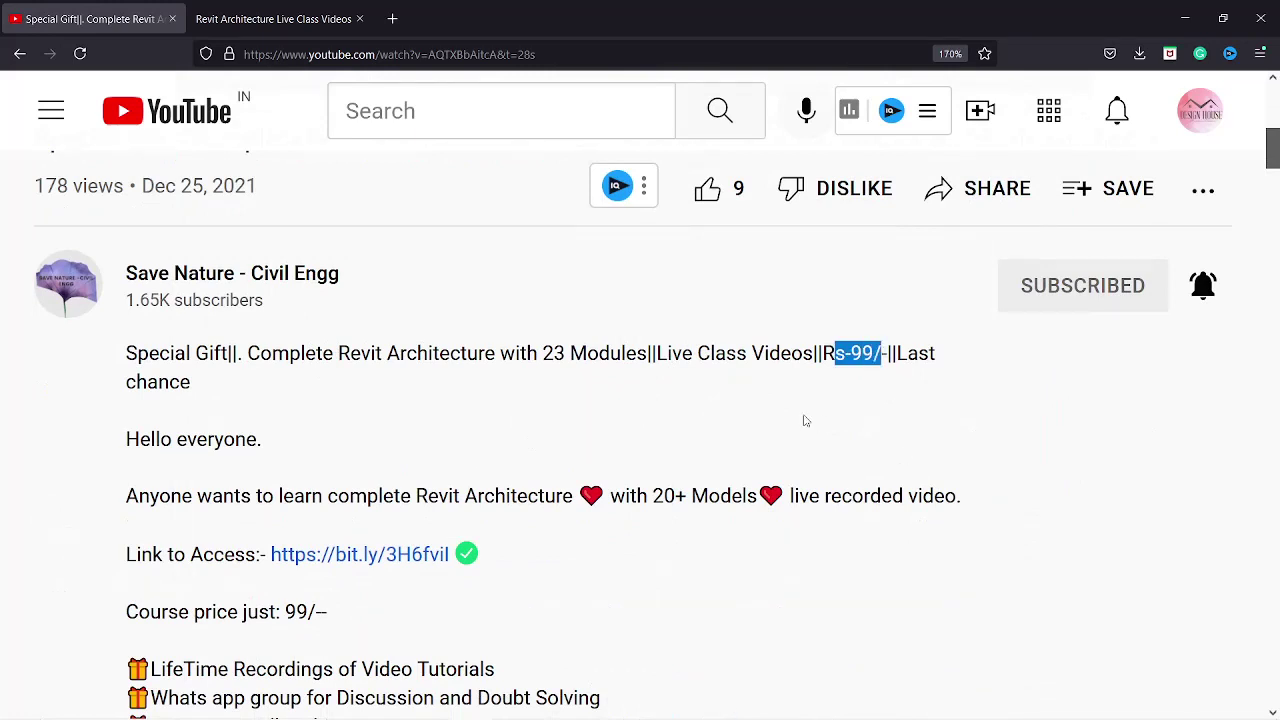
left_click(874, 366)
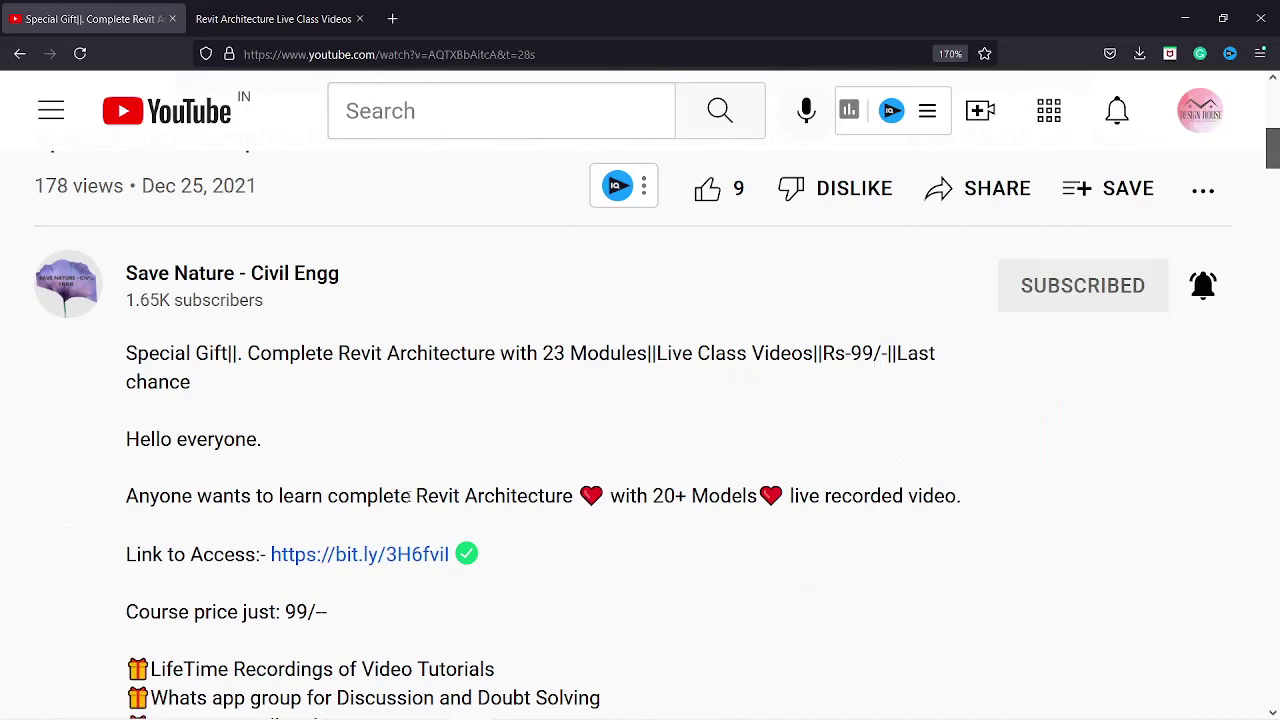
scroll(386, 548, "down", 2)
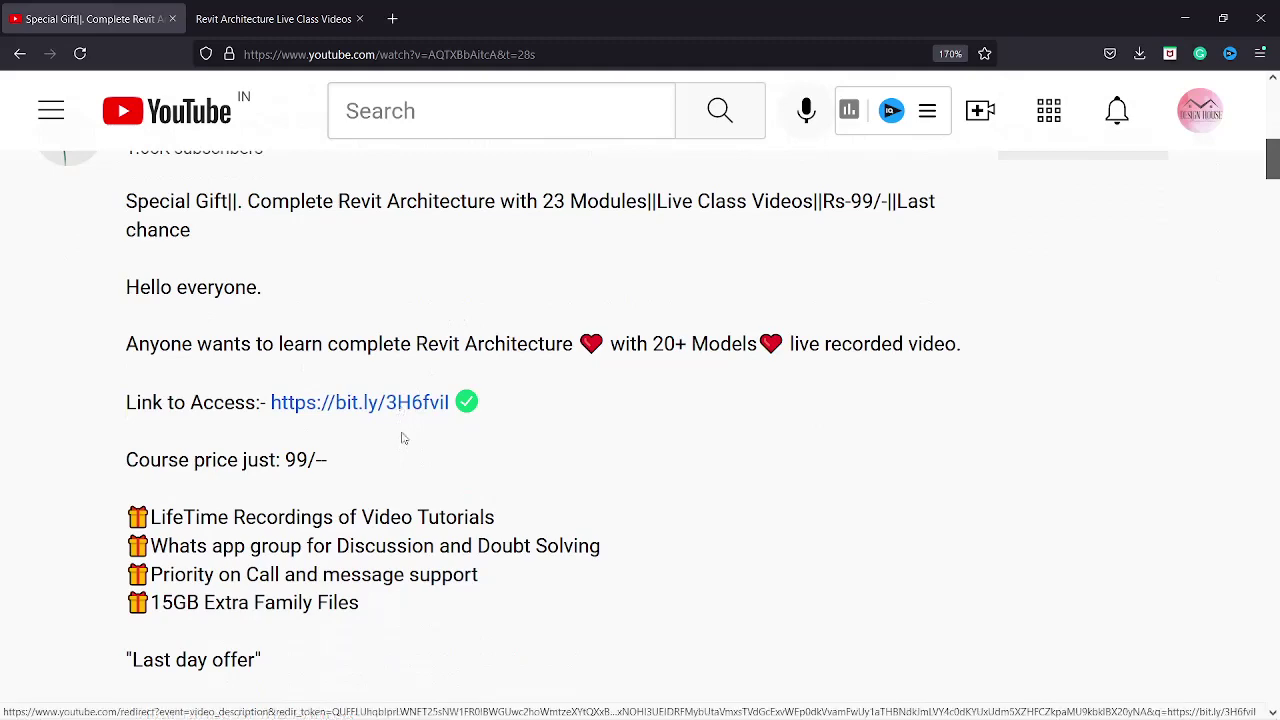
Step: On the Spayee course tab, scroll through the curriculum from Study Materials to Class-21
left_click(281, 19)
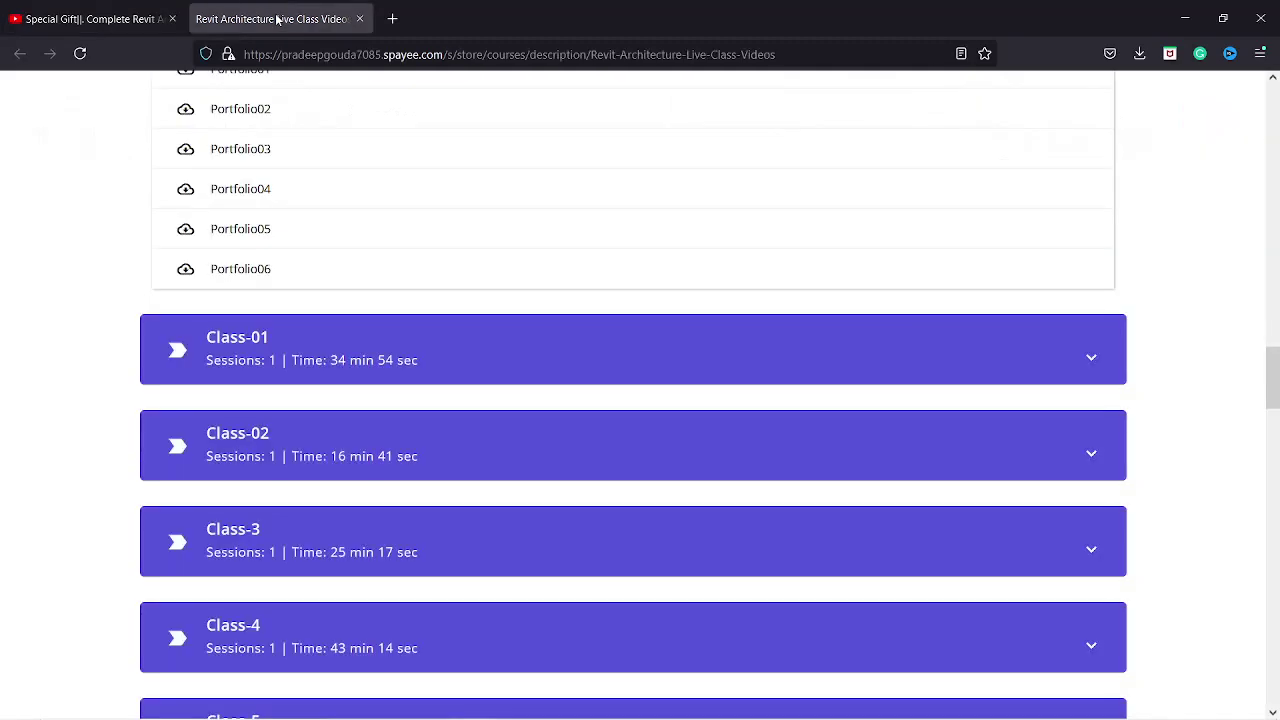
scroll(663, 317, "up", 10)
scroll(660, 314, "up", 10)
scroll(660, 314, "up", 10)
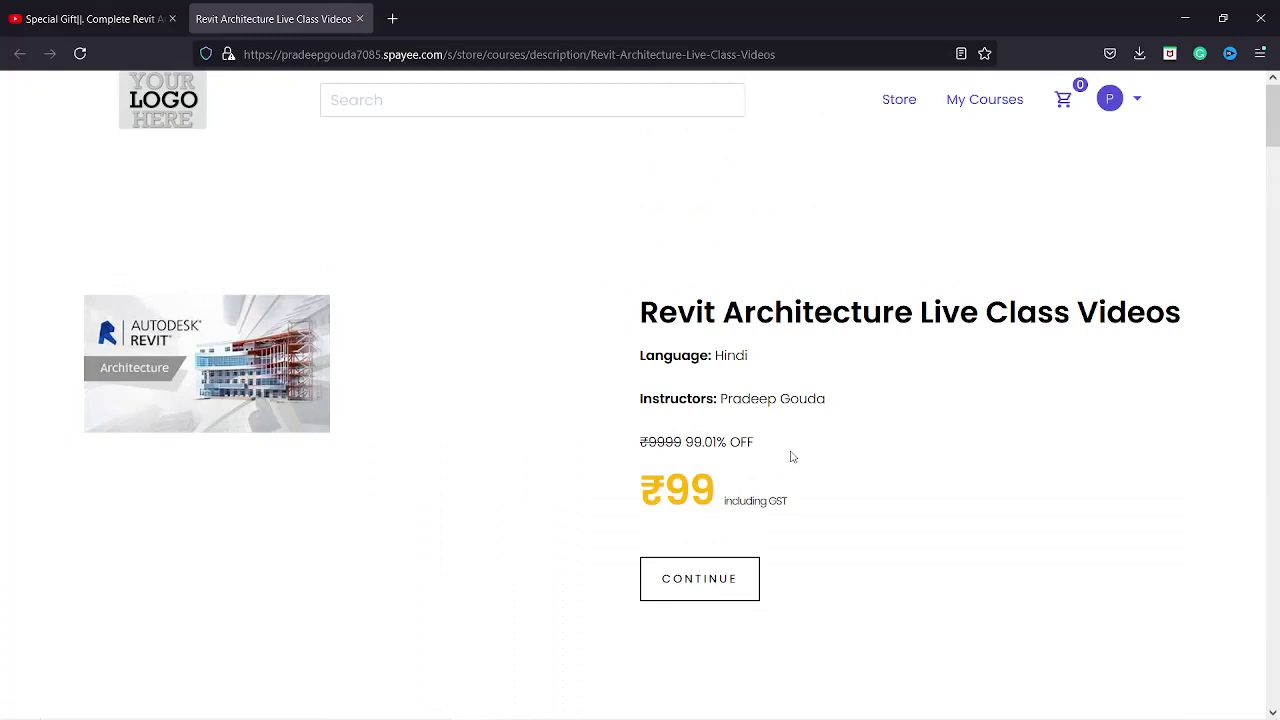
scroll(748, 398, "down", 2)
scroll(717, 296, "down", 1)
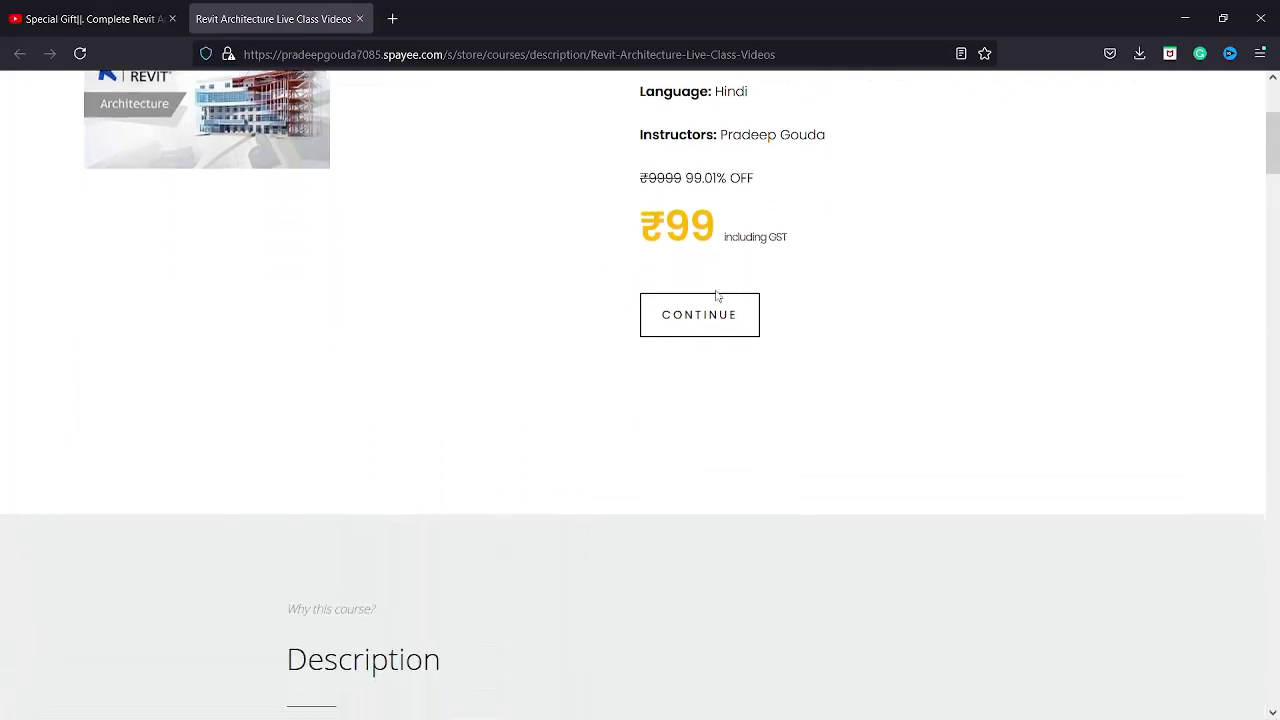
scroll(911, 252, "down", 1)
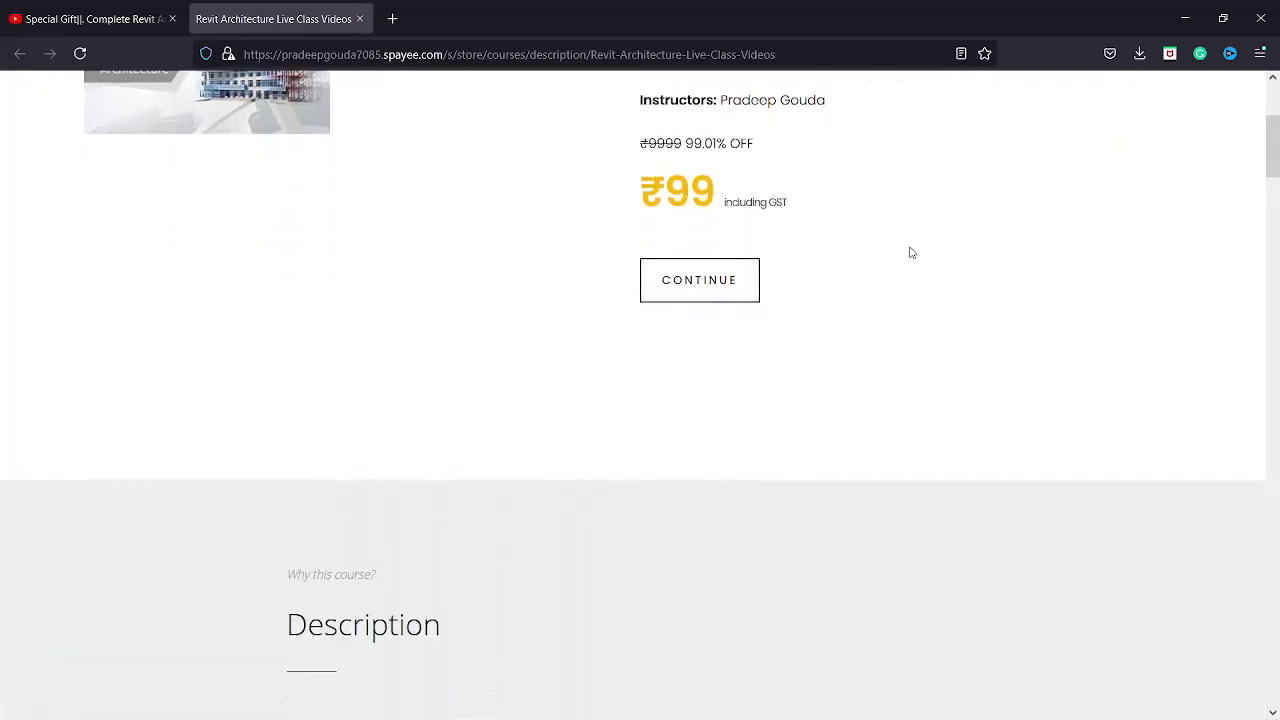
scroll(477, 329, "down", 2)
scroll(346, 426, "down", 2)
scroll(330, 285, "down", 2)
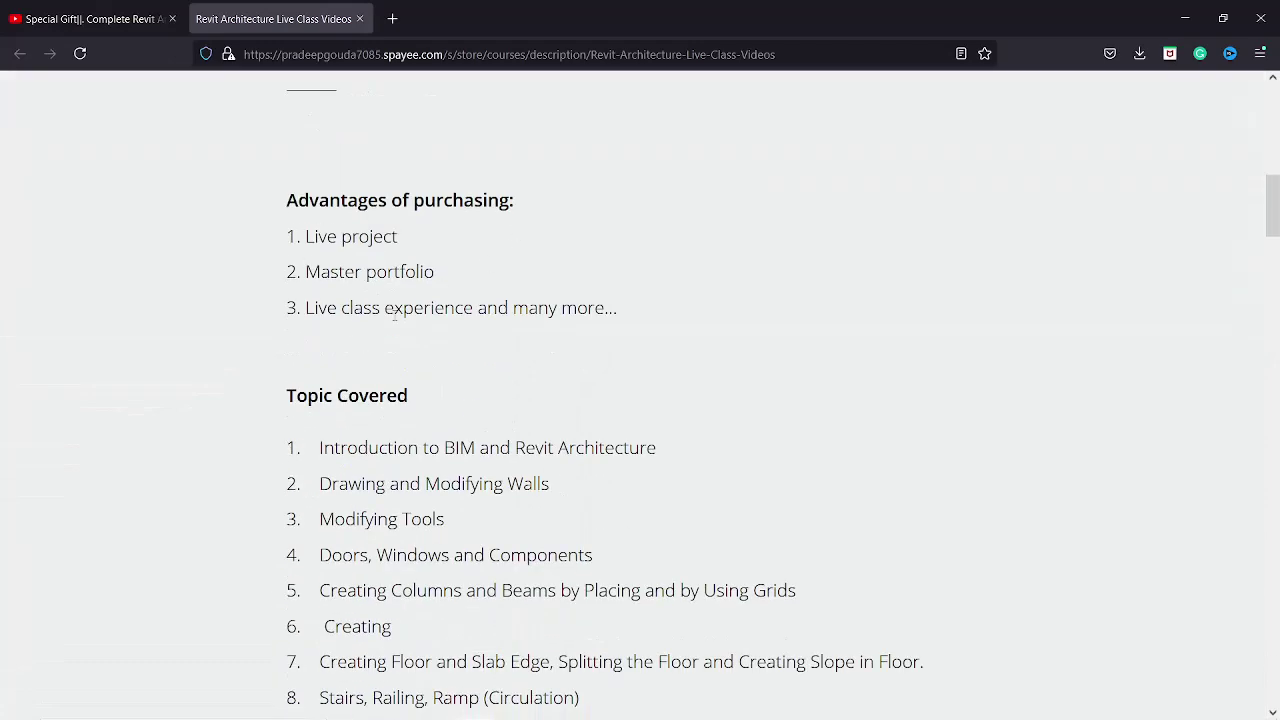
scroll(395, 313, "down", 6)
scroll(320, 360, "down", 3)
scroll(279, 317, "down", 3)
scroll(820, 293, "down", 5)
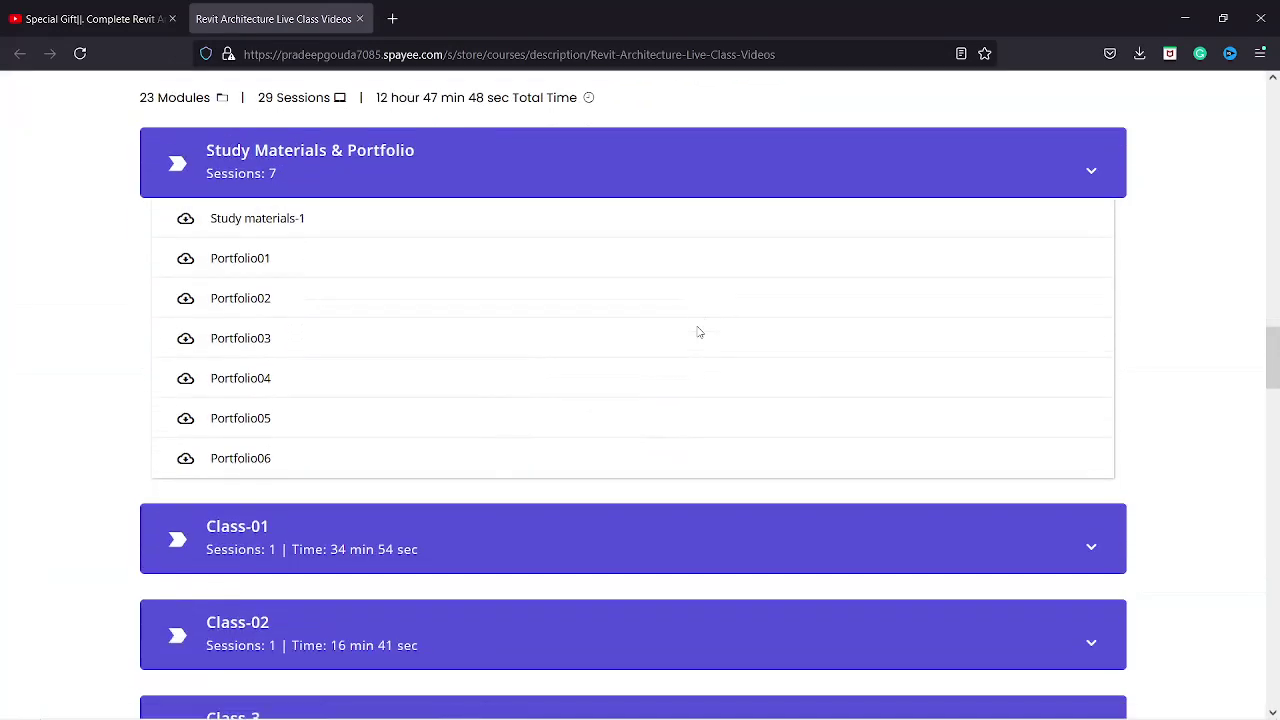
scroll(400, 347, "up", 3)
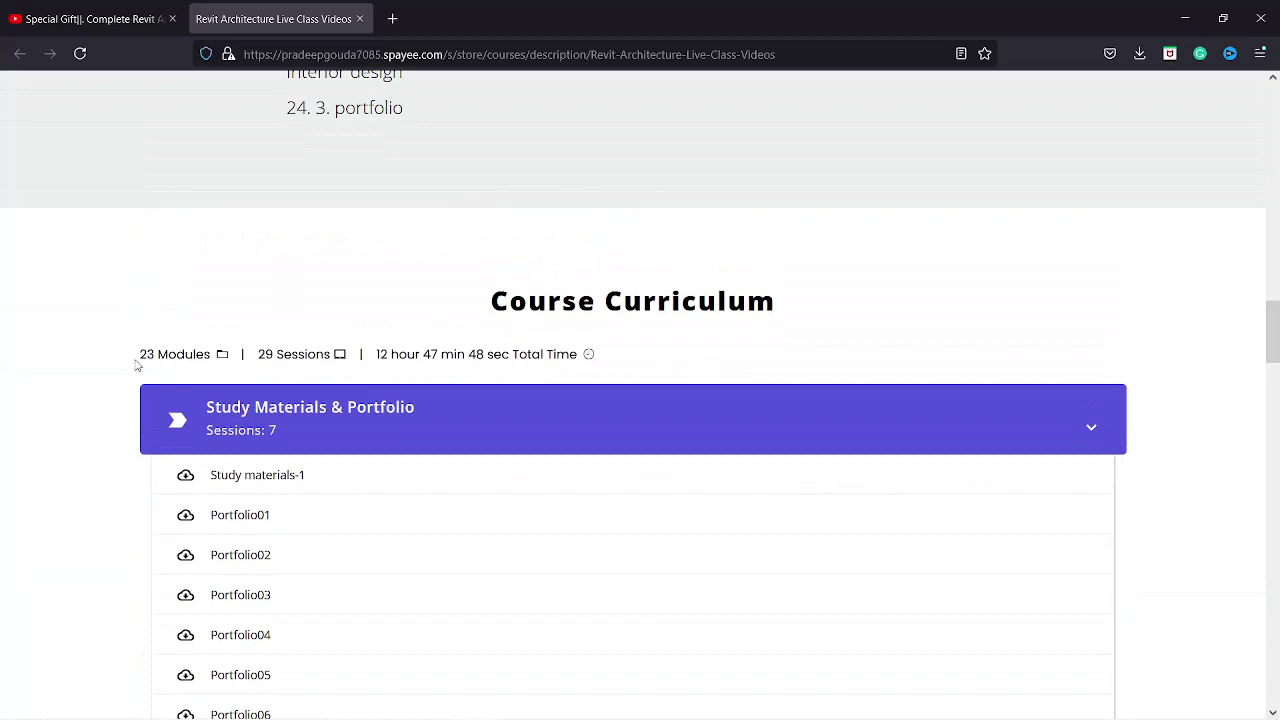
scroll(331, 366, "down", 2)
scroll(335, 366, "down", 6)
scroll(257, 366, "down", 5)
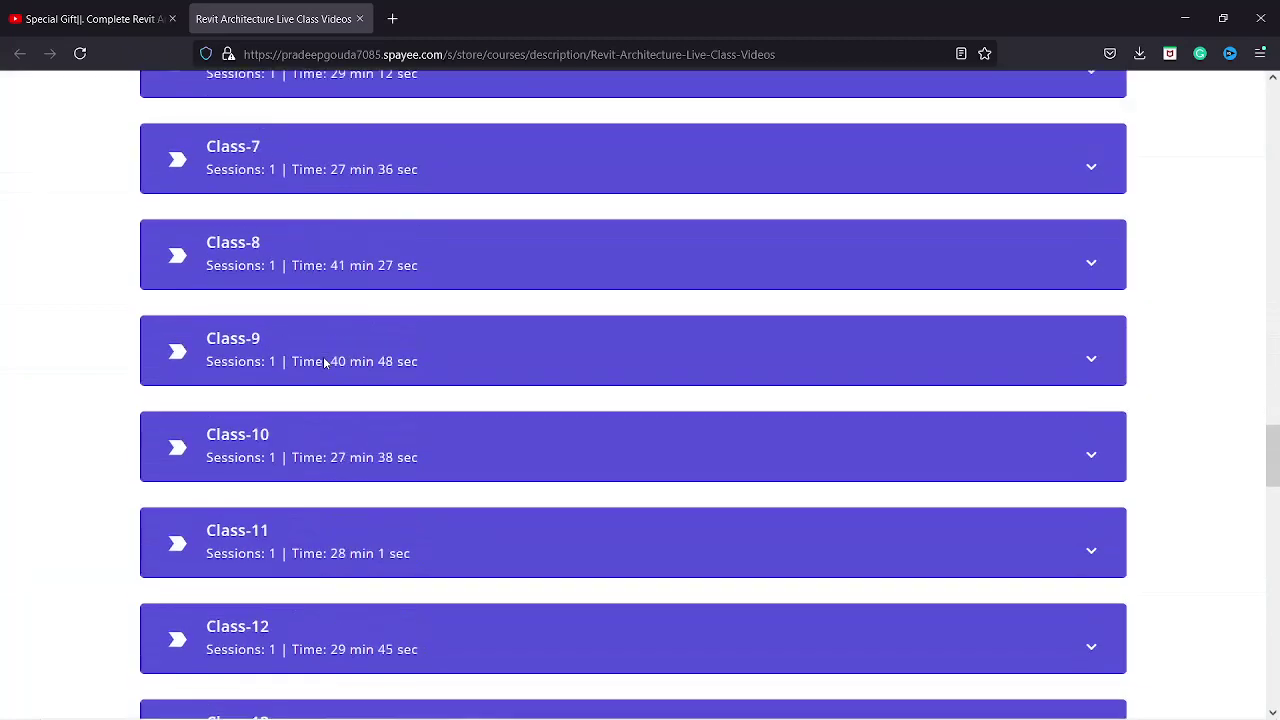
scroll(330, 364, "down", 4)
scroll(331, 366, "down", 3)
scroll(349, 357, "down", 3)
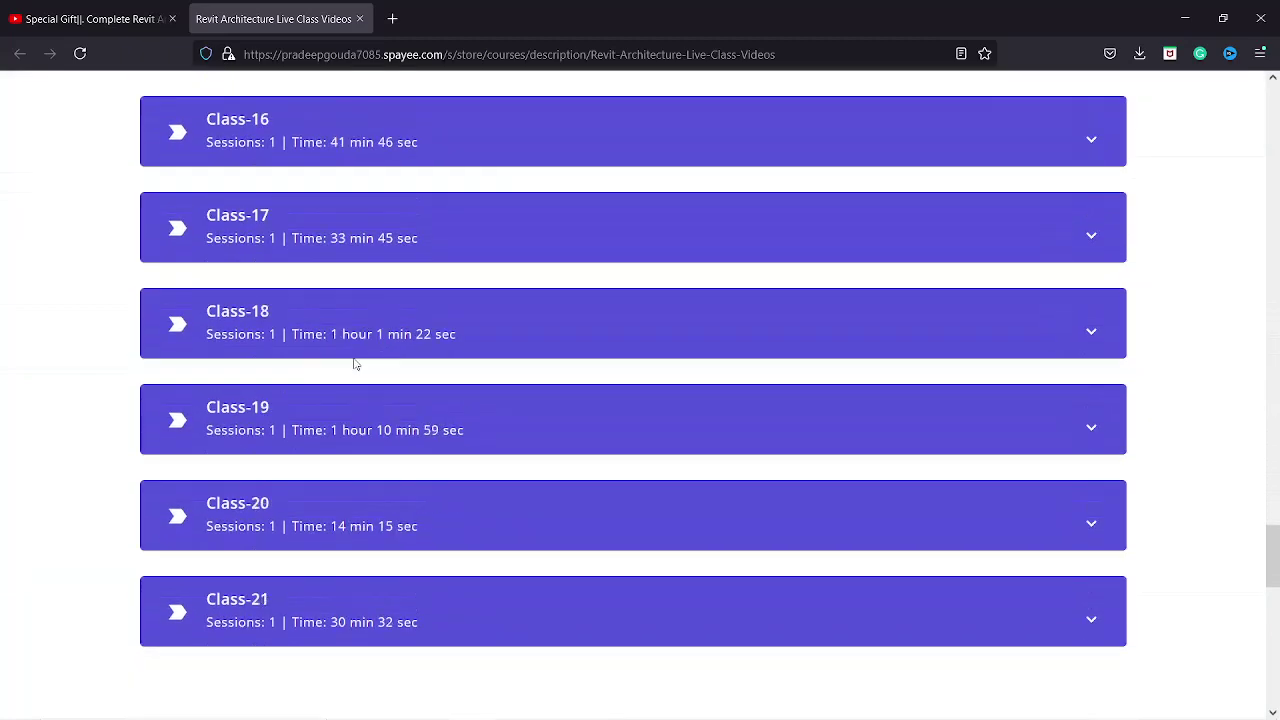
scroll(450, 360, "down", 4)
Step: Scroll back up to the course title and its ₹99 price
scroll(450, 360, "up", 13)
scroll(450, 360, "up", 5)
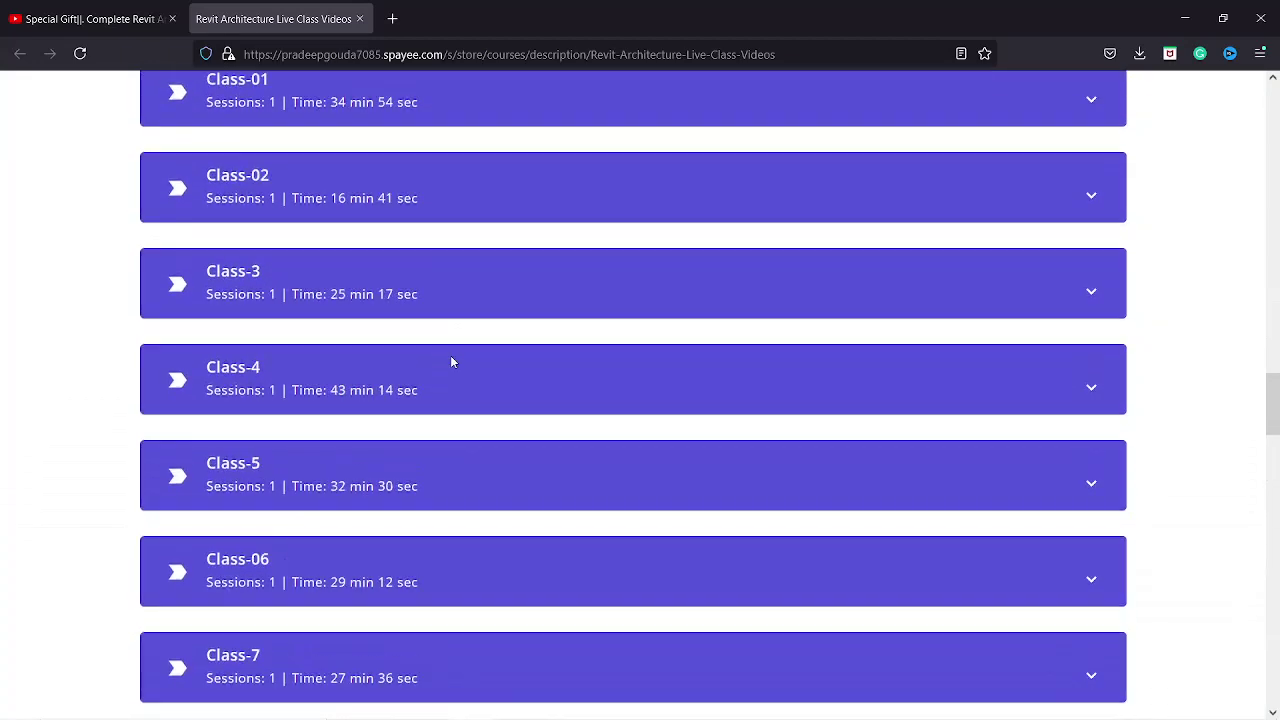
scroll(461, 293, "up", 7)
scroll(461, 293, "up", 5)
scroll(461, 293, "up", 5)
scroll(461, 293, "up", 2)
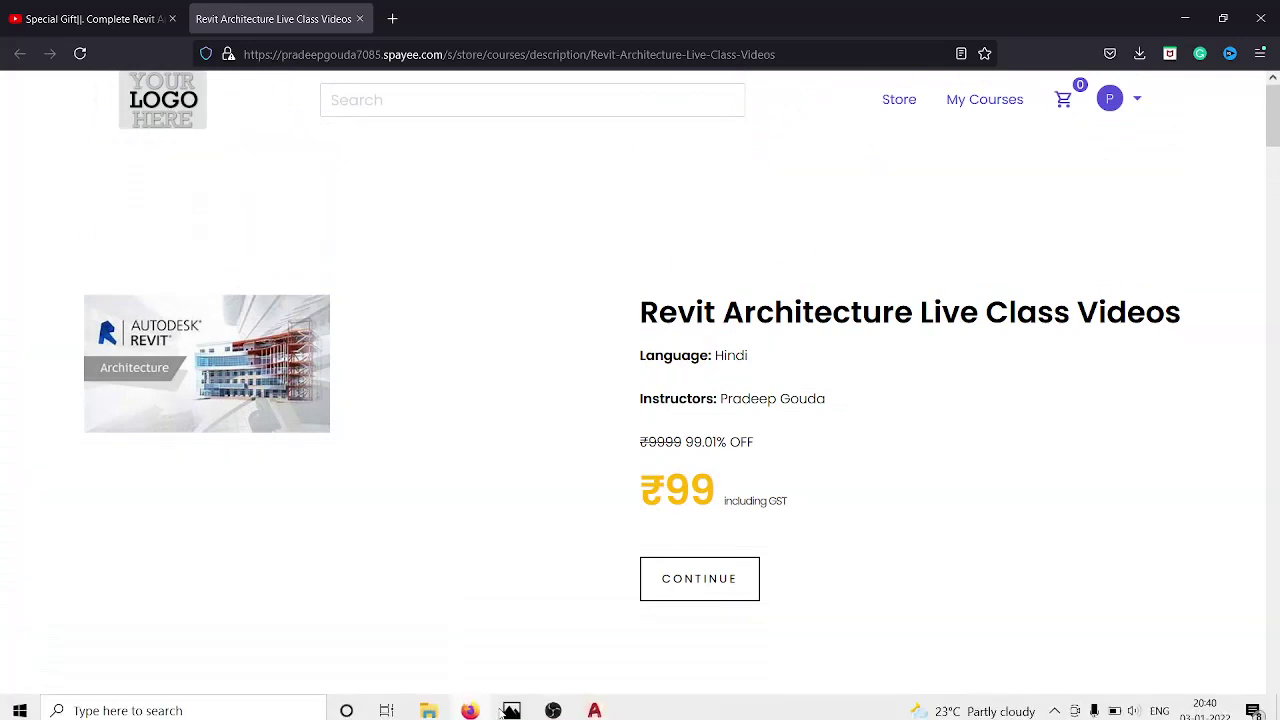
Step: Switch to AutoCAD and pan over the handwritten stair design sheet
left_click(597, 706)
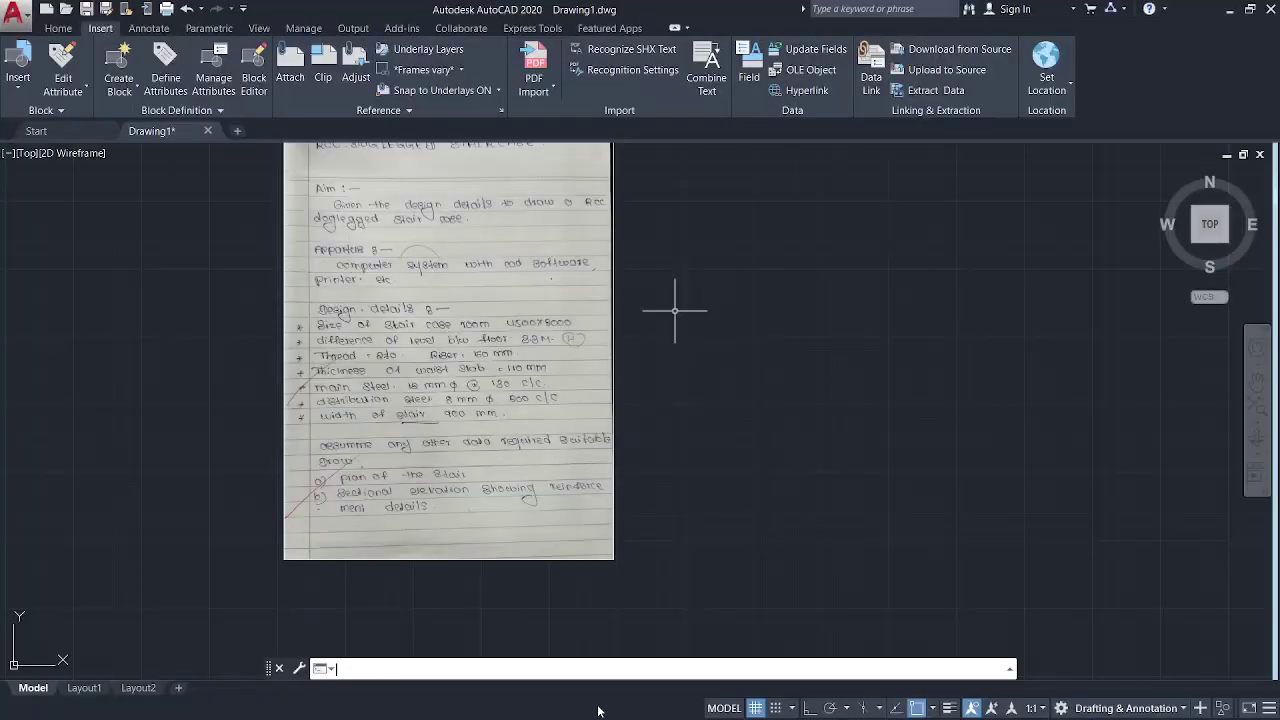
scroll(905, 420, "down", 1)
middle_click_drag(905, 426, 751, 443)
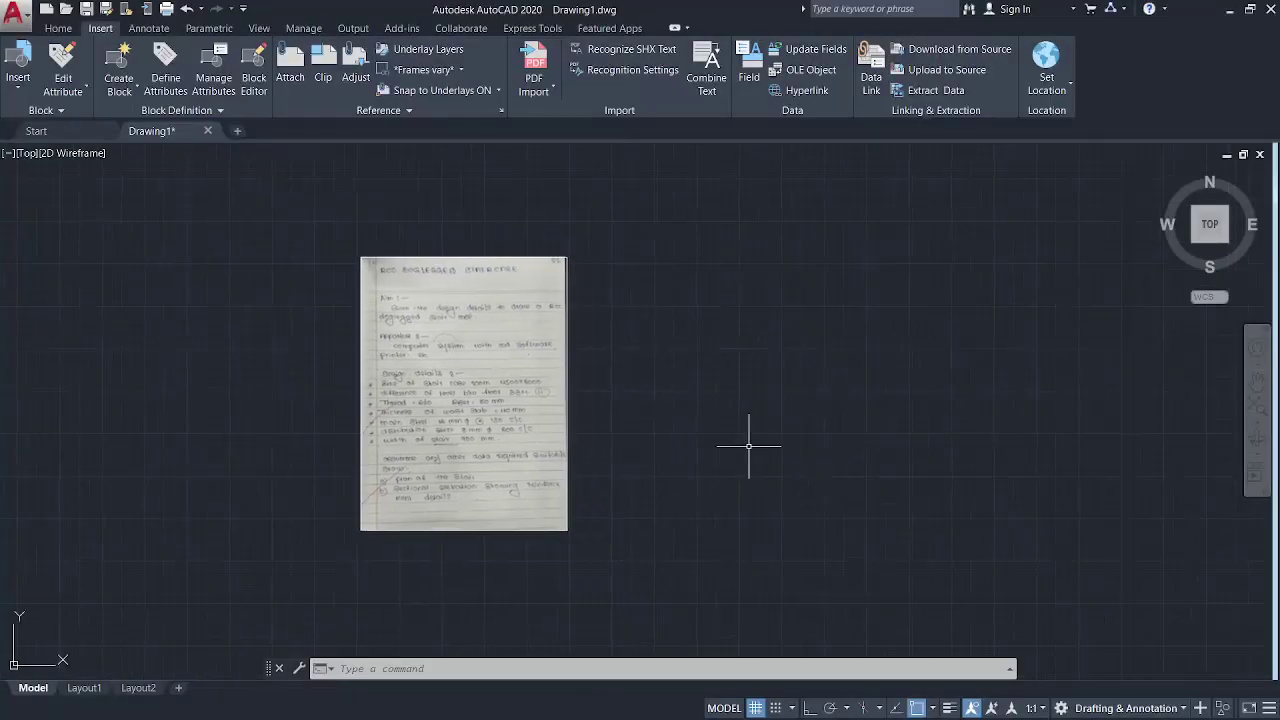
scroll(663, 460, "up", 1)
scroll(655, 450, "down", 1)
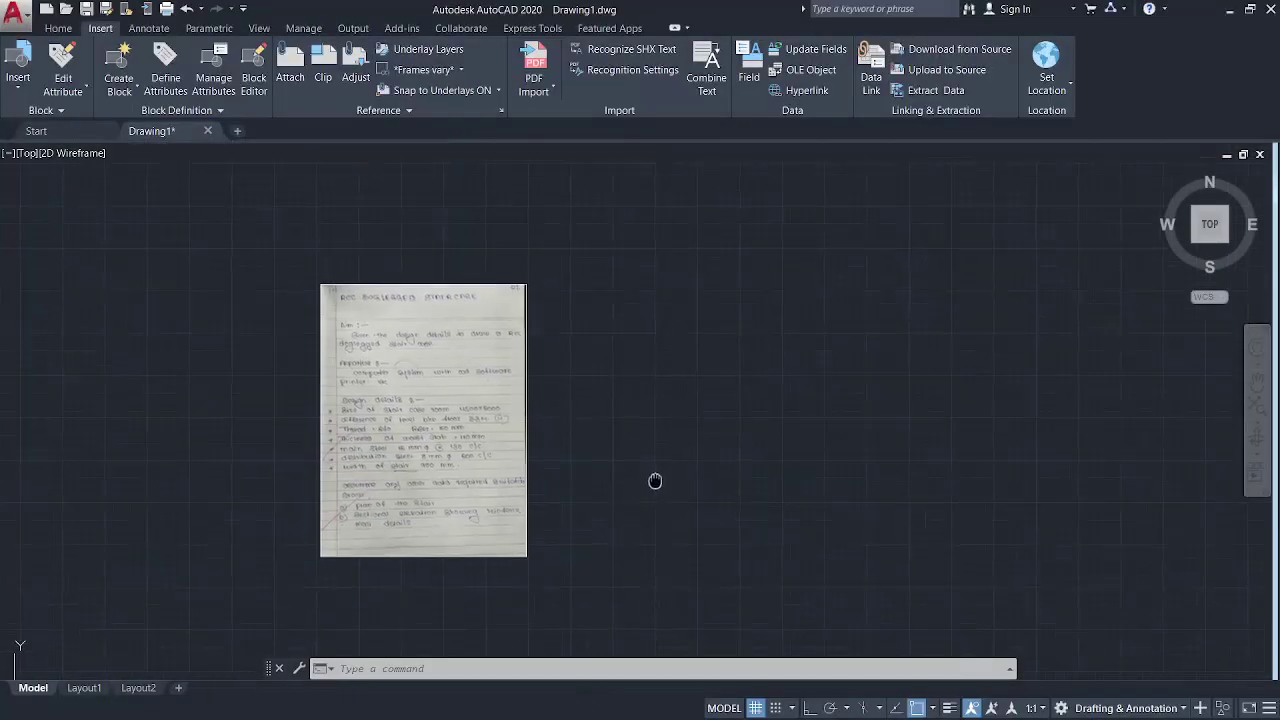
scroll(349, 318, "up", 2)
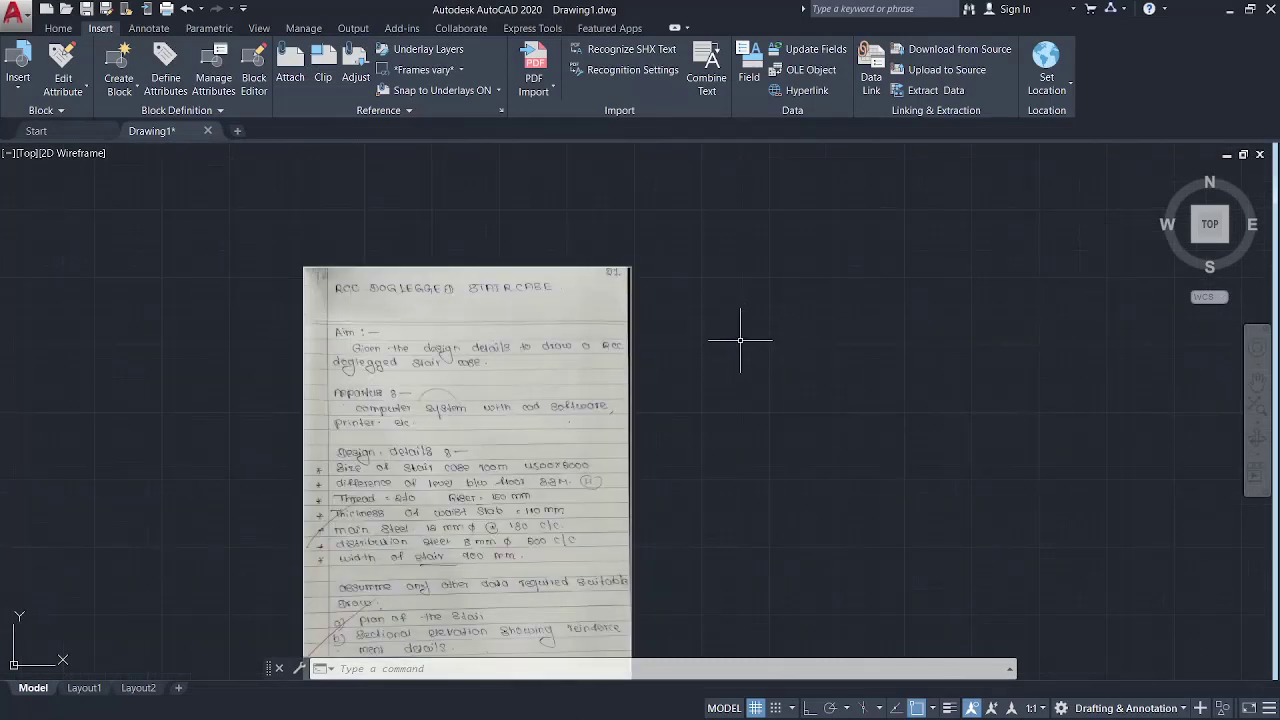
middle_click_drag(786, 371, 728, 330)
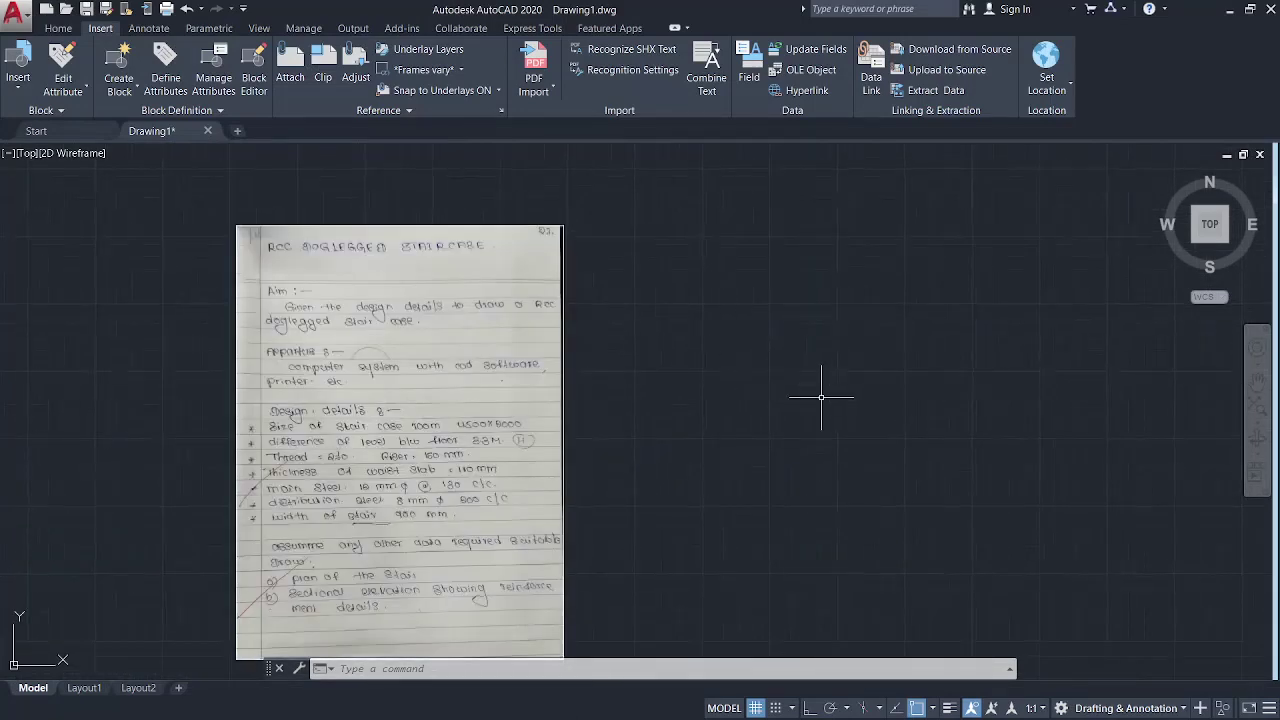
middle_click_drag(823, 400, 767, 397)
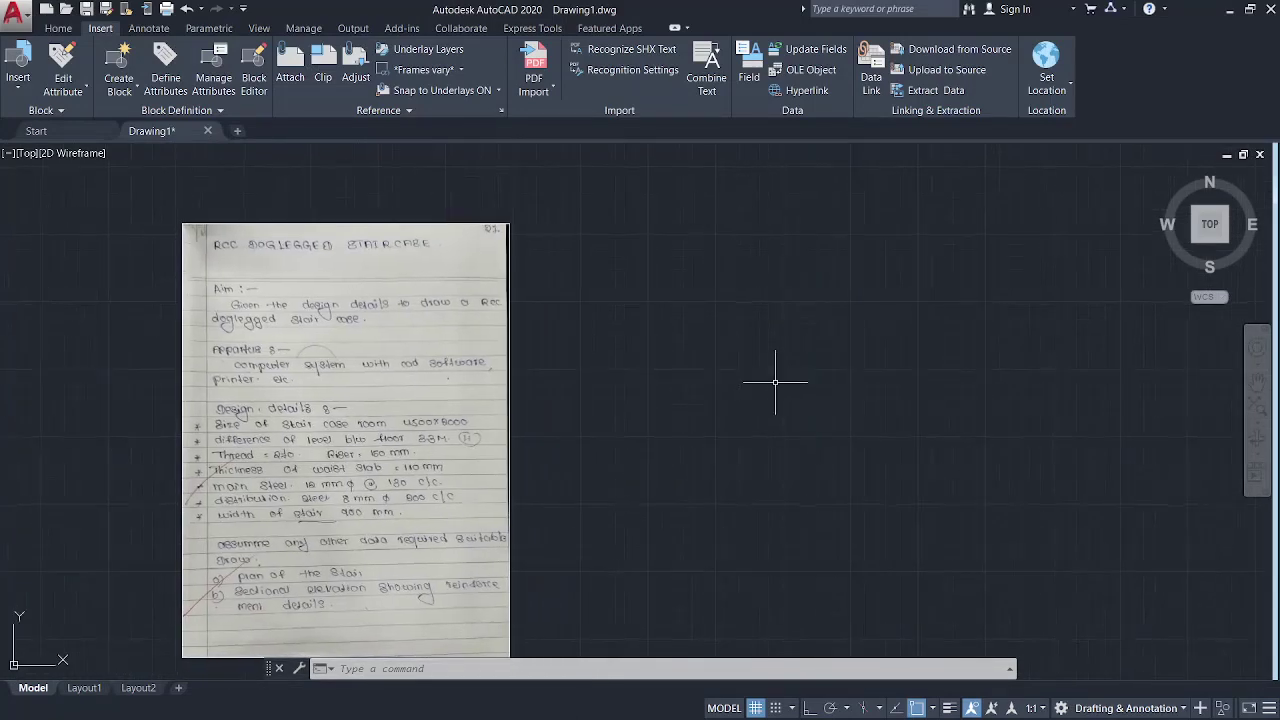
Step: Confirm Decimal units, 0.00 precision and Millimeters insertion scale via UN, then start a line
type("un")
key("Return")
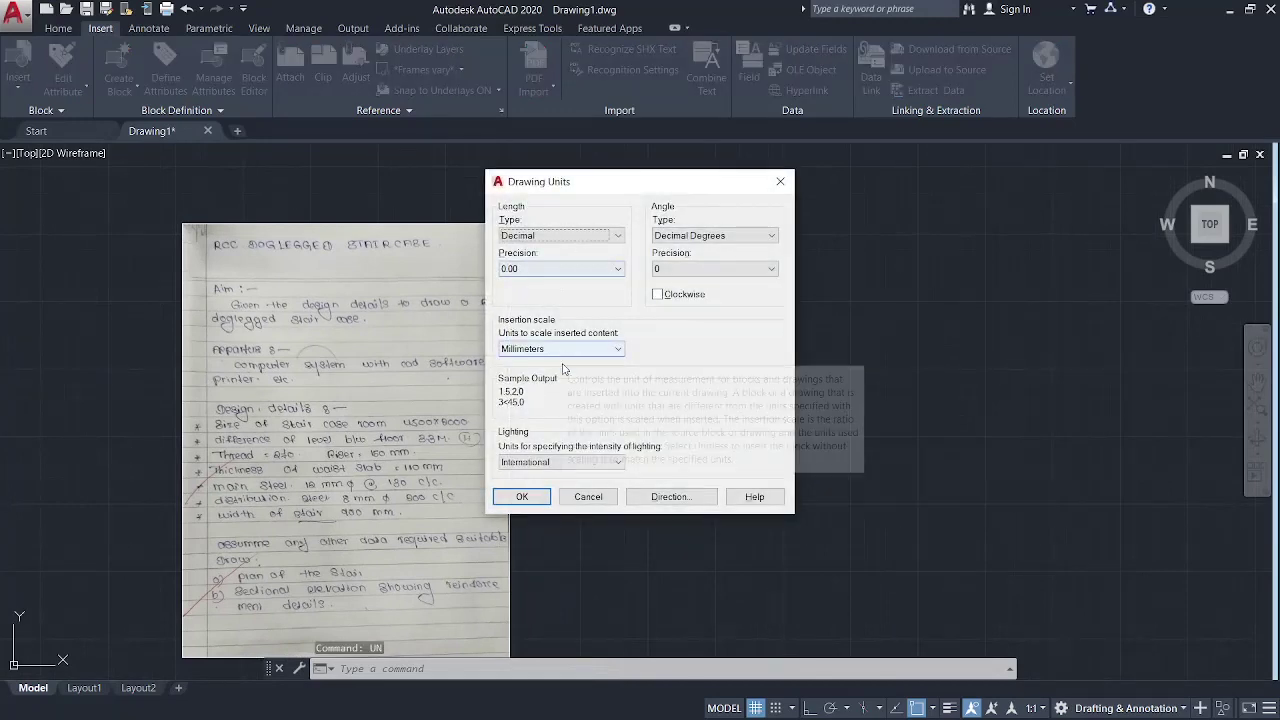
left_click(521, 496)
left_click(58, 28)
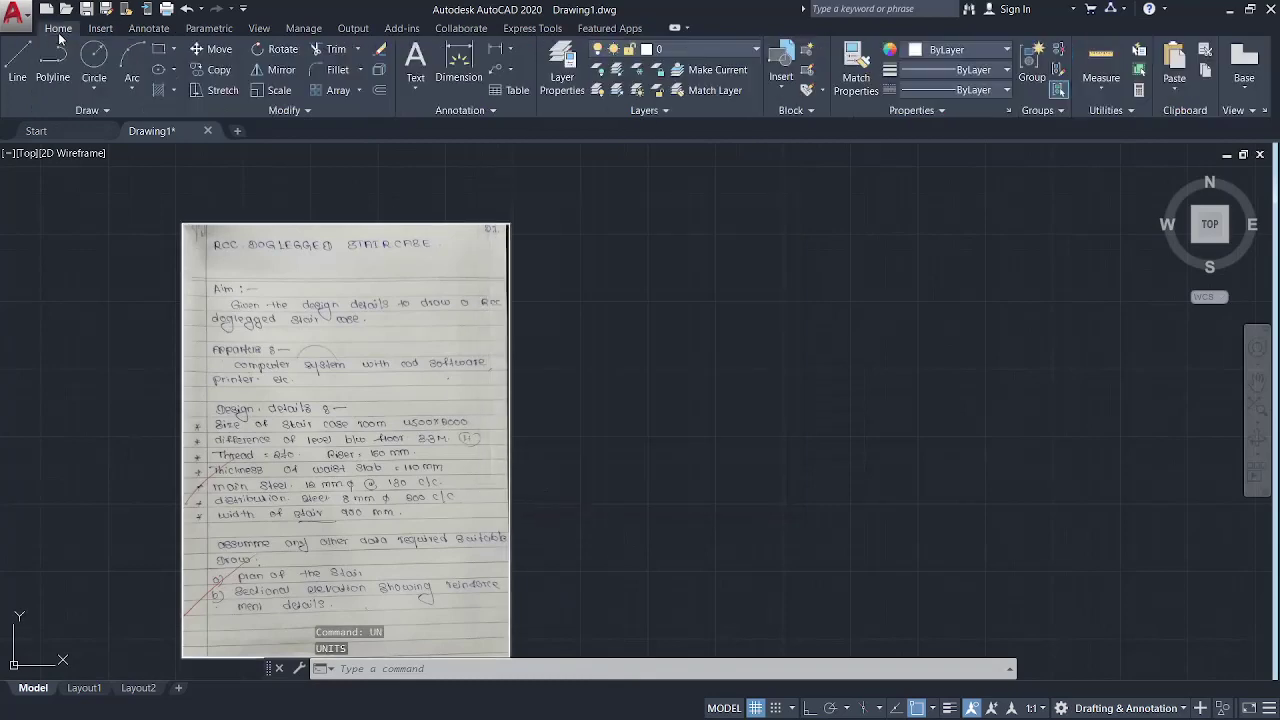
left_click(17, 65)
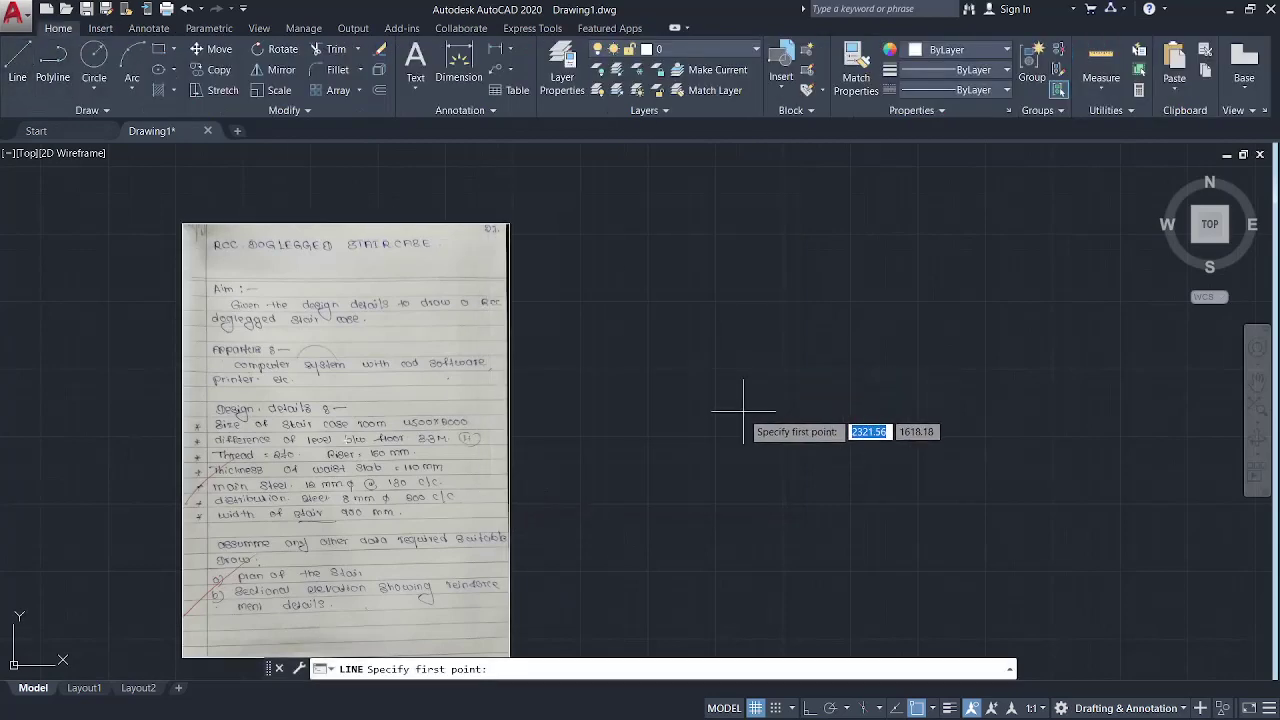
Step: Zoom and pan to center the sheet's design details, cancelling the pending line
middle_click_drag(749, 400, 650, 362)
middle_click_drag(595, 468, 767, 437)
scroll(288, 419, "up", 2)
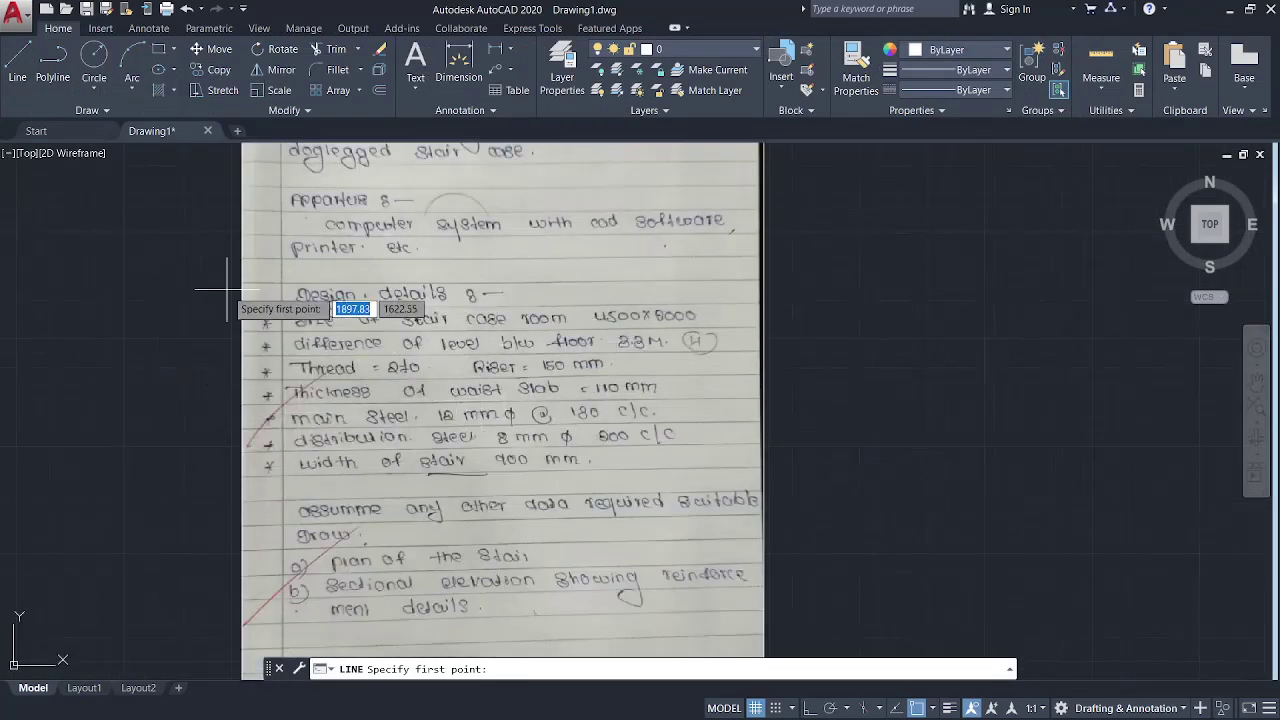
scroll(225, 280, "up", 2)
scroll(500, 380, "down", 1)
middle_click_drag(588, 400, 405, 365)
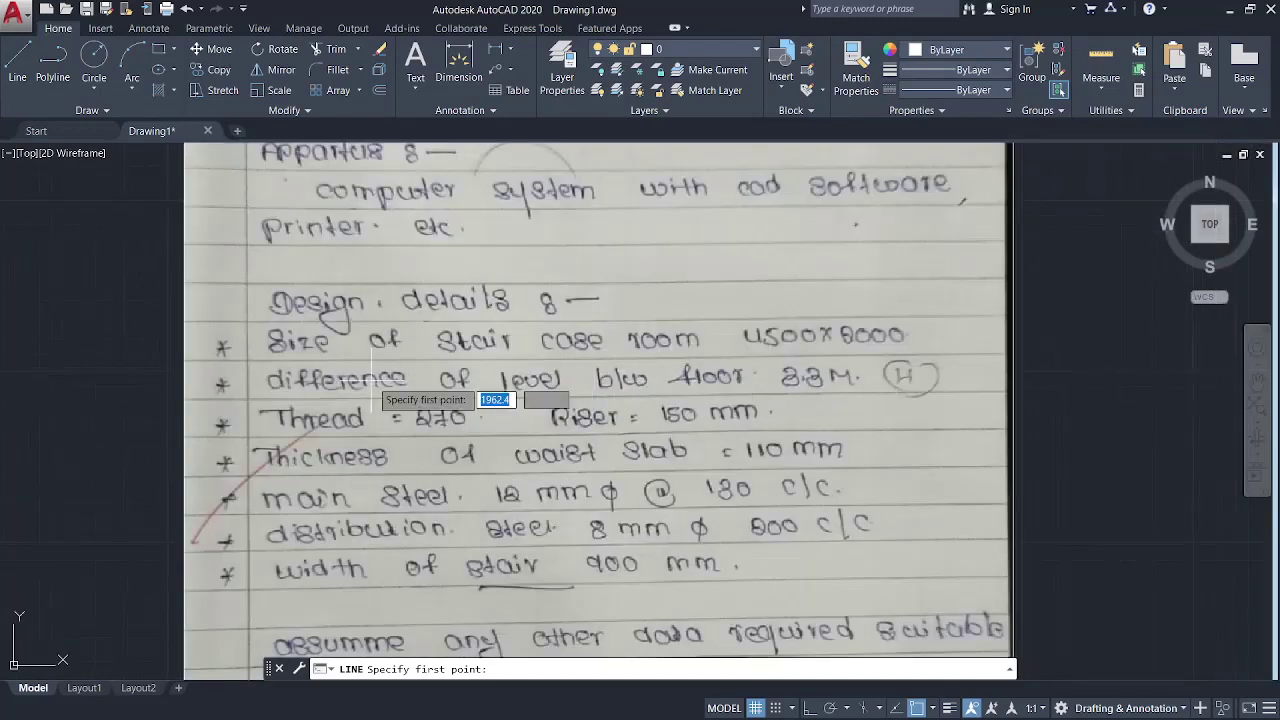
key("Escape")
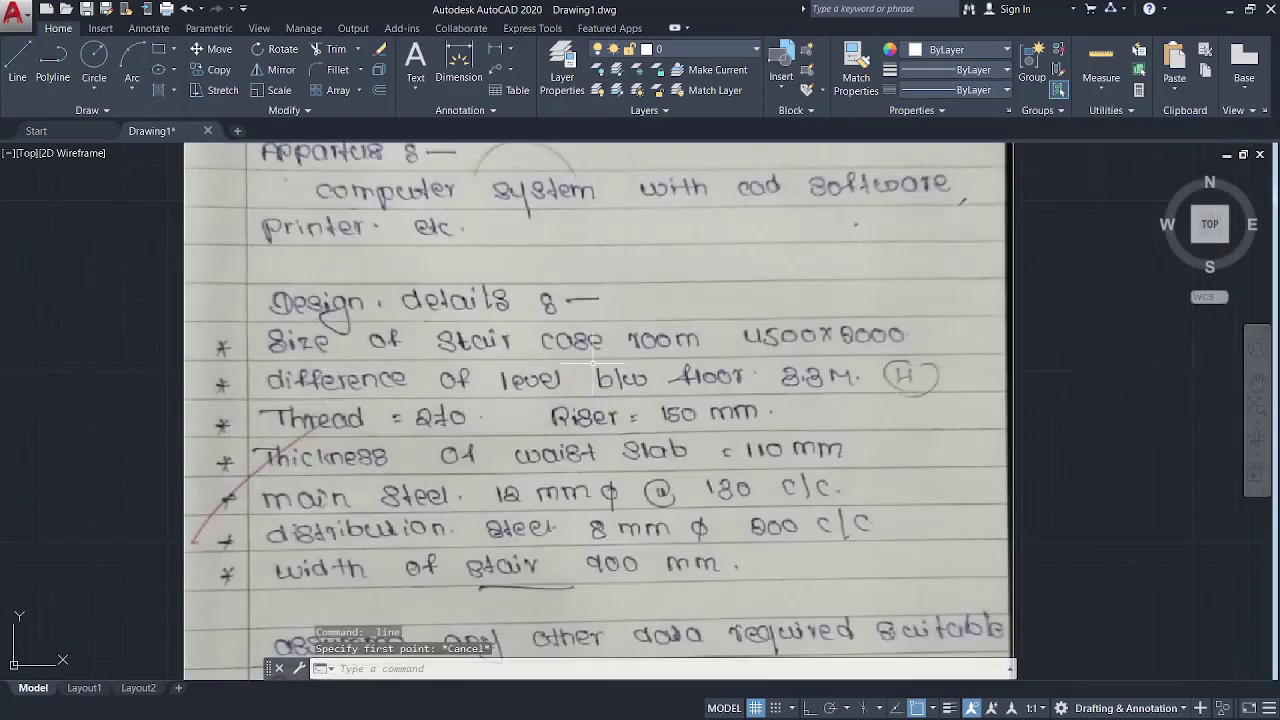
Step: Pan across the sheet to show the Aim section, then start a new line
middle_click_drag(826, 353, 602, 346)
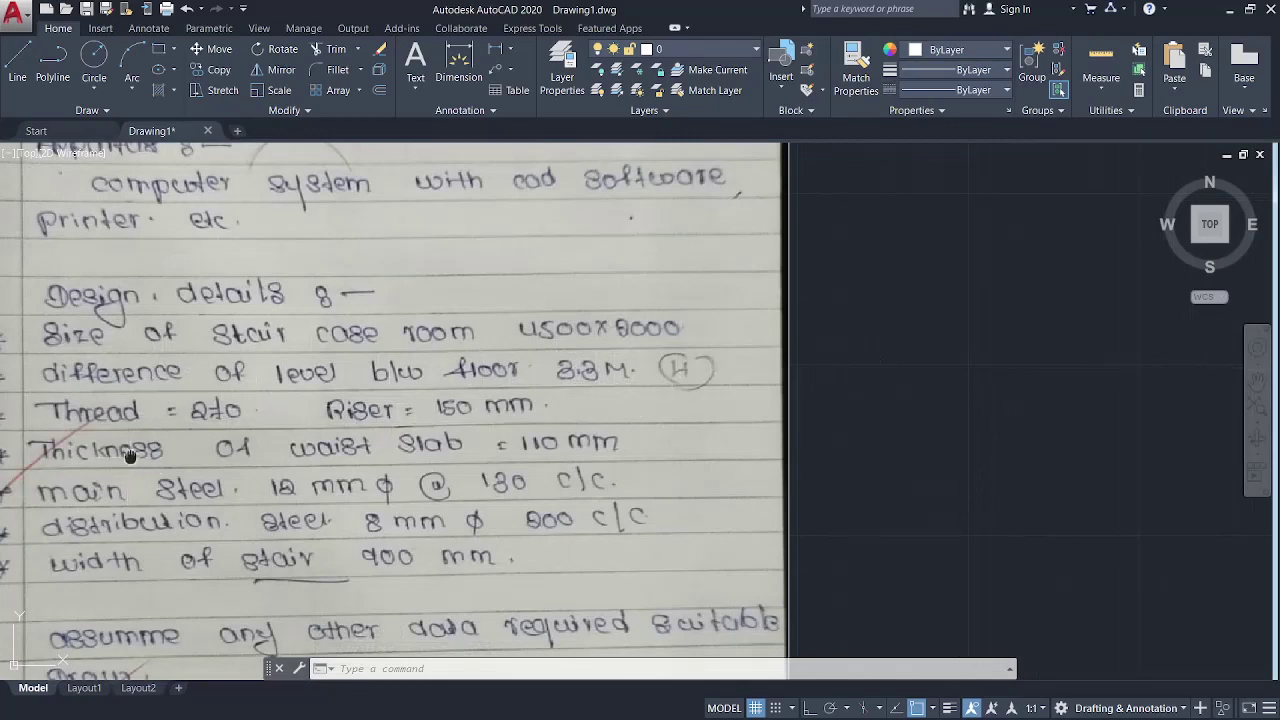
middle_click_drag(135, 465, 197, 447)
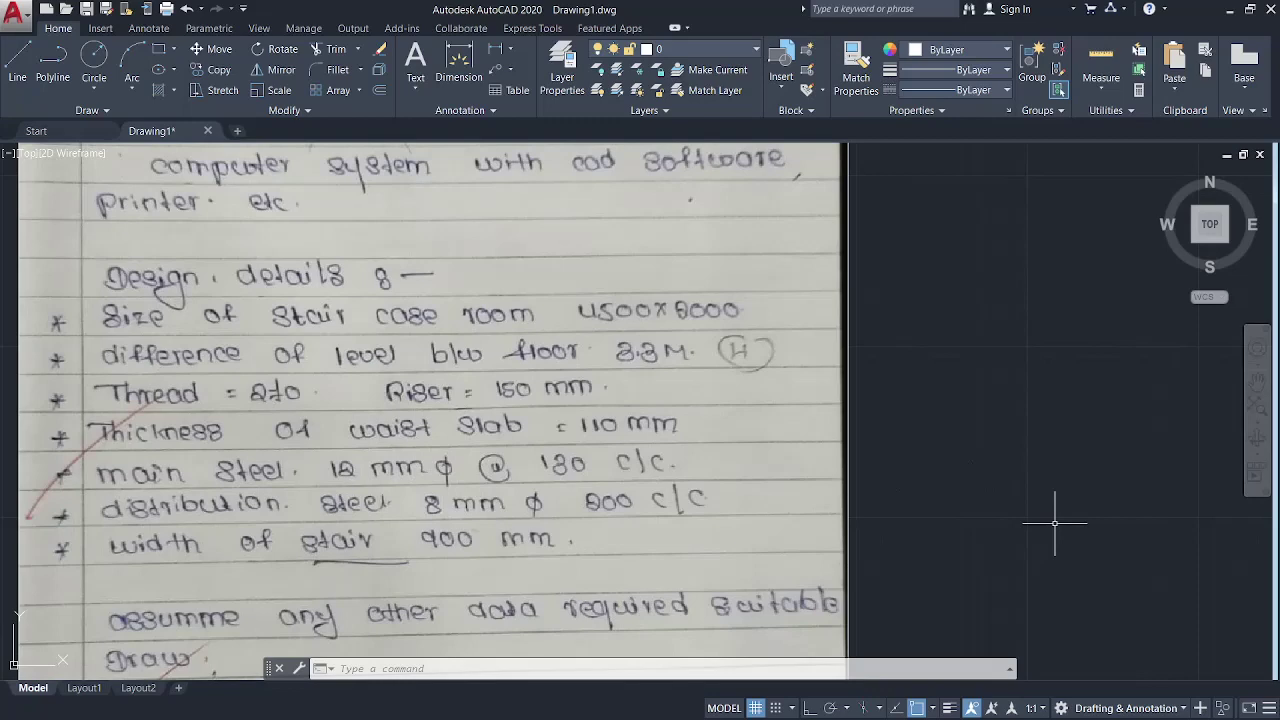
scroll(1014, 543, "down", 2)
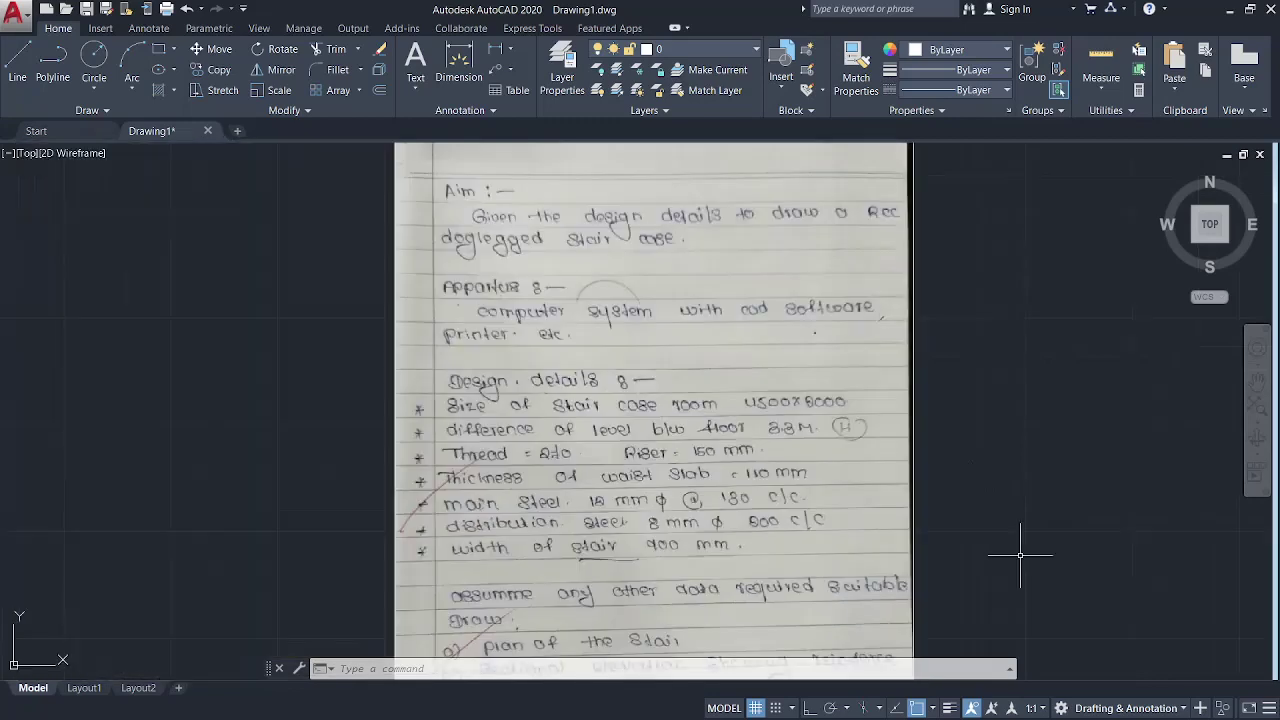
middle_click_drag(1014, 543, 649, 544)
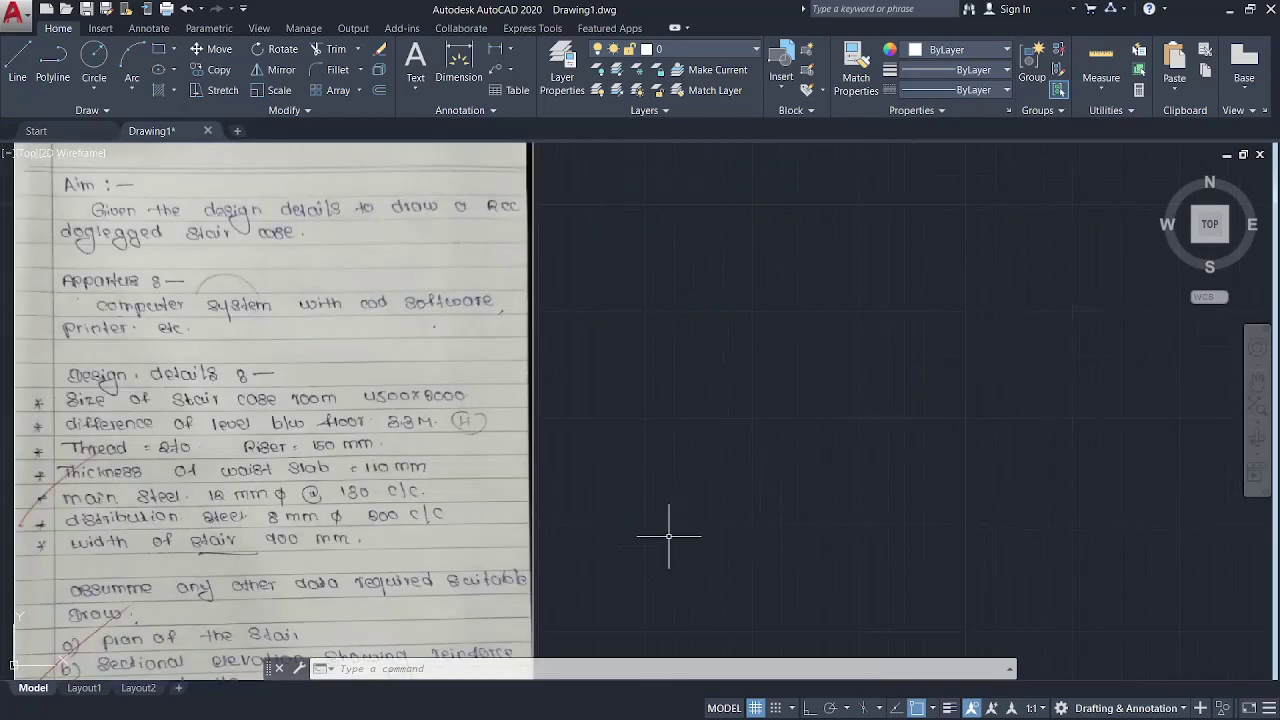
mouse_move(673, 543)
middle_mouse_down()
mouse_move(643, 529)
mouse_move(623, 451)
mouse_move(634, 449)
middle_mouse_up()
left_click(18, 75)
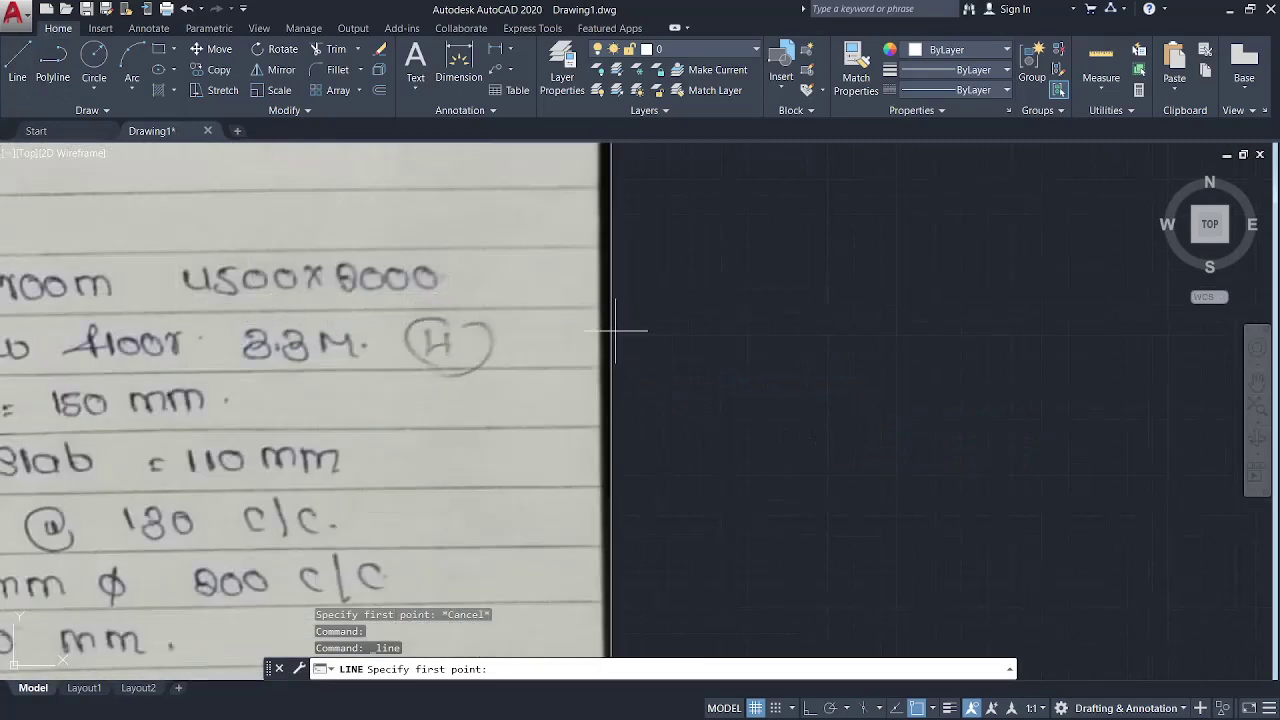
Step: Draw the 4500-long top wall line from a point beside the sheet
middle_click_drag(815, 390, 415, 301)
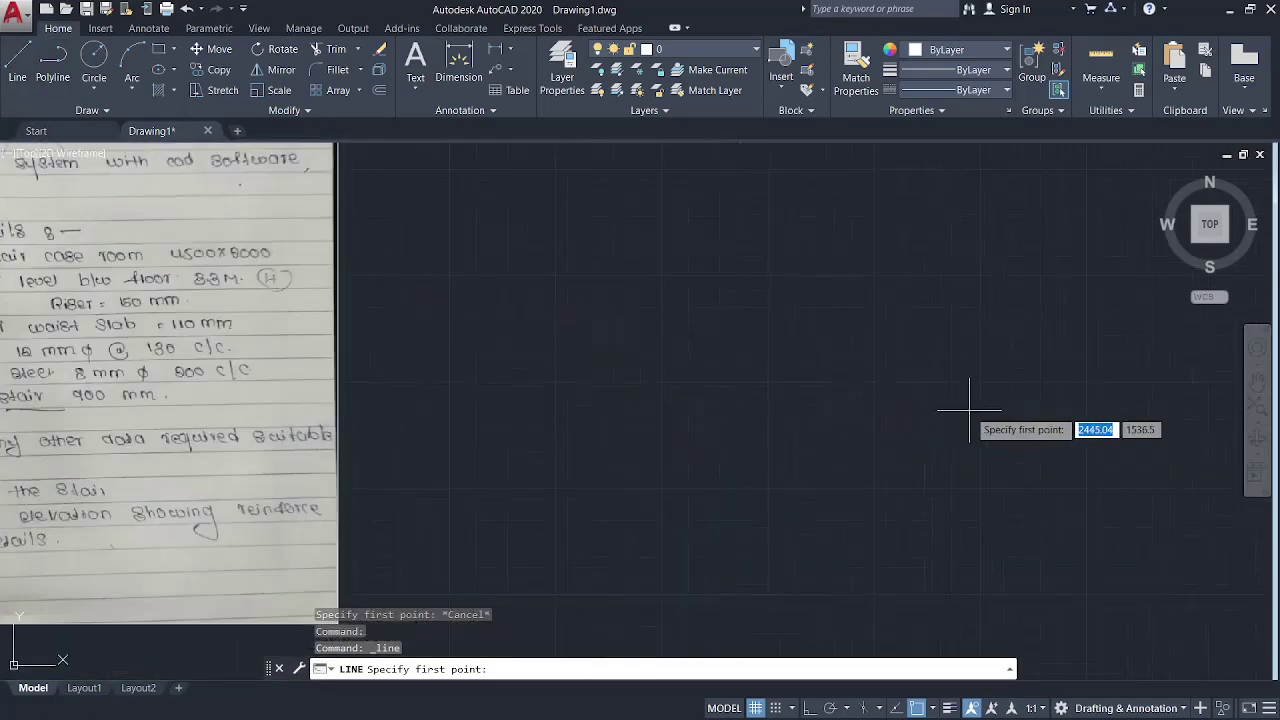
left_click(435, 350)
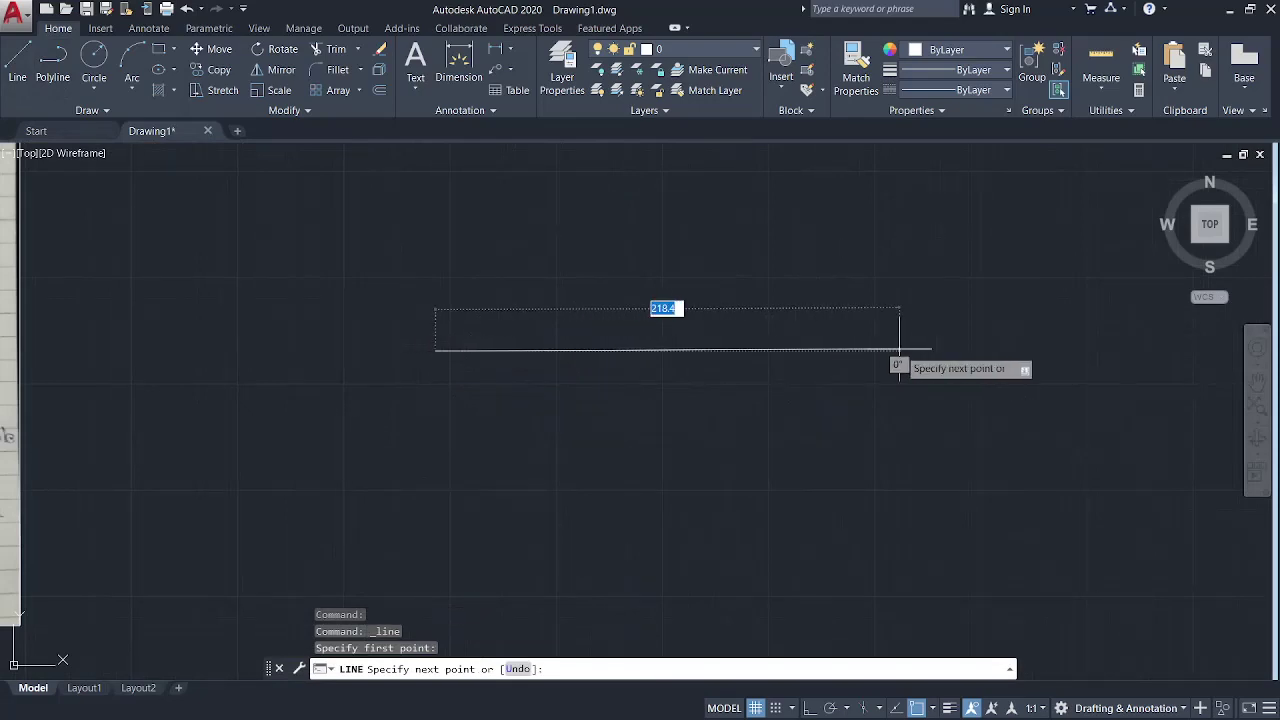
key("Return")
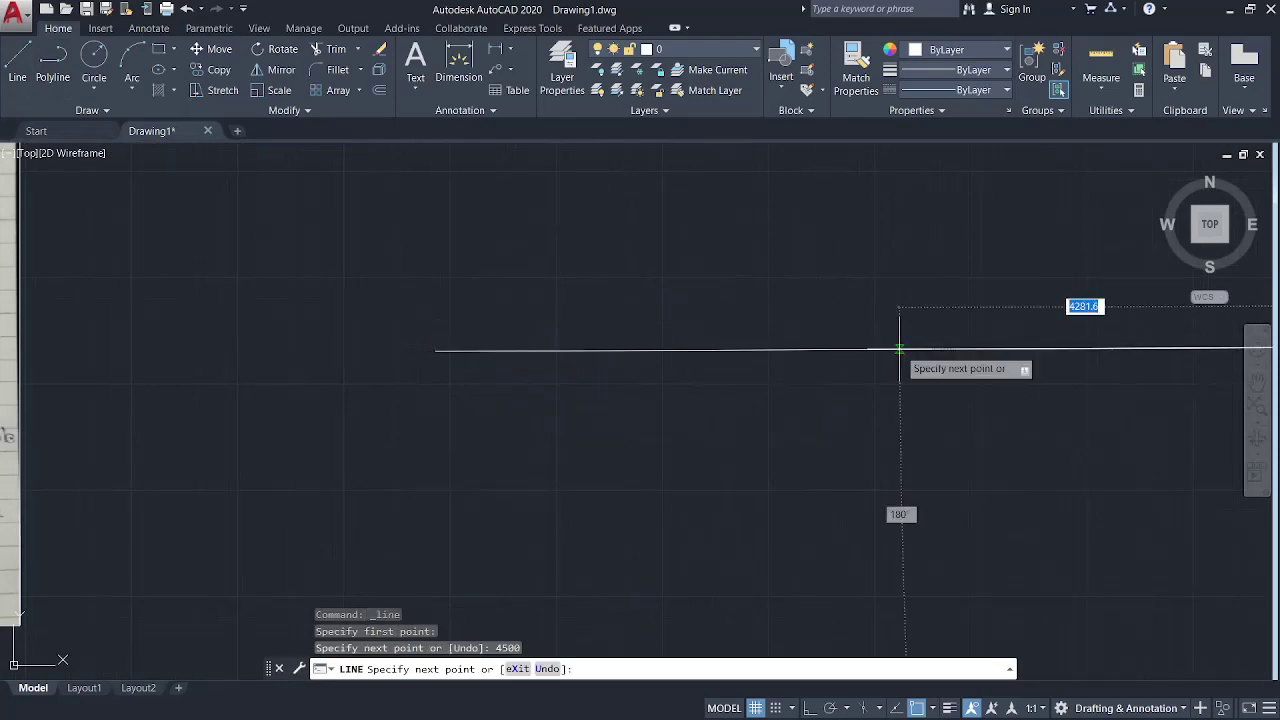
scroll(900, 360, "down", 2)
middle_click_drag(847, 405, 314, 346)
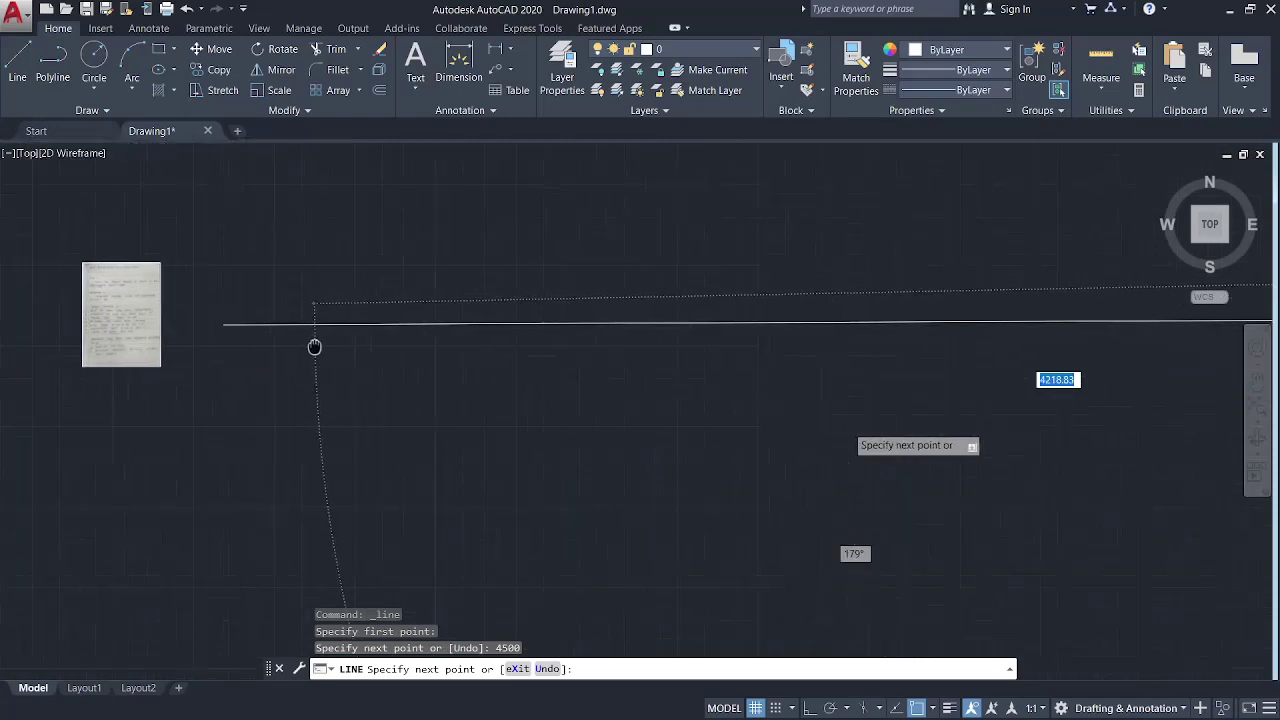
scroll(786, 380, "down", 2)
middle_click_drag(900, 400, 820, 400)
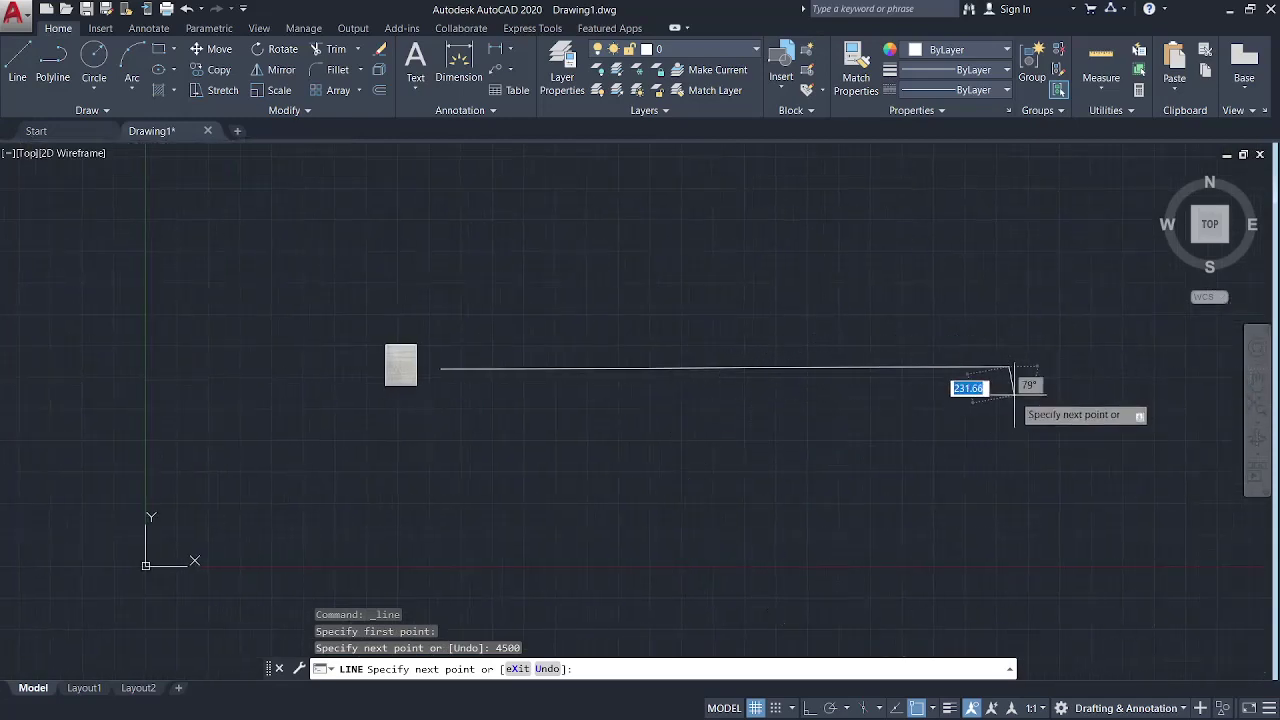
Step: With Ortho on, add the 2000 side and 4500 bottom, then close the outline
key("F8")
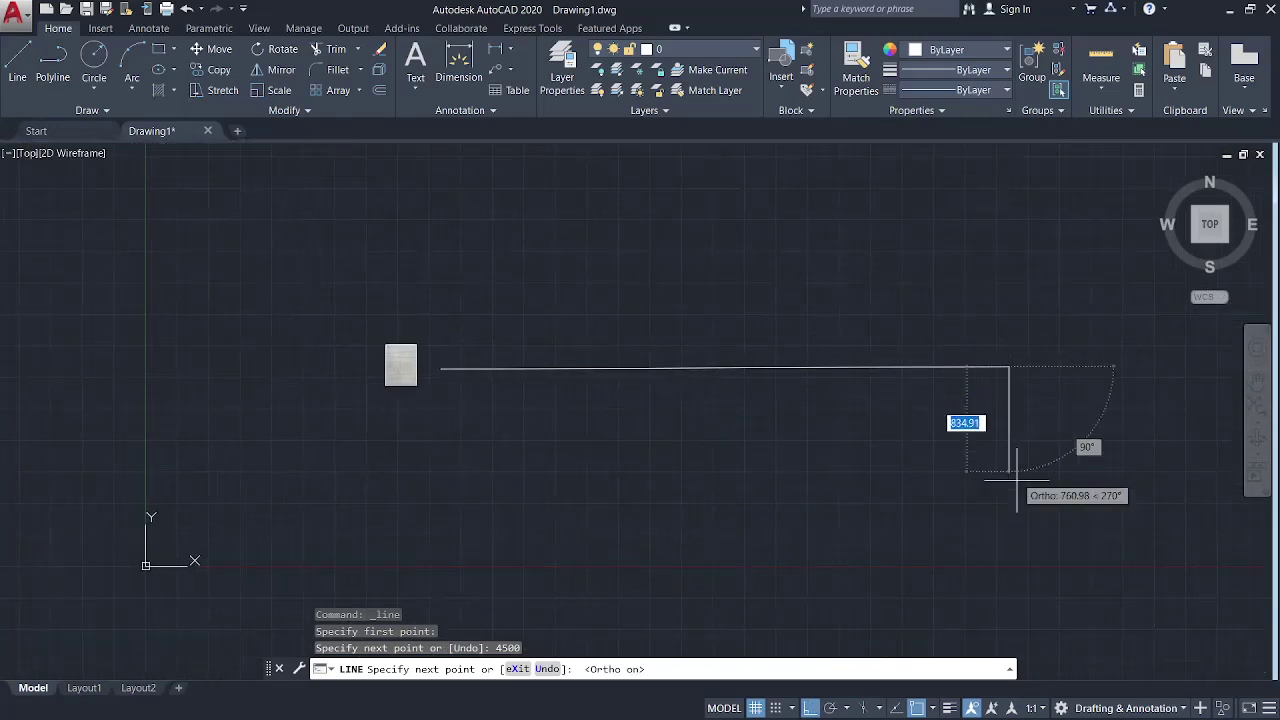
type("2000")
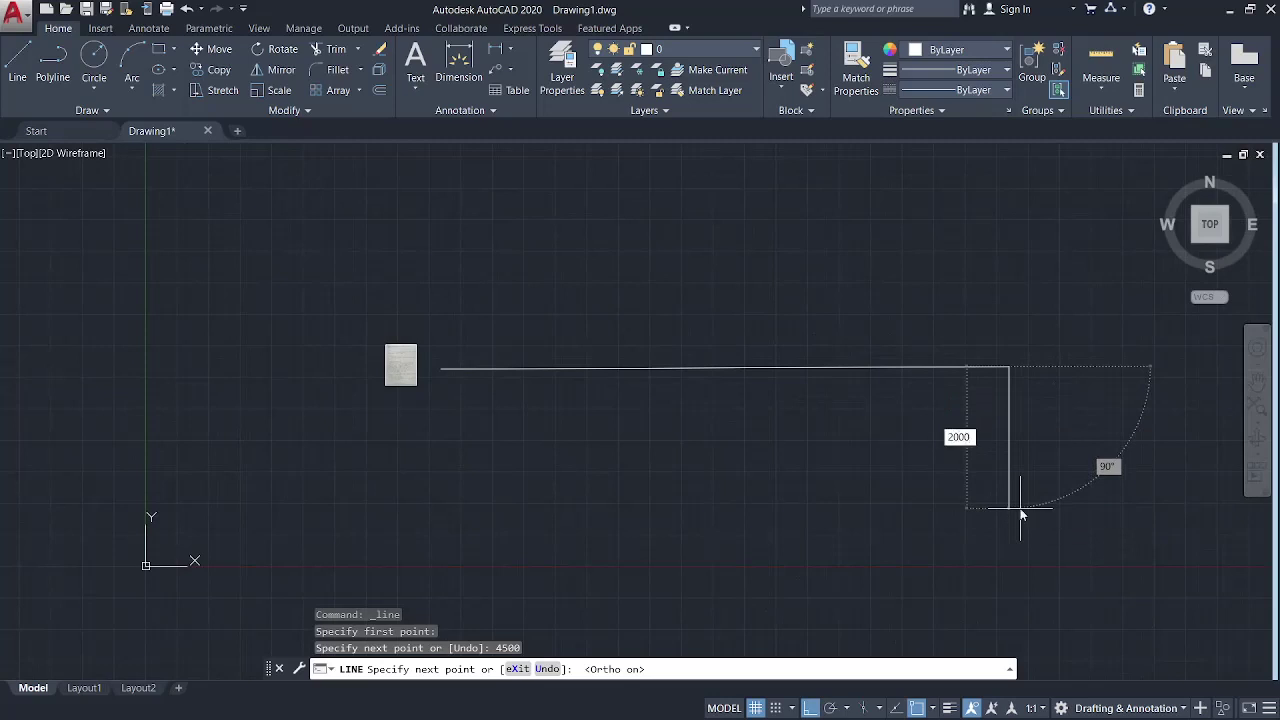
key("Return")
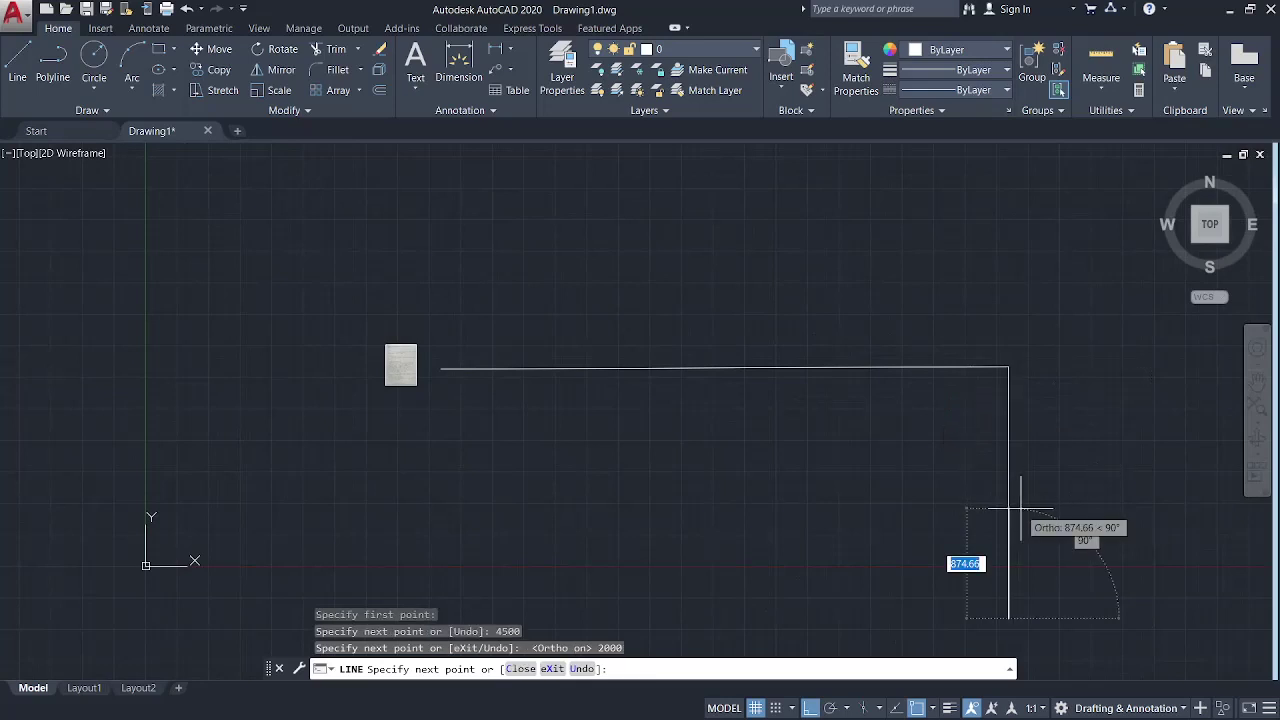
middle_click_drag(455, 500, 439, 328)
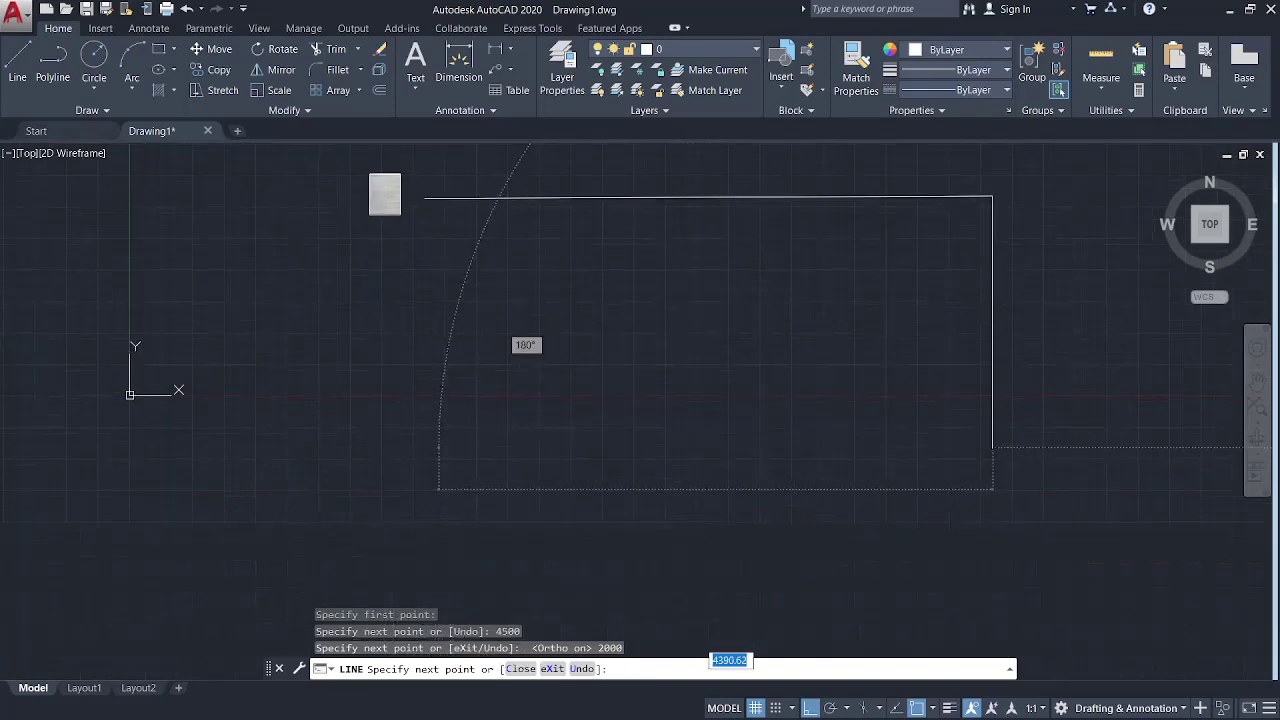
type("45")
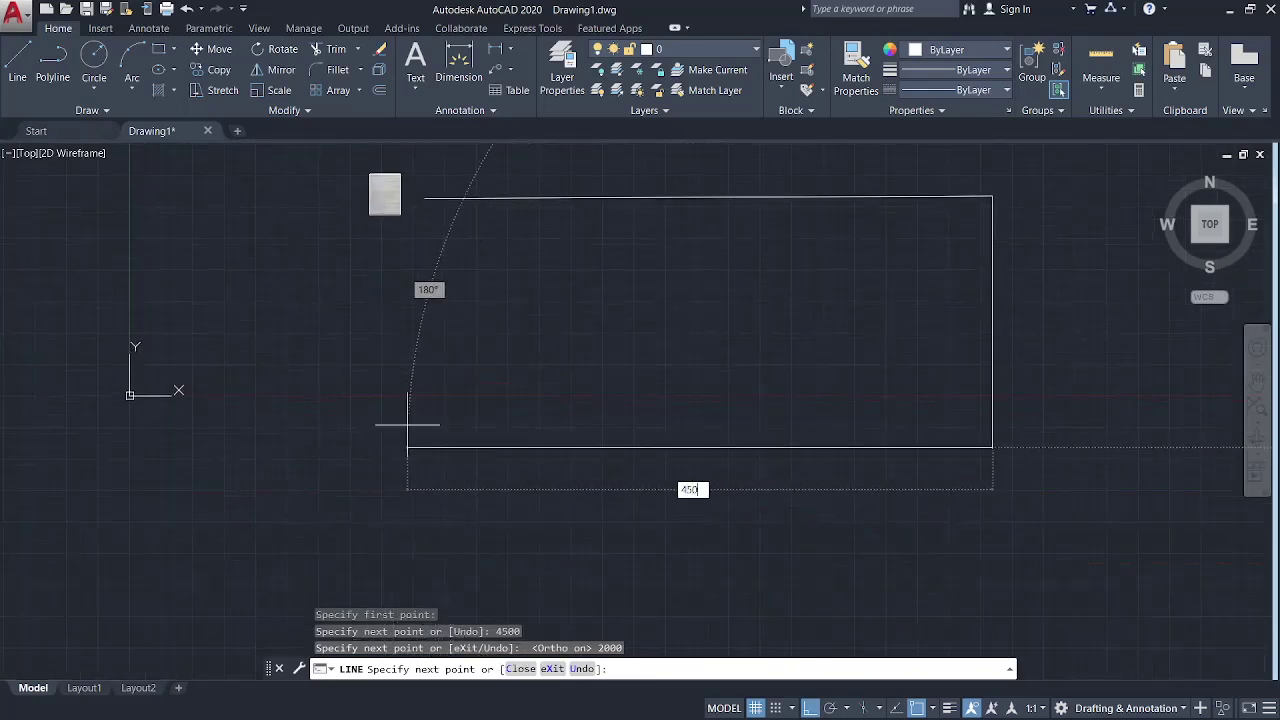
type("0")
key("Return")
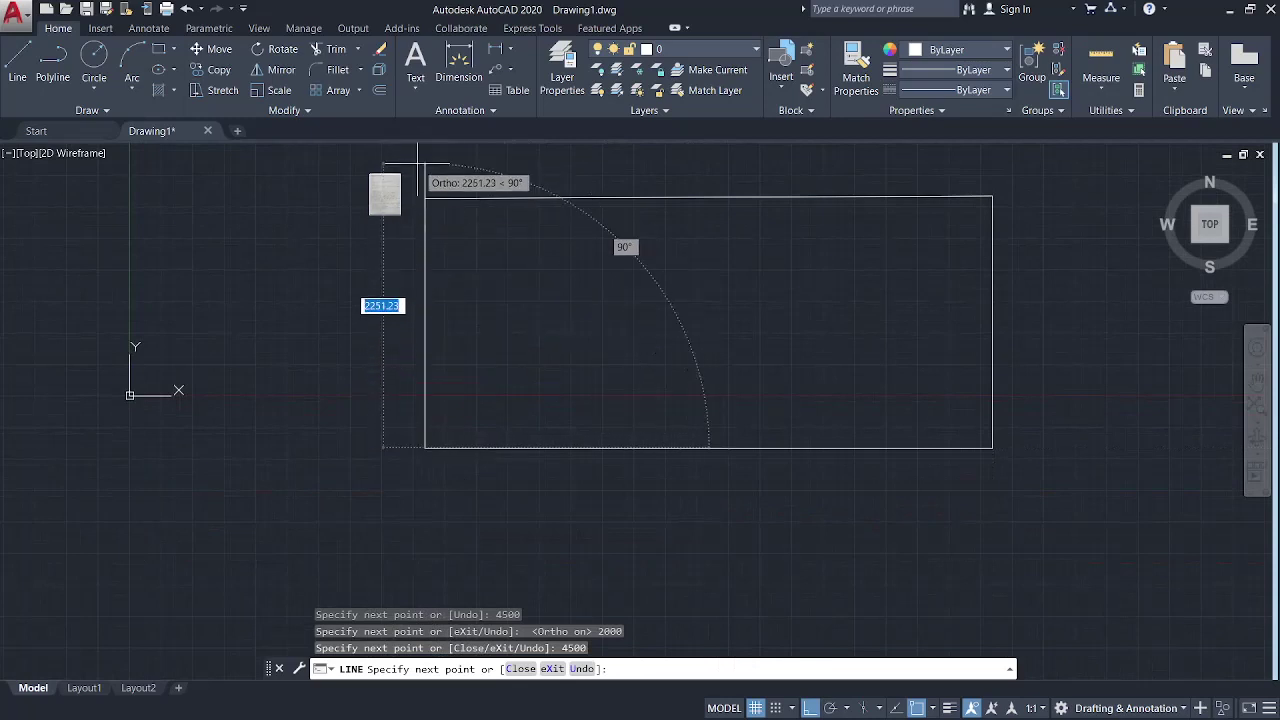
type("c")
key("Return")
scroll(450, 158, "up", 5)
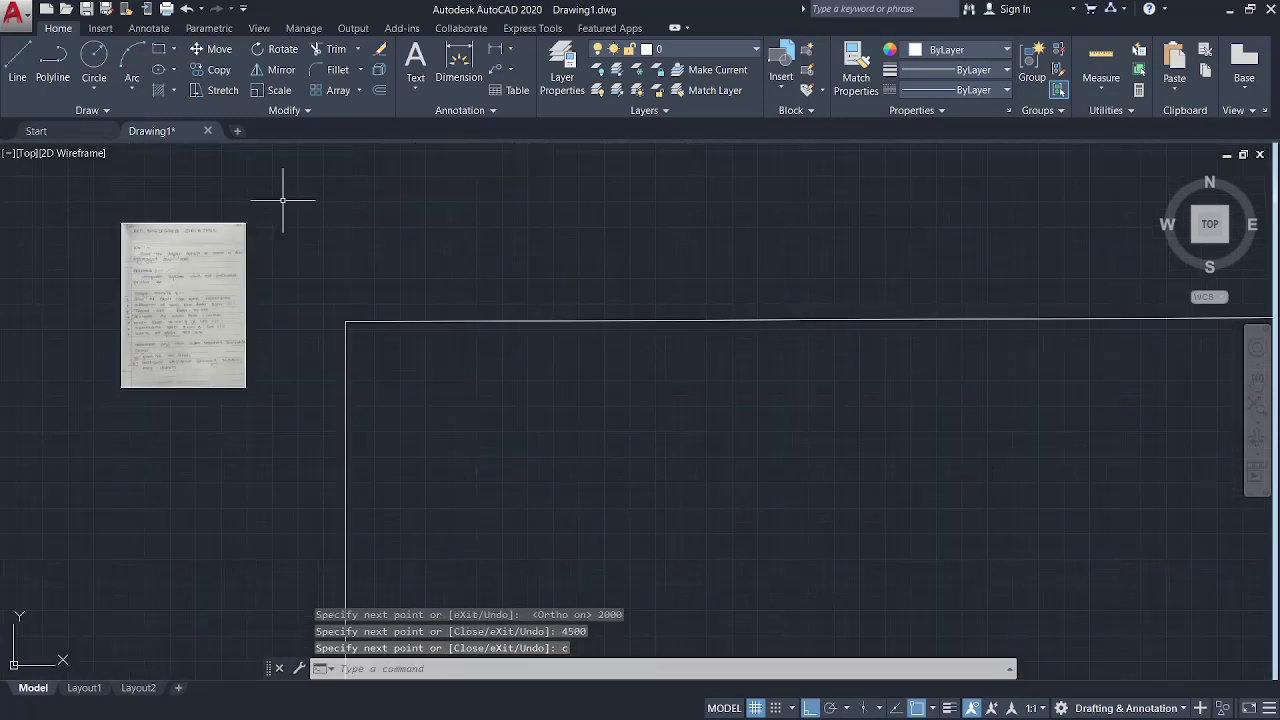
scroll(283, 200, "down", 5)
middle_click_drag(283, 200, 407, 248)
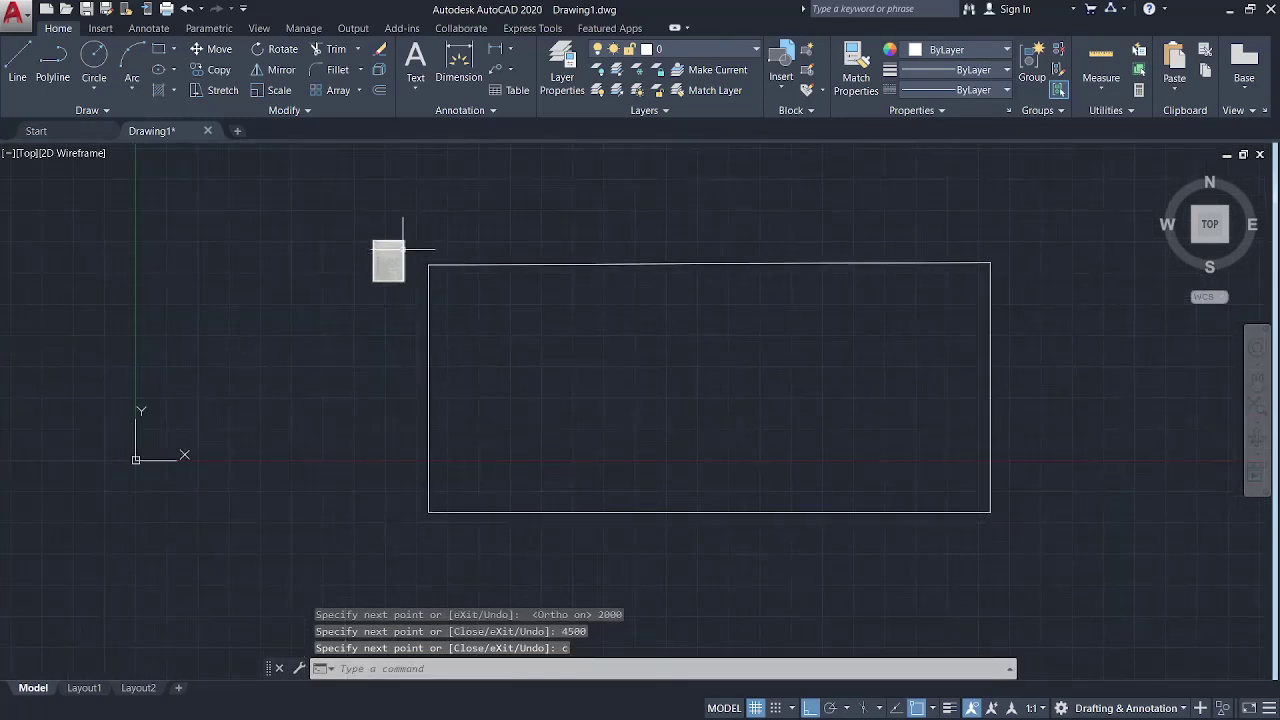
Step: Move the scanned stair sheet to the left of the 4500 × 2000 rectangle
left_click_drag(366, 232, 422, 291)
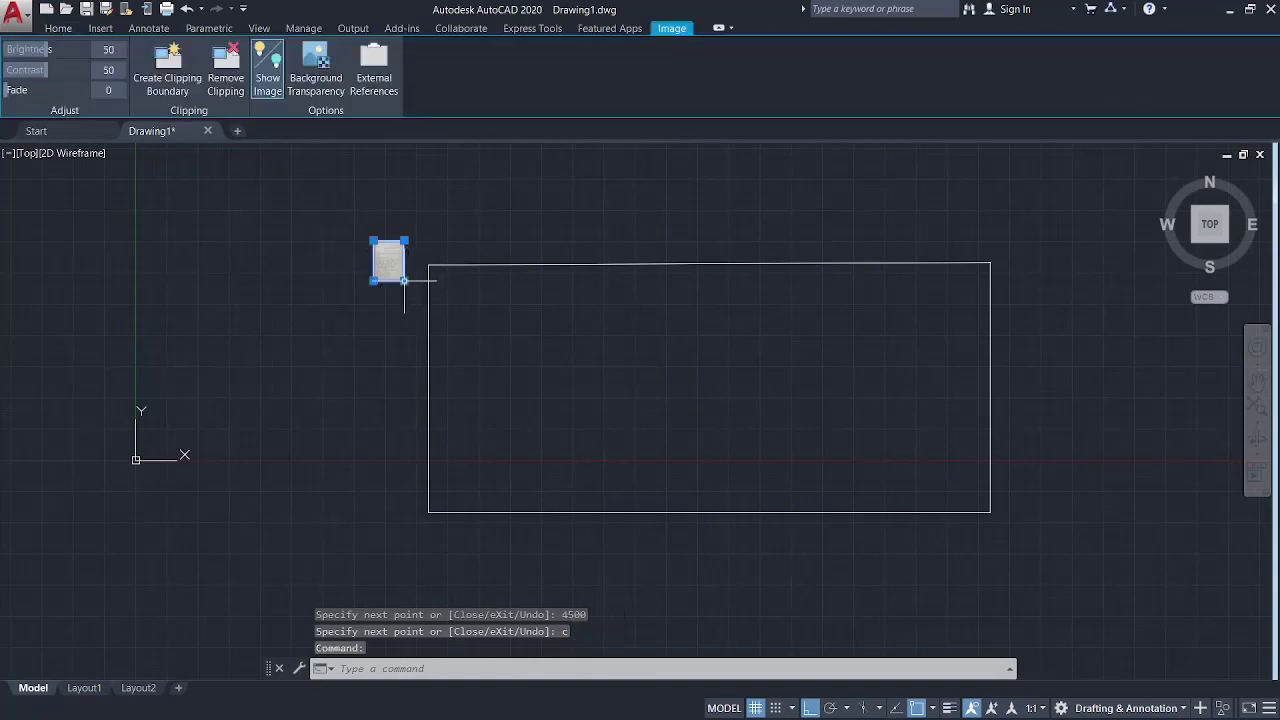
left_click(404, 280)
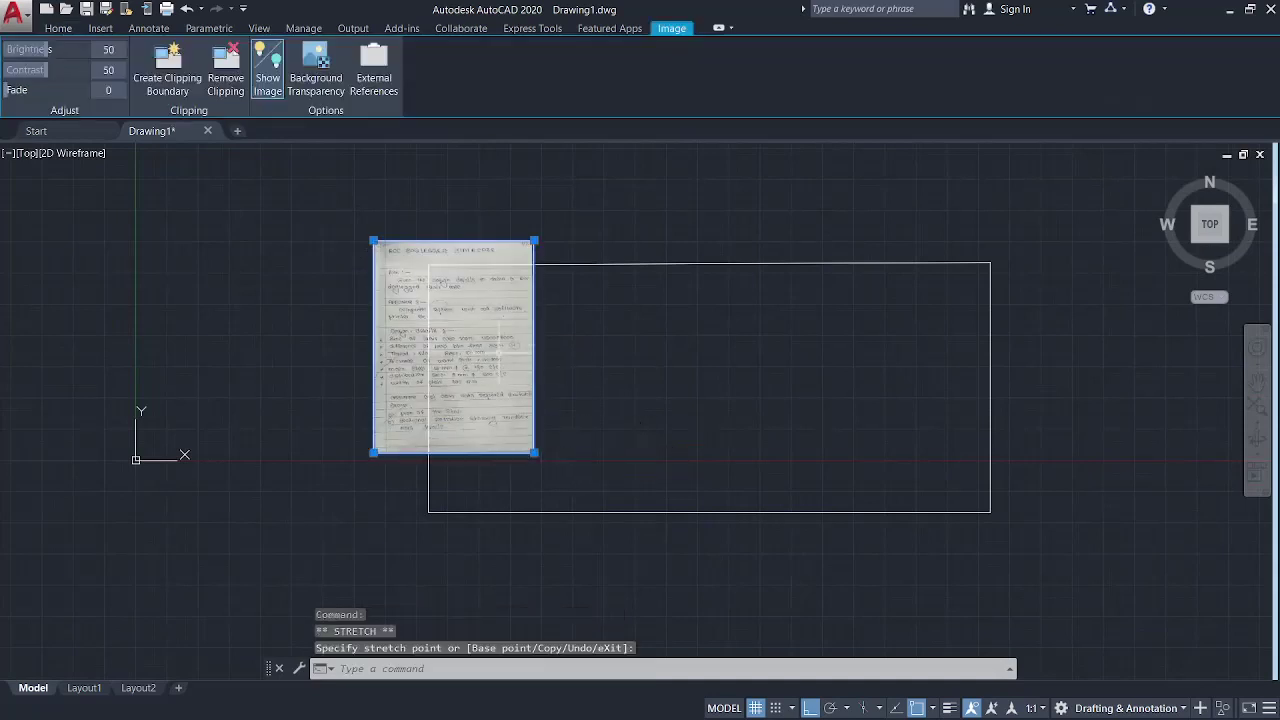
key("Escape")
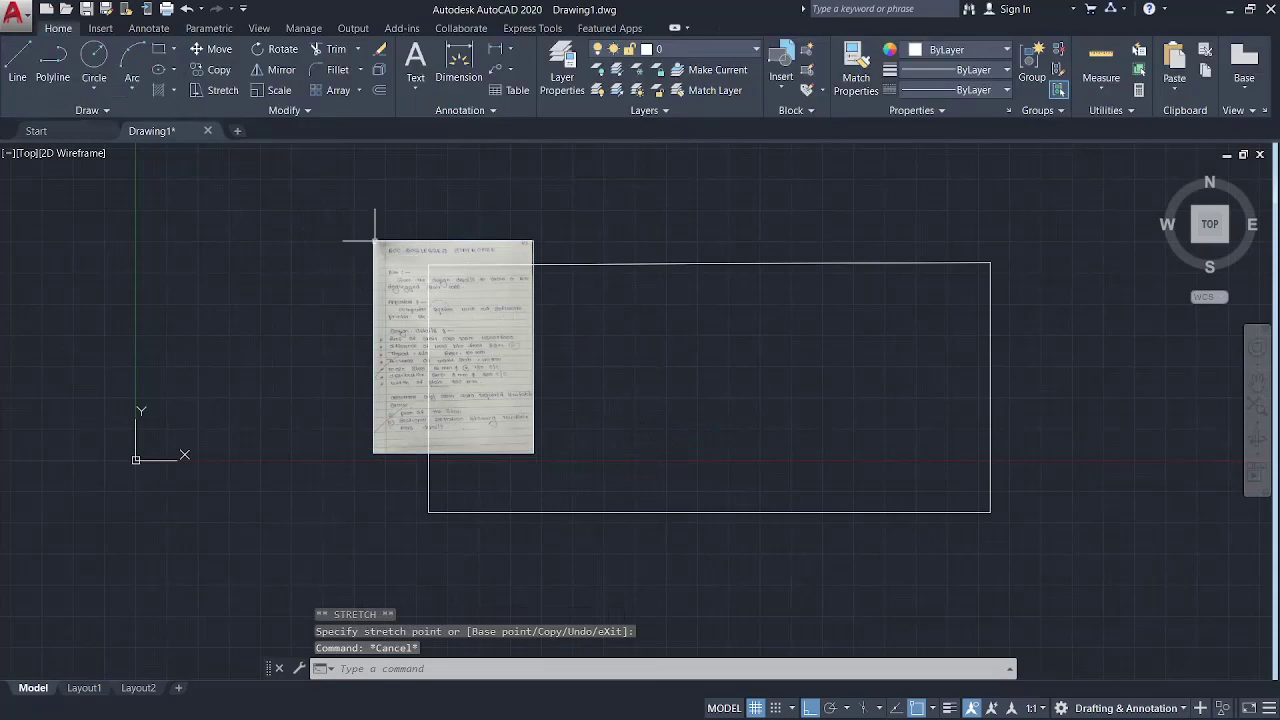
left_click(375, 242)
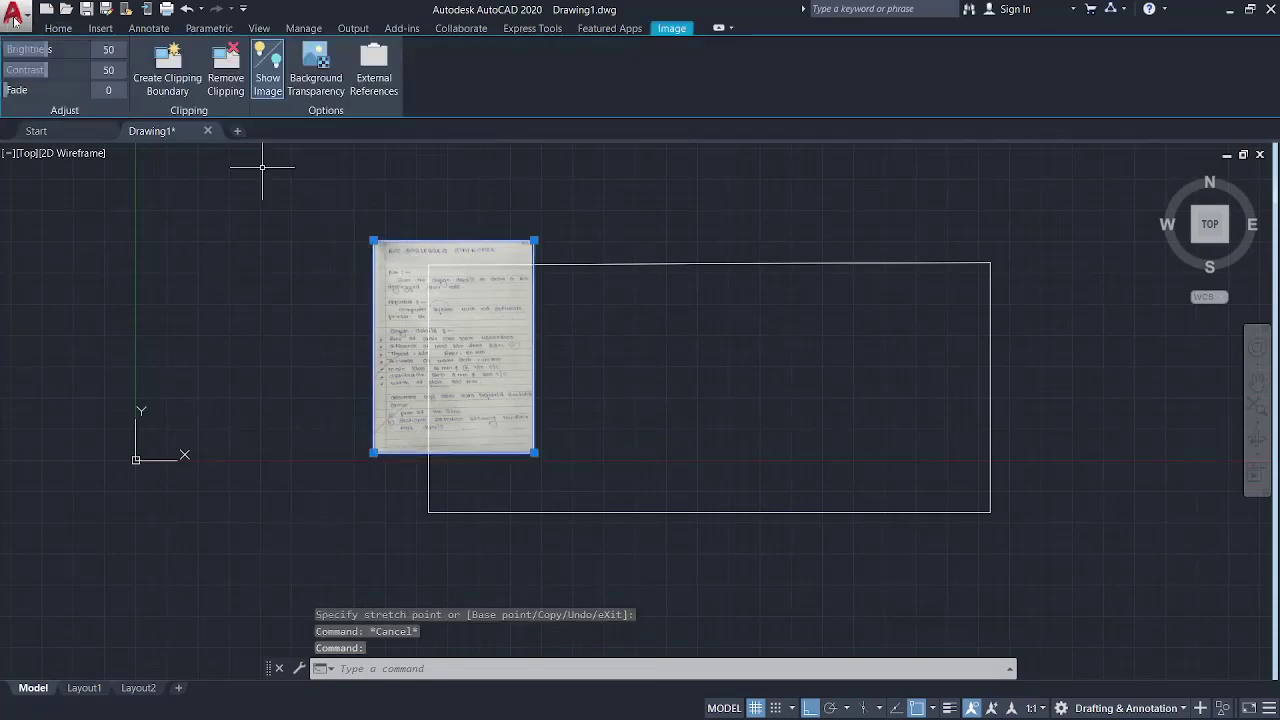
left_click(58, 28)
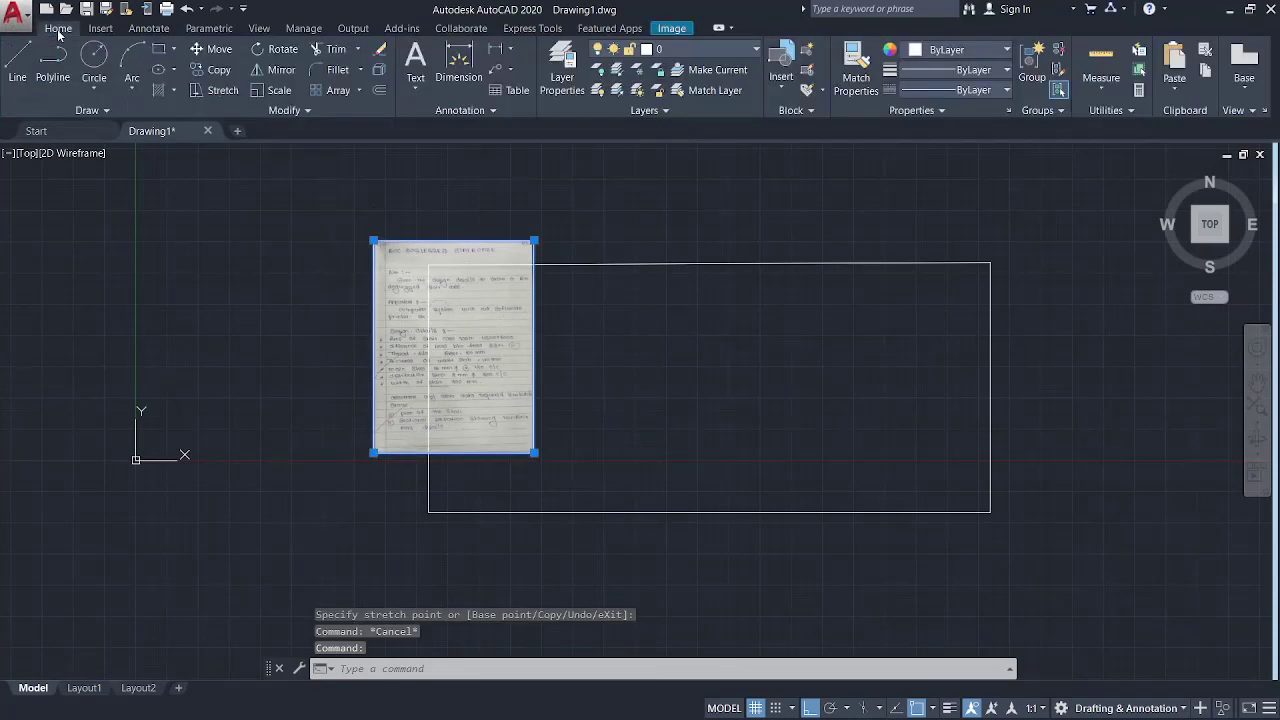
left_click(214, 48)
left_click(373, 240)
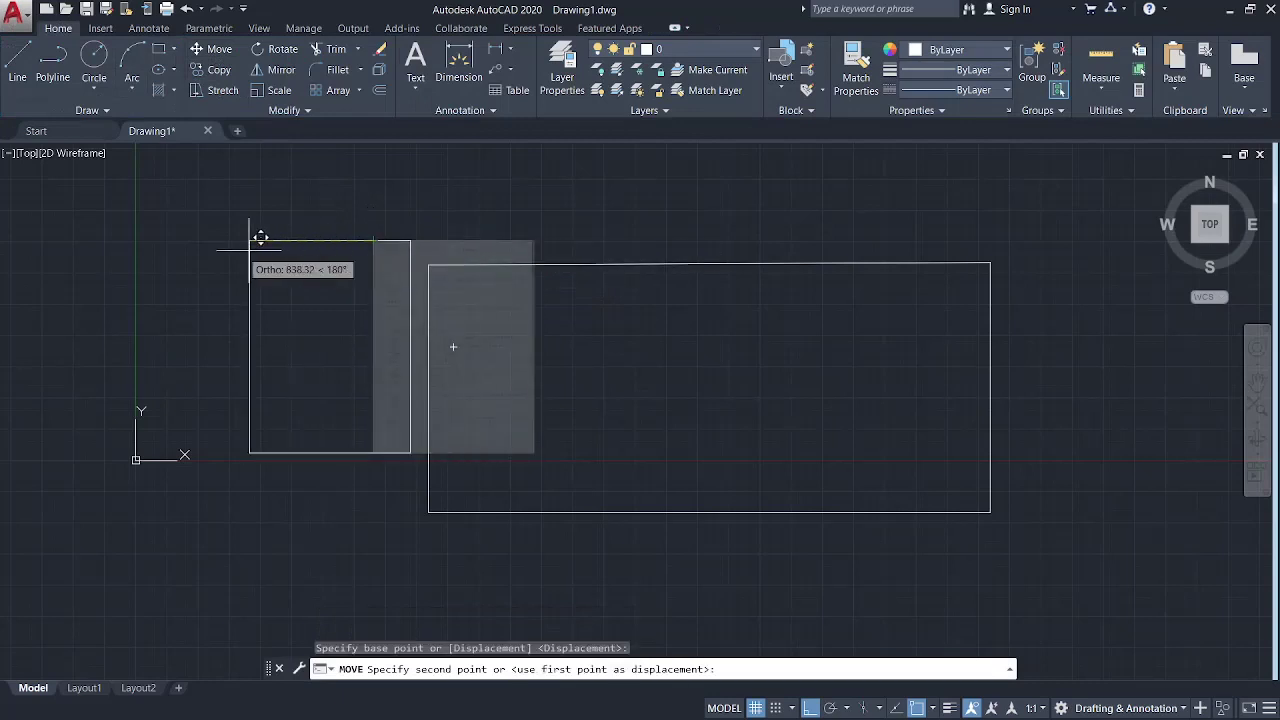
left_click(193, 243)
key("Escape")
key("Escape")
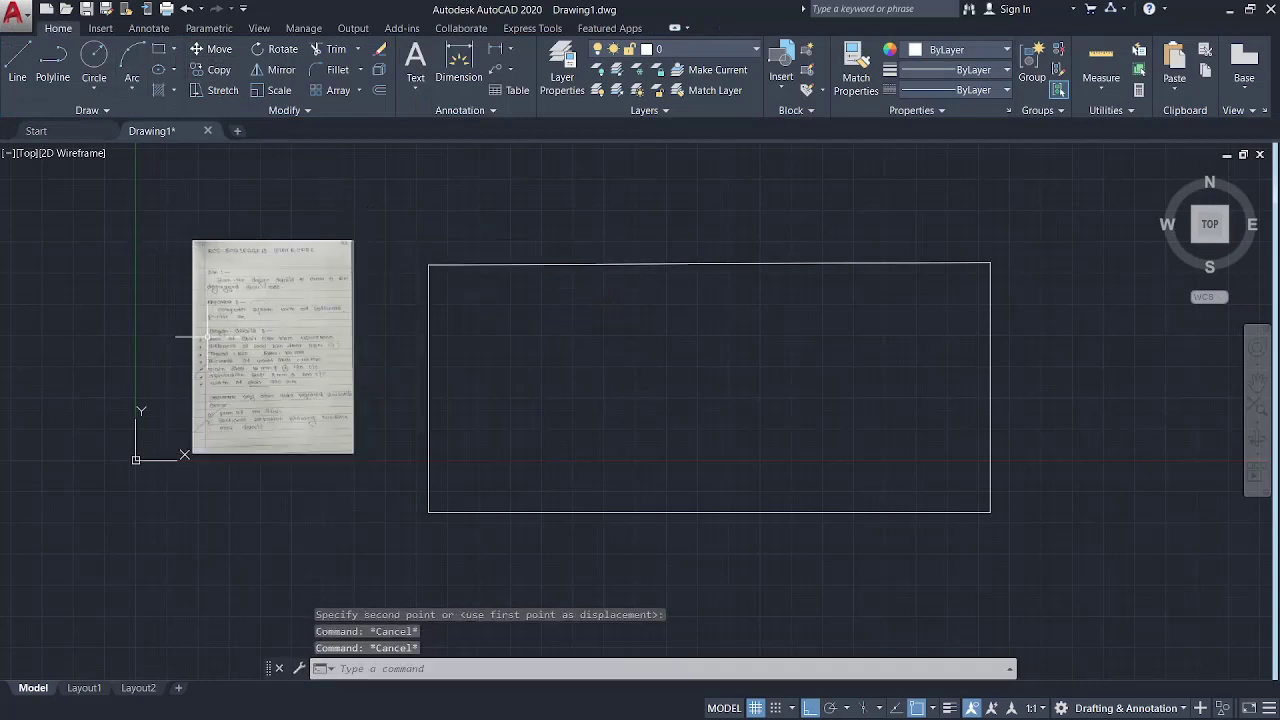
Step: Zoom and pan to view the moved sheet and the rectangle together
middle_click_drag(205, 338, 297, 320)
scroll(297, 300, "up", 2)
scroll(290, 240, "up", 2)
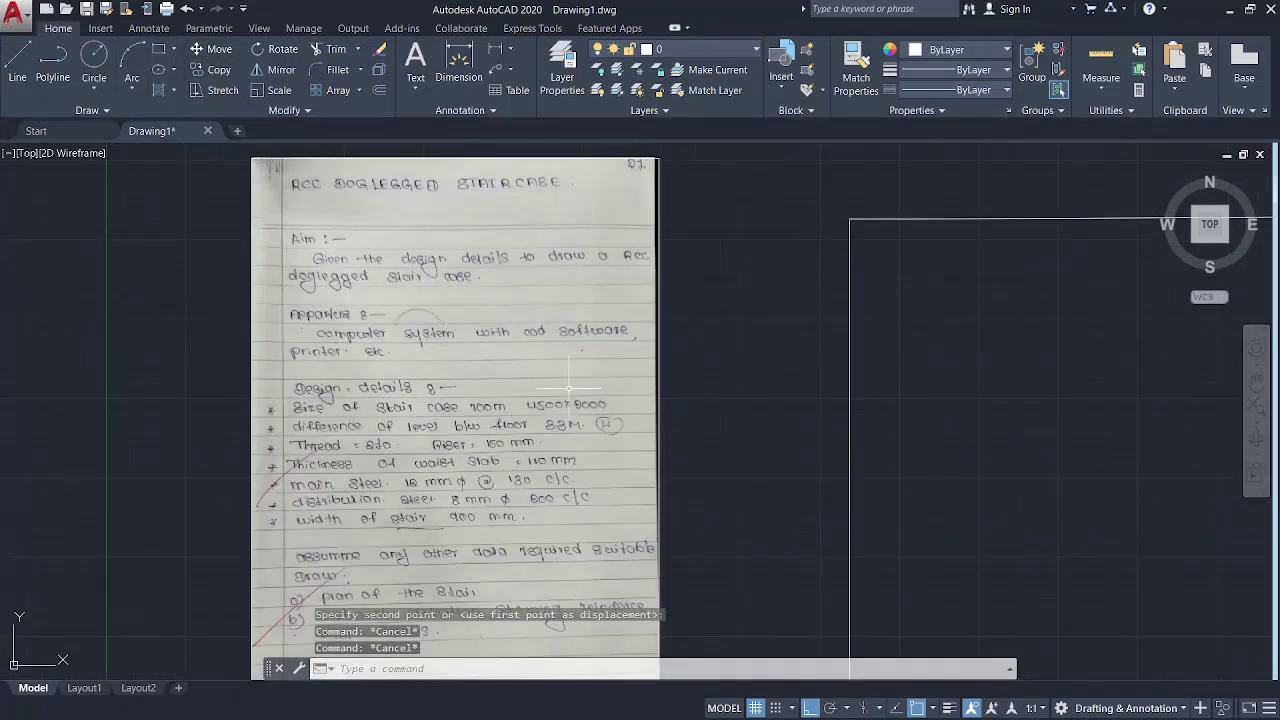
scroll(403, 394, "down", 2)
scroll(877, 457, "down", 3)
middle_click_drag(877, 457, 474, 400)
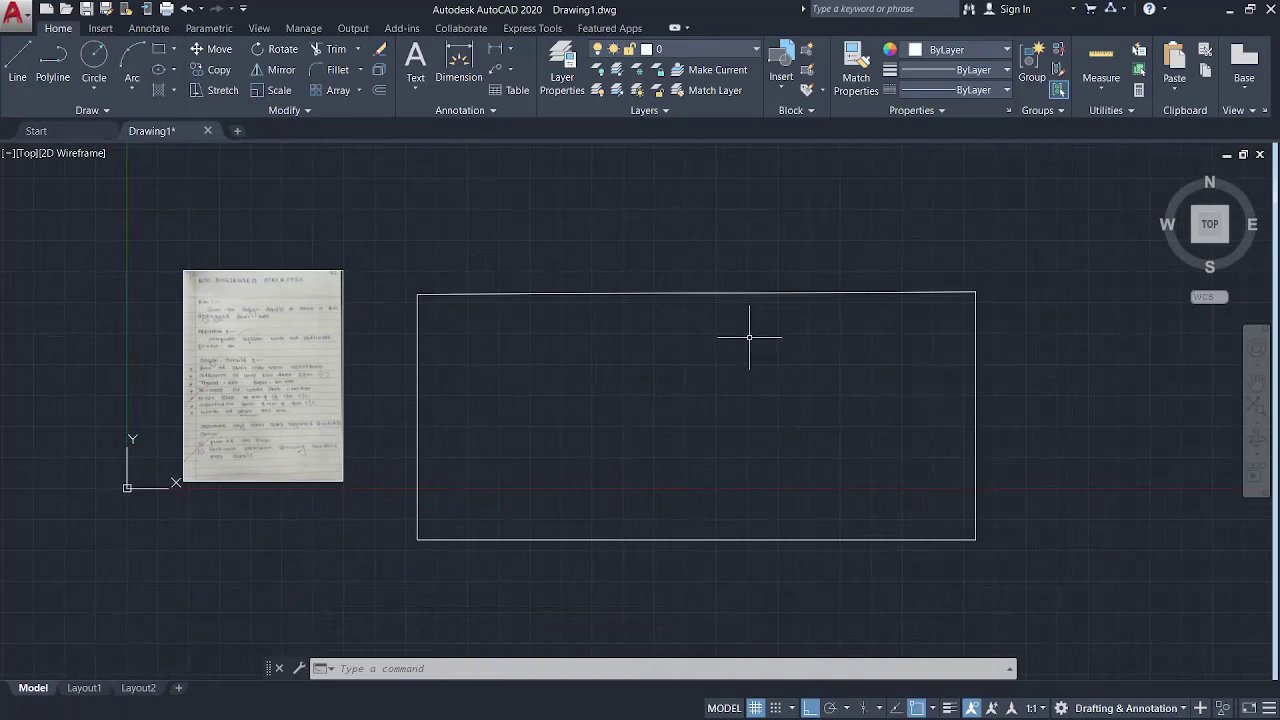
Step: Erase the rectangle's left edge to open that side
left_click_drag(444, 392, 373, 380)
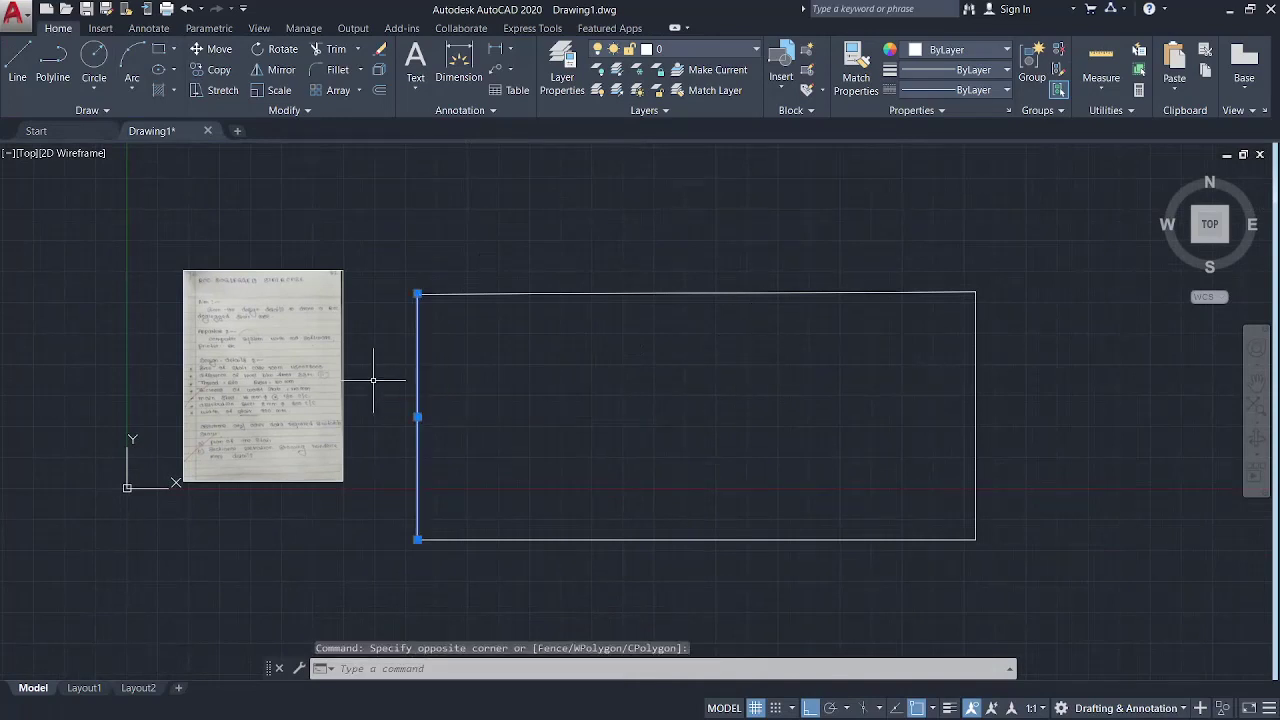
key("Delete")
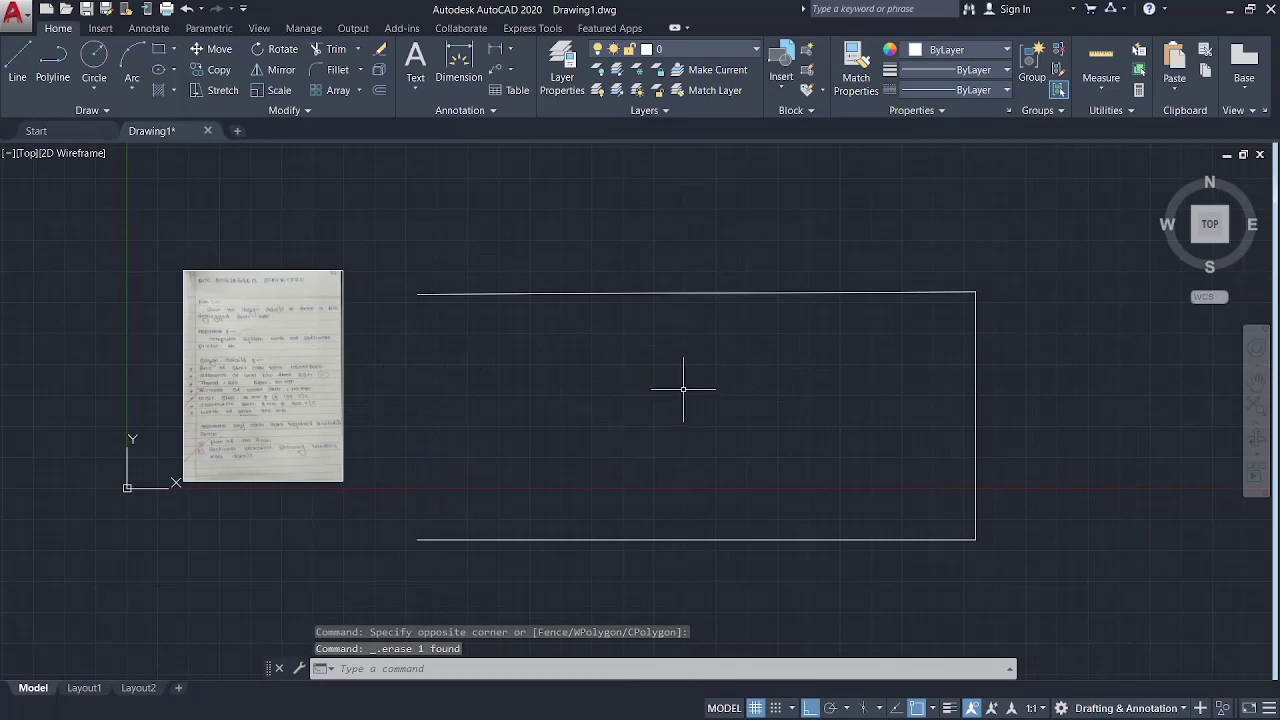
scroll(683, 389, "down", 2)
scroll(670, 383, "down", 5)
scroll(700, 380, "up", 3)
scroll(734, 387, "up", 2)
type("o")
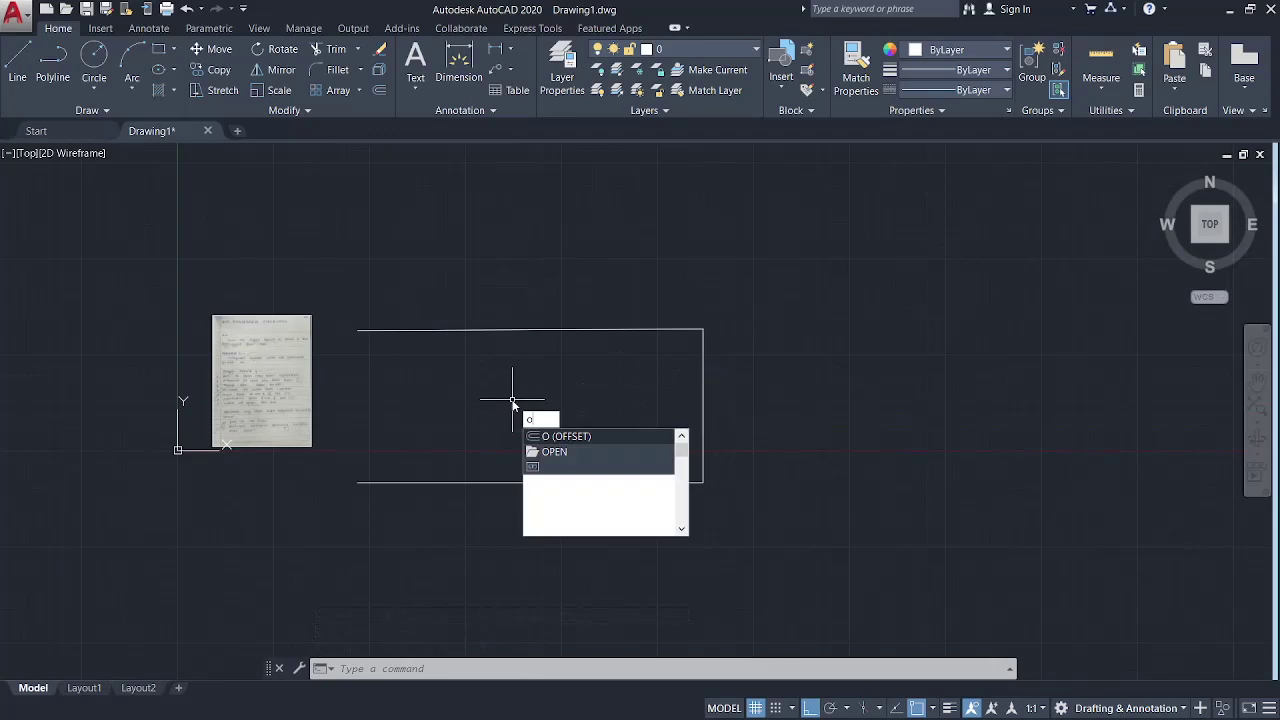
Step: Offset the top, right and bottom edges 230 outward as wall thickness
key("Return")
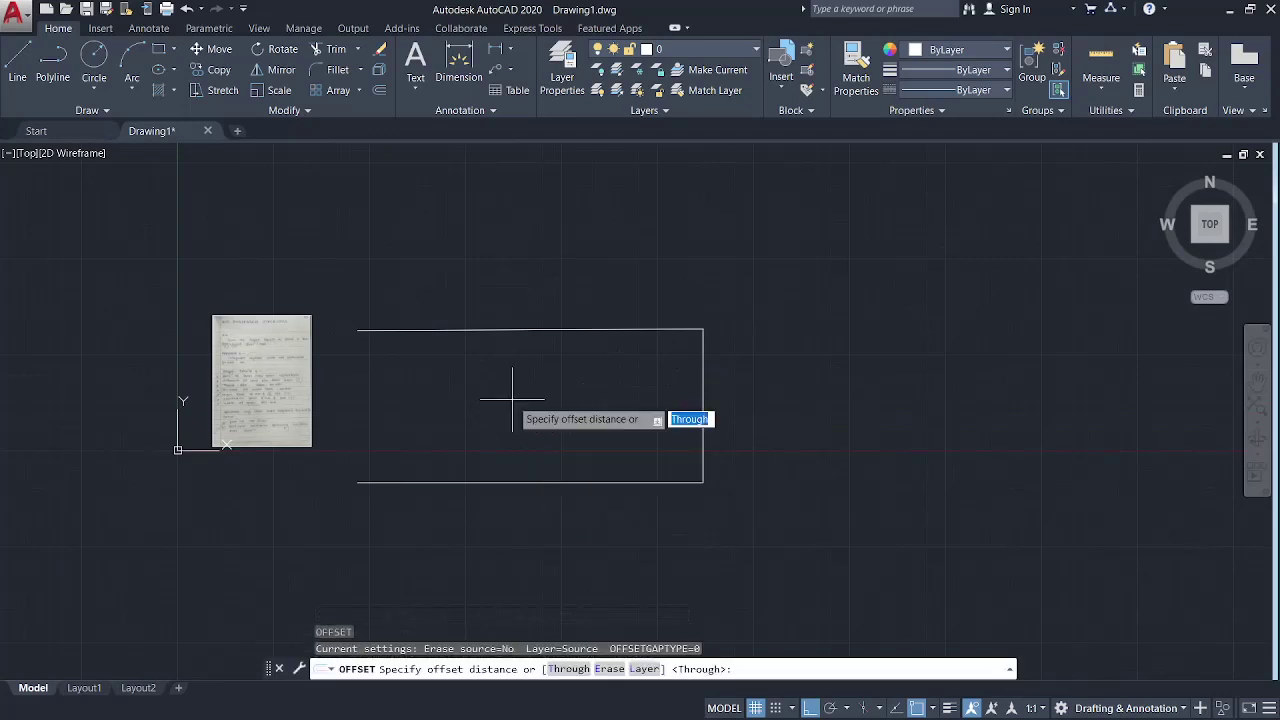
type("0")
key("Return")
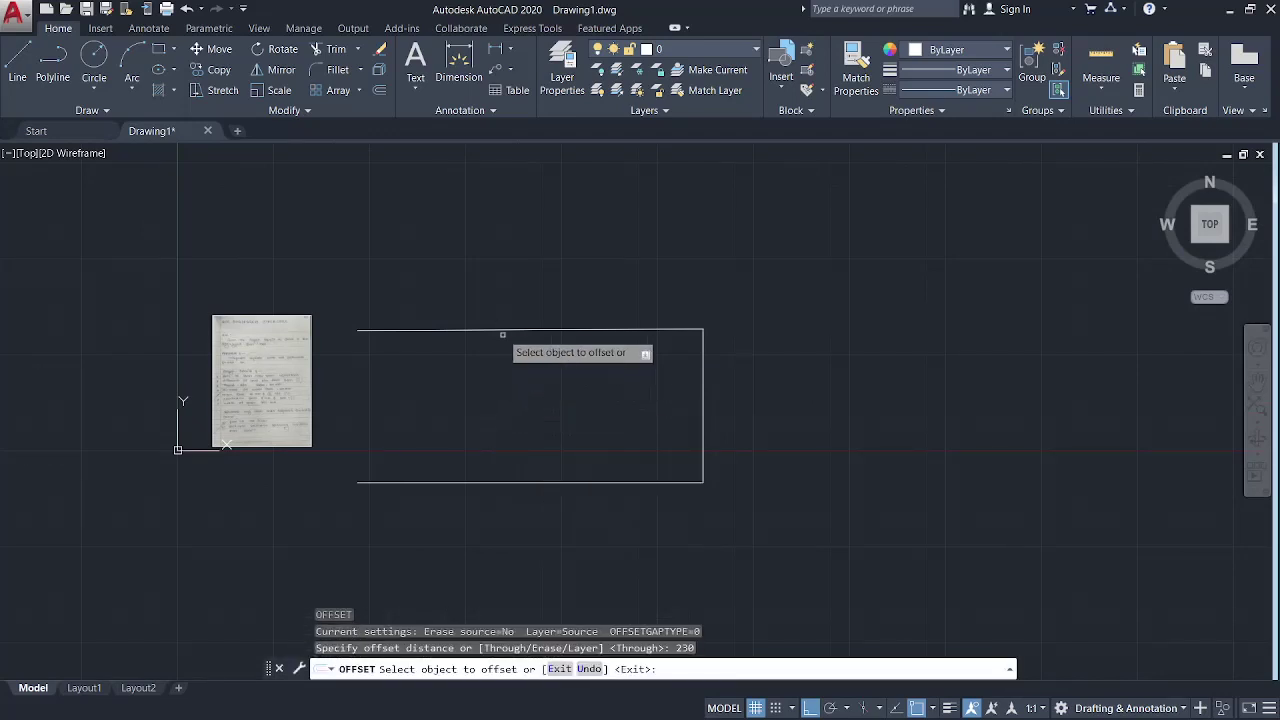
left_click(501, 329)
left_click(501, 306)
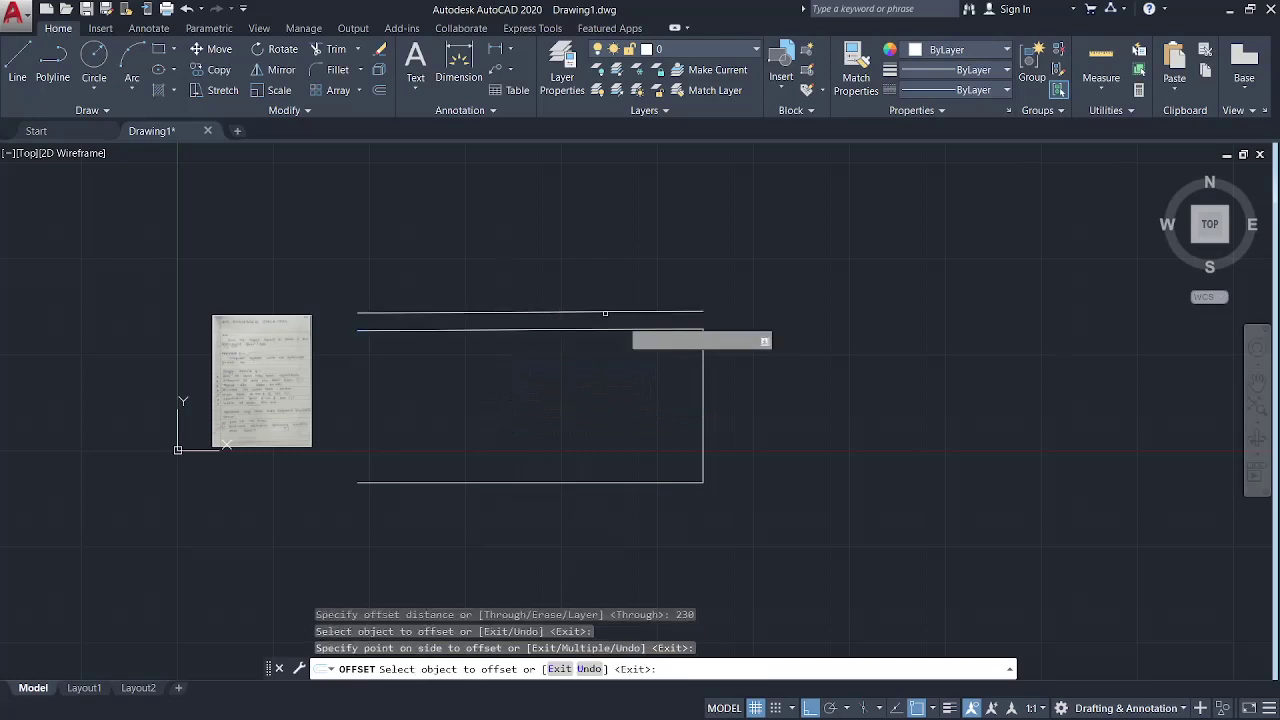
left_click(703, 368)
left_click(748, 368)
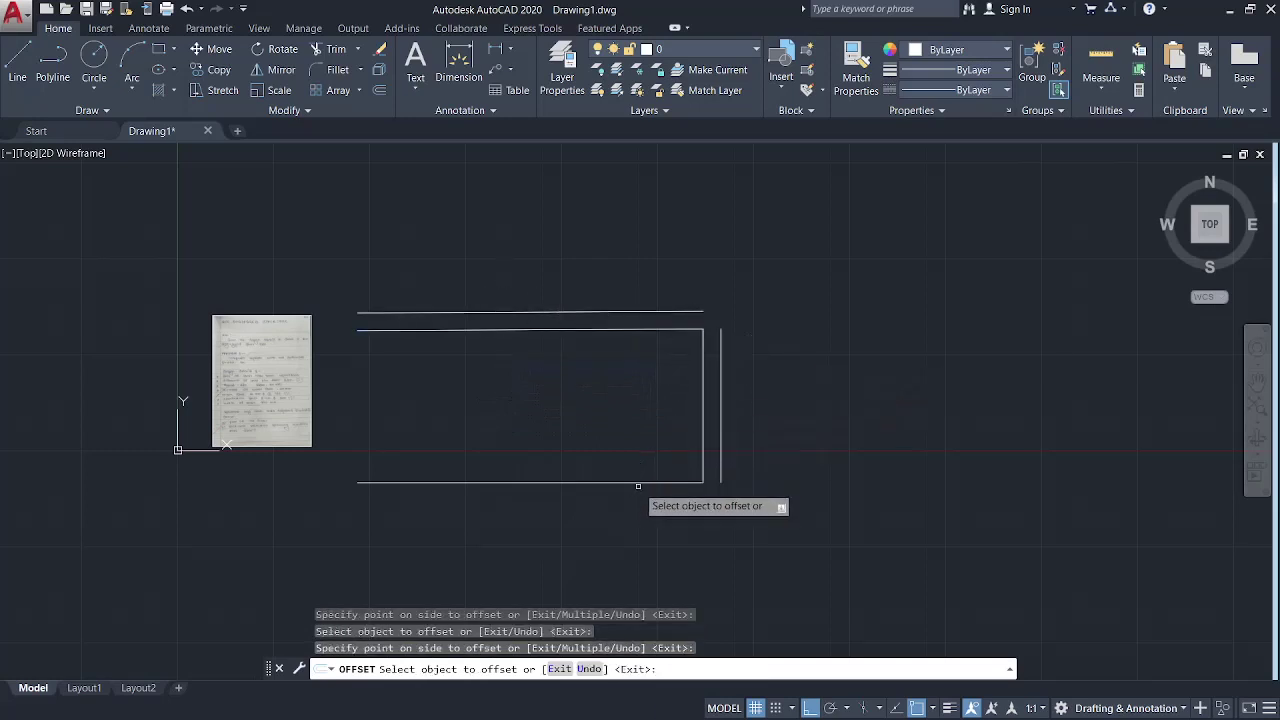
left_click(634, 482)
left_click(641, 527)
key("Escape")
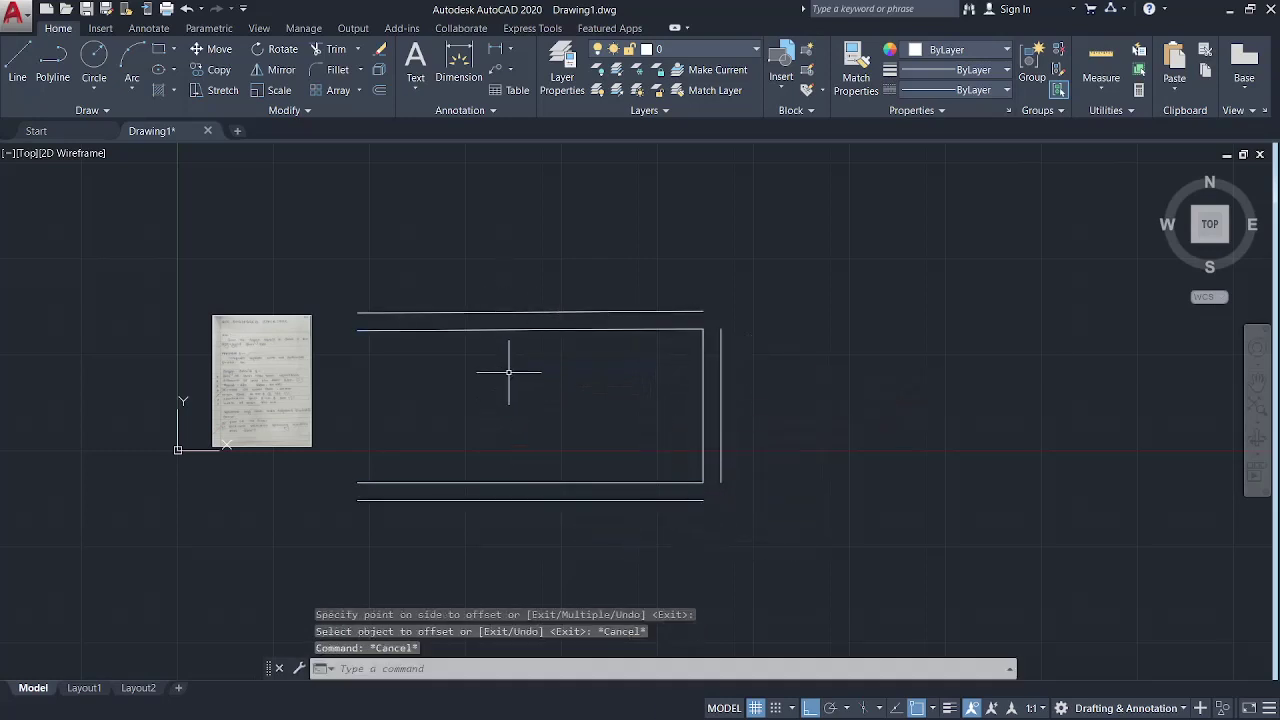
scroll(700, 335, "up", 2)
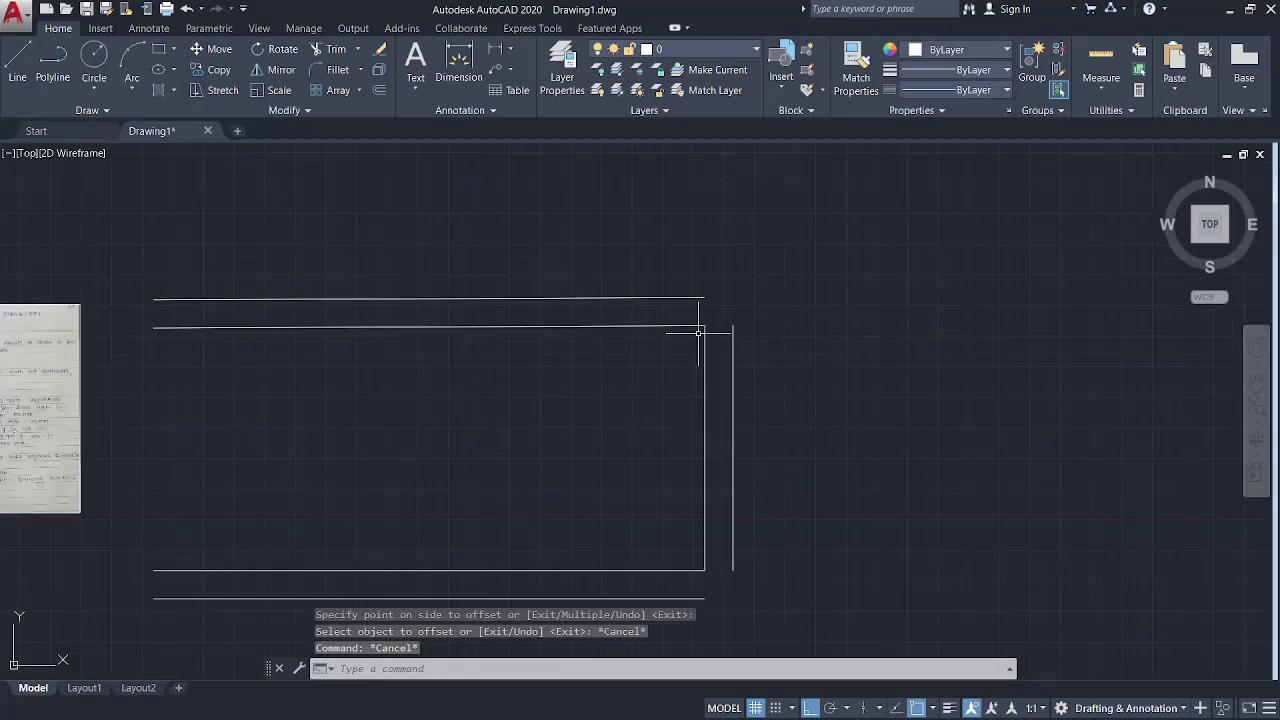
Step: Draw short lines capping the left ends of the top and bottom walls
left_click(18, 62)
left_click(154, 326)
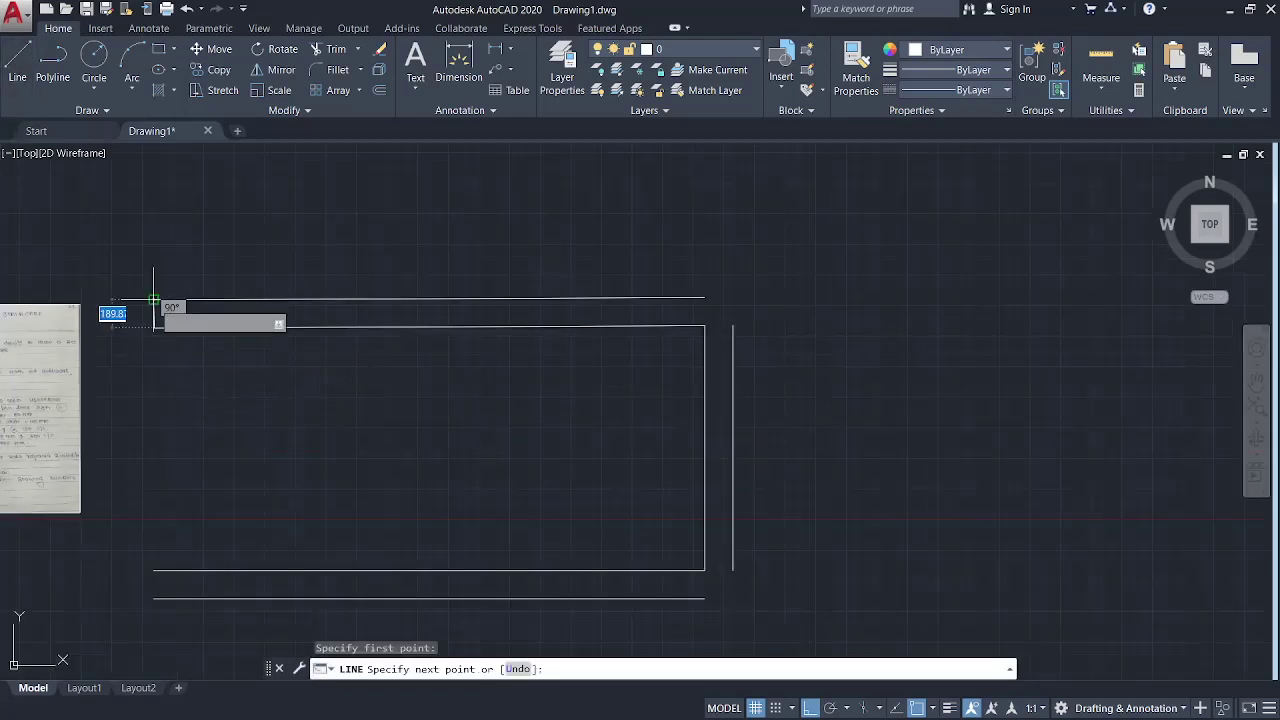
left_click(154, 300)
key("Escape")
middle_click_drag(294, 514, 429, 451)
key("Return")
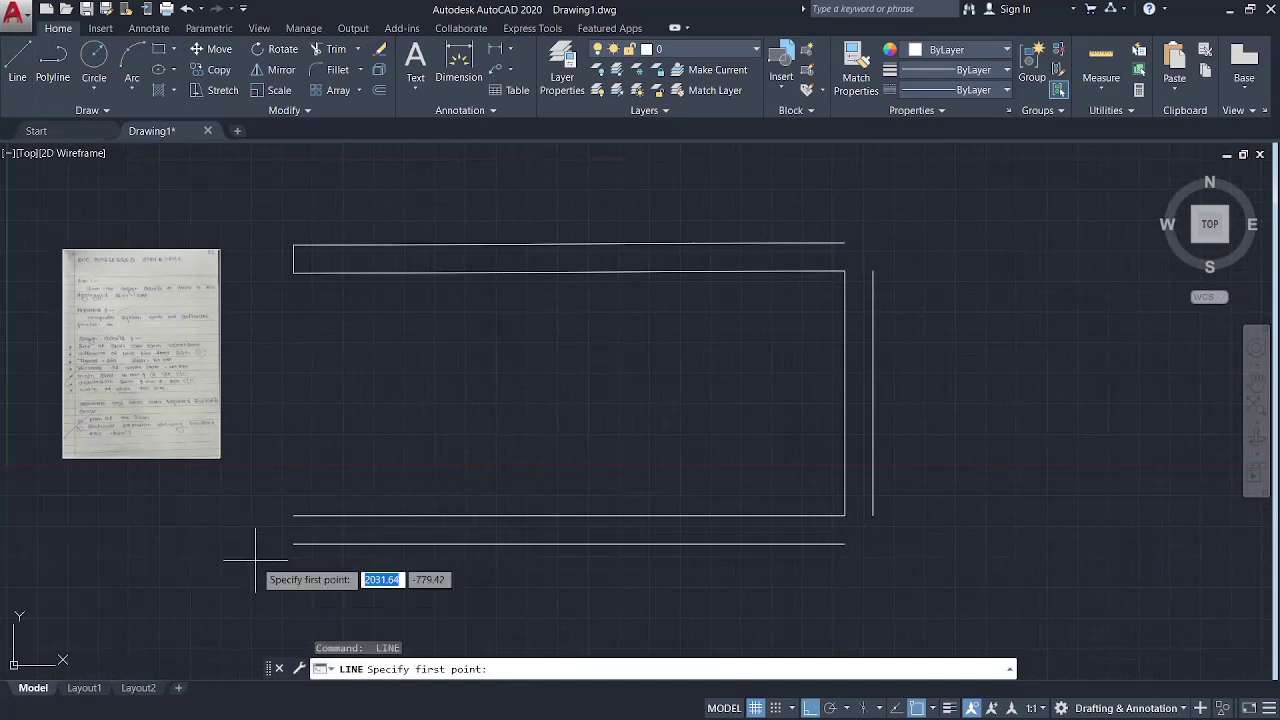
left_click(293, 544)
left_click(293, 516)
key("Escape")
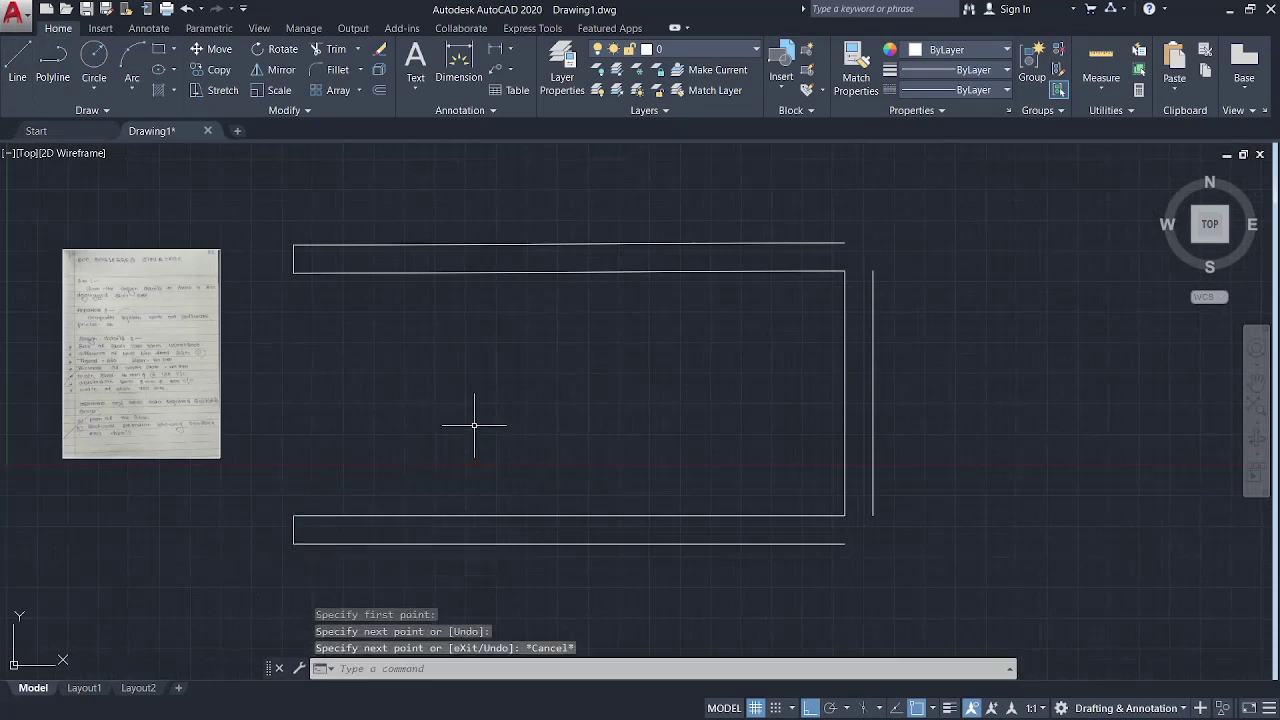
scroll(474, 425, "down", 4)
scroll(475, 418, "up", 4)
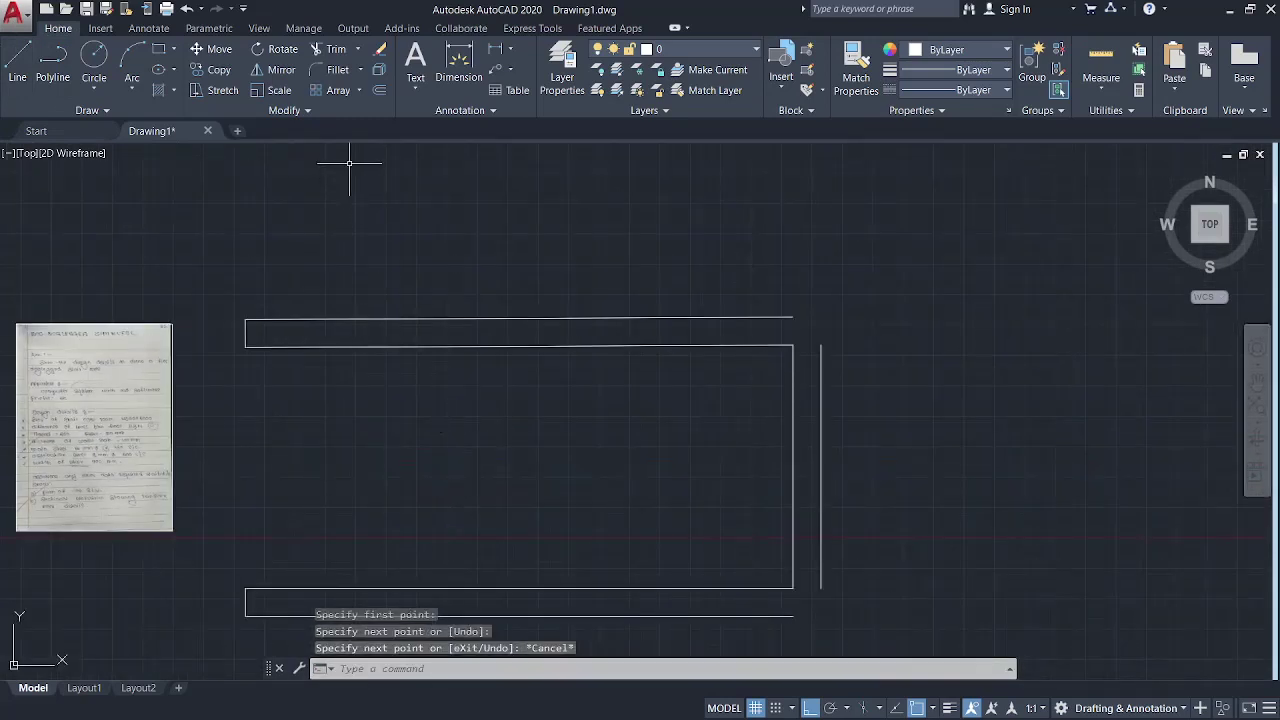
Step: Fillet the top and bottom outer wall lines to the right outer line, making sharp corners
left_click(335, 71)
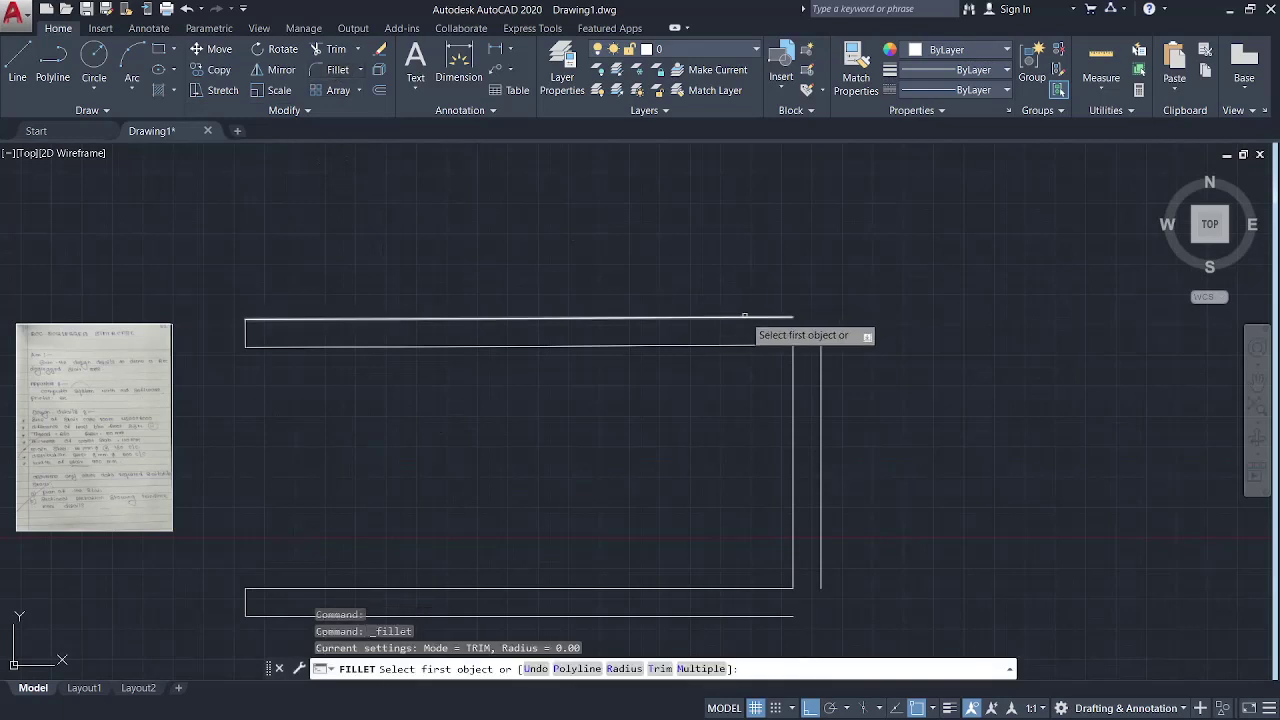
left_click(745, 317)
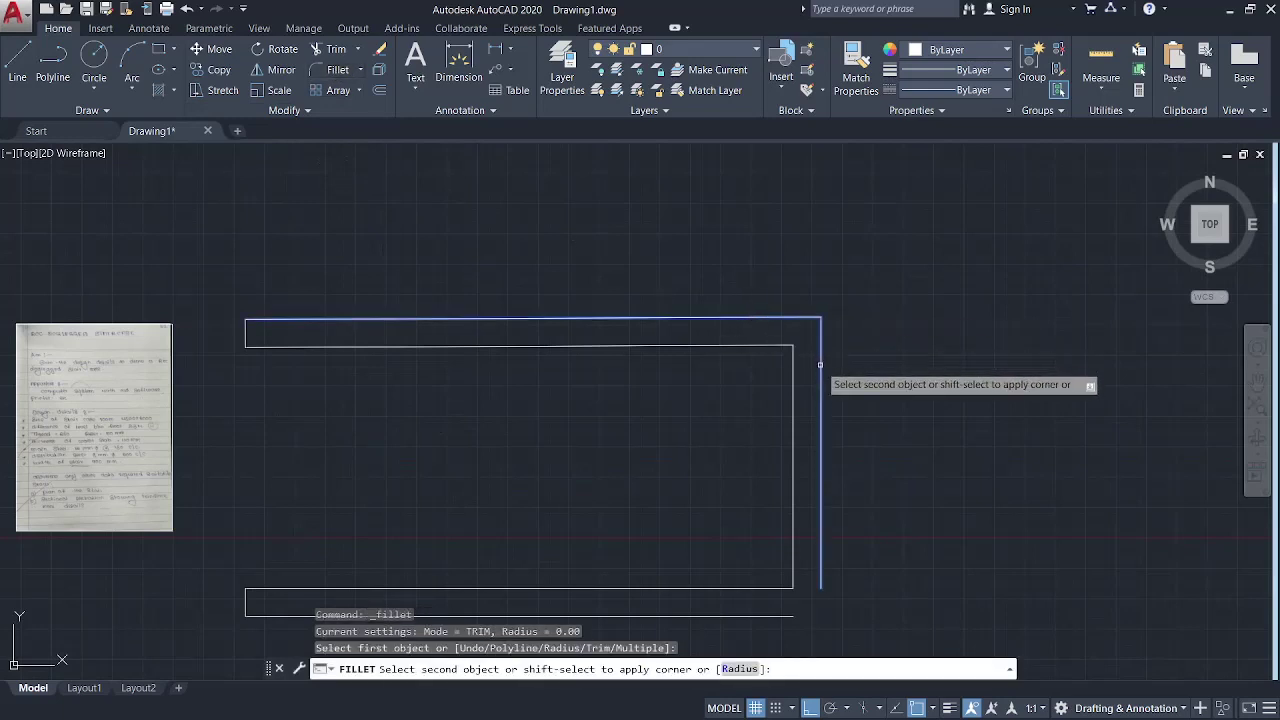
left_click(820, 373)
key("Return")
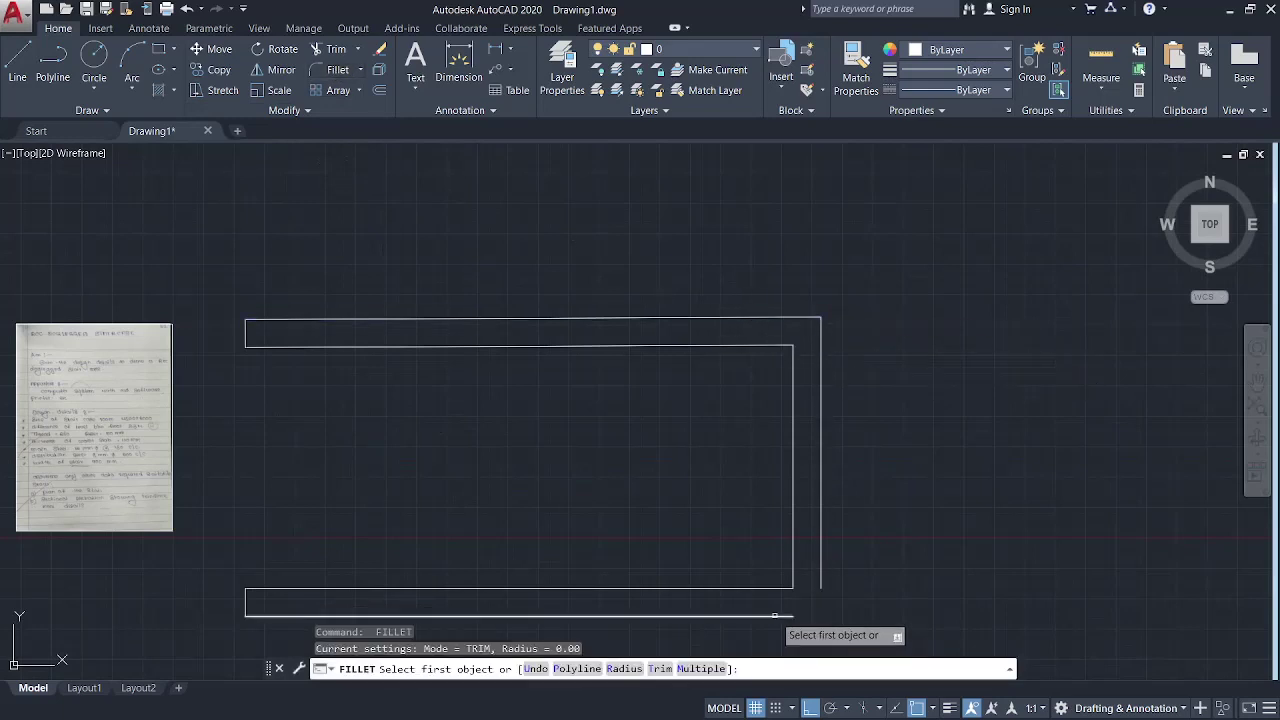
left_click(782, 616)
left_click(822, 577)
scroll(943, 537, "down", 2)
middle_click_drag(943, 537, 938, 492)
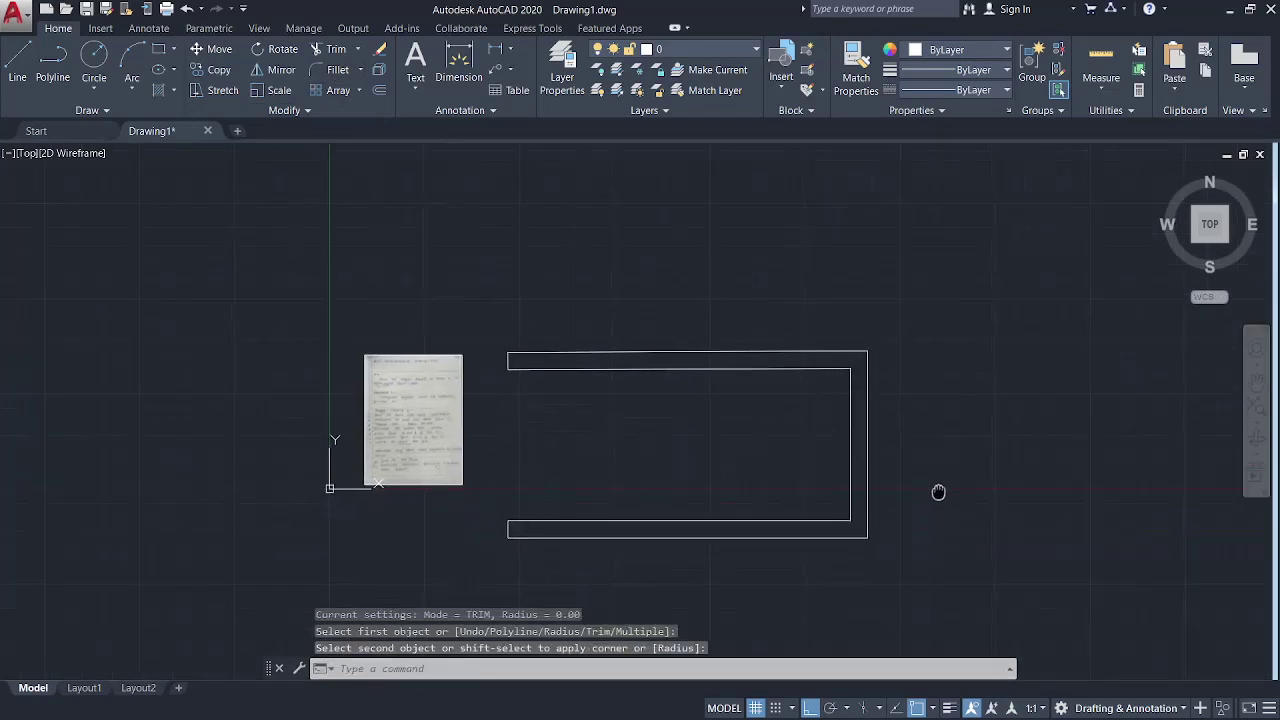
scroll(657, 437, "up", 2)
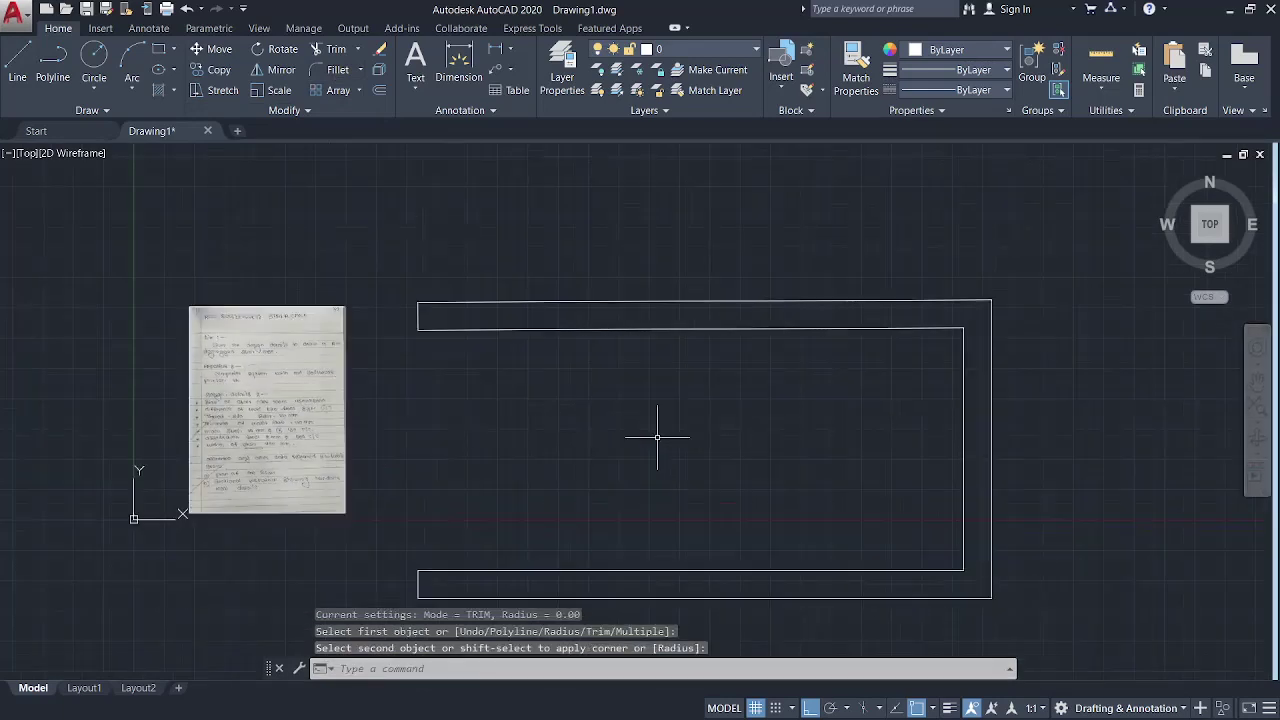
scroll(650, 450, "down", 1)
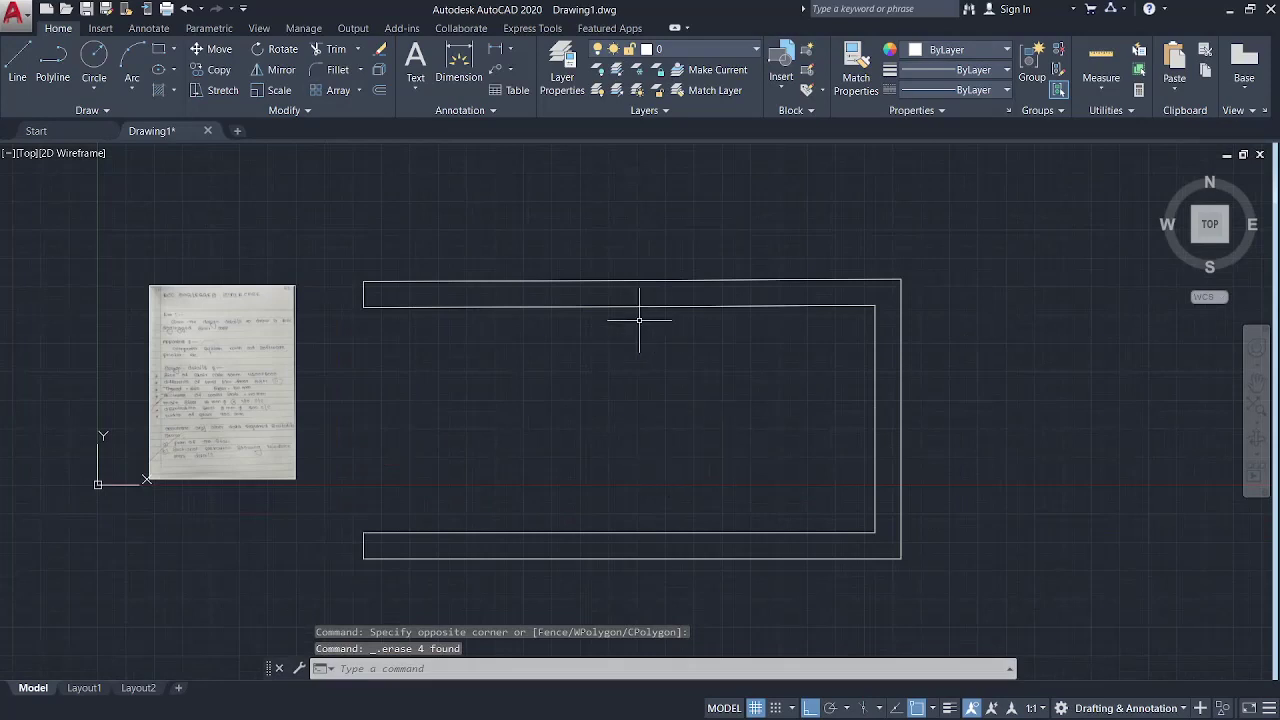
middle_click_drag(624, 411, 667, 400)
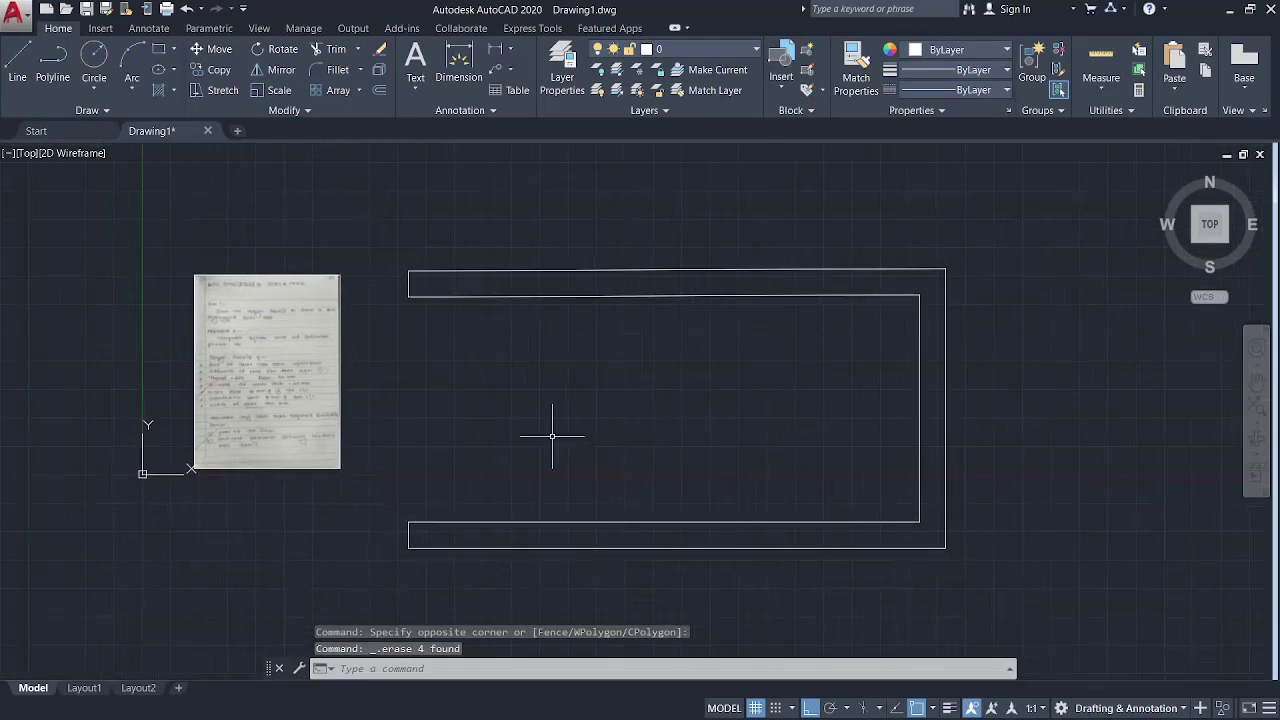
mouse_move(552, 436)
middle_mouse_down()
mouse_move(626, 424)
mouse_move(650, 450)
middle_mouse_up()
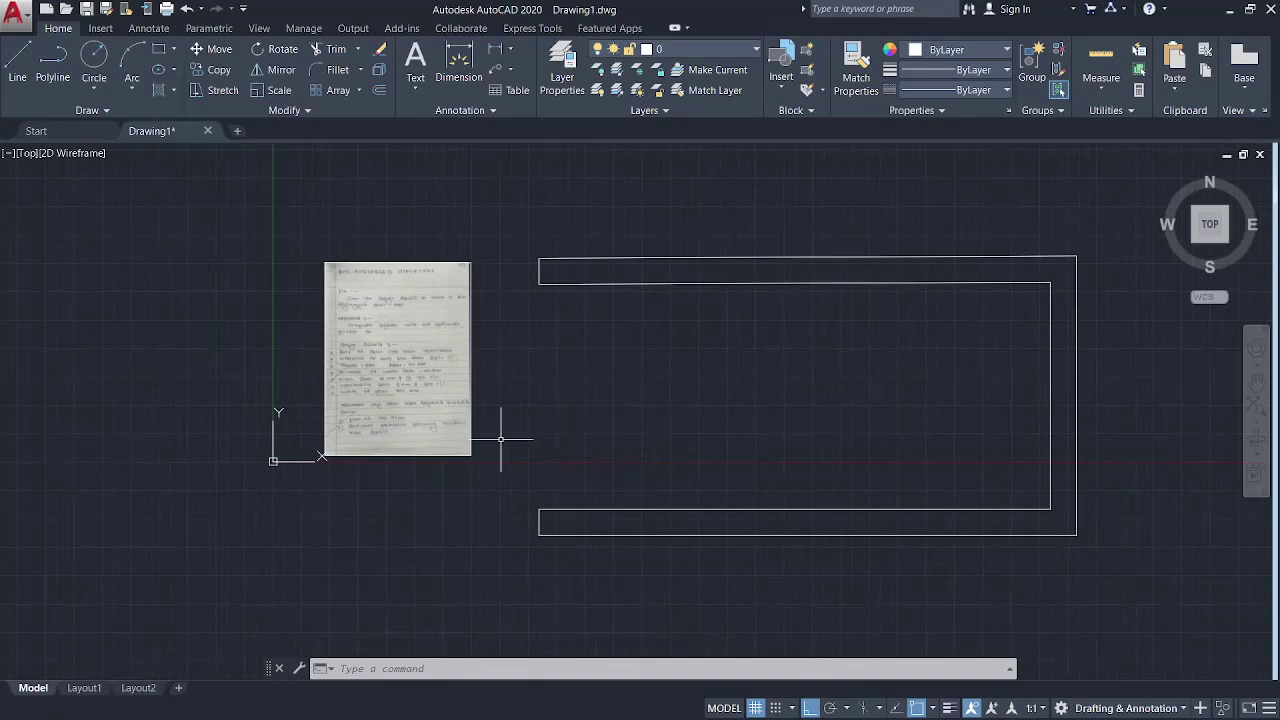
scroll(380, 370, "up", 3)
scroll(380, 370, "up", 4)
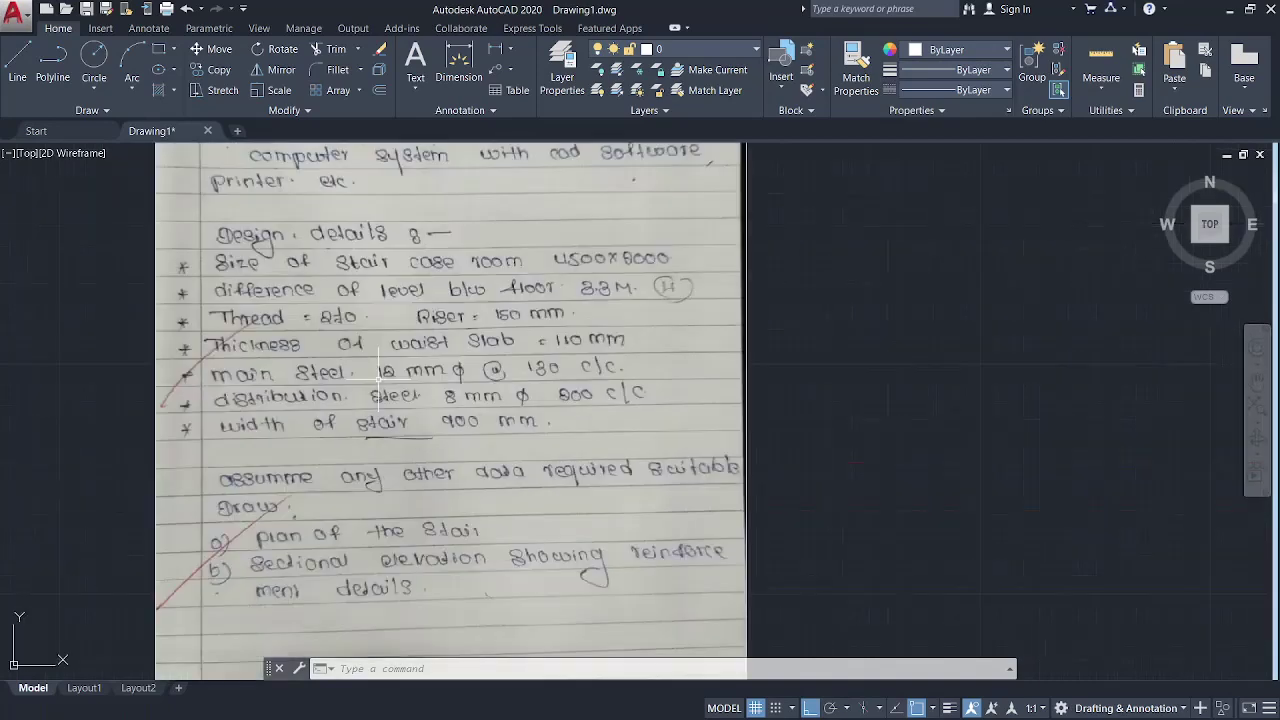
scroll(357, 375, "up", 2)
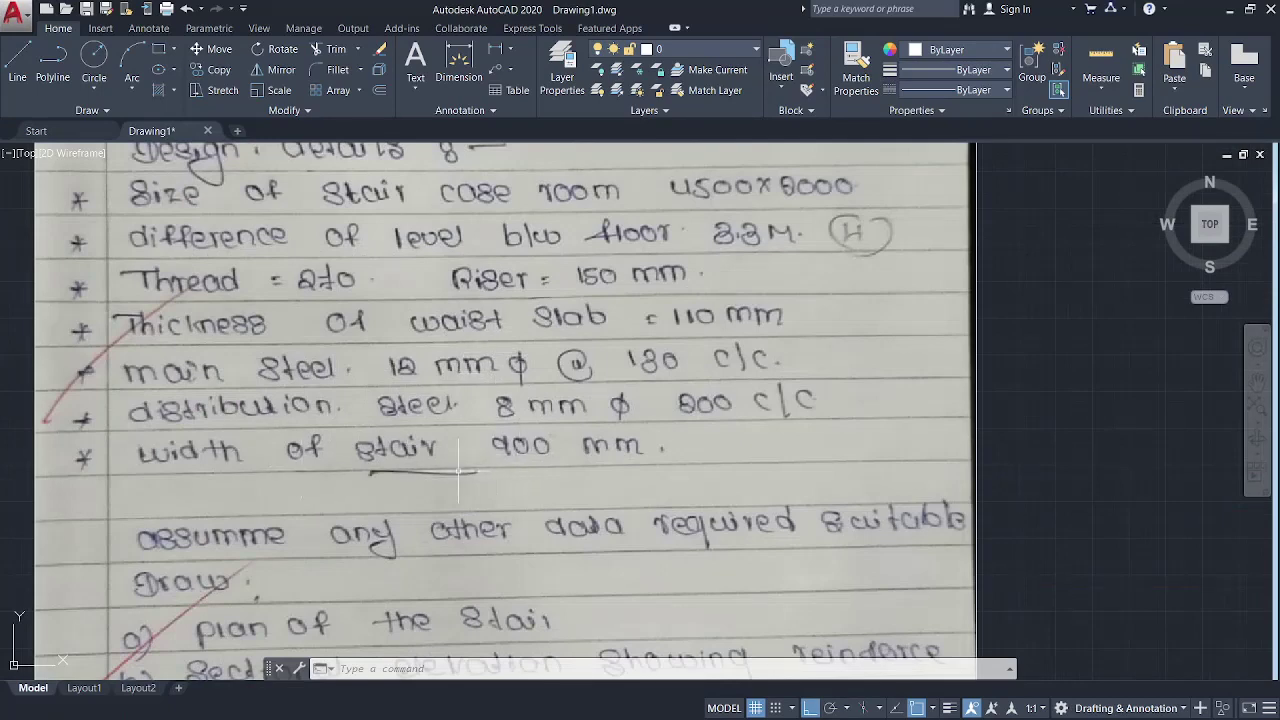
scroll(588, 463, "down", 5)
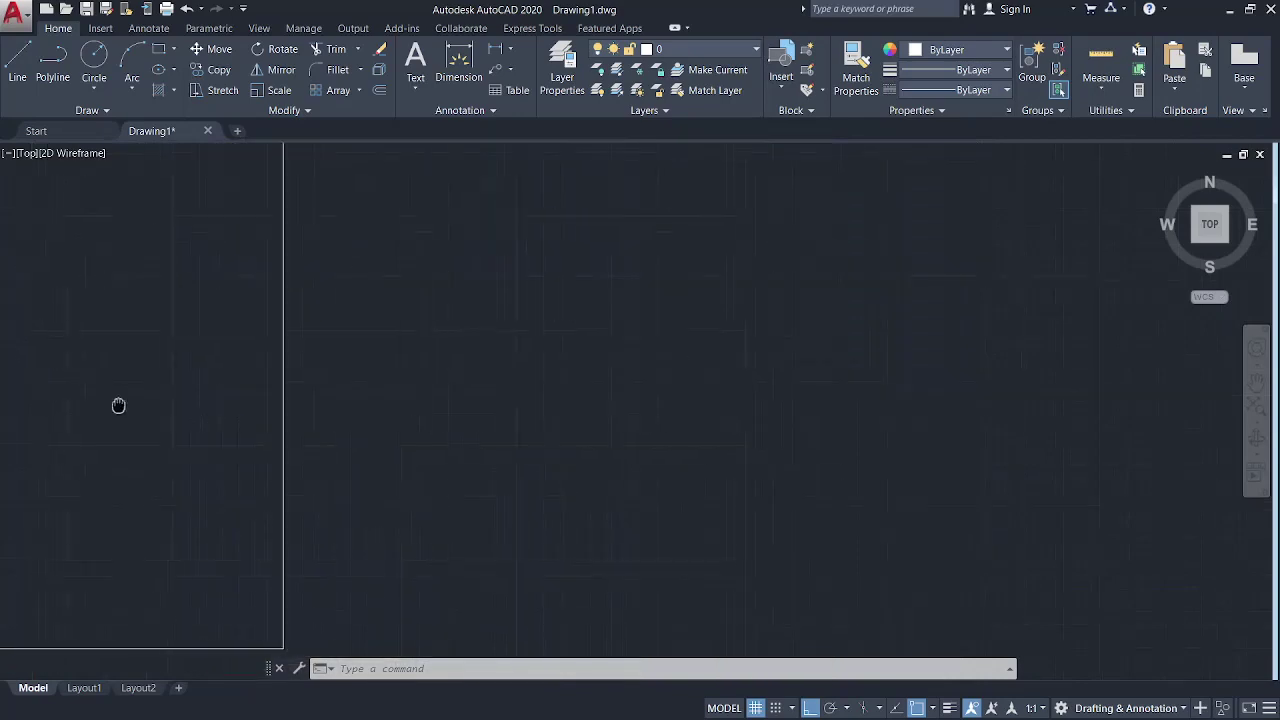
mouse_move(614, 394)
middle_mouse_down()
mouse_move(708, 443)
mouse_move(651, 389)
middle_mouse_up()
scroll(651, 389, "up", 3)
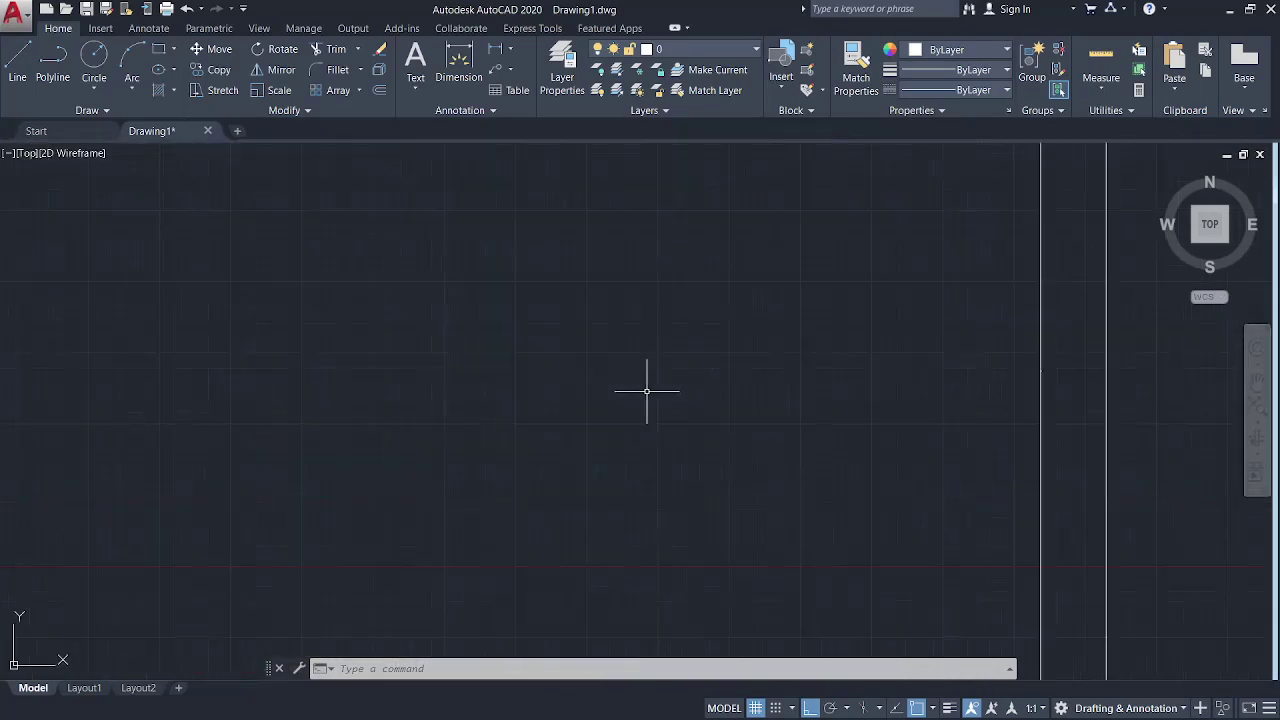
scroll(714, 401, "down", 4)
scroll(733, 407, "up", 1)
type("O")
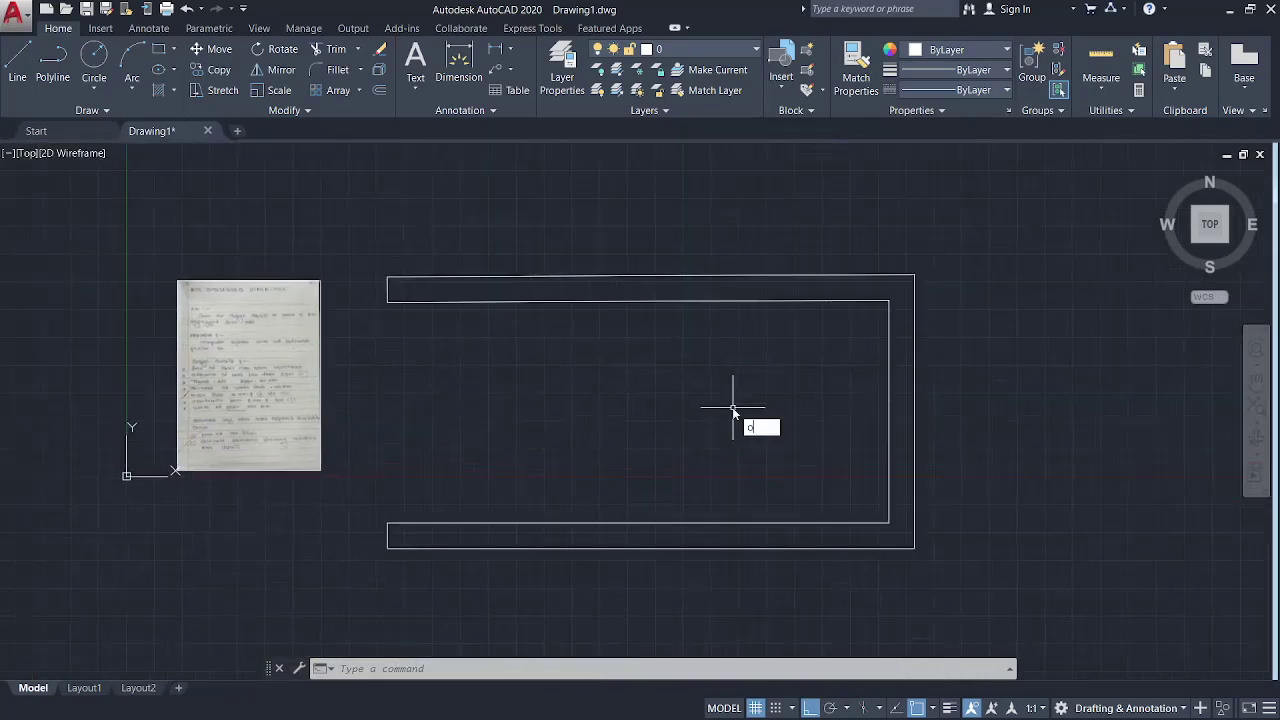
Step: Offset the right, bottom and top inner wall lines 900 inward for landing and flight edges
key("Return")
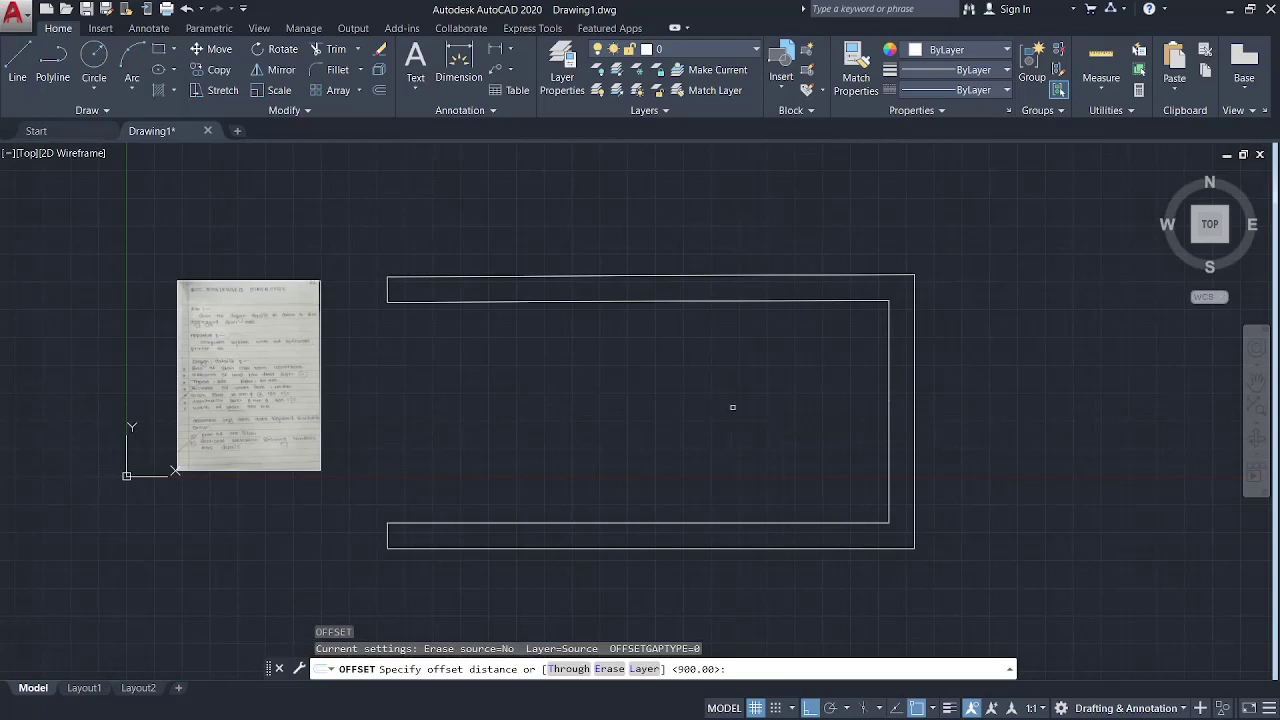
key("Return")
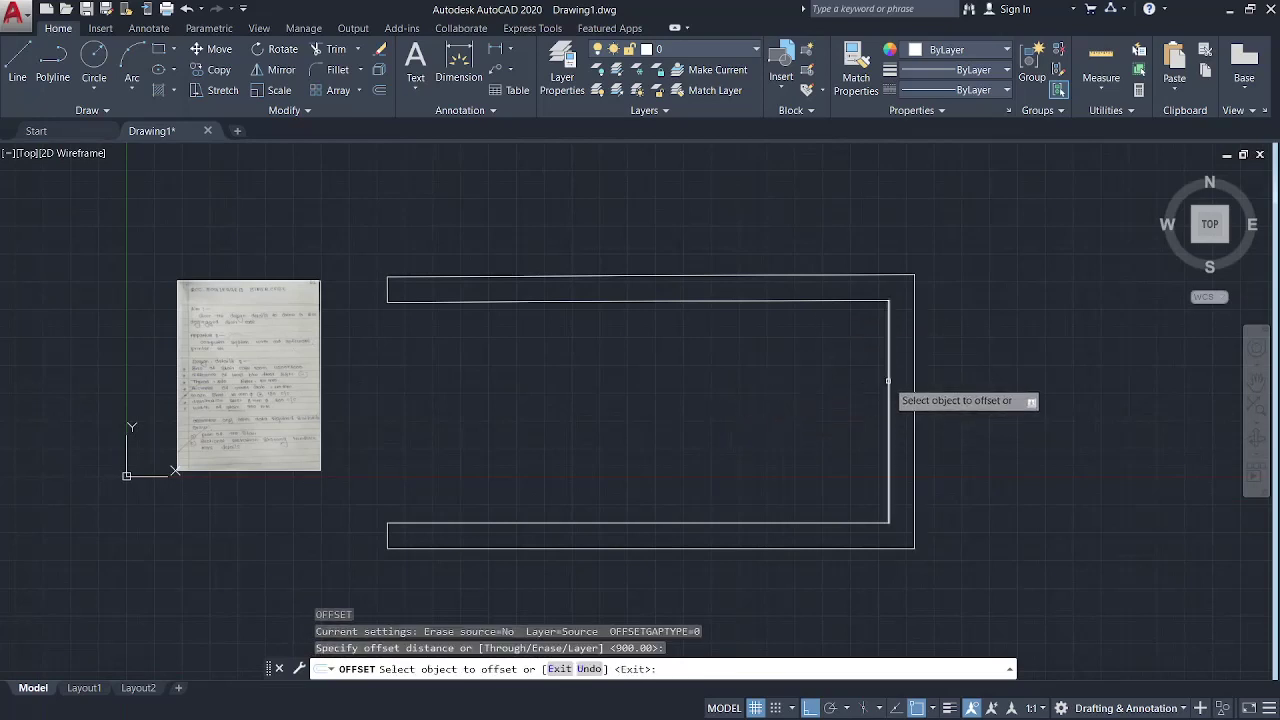
left_click(886, 382)
left_click(771, 377)
left_click(664, 525)
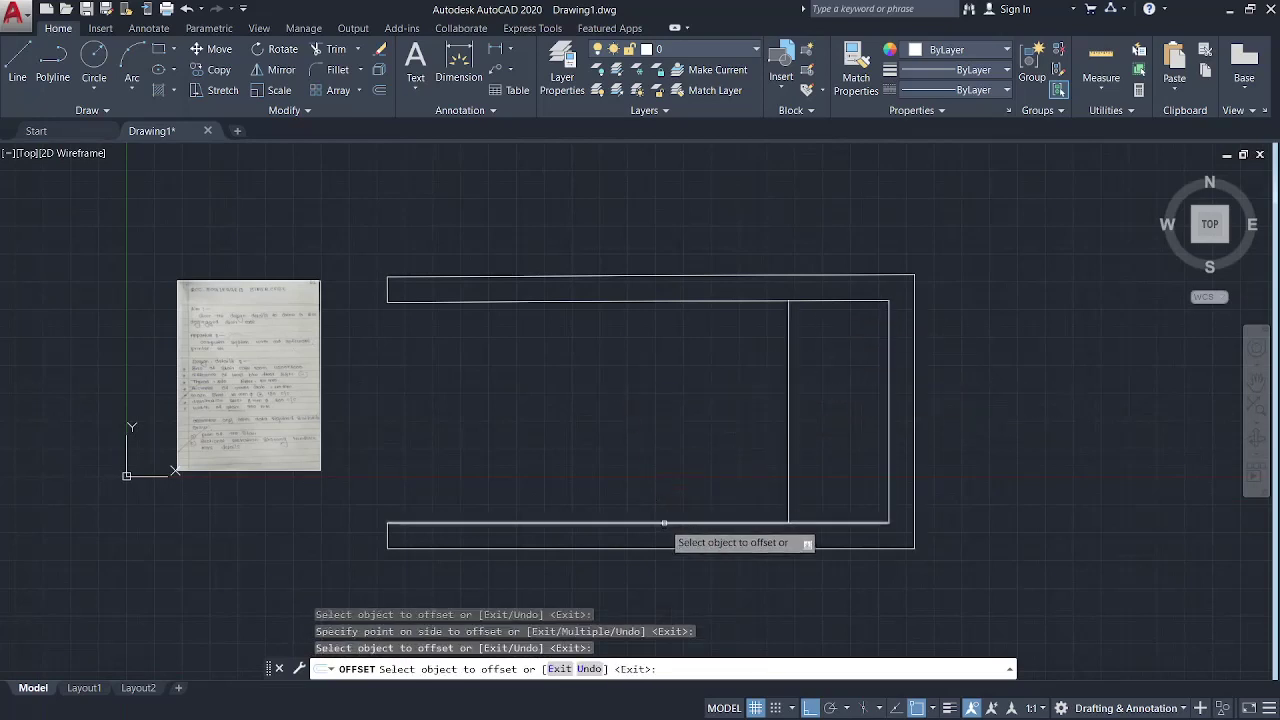
left_click(667, 521)
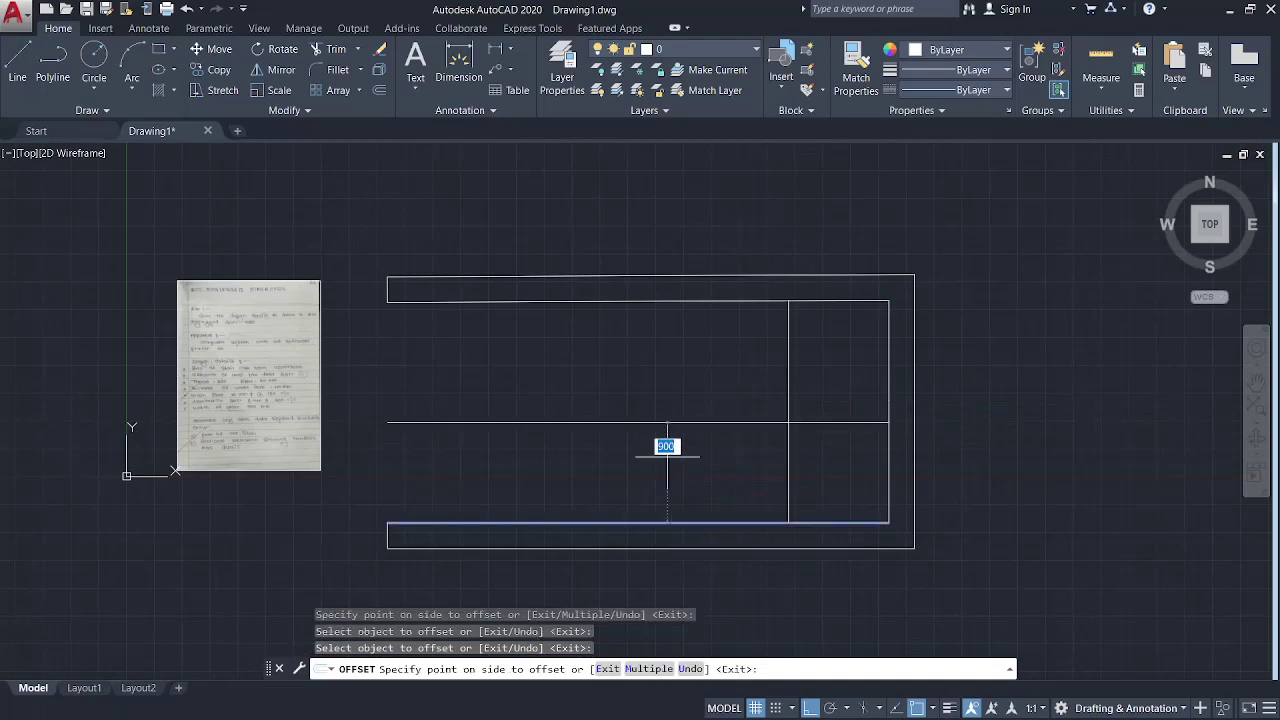
left_click(670, 425)
left_click(678, 300)
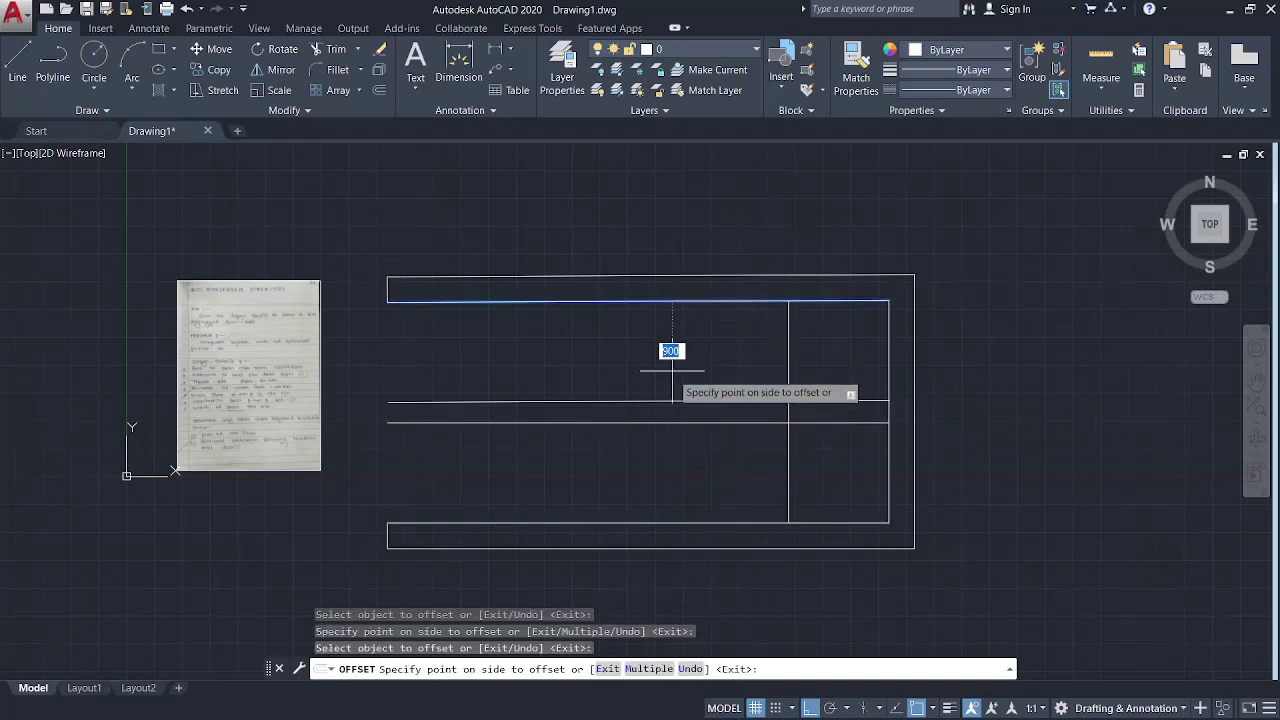
left_click(674, 365)
key("Escape")
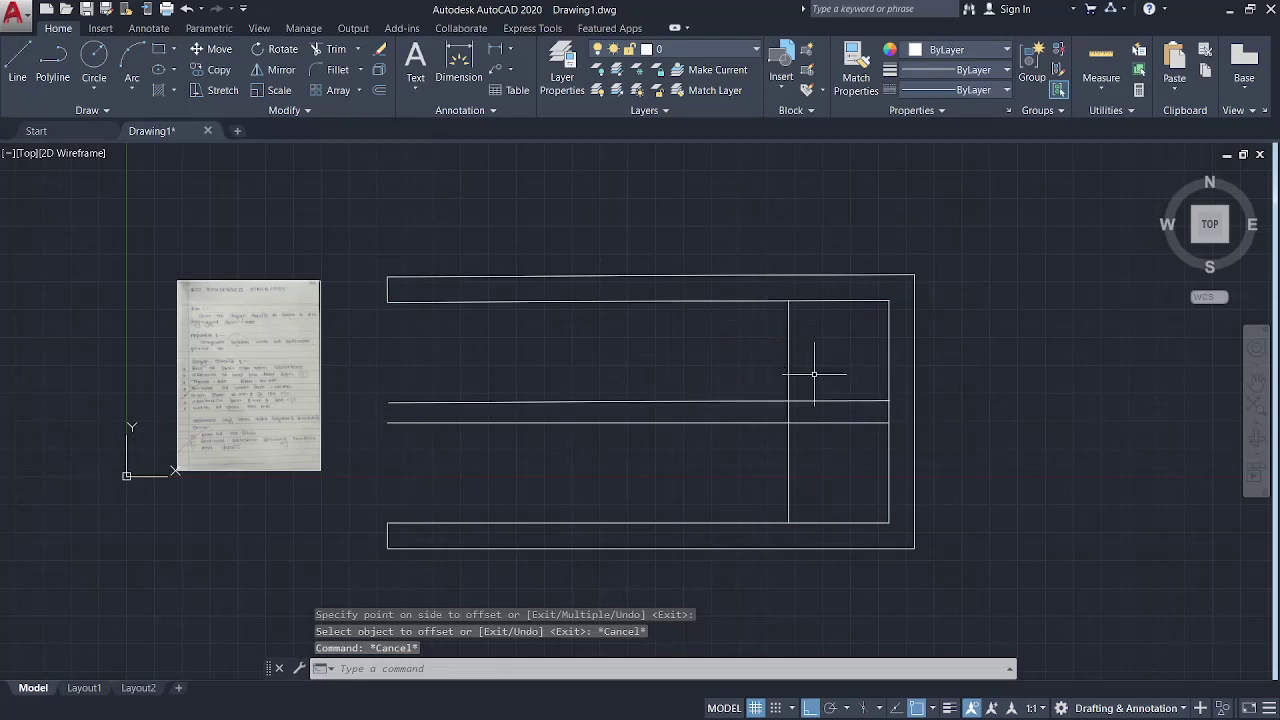
scroll(791, 385, "up", 2)
middle_click_drag(865, 457, 824, 488)
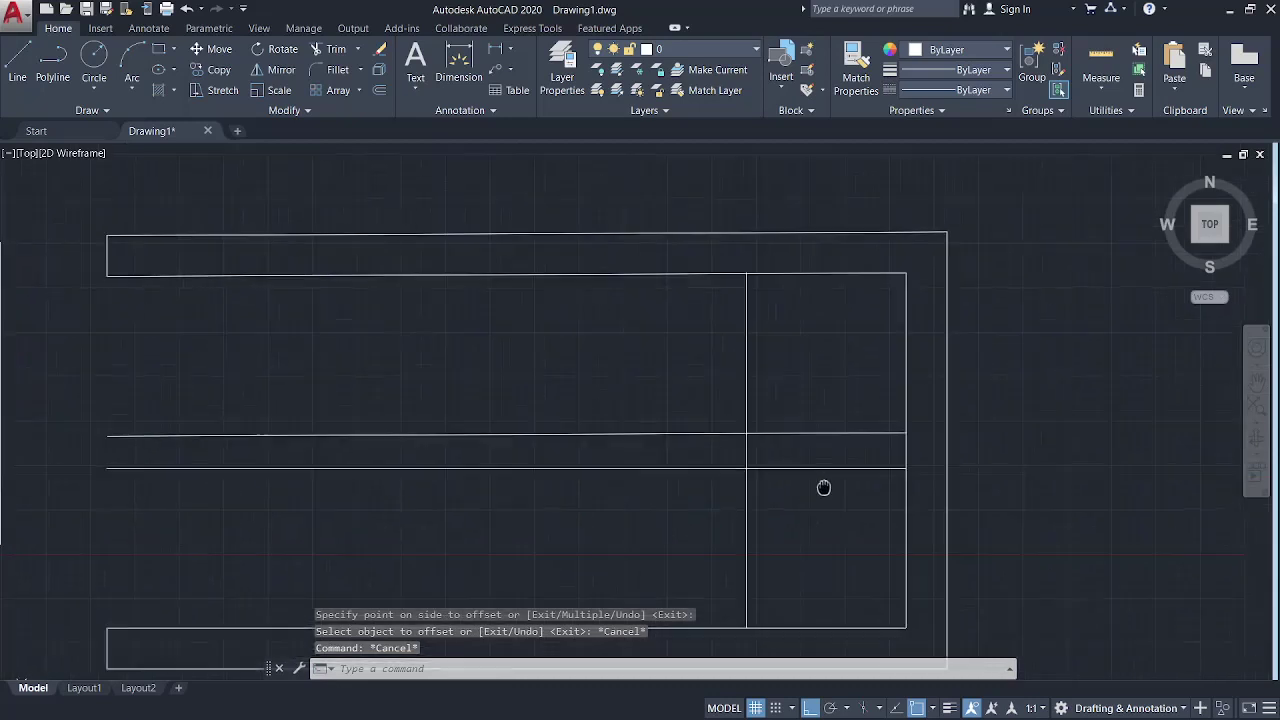
Step: Trim the flight lines at the landing line and remove its segment between the flights
type("tr")
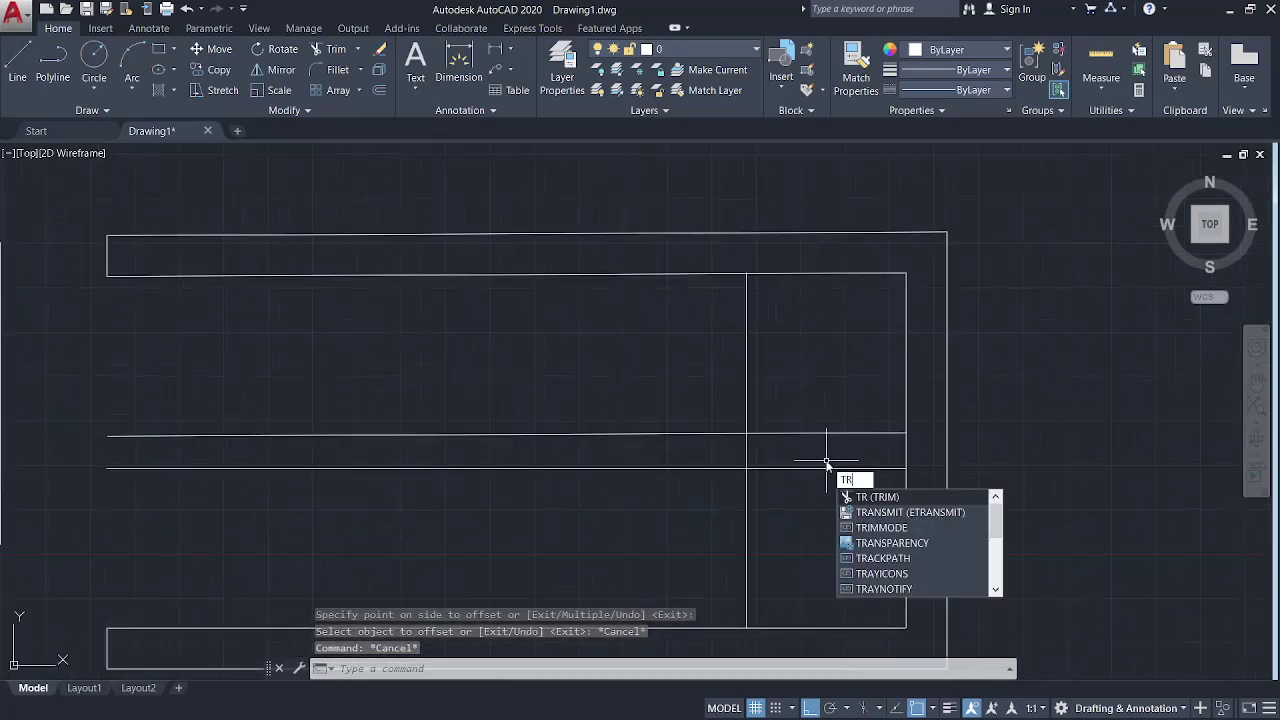
key("Return")
key("Return")
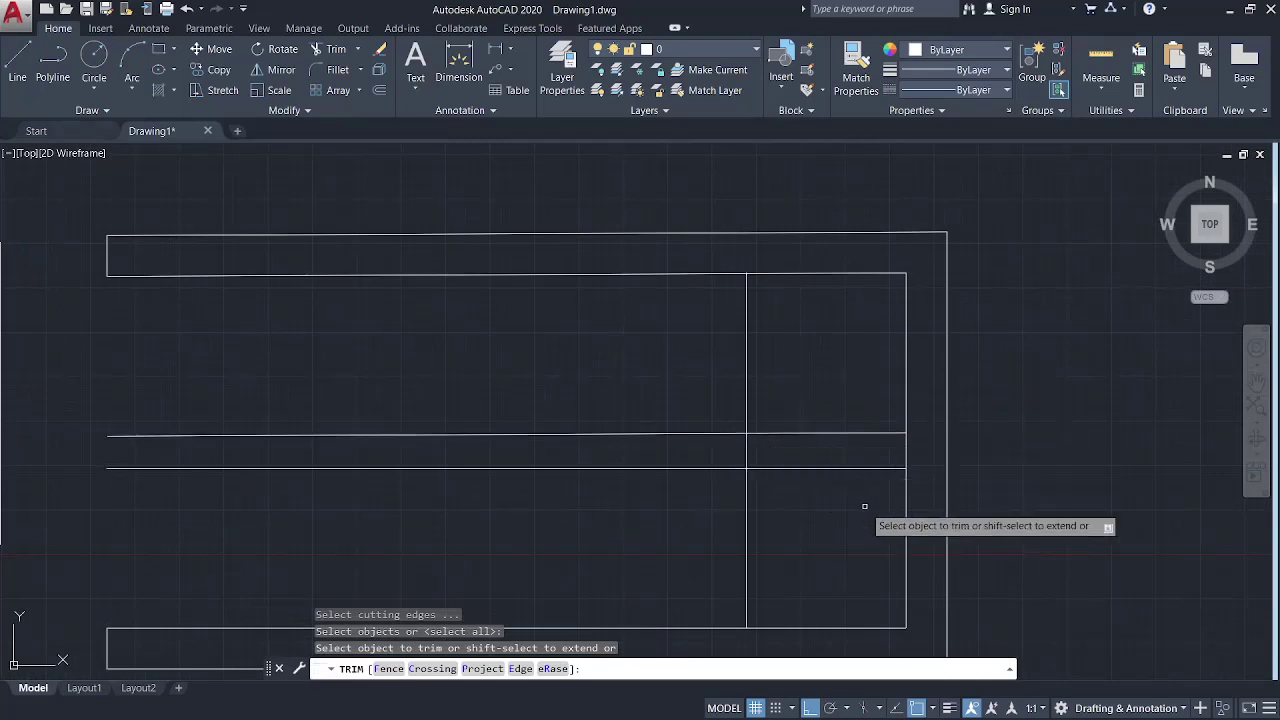
left_click(871, 509)
left_click(792, 380)
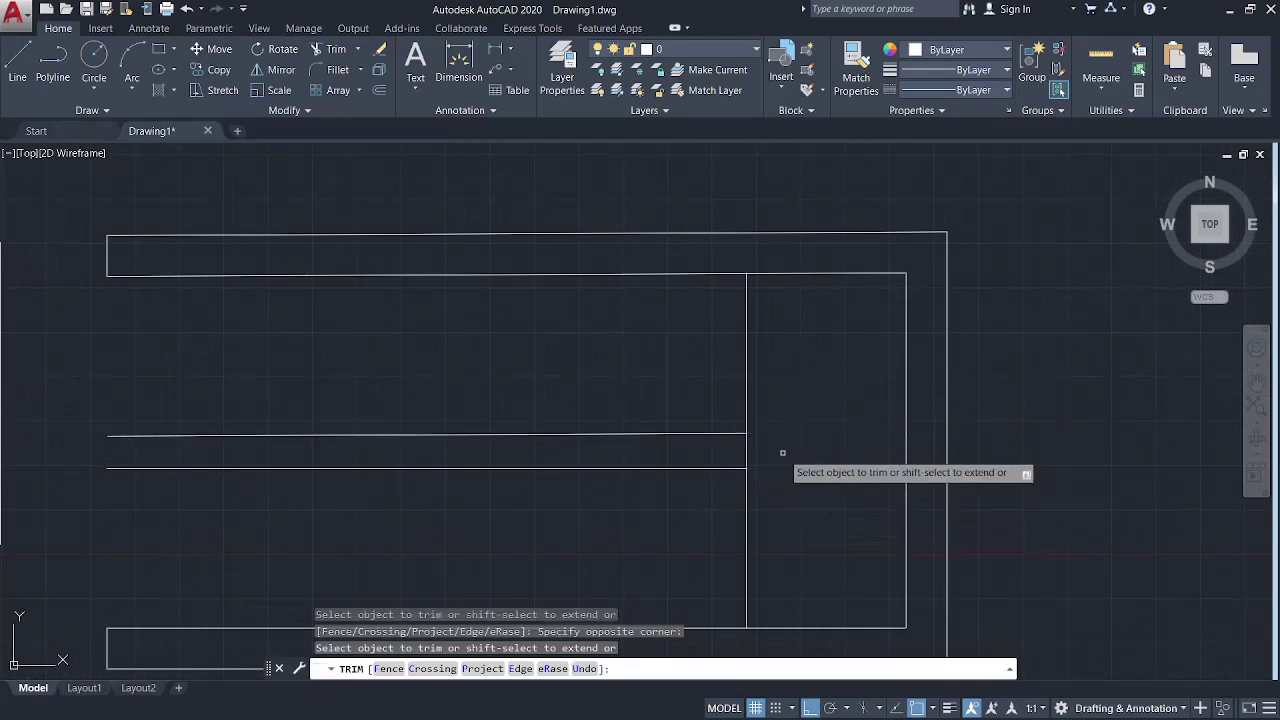
middle_click_drag(783, 437, 877, 443)
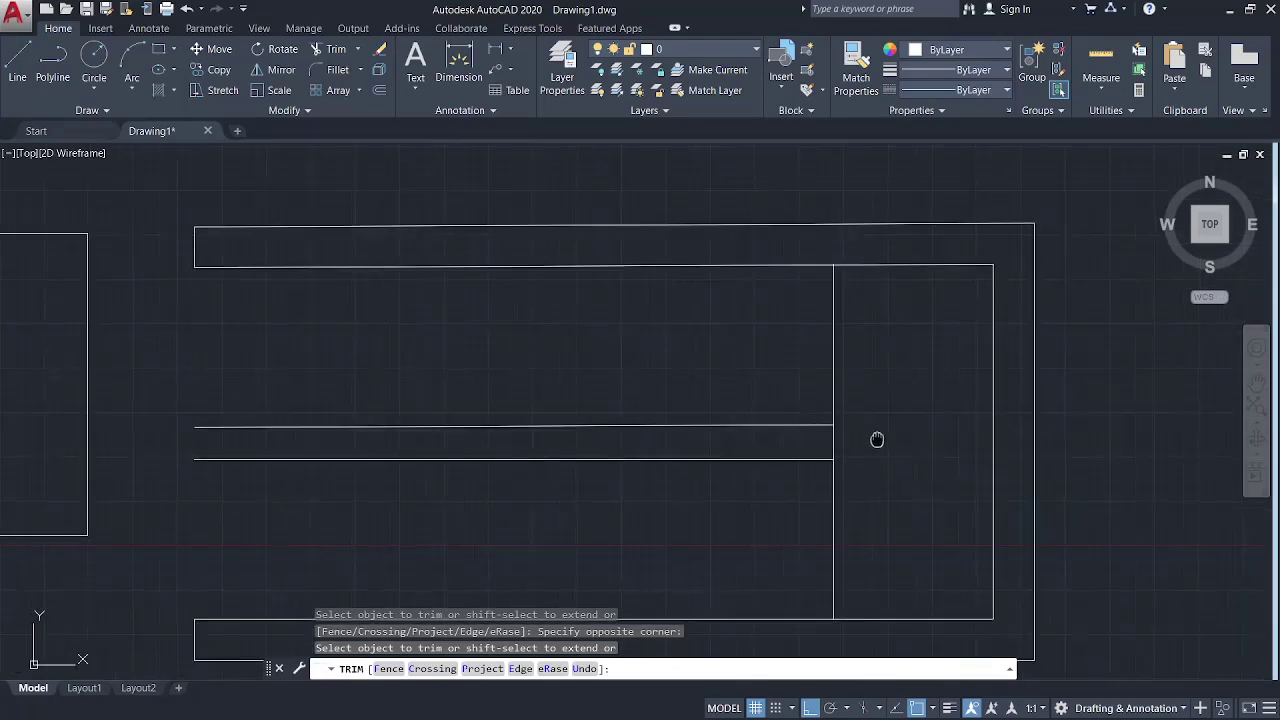
scroll(877, 443, "up", 4)
left_click(805, 454)
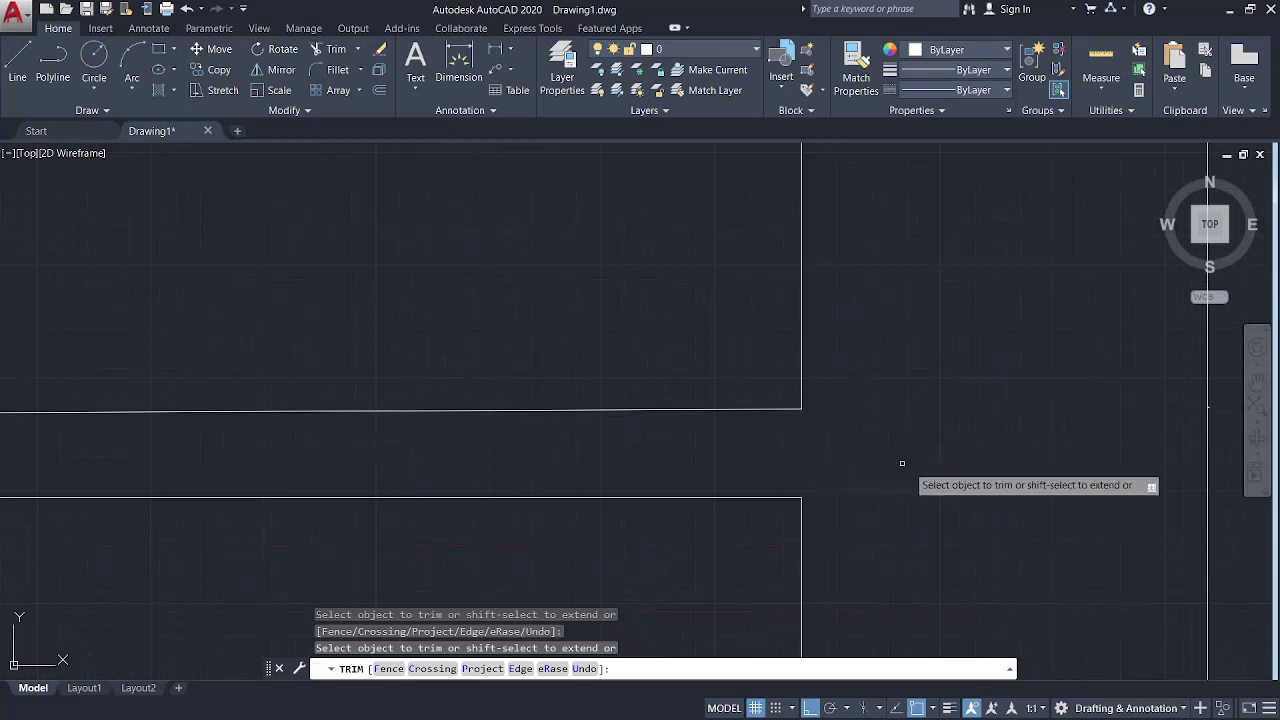
key("Escape")
scroll(875, 444, "down", 4)
mouse_move(875, 444)
middle_mouse_down()
mouse_move(863, 446)
mouse_move(873, 468)
middle_mouse_up()
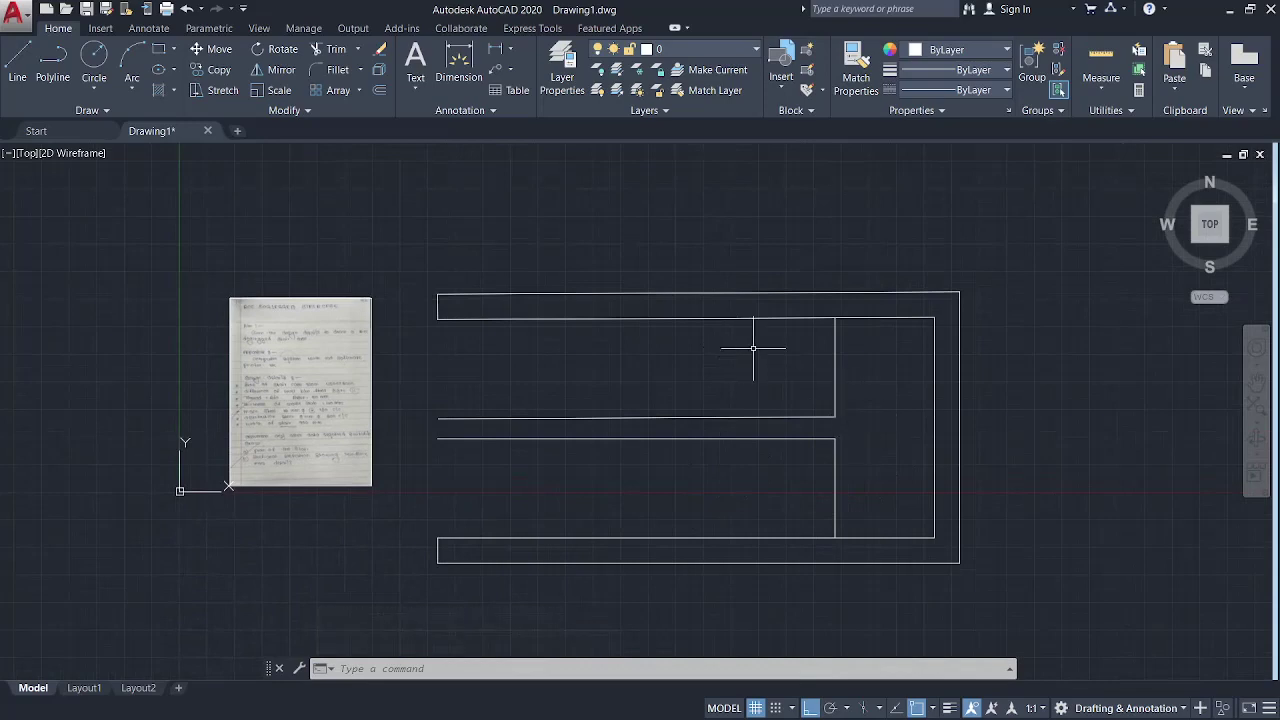
scroll(701, 379, "up", 2)
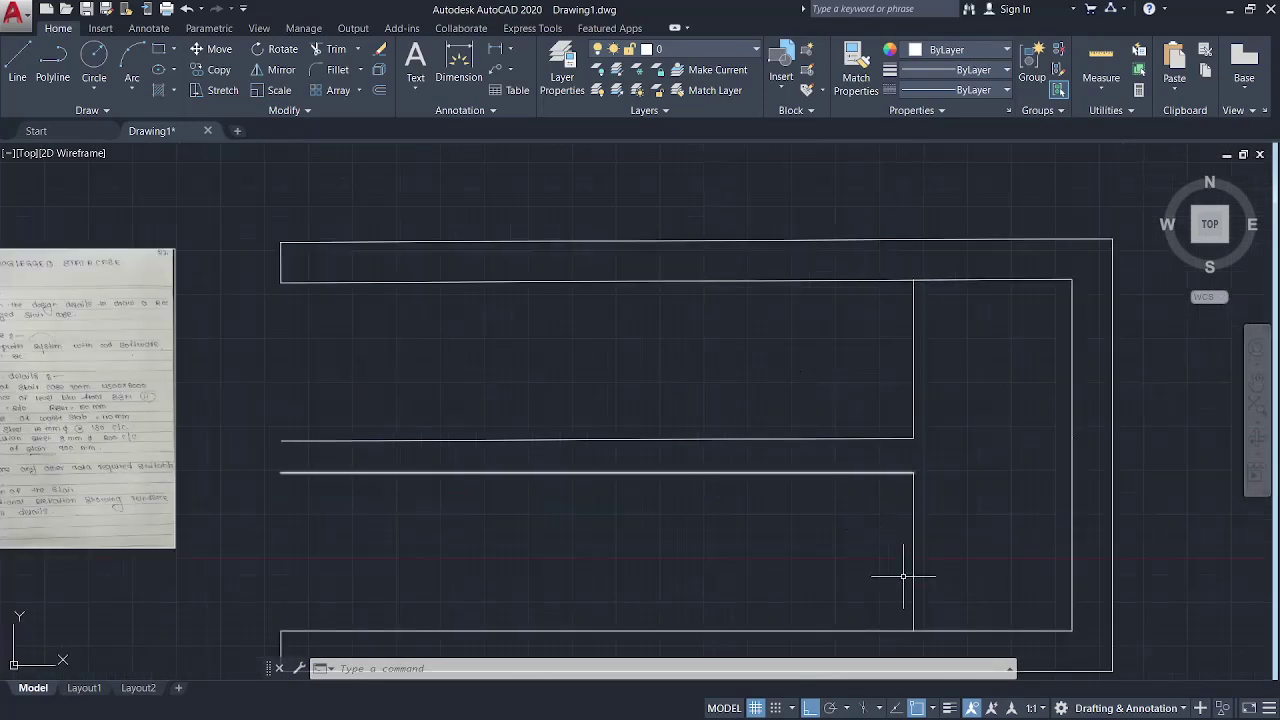
scroll(951, 560, "down", 1)
scroll(962, 479, "down", 3)
middle_click_drag(962, 479, 790, 470)
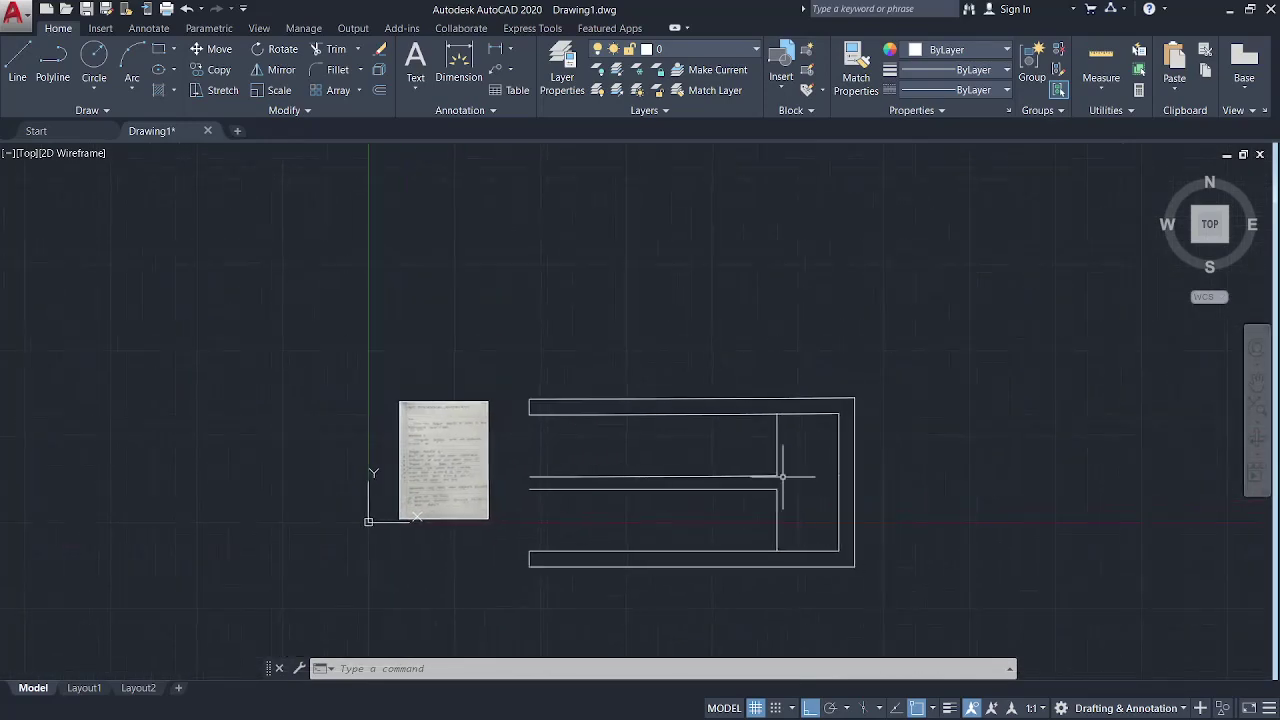
scroll(777, 472, "up", 2)
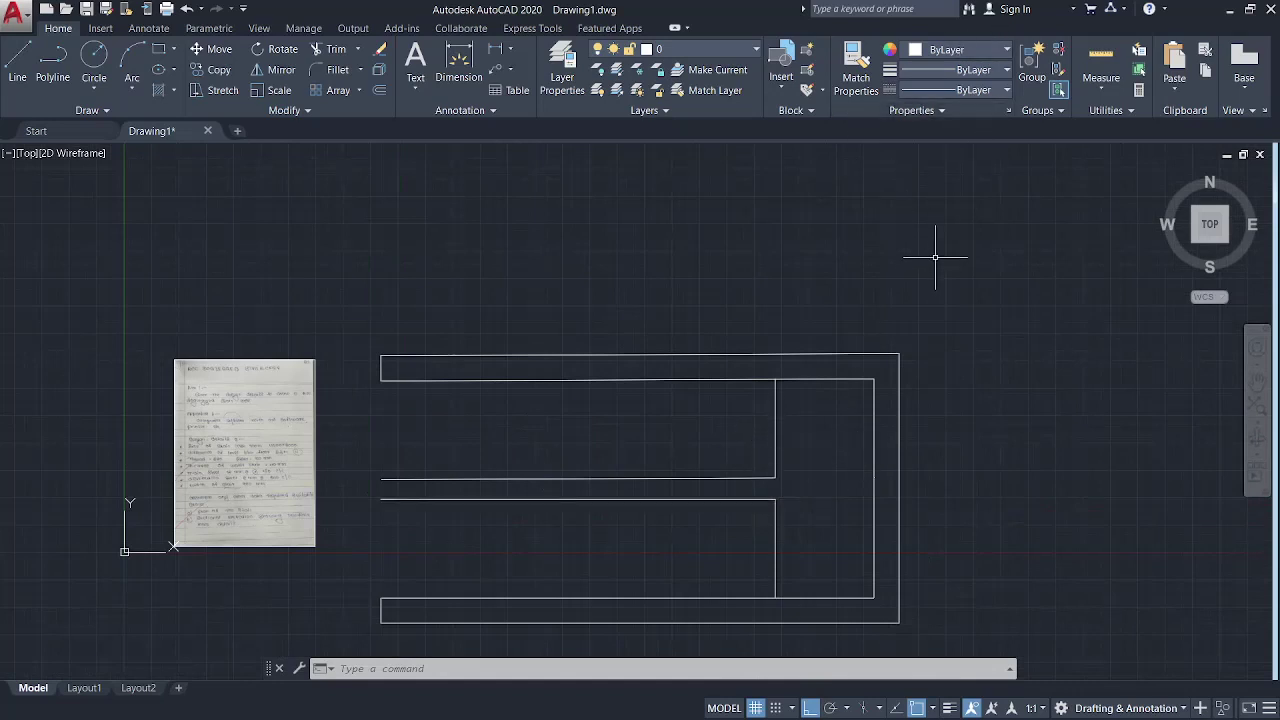
Step: Load the ACAD_ISO02W100 dashed linetype and select the upper flight's vertical landing line
left_click(988, 73)
left_click(975, 80)
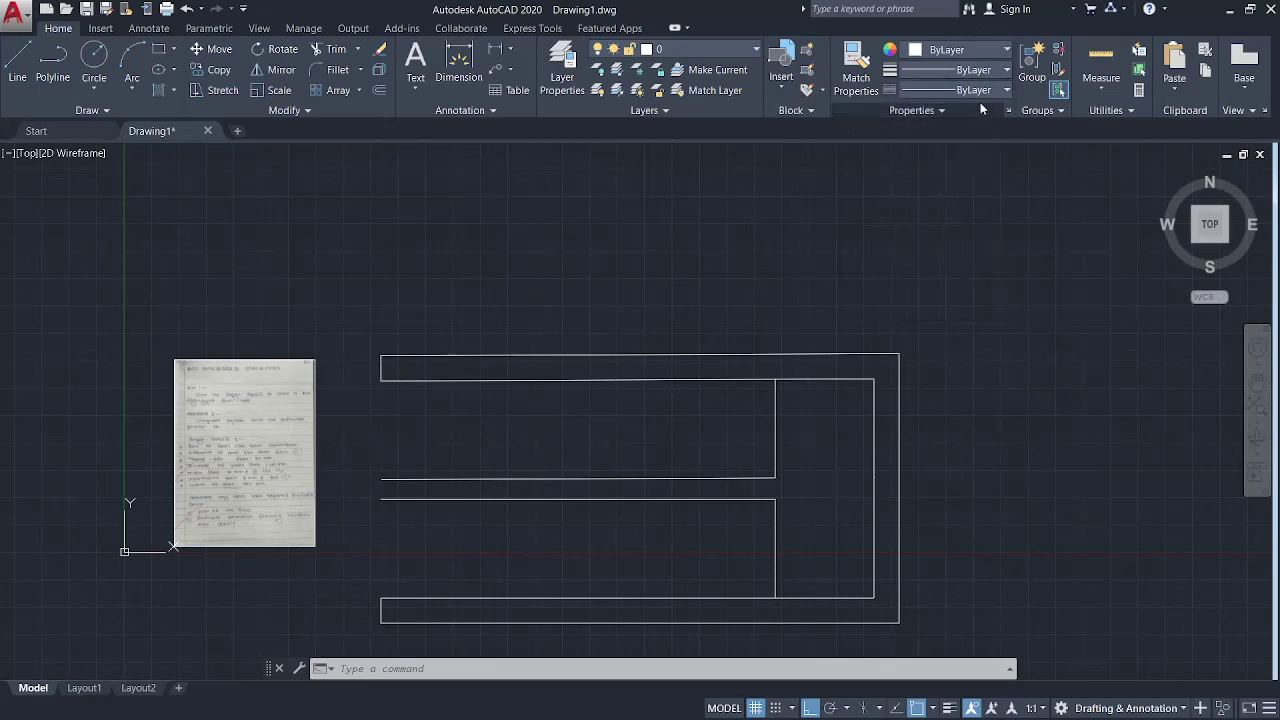
left_click(989, 91)
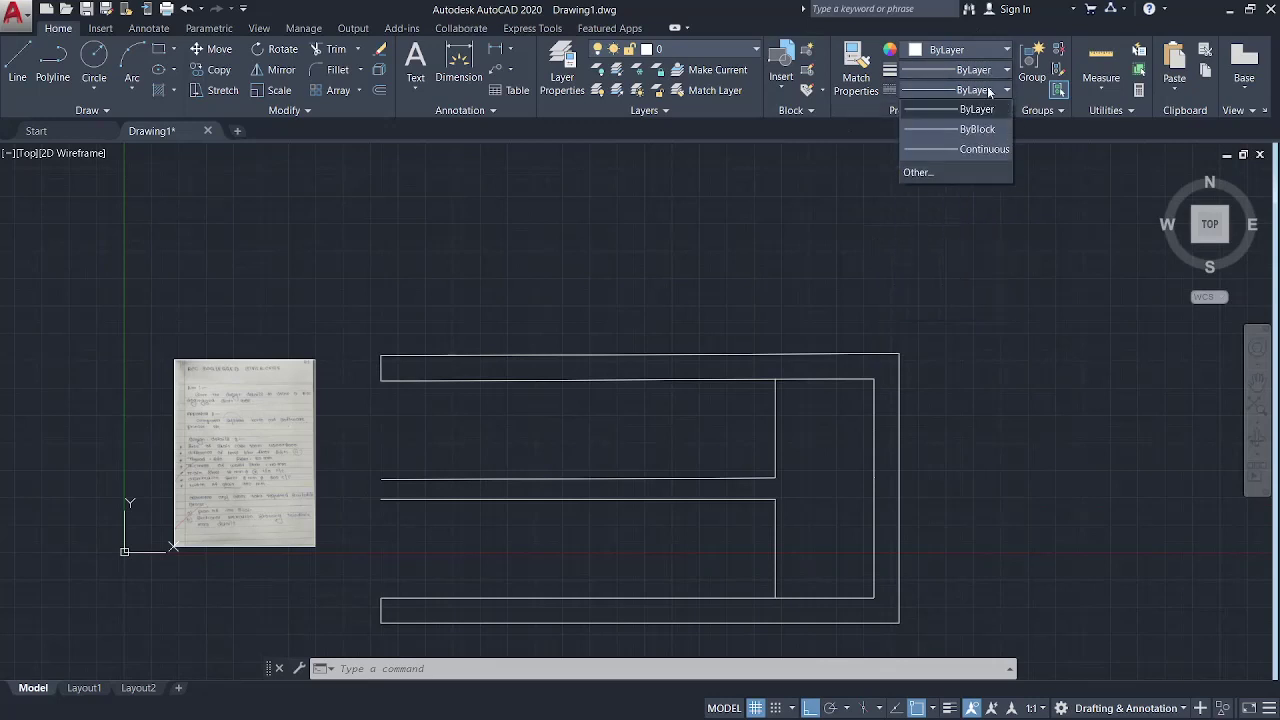
left_click(951, 172)
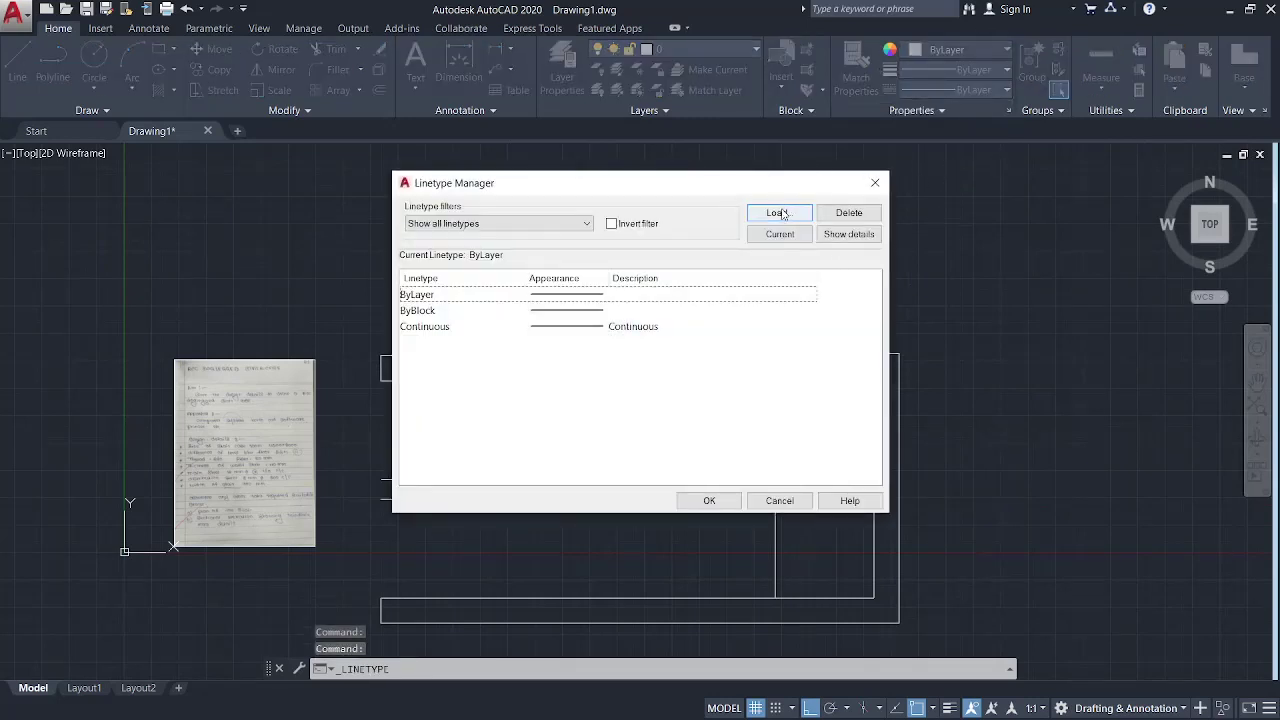
left_click(783, 214)
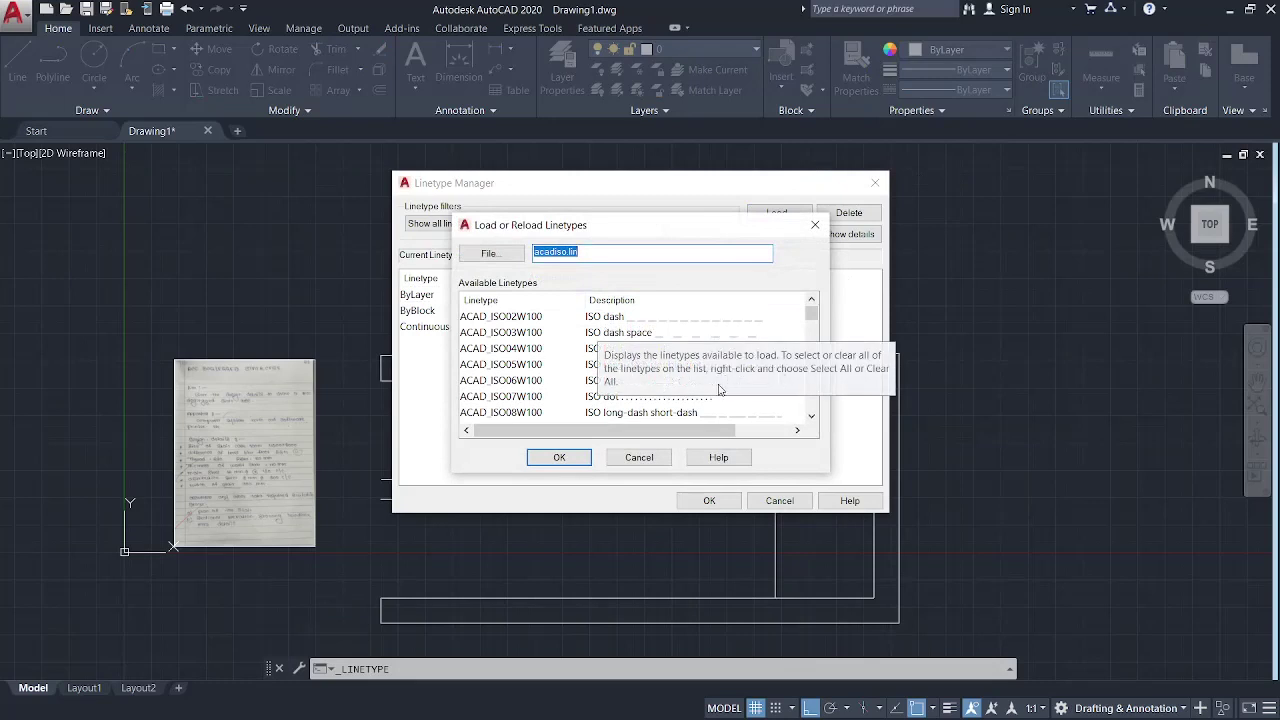
left_click(618, 318)
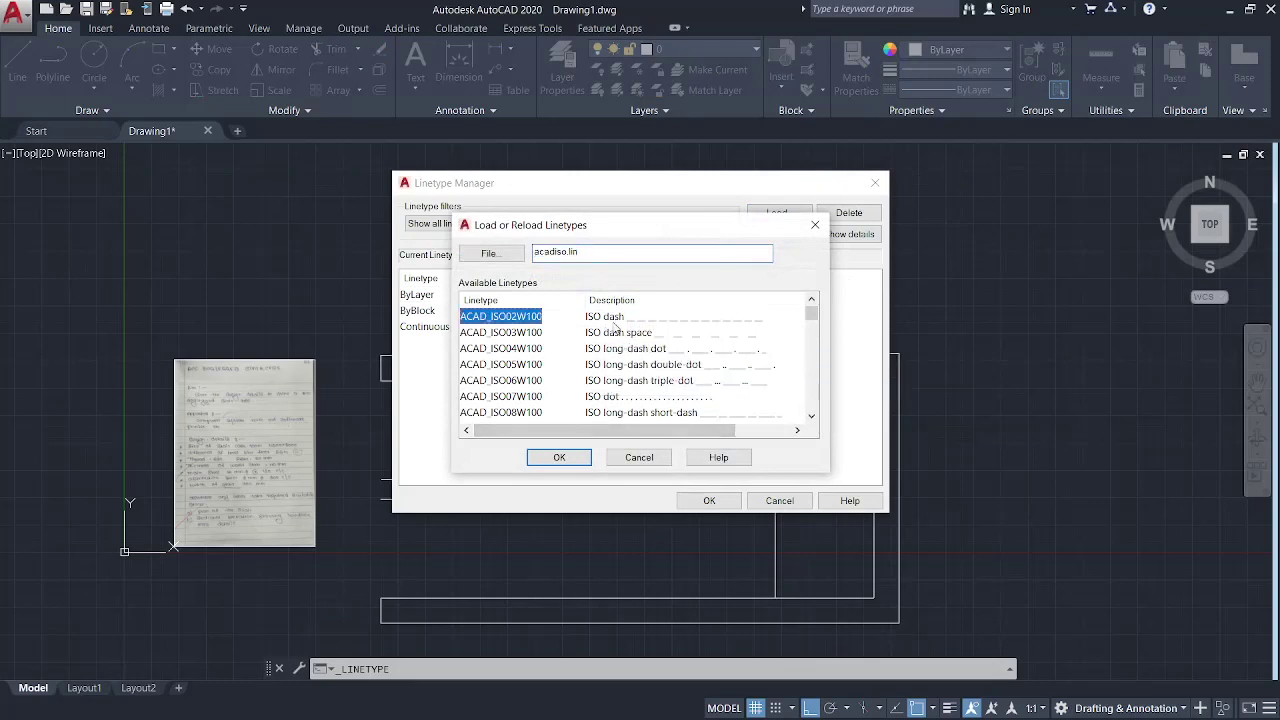
left_click(560, 457)
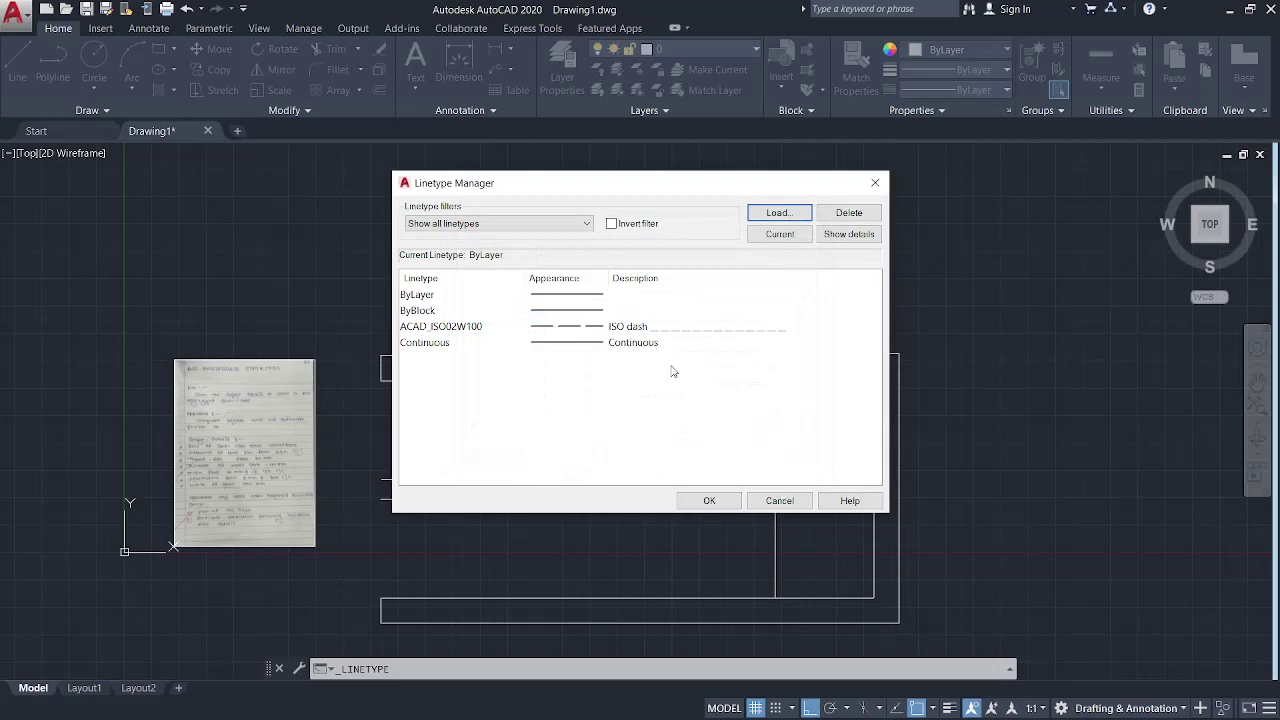
left_click(631, 327)
left_click(707, 501)
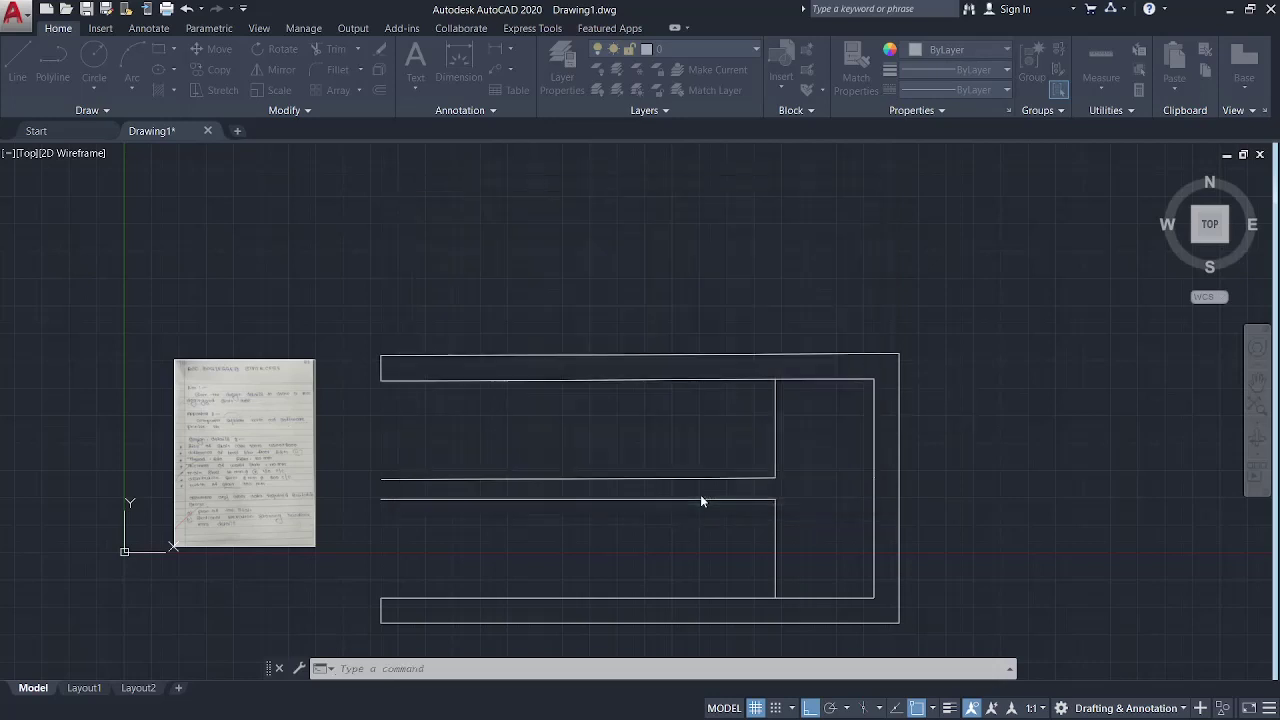
left_click(796, 445)
left_click(601, 412)
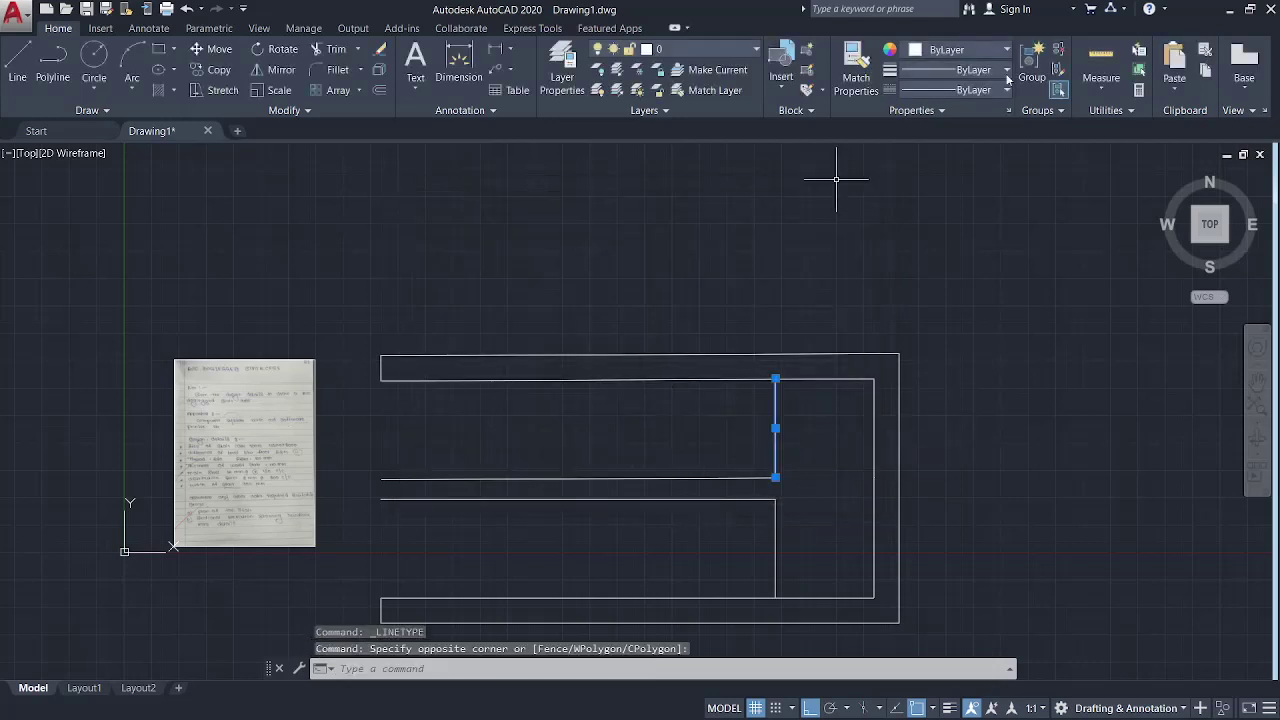
Step: Assign the ACAD_ISO02W100 linetype to the selected landing line
left_click(976, 92)
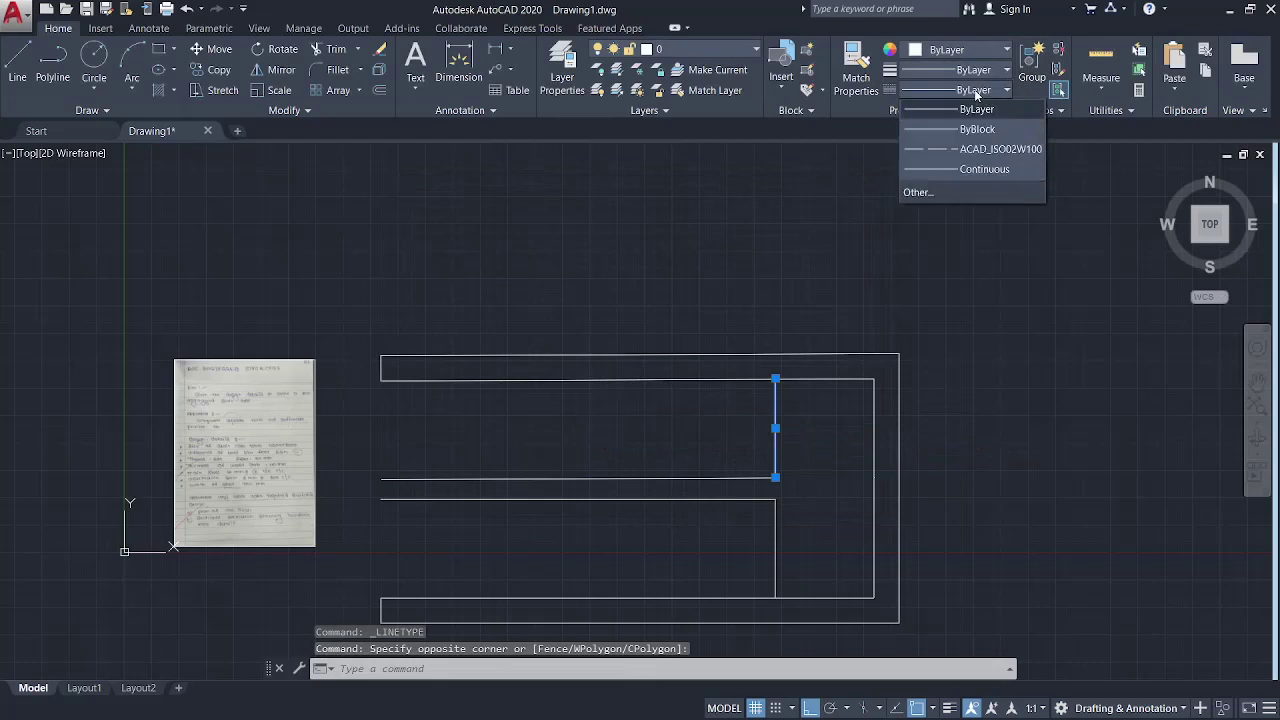
left_click(987, 149)
scroll(786, 471, "up", 15)
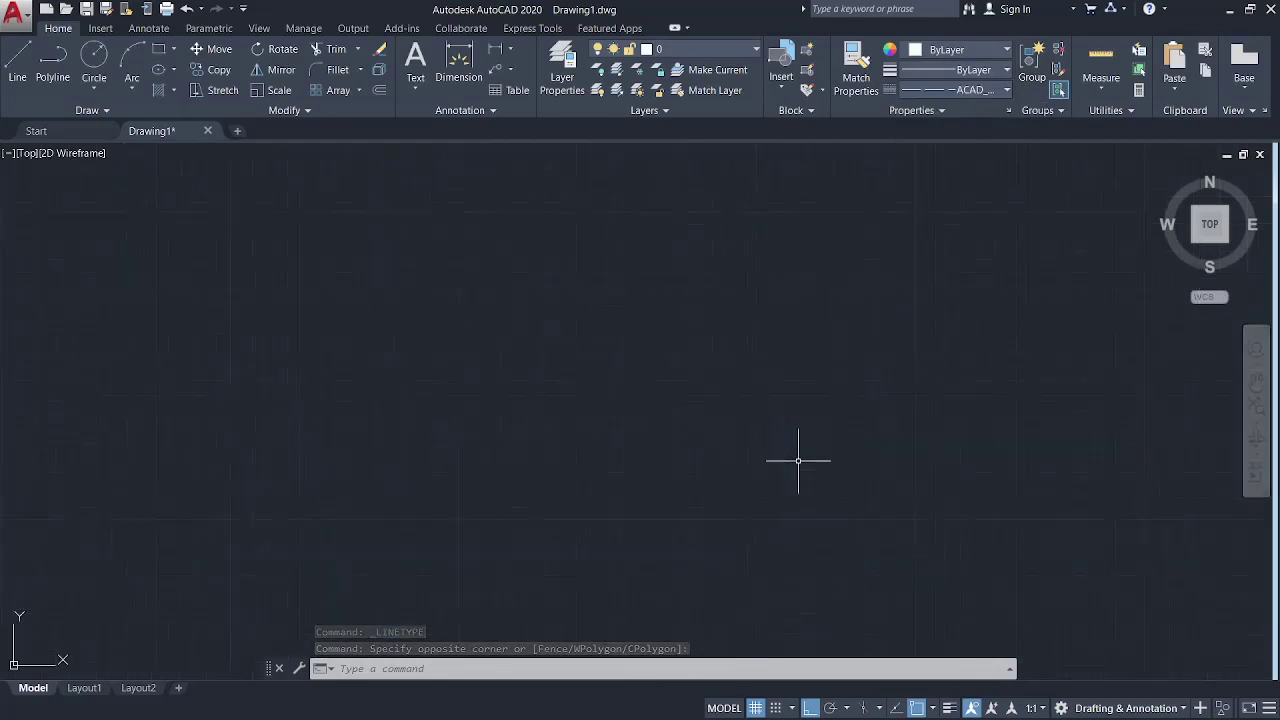
scroll(653, 457, "down", 8)
scroll(557, 457, "up", 4)
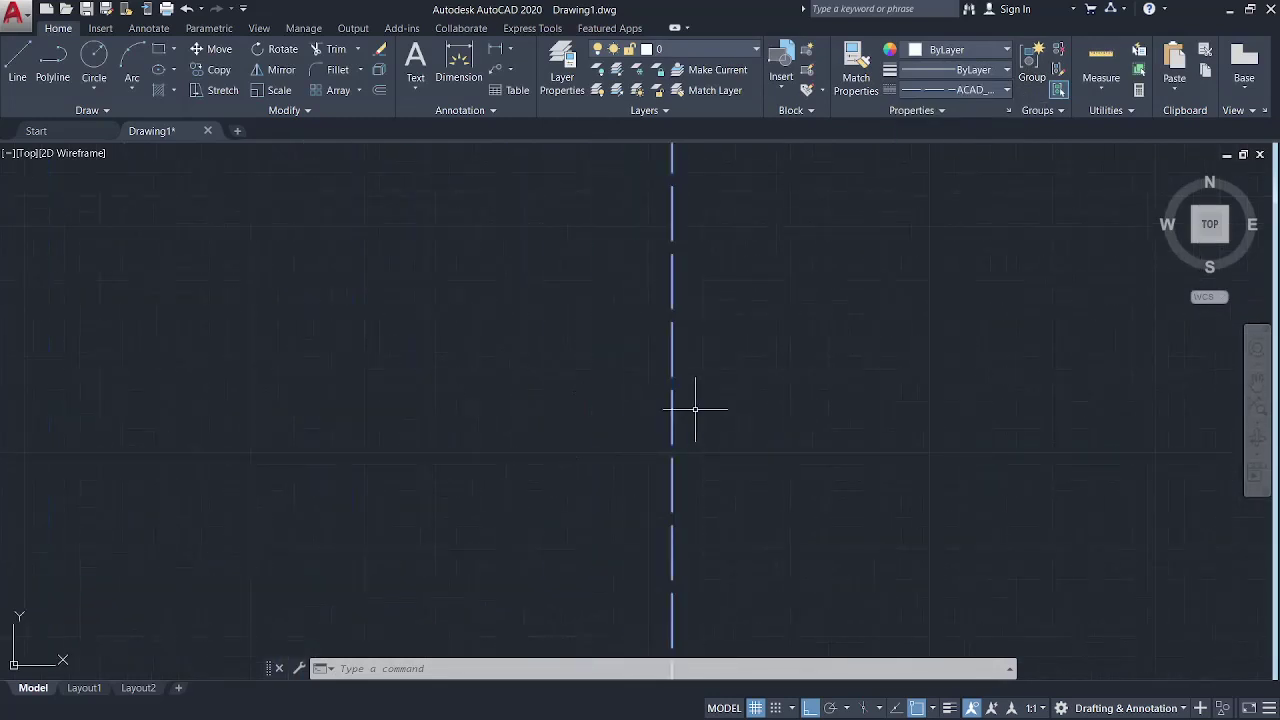
scroll(694, 409, "down", 8)
scroll(724, 412, "down", 5)
mouse_move(786, 371)
middle_mouse_down()
mouse_move(749, 434)
mouse_move(816, 415)
middle_mouse_up()
key("Escape")
key("Escape")
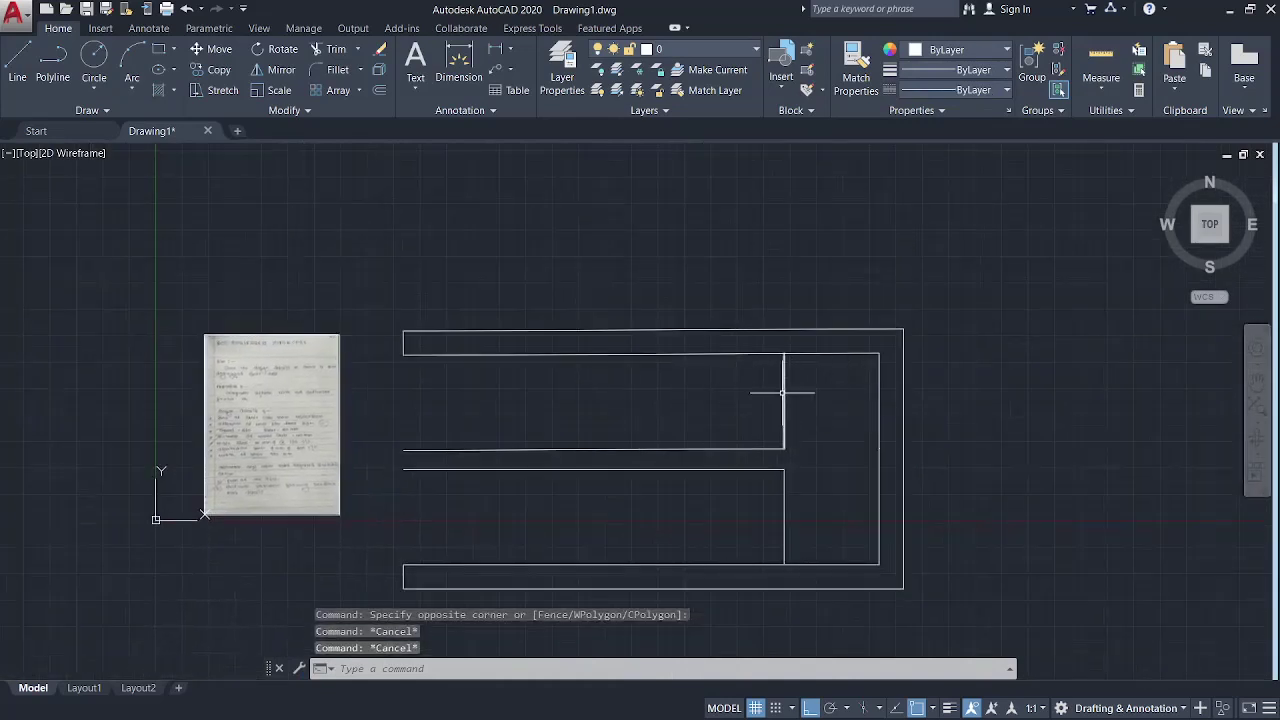
Step: Reopen the Linetype Manager with ACAD_ISO02W100 selected
left_click(980, 90)
left_click(918, 192)
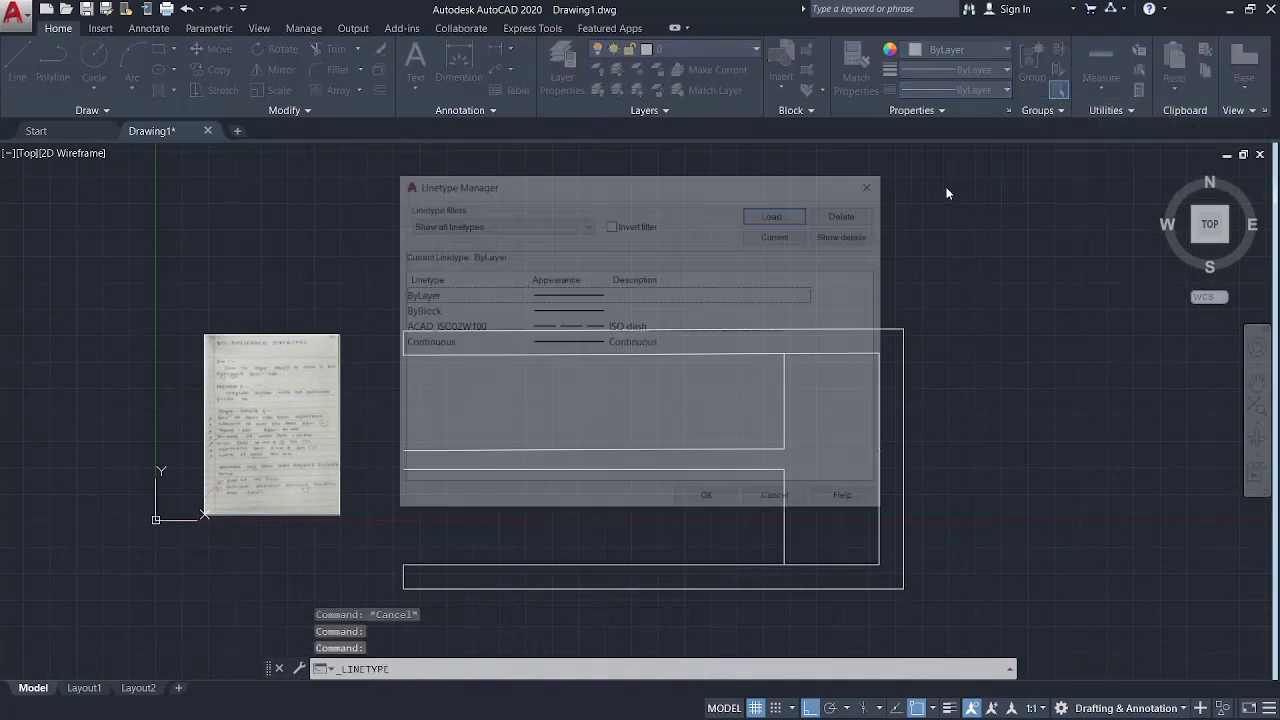
left_click(645, 328)
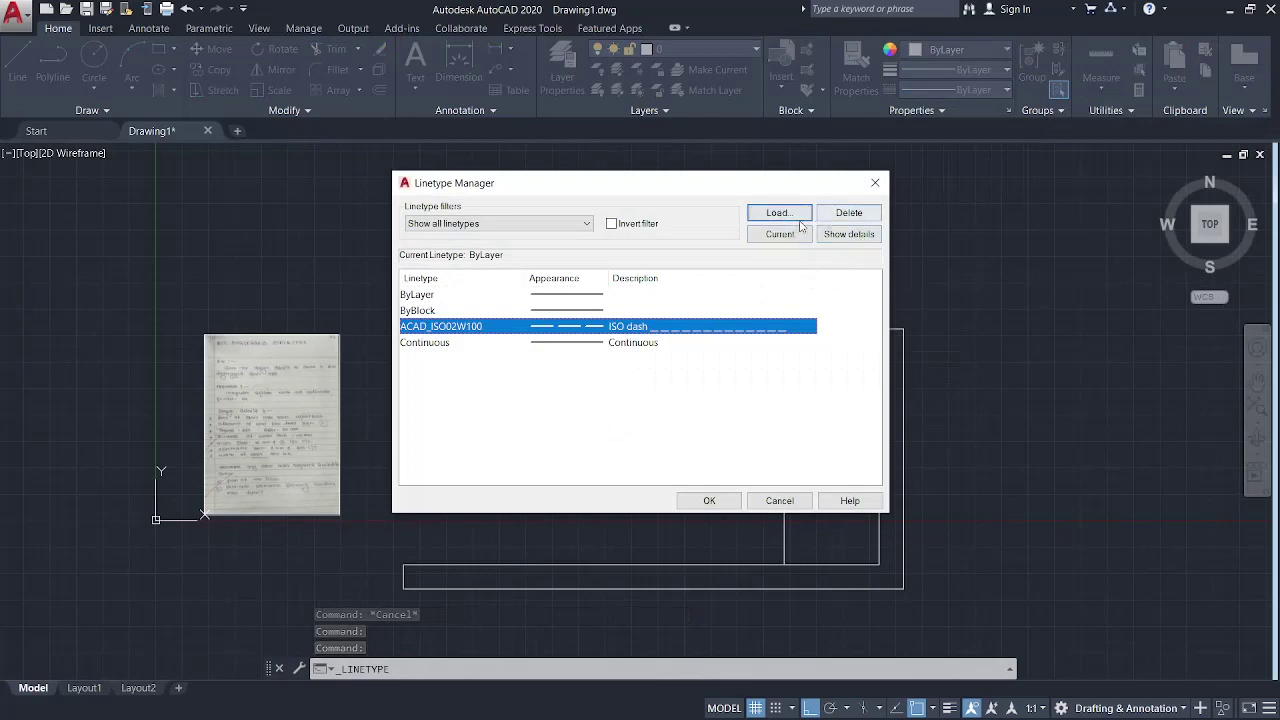
Step: Set the global linetype scale factor to 10 so the landing line appears dashed
left_click(849, 234)
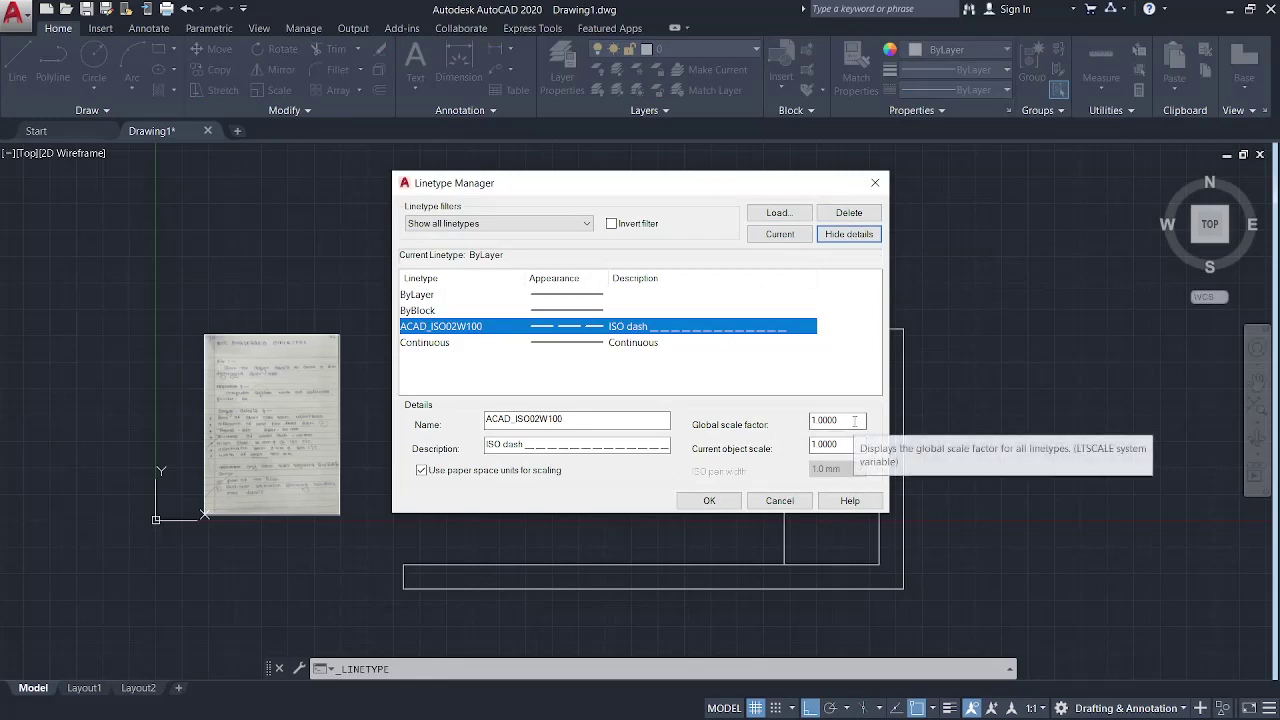
mouse_move(837, 444)
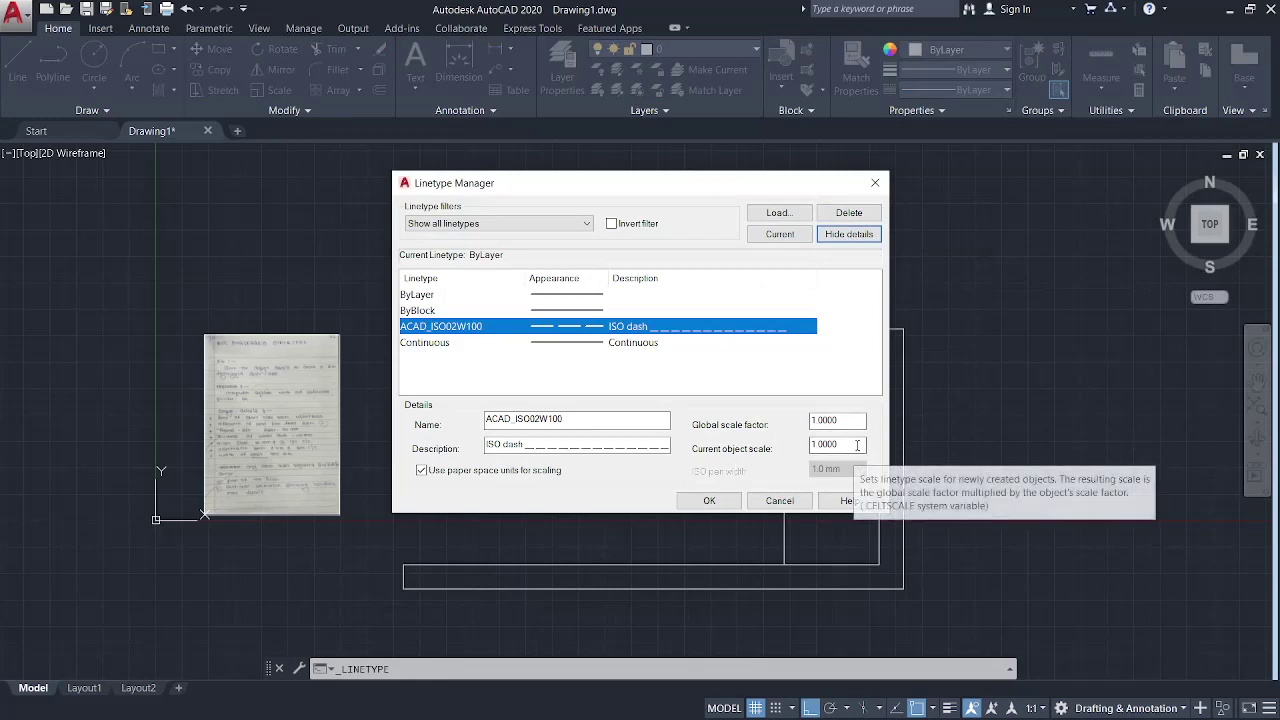
left_click(852, 420)
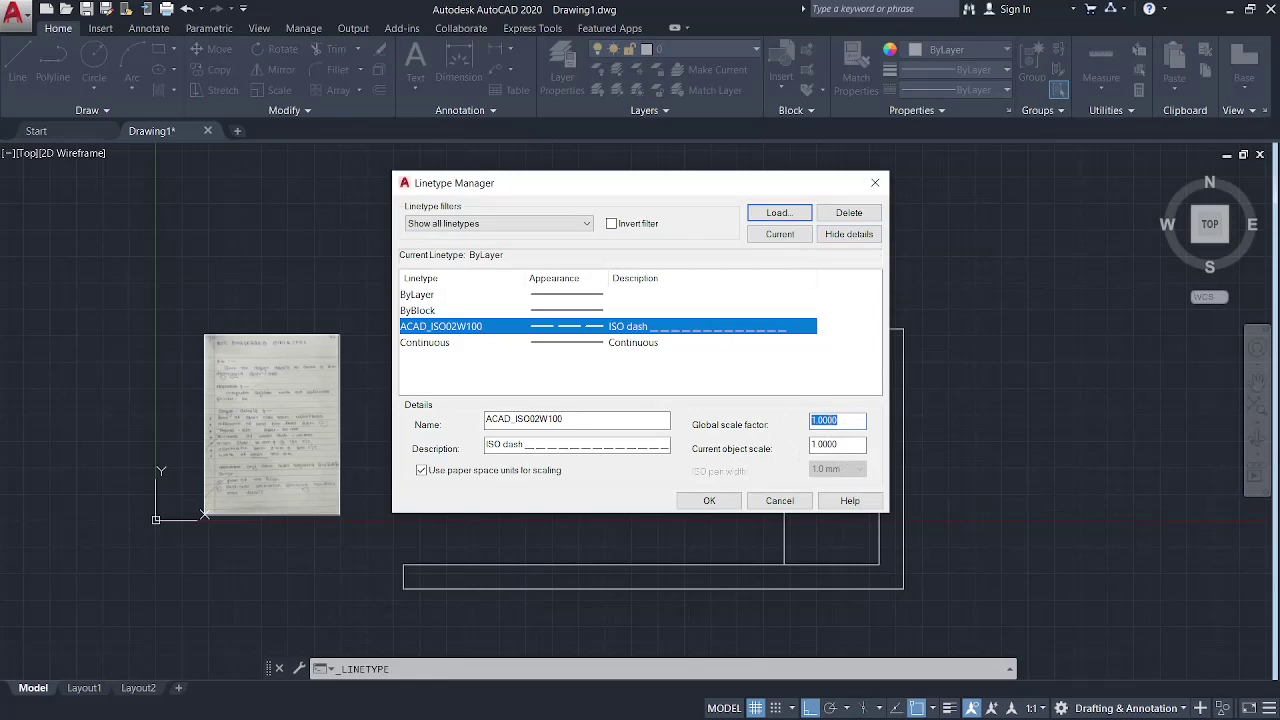
mouse_move(837, 420)
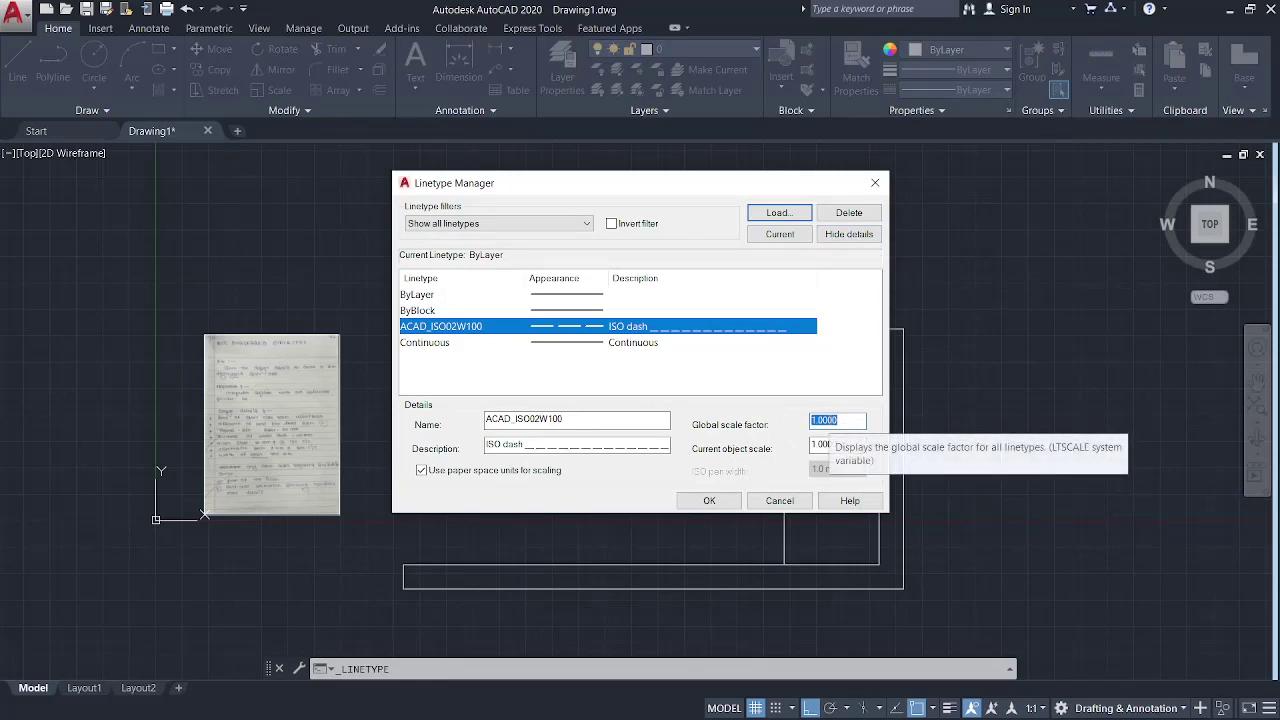
type("10")
key("Return")
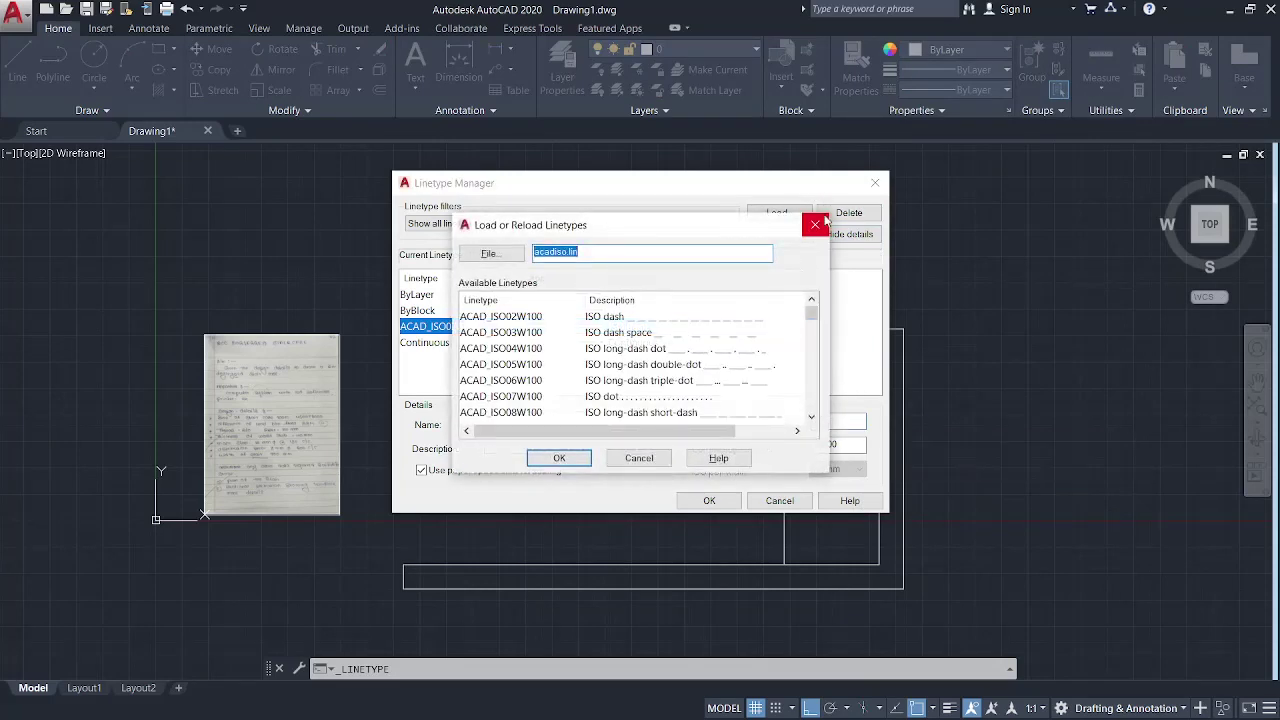
left_click(816, 224)
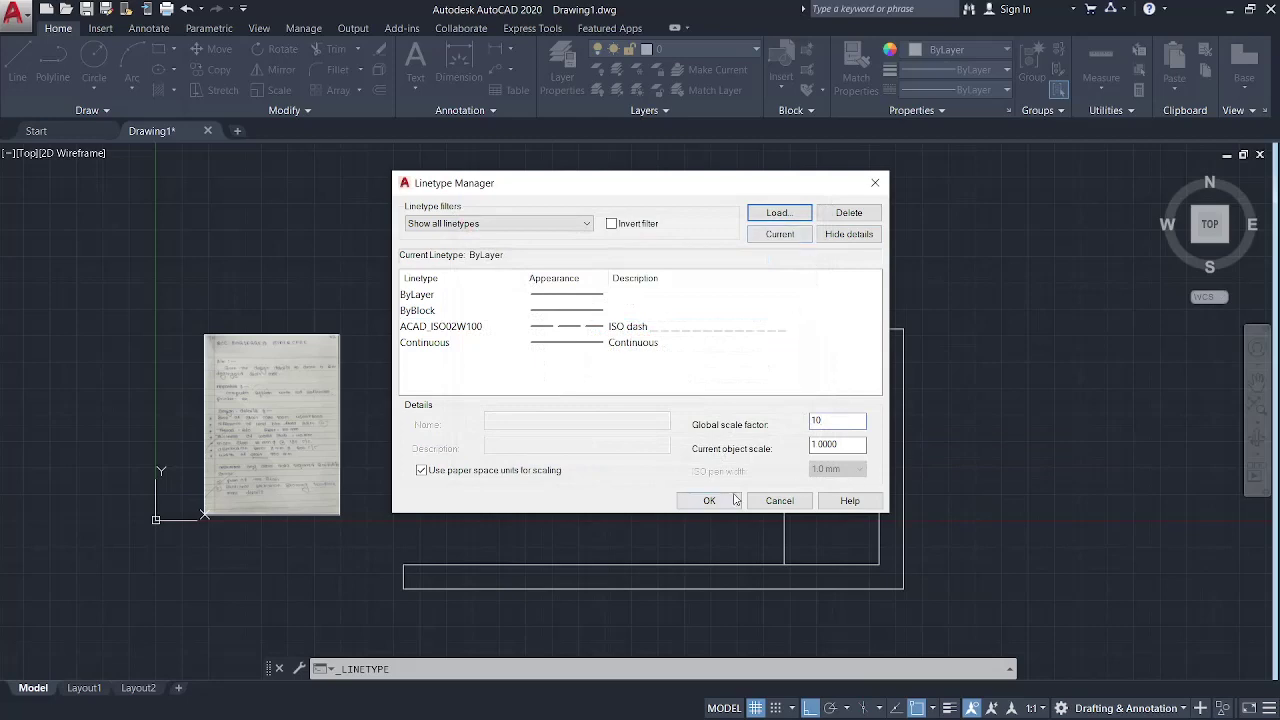
left_click(709, 500)
scroll(828, 440, "up", 5)
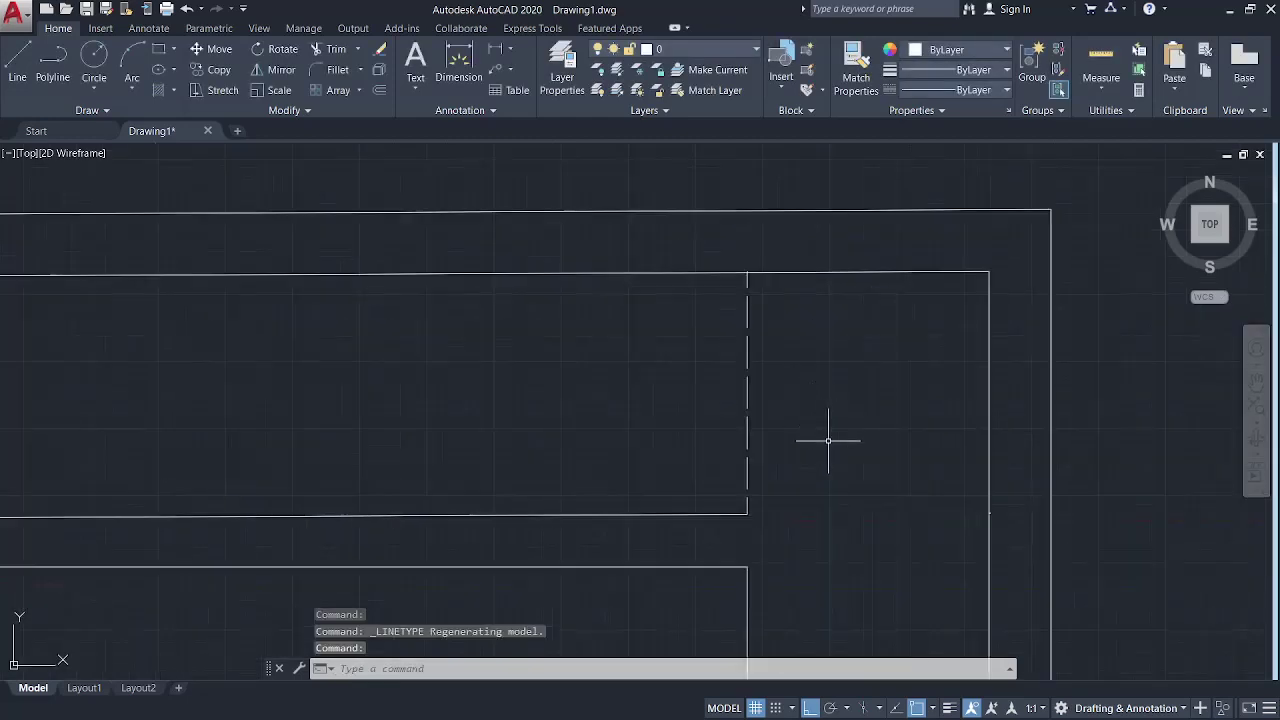
scroll(828, 440, "down", 4)
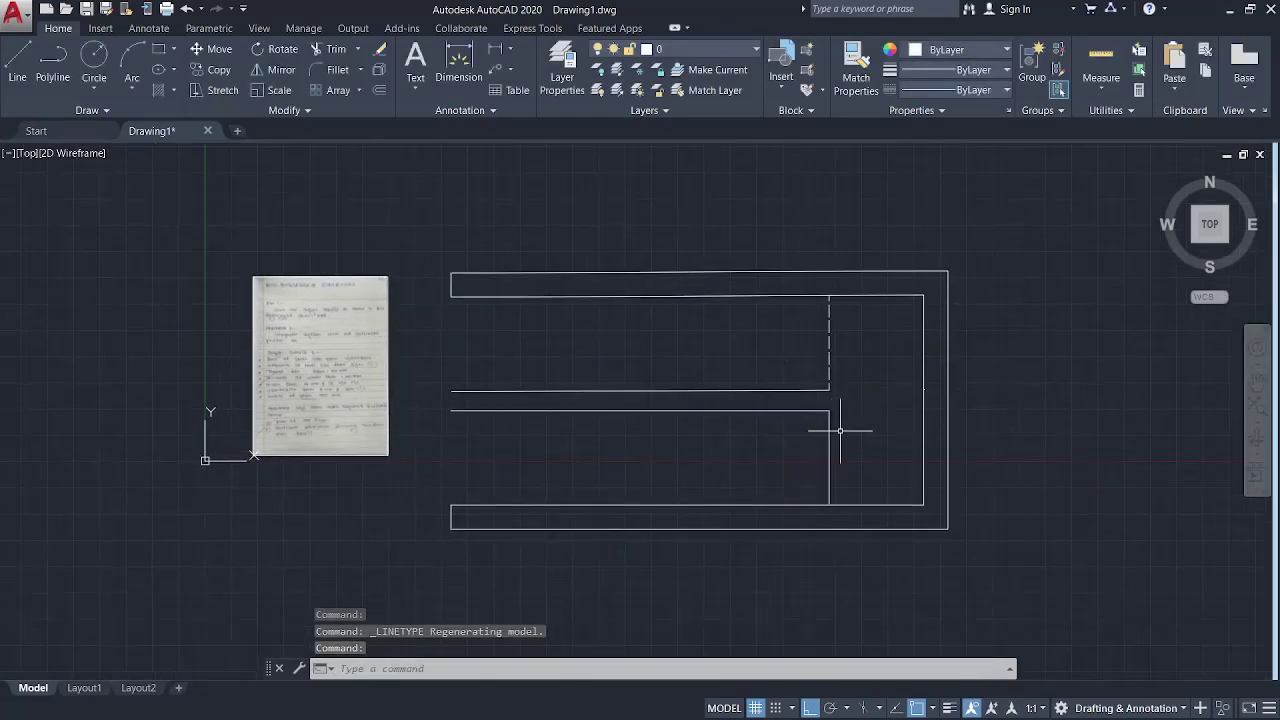
middle_click_drag(683, 494, 686, 520)
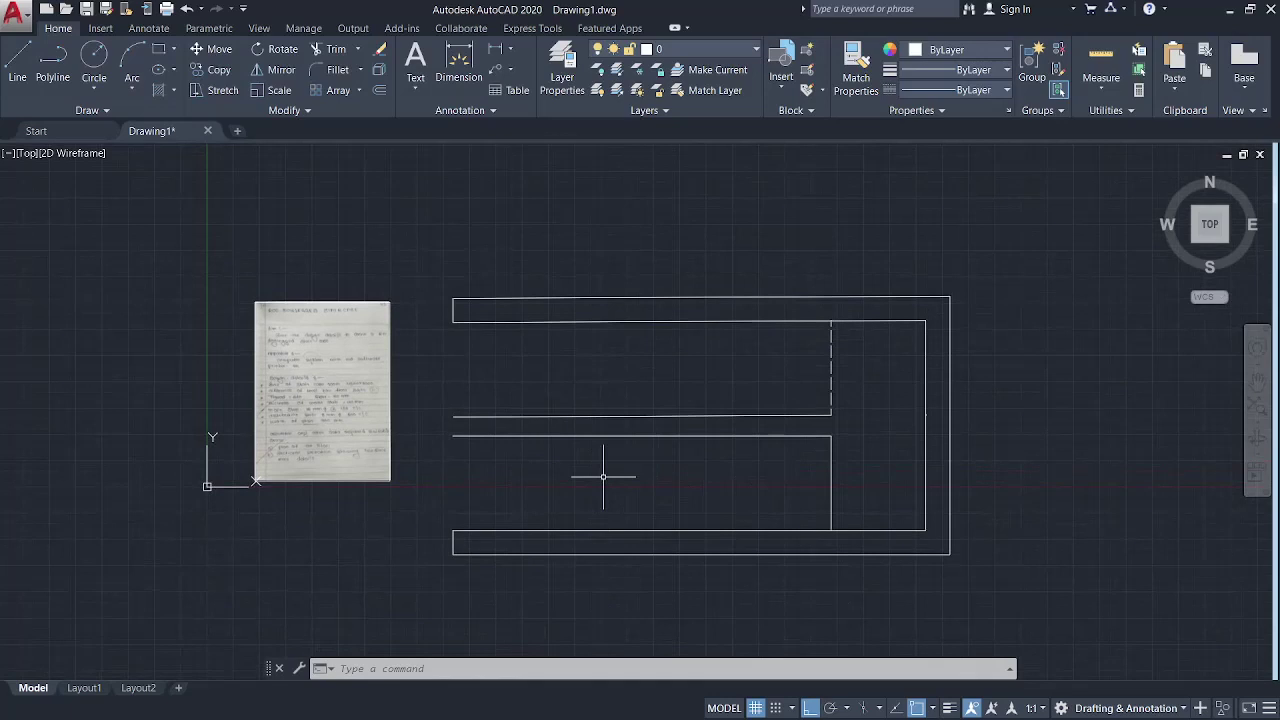
middle_click_drag(714, 463, 706, 463)
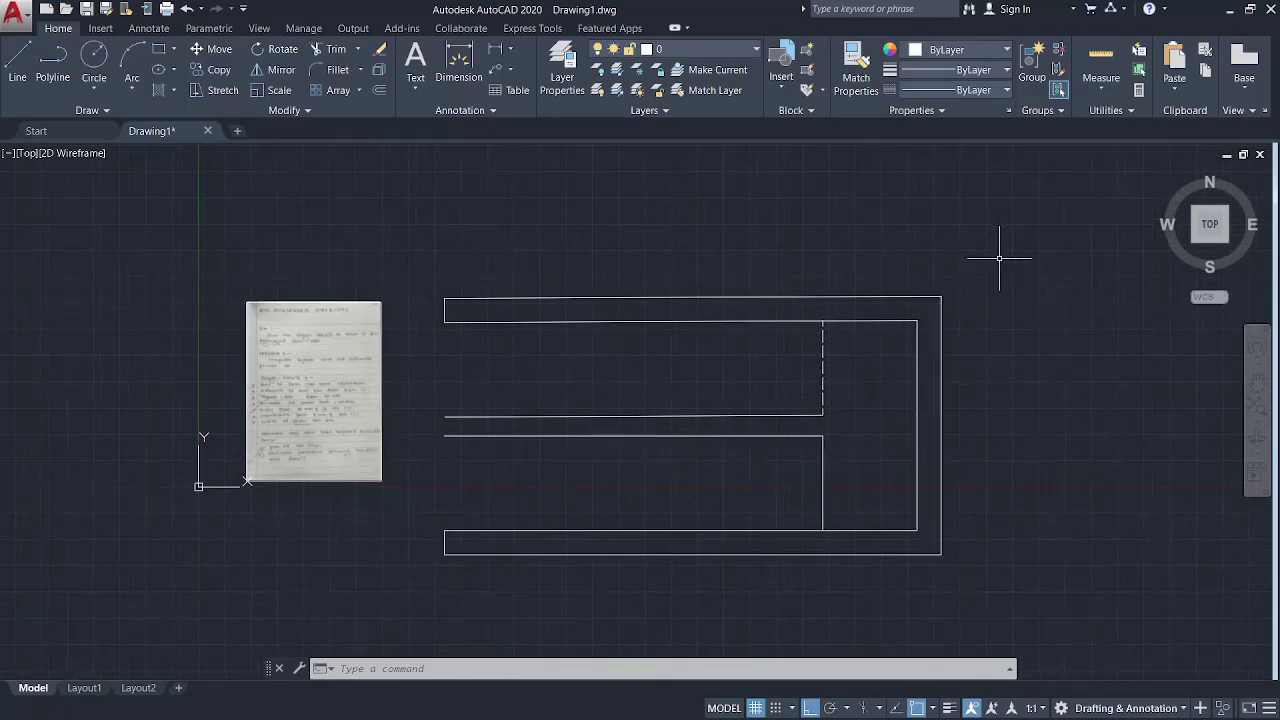
Step: In QuickCalc, compute 3.3/2 = 1.65, 1.65/0.15 = 11 and 11−1 = 10
left_click(1138, 92)
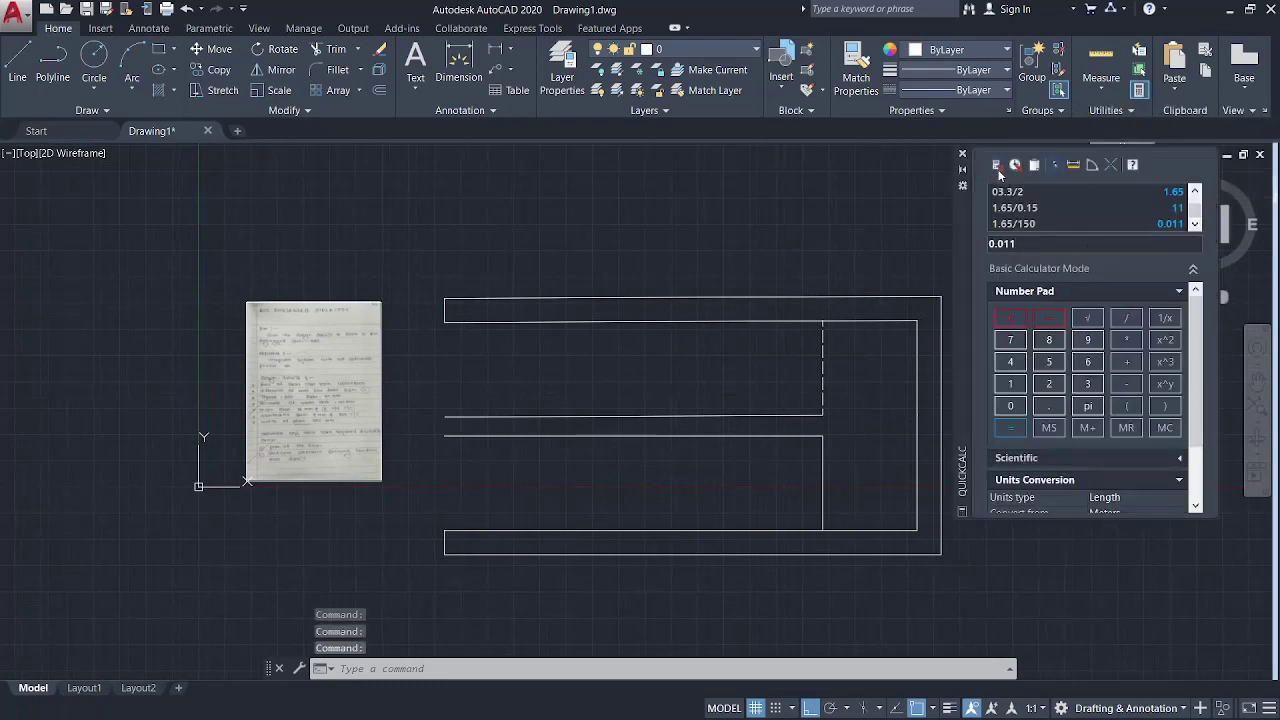
left_click(1018, 322)
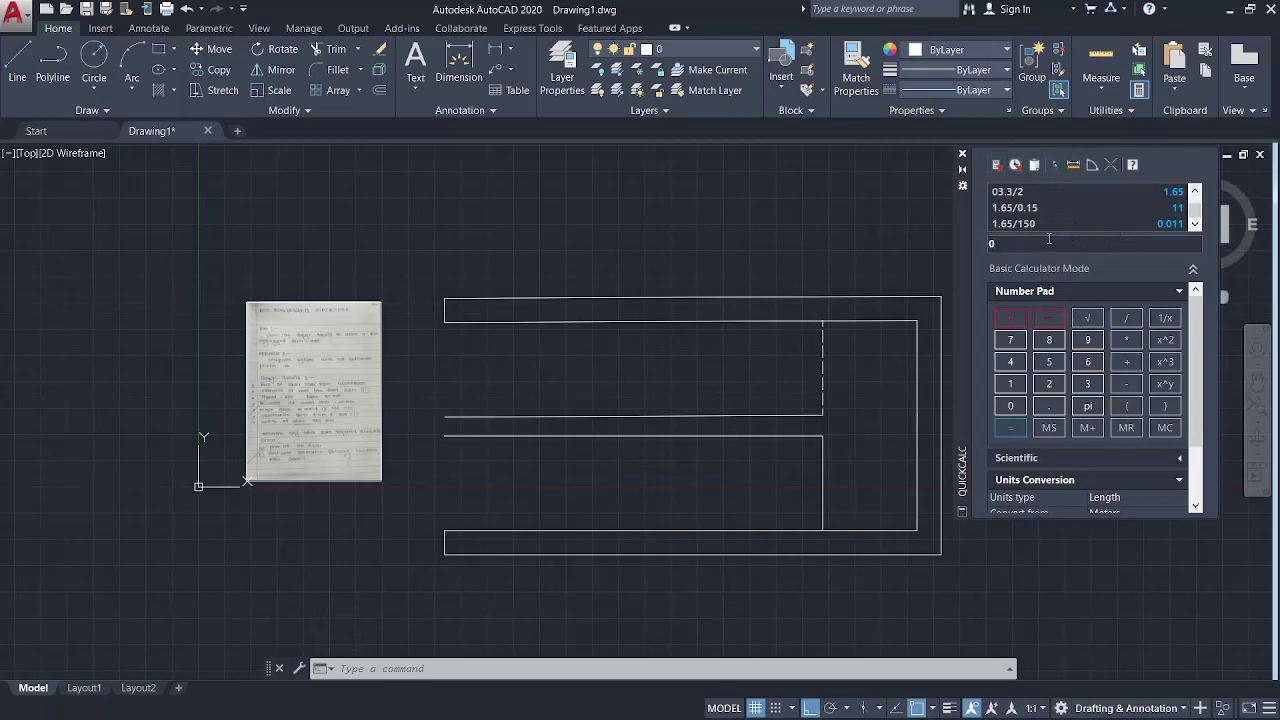
double_click(992, 249)
key("Return")
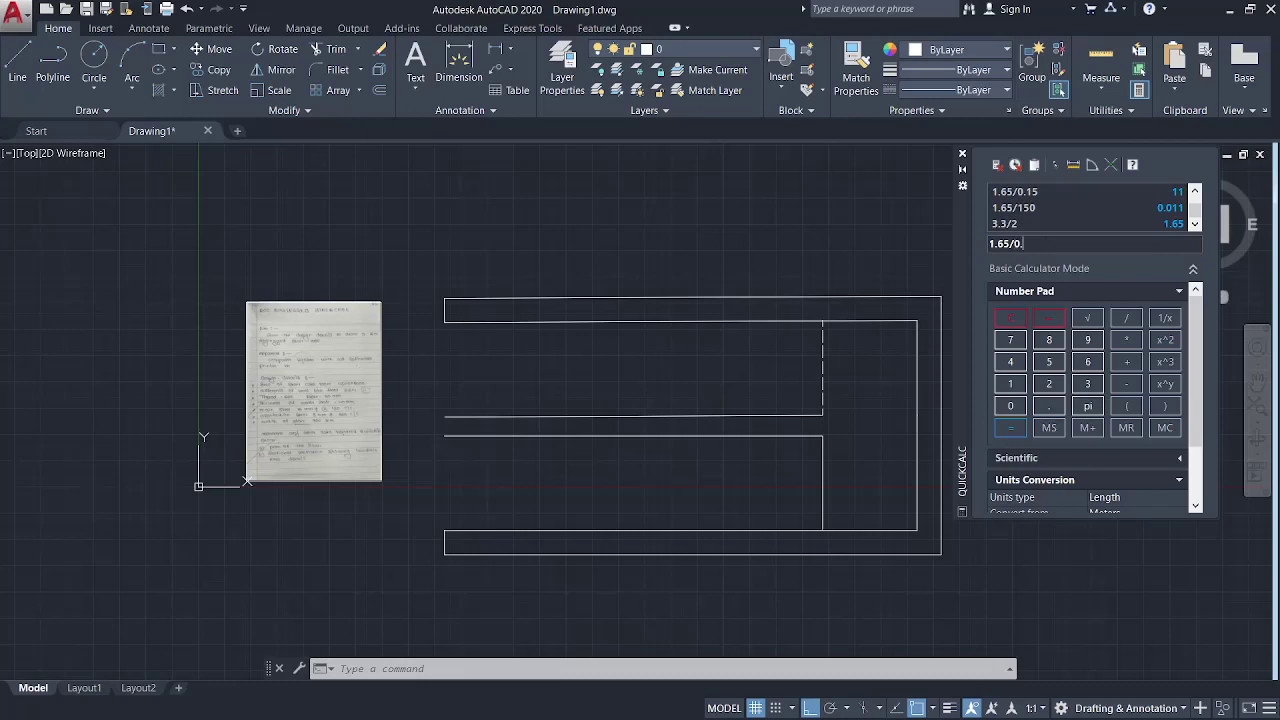
key("Return")
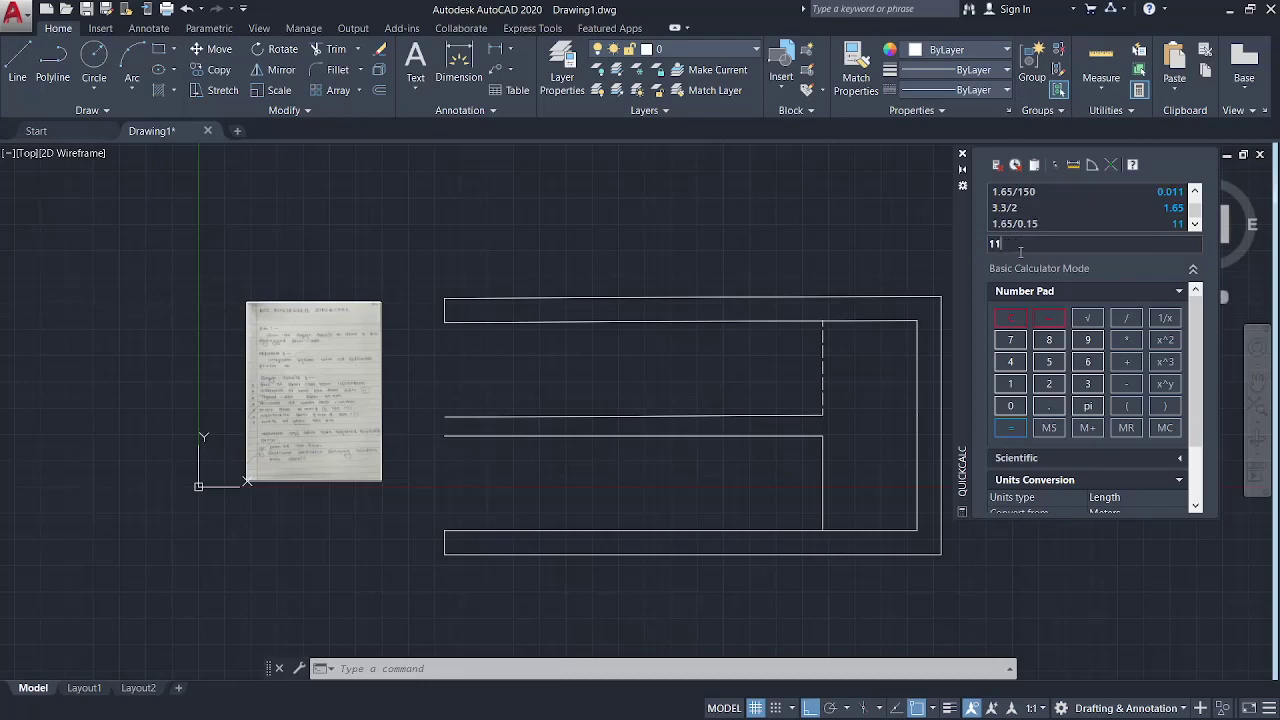
left_click_drag(1020, 251, 961, 252)
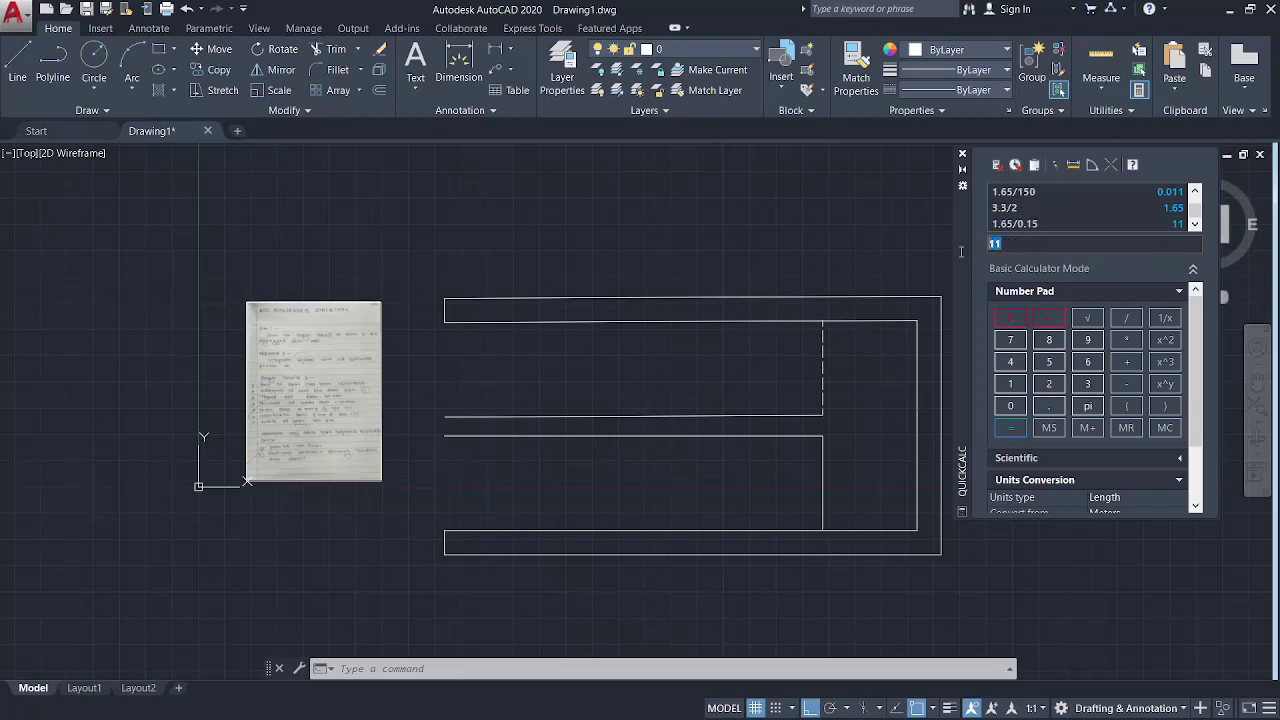
left_click(1078, 244)
type("1")
key("Return")
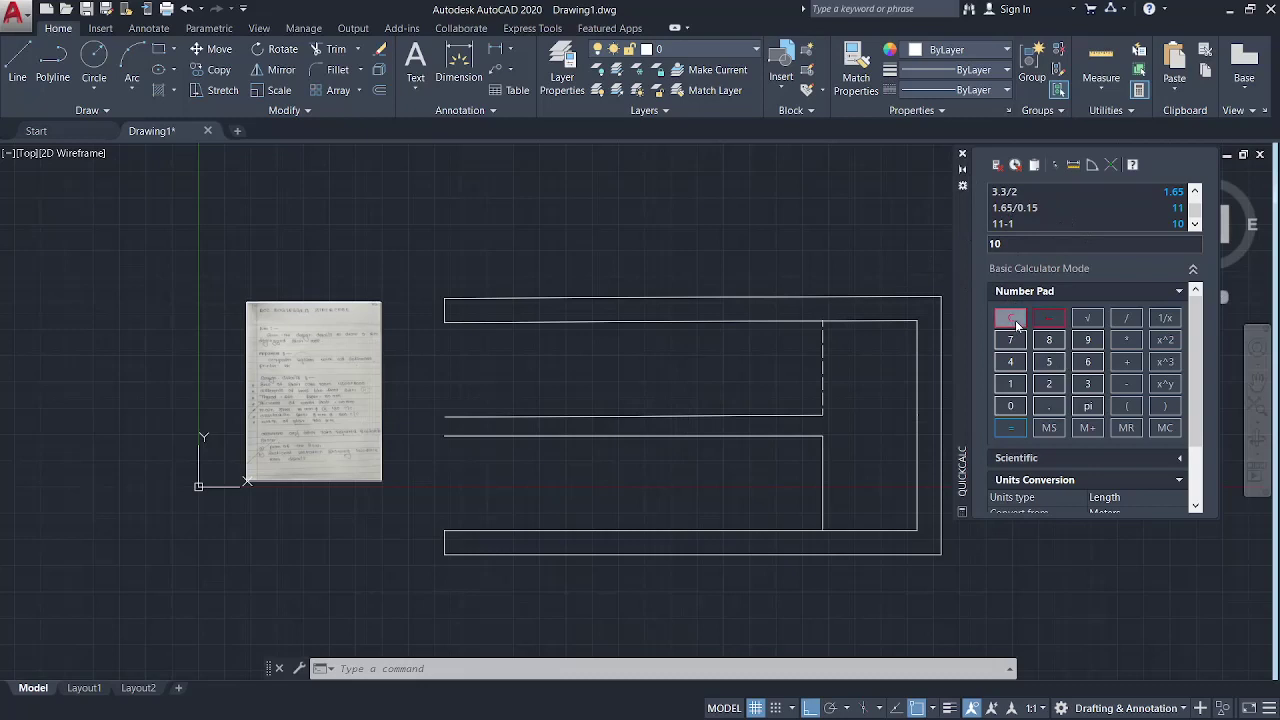
Step: Compute 10/6 × 12 = 20 in QuickCalc, then close the calculator
left_click(1016, 322)
left_click_drag(1011, 238, 985, 245)
type("6")
key("Return")
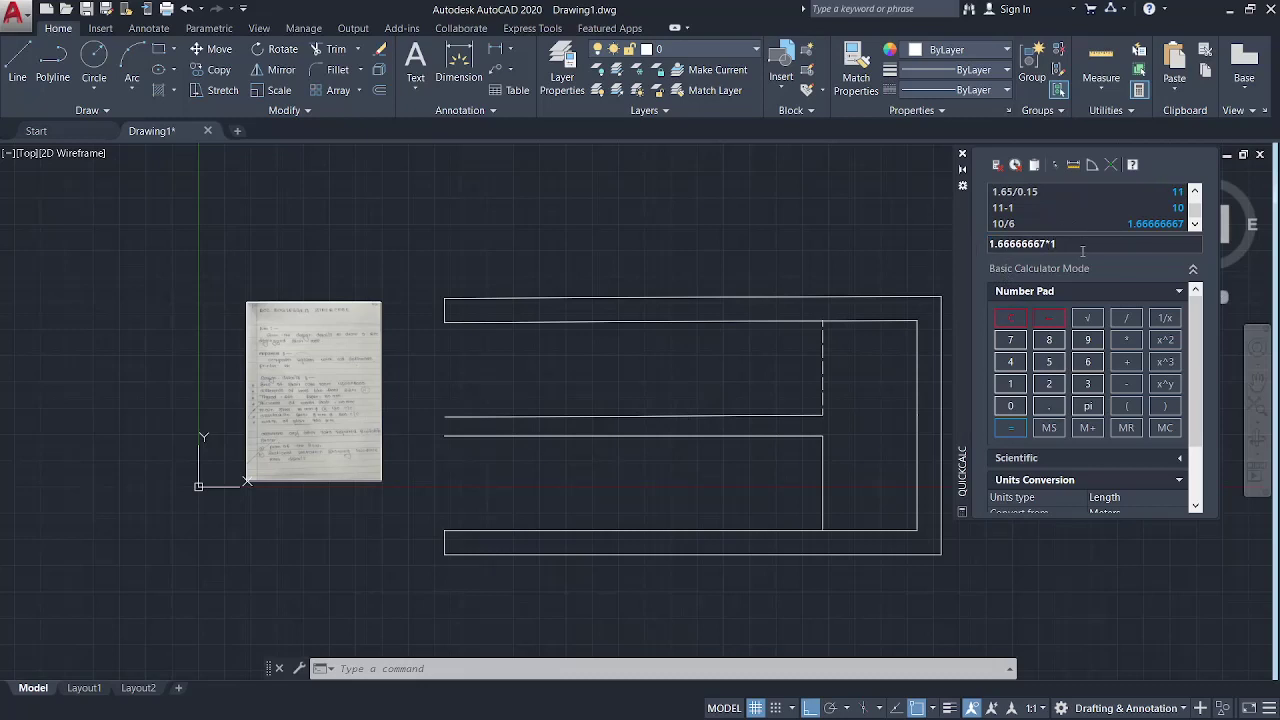
type("2")
key("Return")
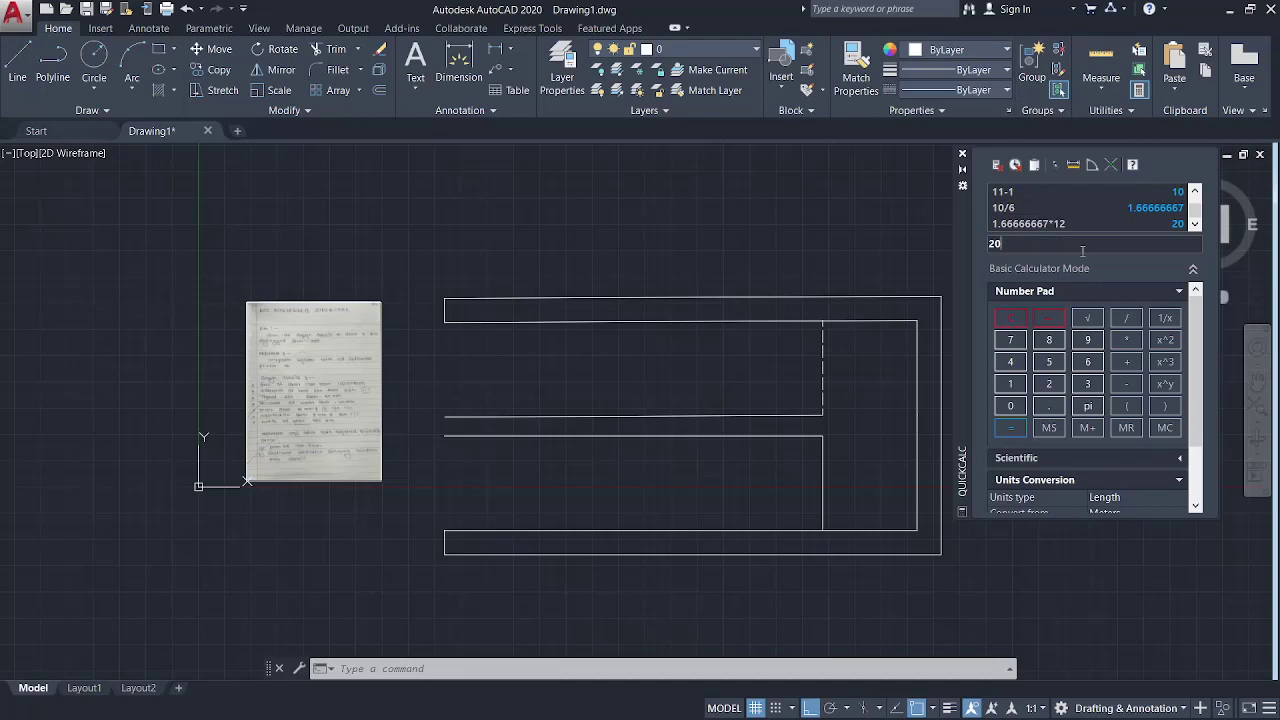
left_click(962, 160)
middle_click_drag(841, 500, 851, 492)
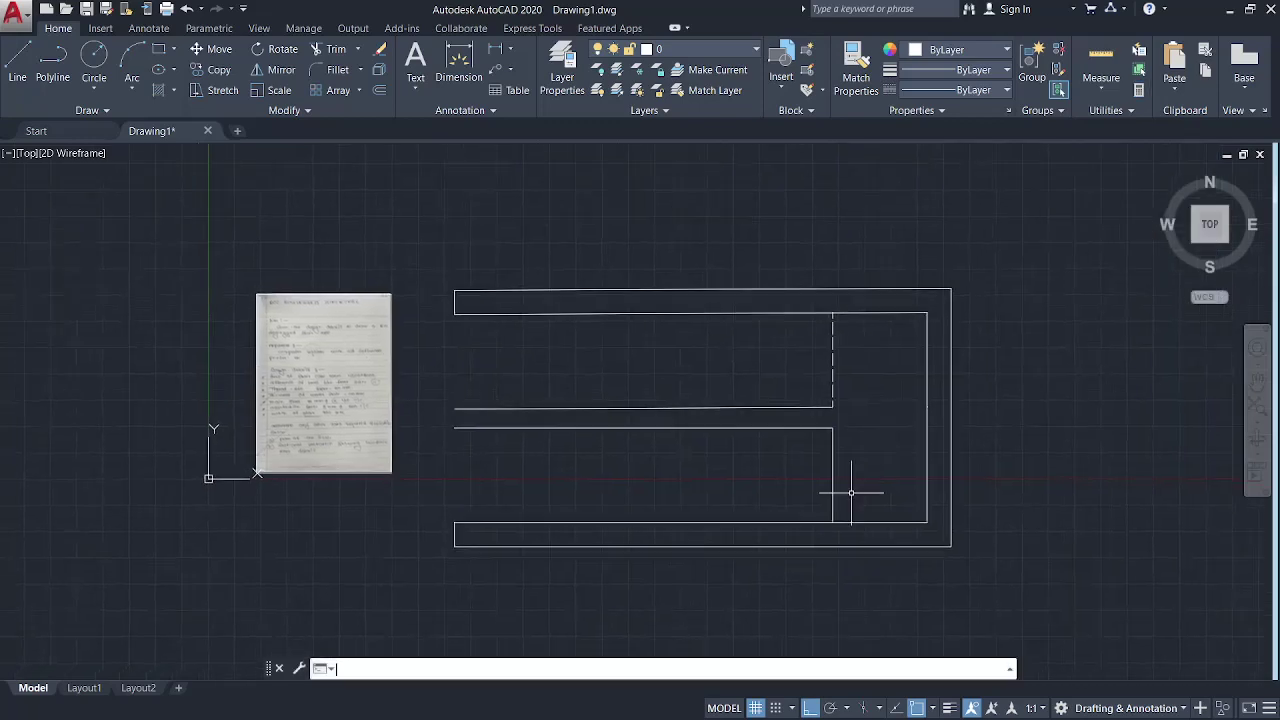
Step: Zoom into the stair plan and start OFFSET, with 900 offered as distance
key("super")
left_click(547, 712)
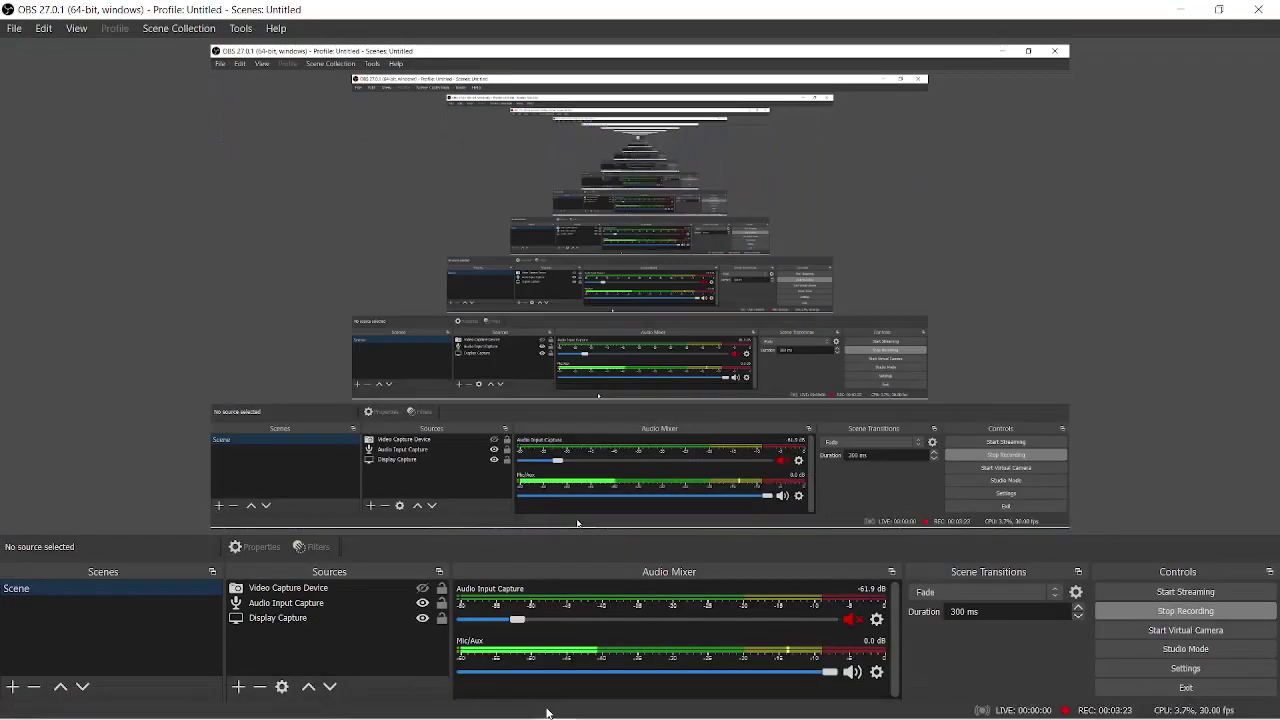
key("super")
left_click(588, 702)
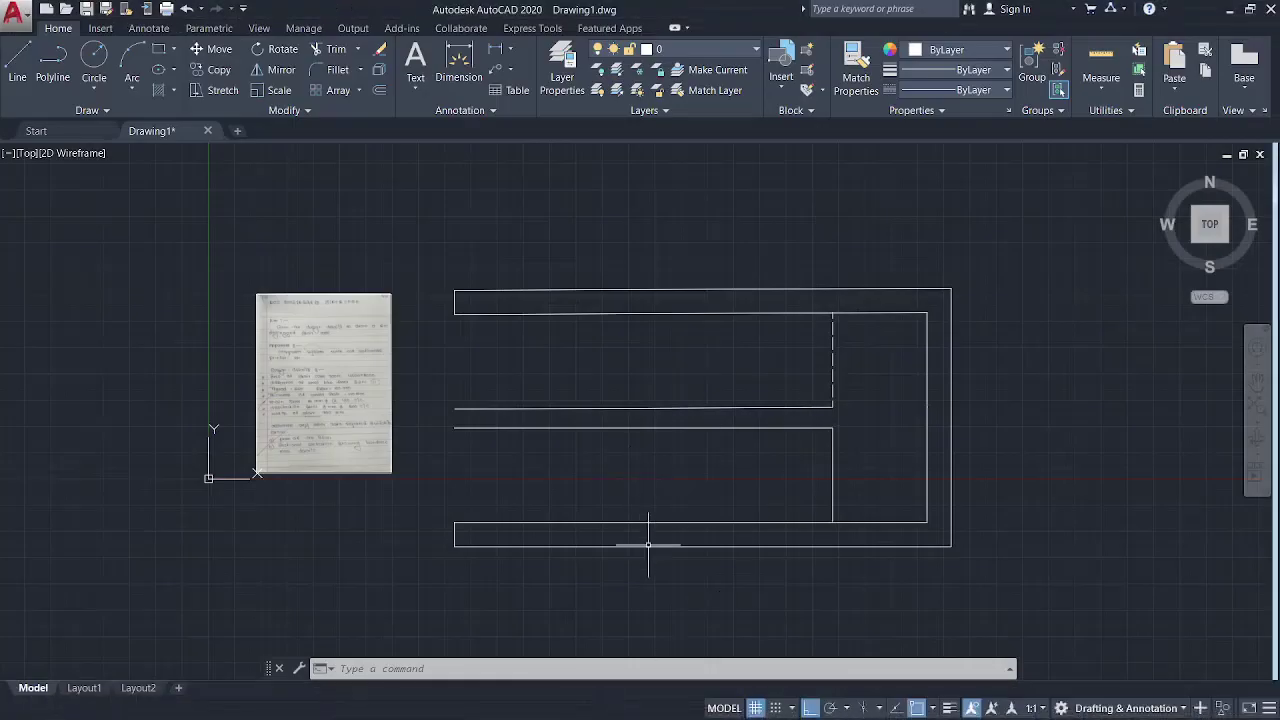
middle_click_drag(648, 545, 651, 571)
scroll(651, 571, "up", 2)
scroll(737, 480, "up", 1)
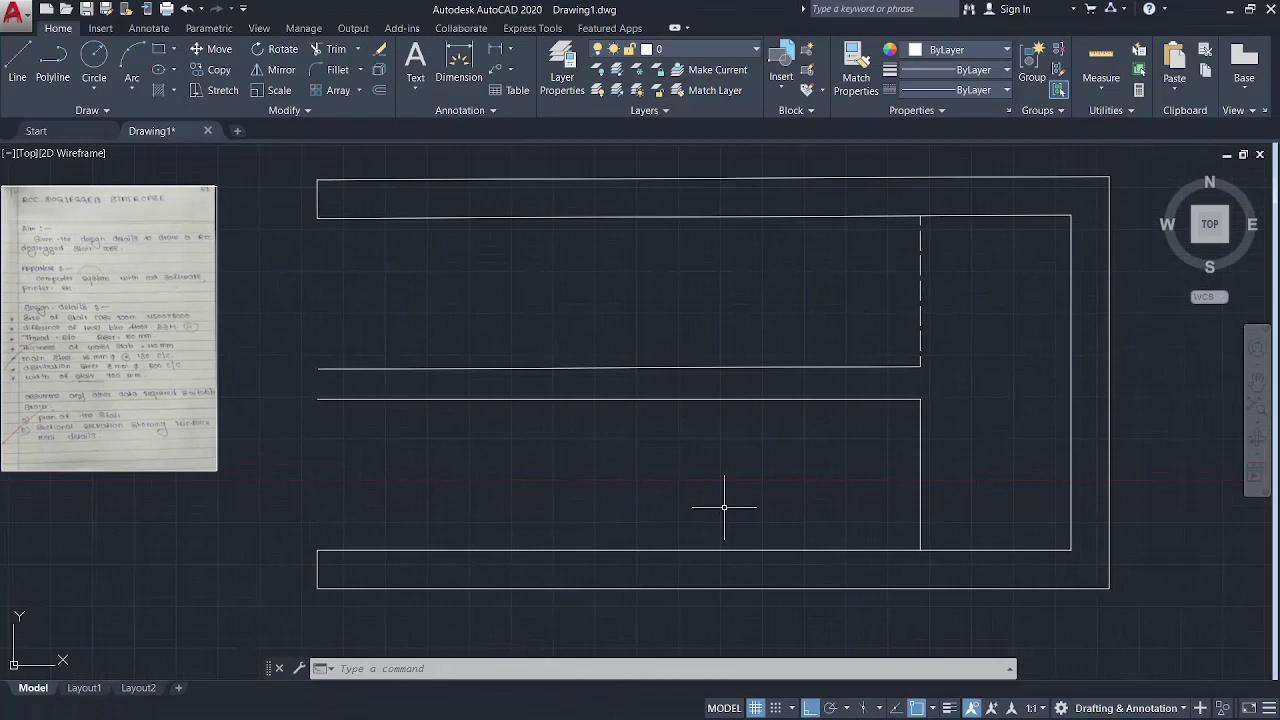
type("o")
key("Return")
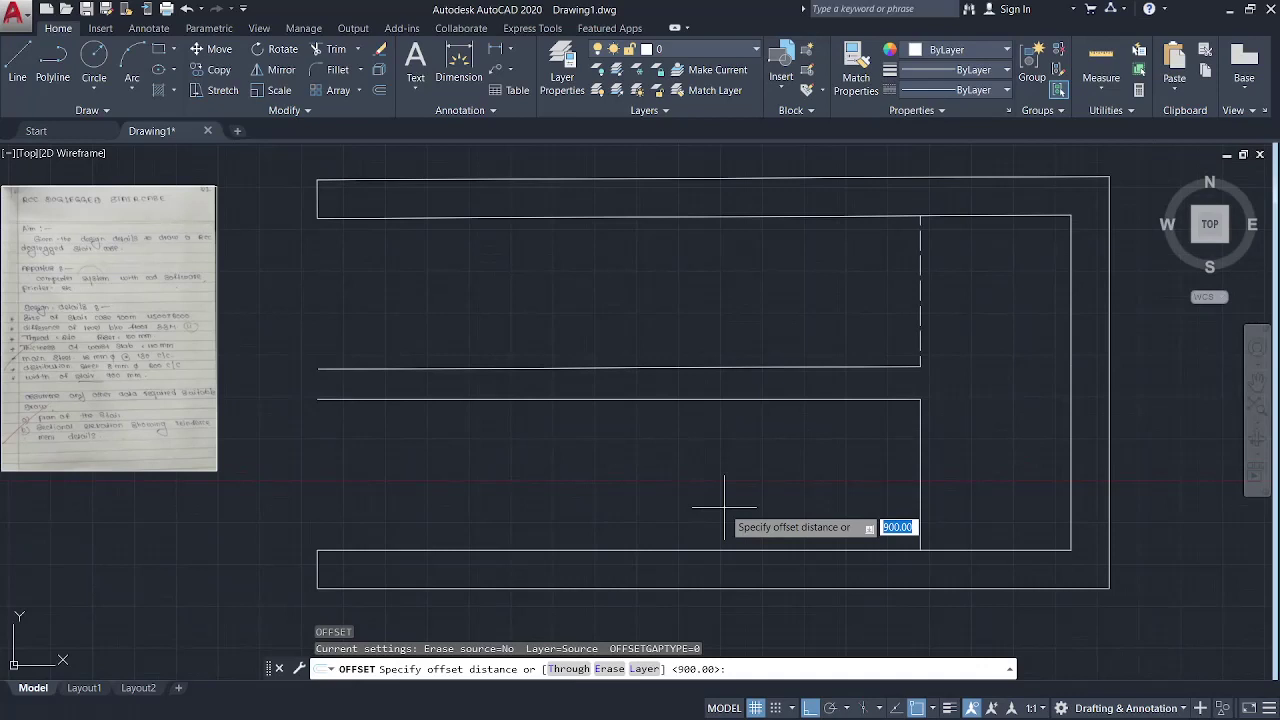
Step: Offset ten tread lines 270 apart leftward from the lower flight's right end line
type("270")
key("Return")
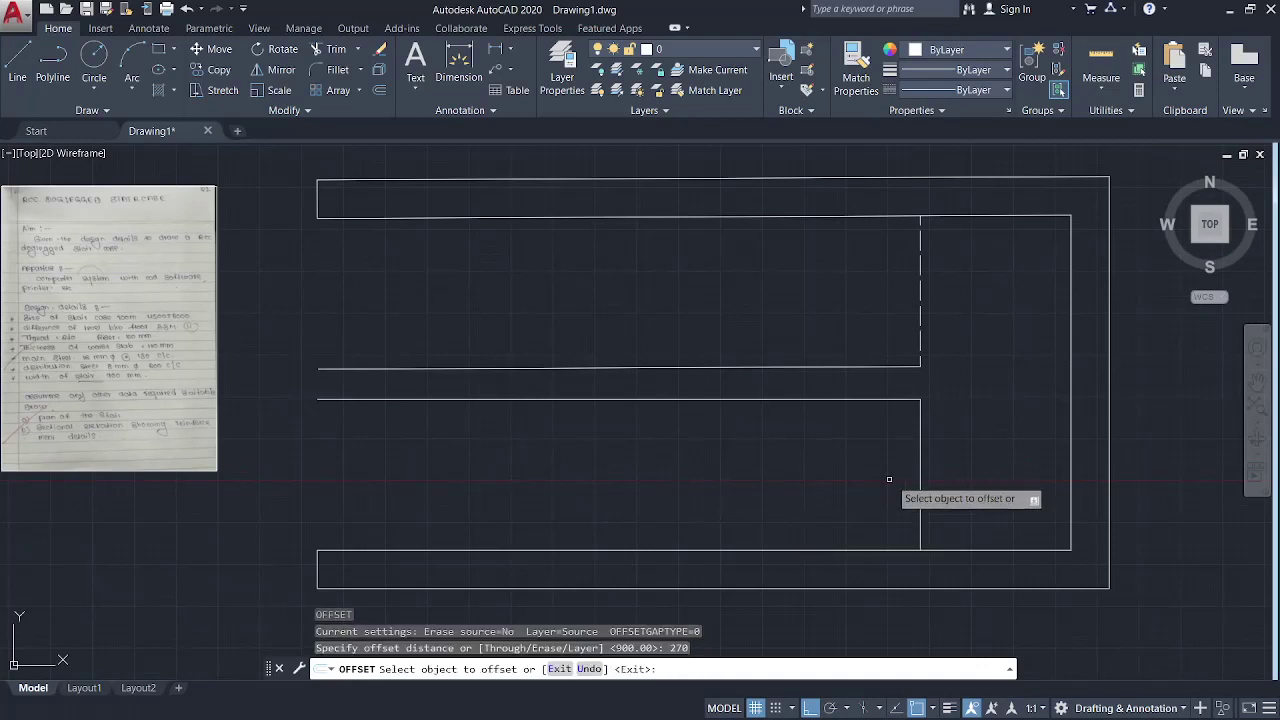
left_click(918, 460)
left_click(908, 462)
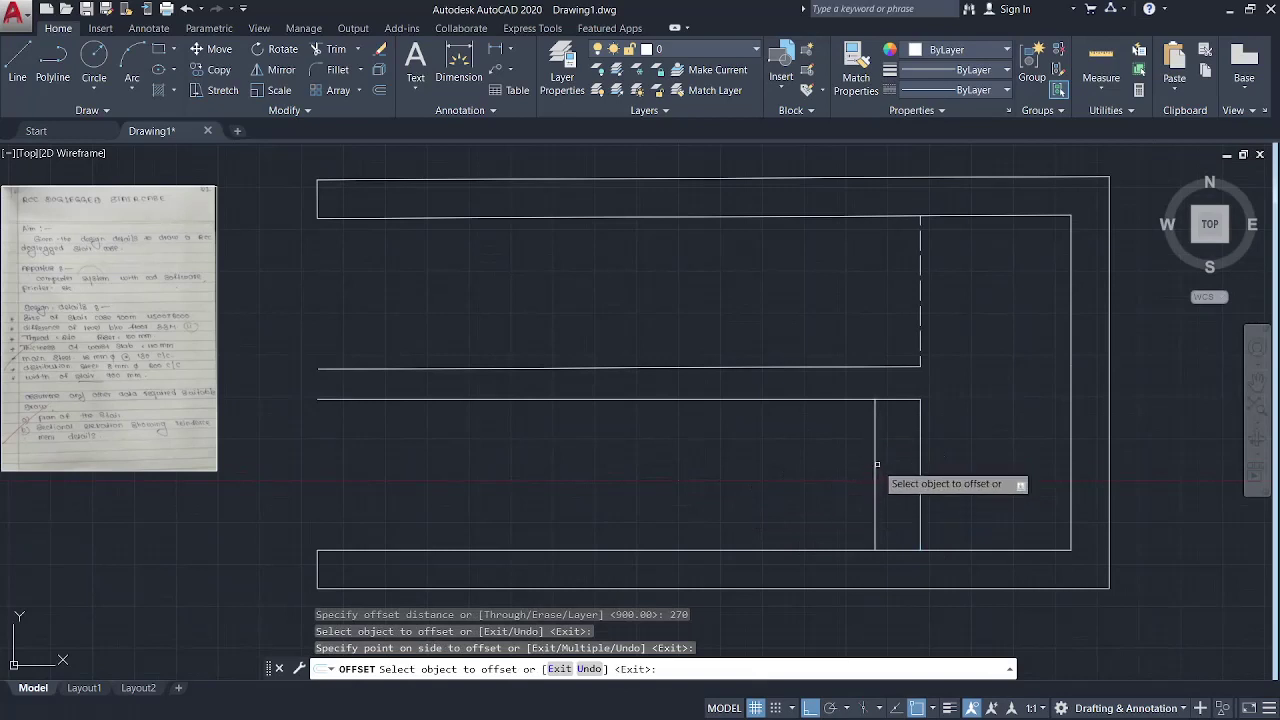
left_click(877, 464)
left_click(810, 455)
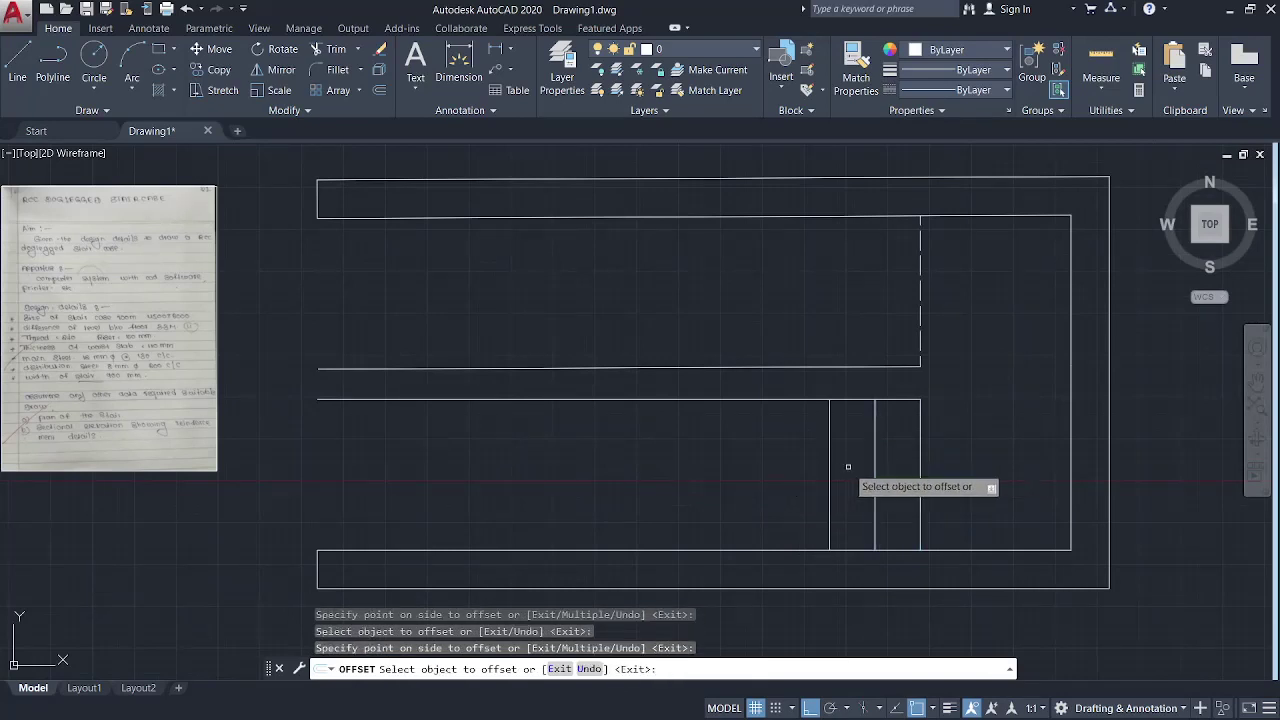
left_click(830, 472)
left_click(721, 474)
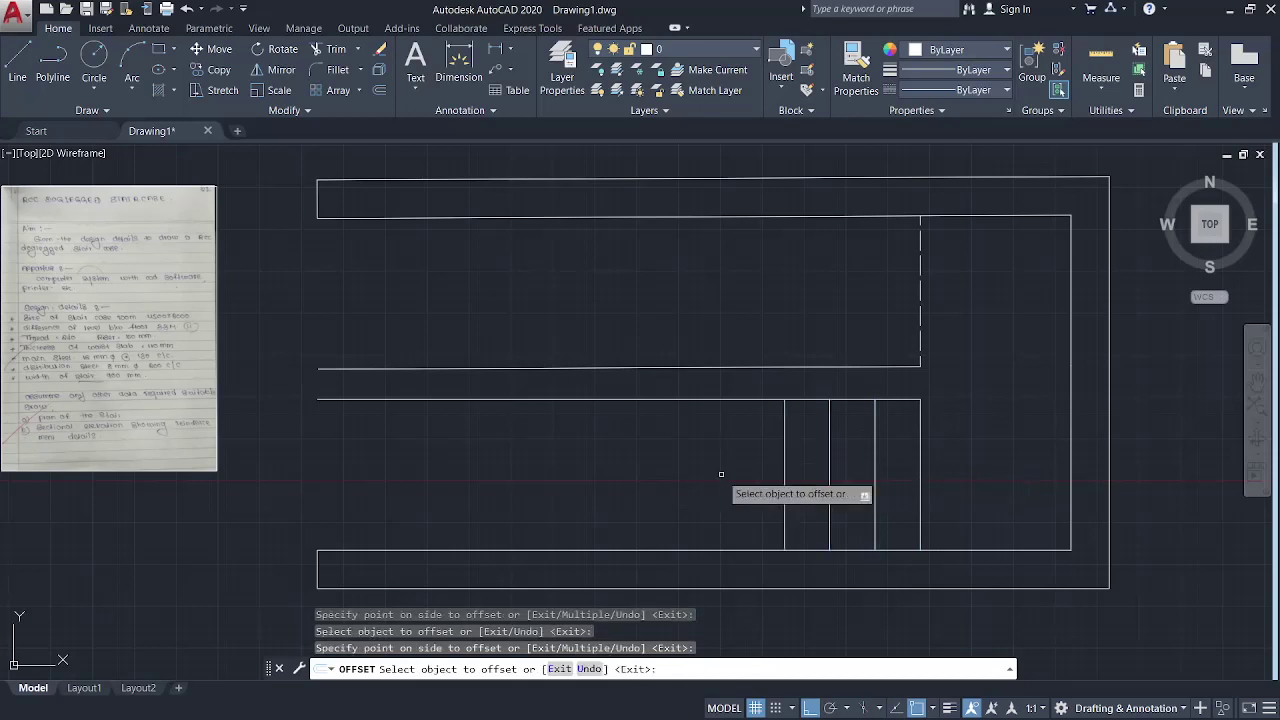
left_click(785, 468)
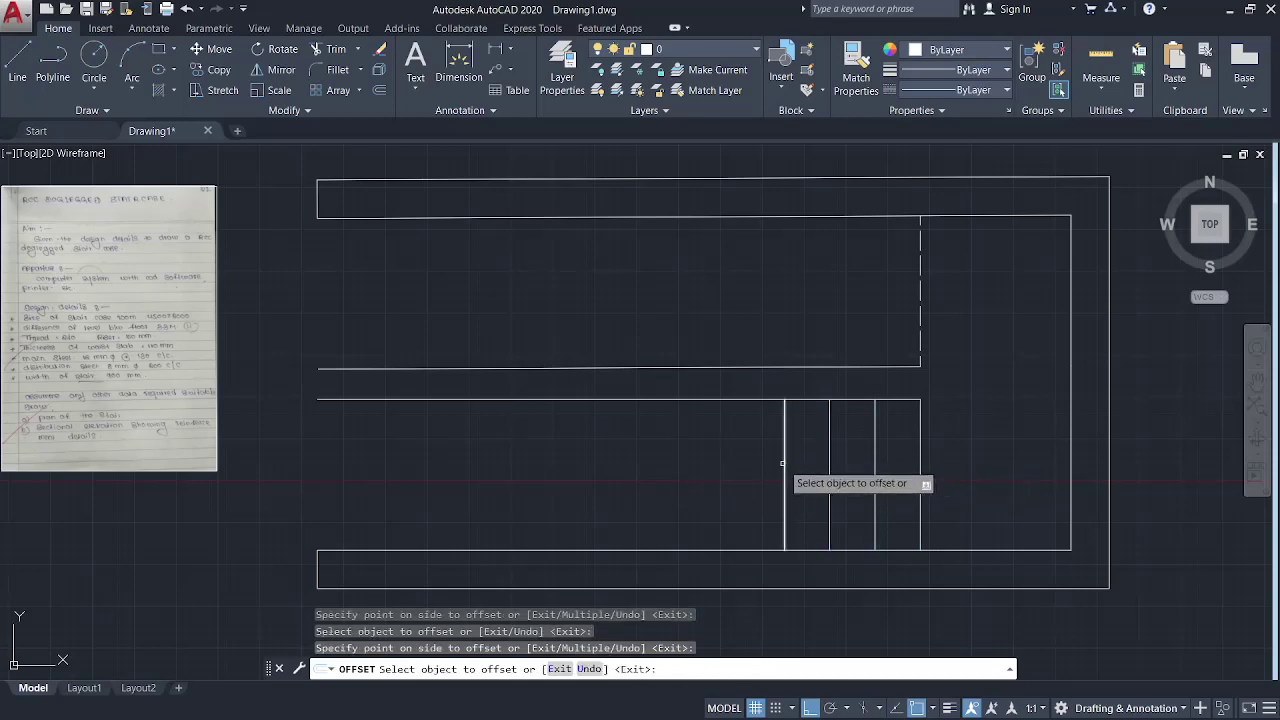
left_click(690, 464)
left_click(740, 478)
left_click(691, 457)
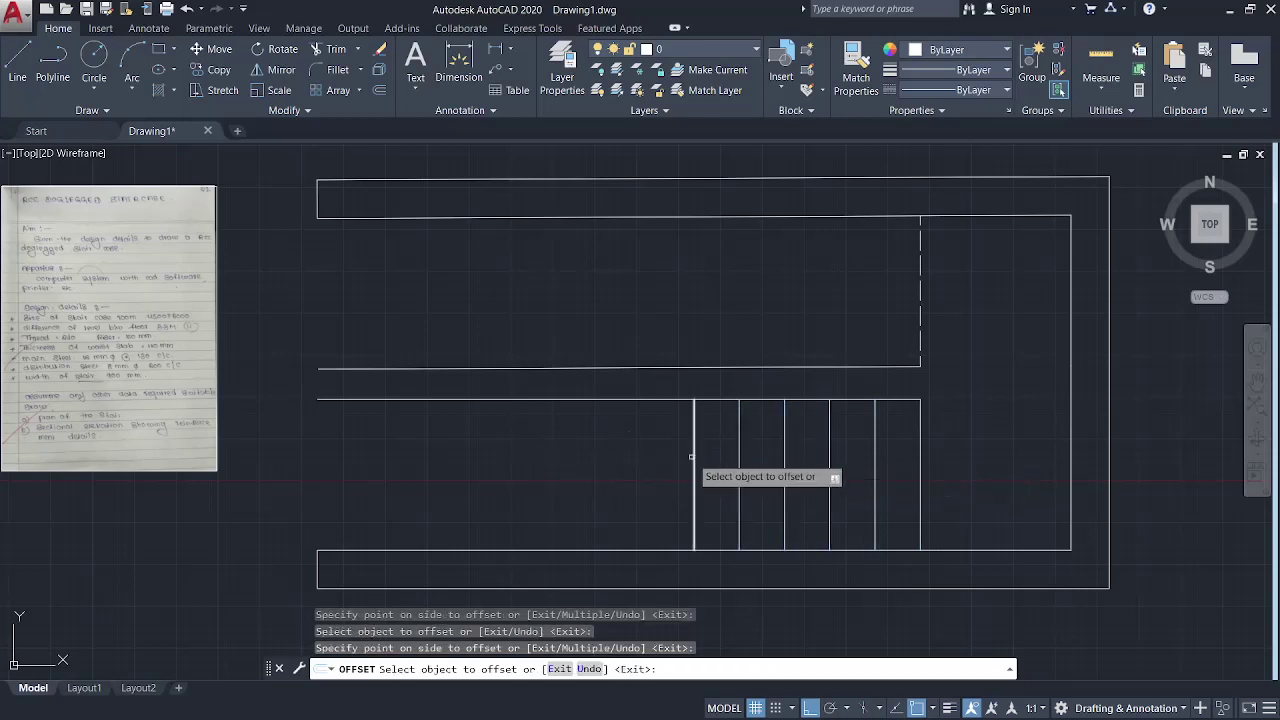
left_click(694, 458)
left_click(600, 455)
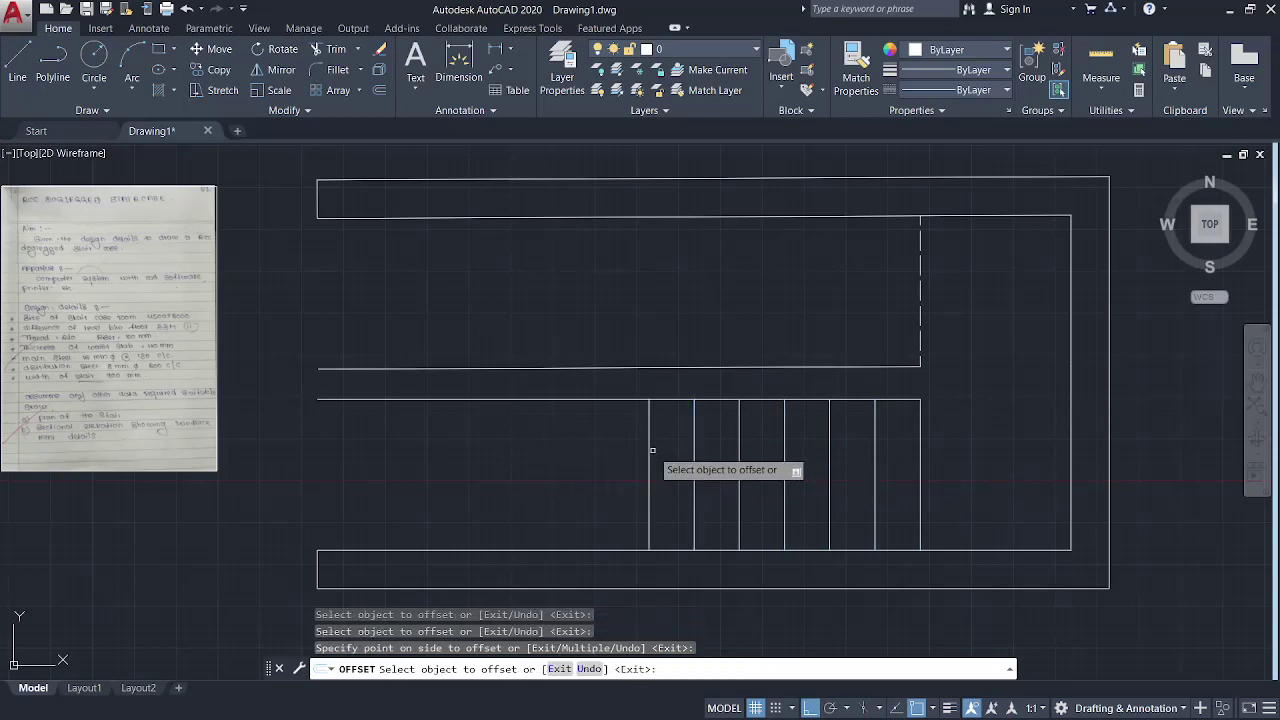
left_click(600, 455)
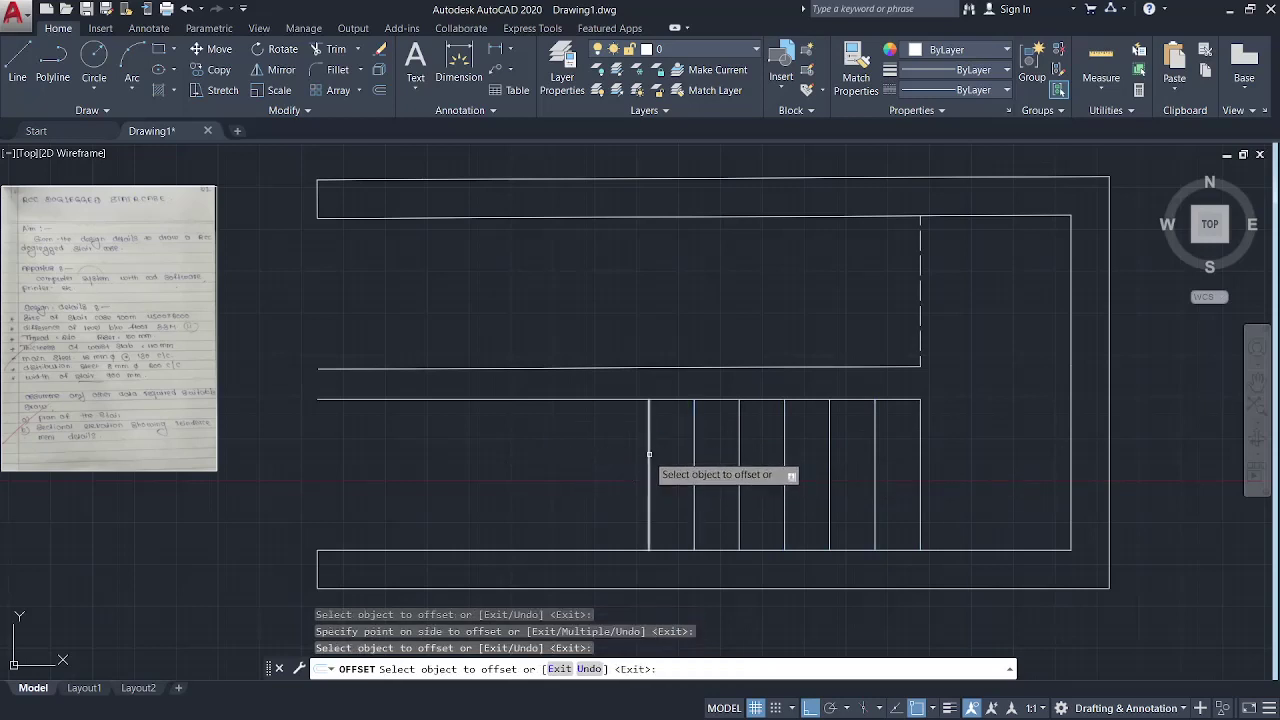
left_click(649, 455)
left_click(622, 450)
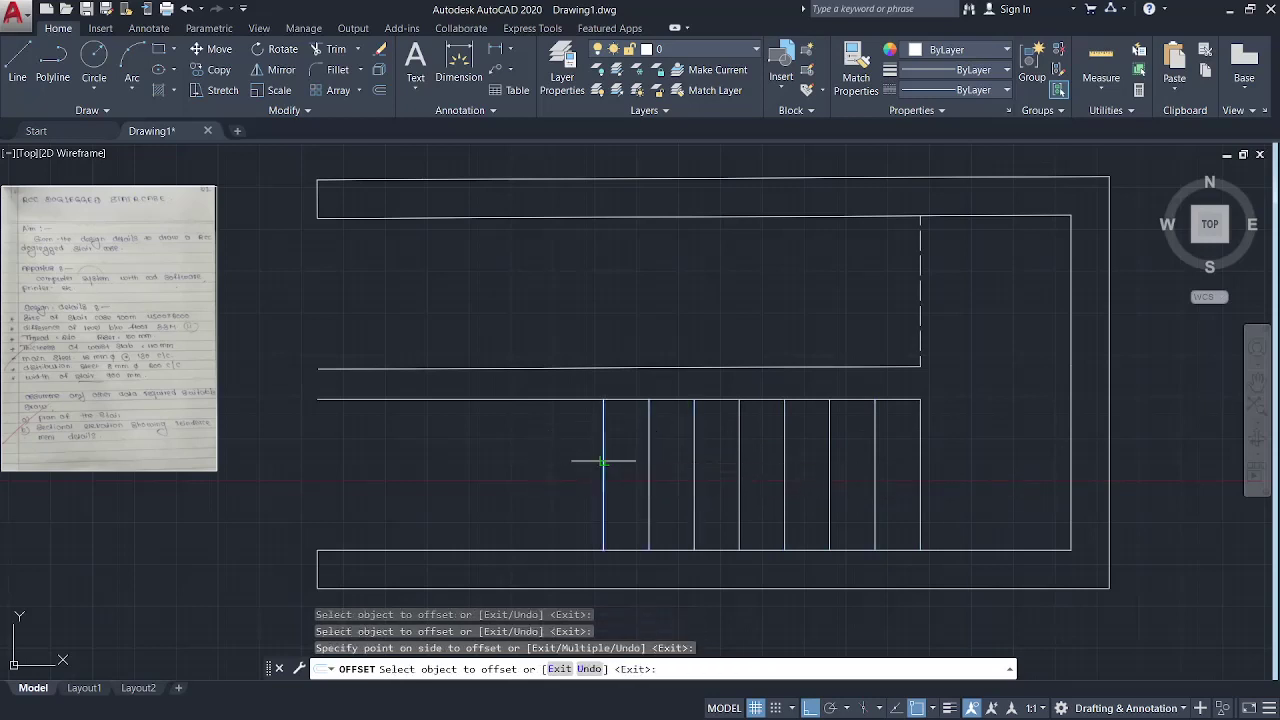
left_click(603, 461)
left_click(509, 452)
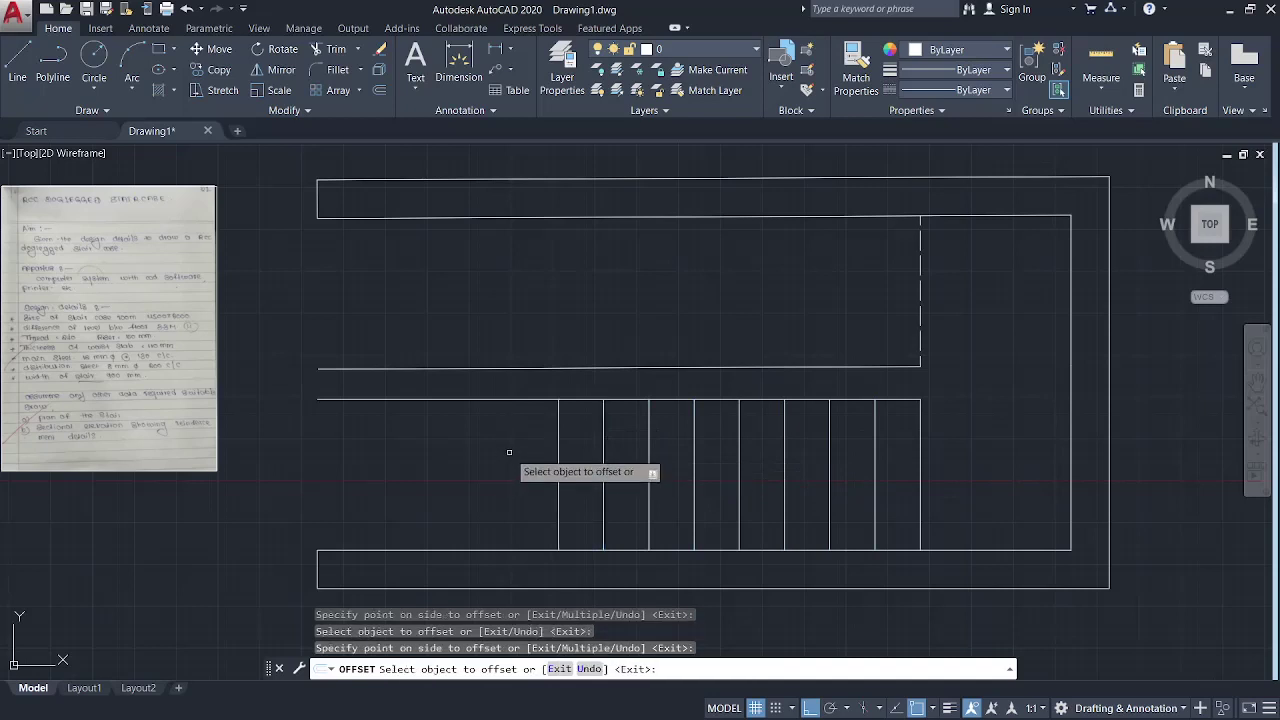
left_click(558, 455)
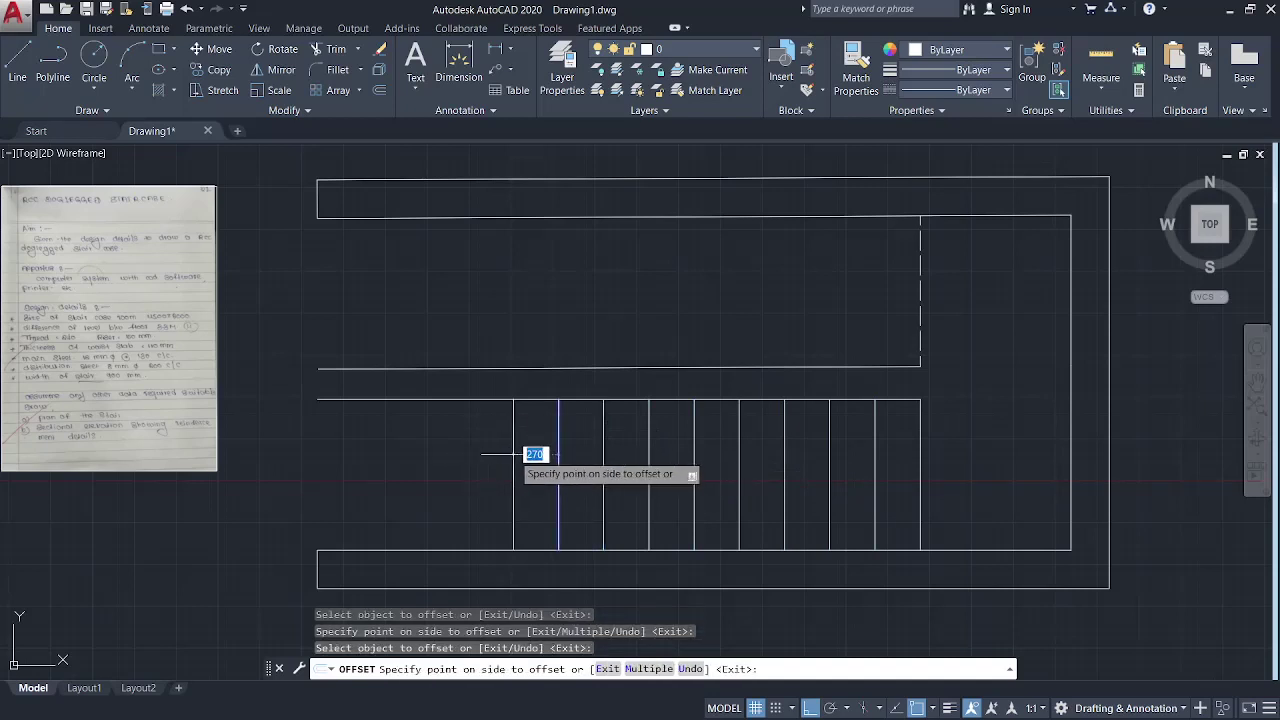
left_click(512, 455)
left_click(513, 458)
left_click(470, 460)
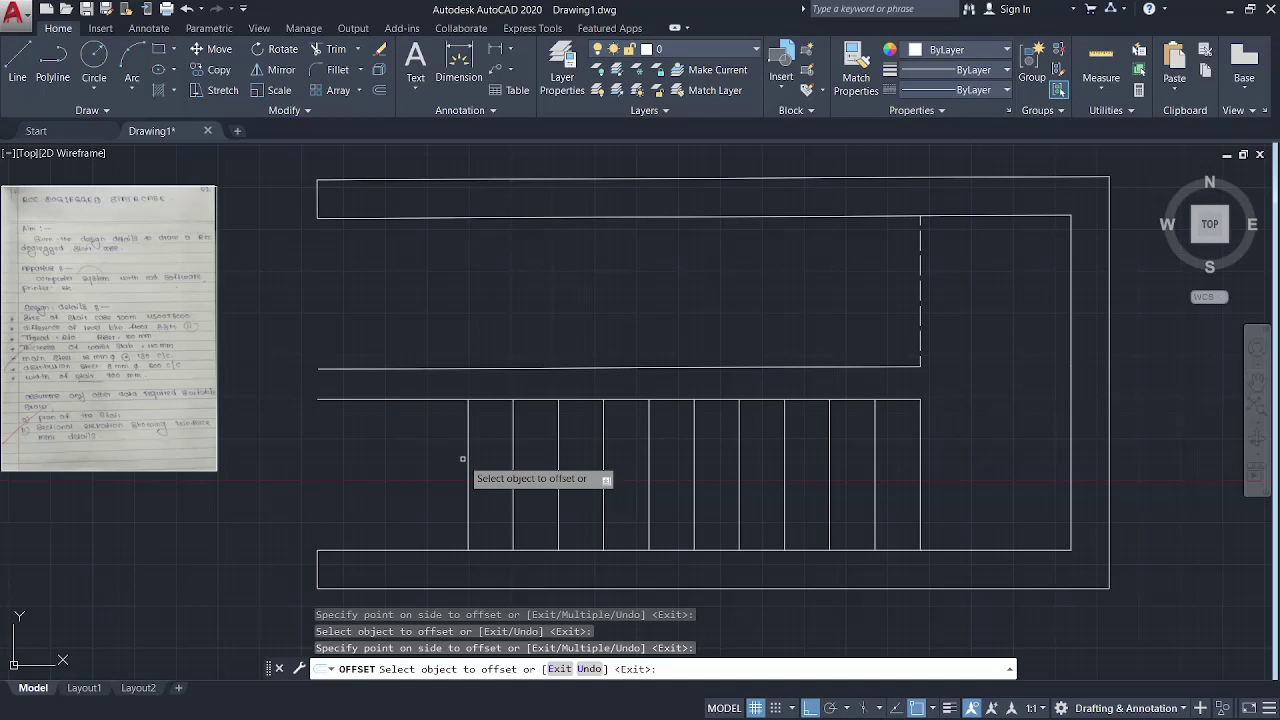
key("Escape")
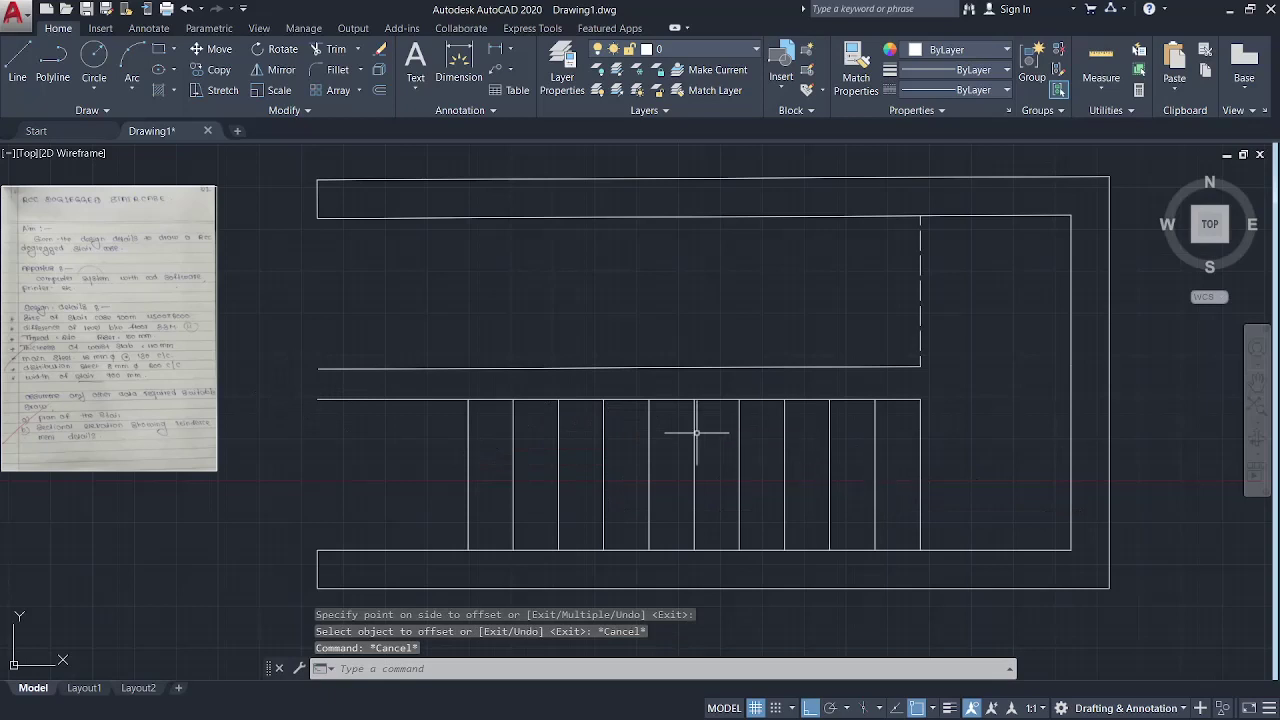
Step: Copy the ten lower-flight tread lines up into the upper flight
left_click_drag(888, 488, 298, 425)
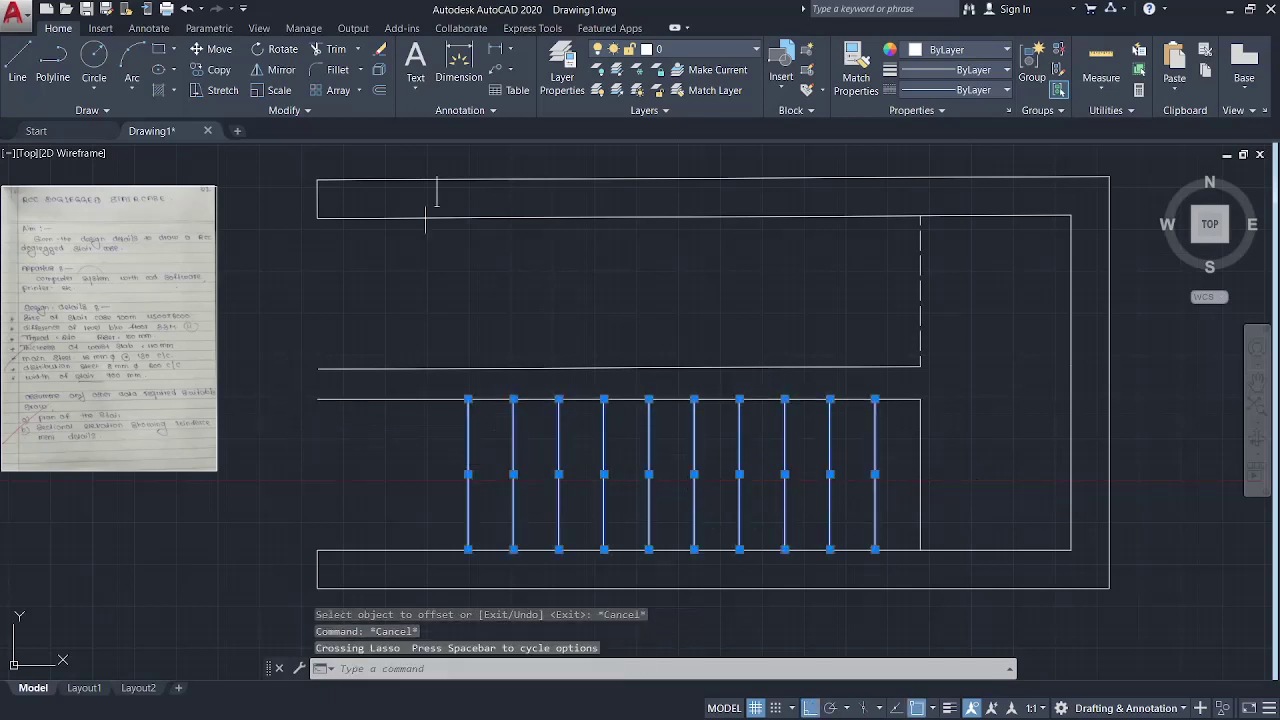
left_click(210, 69)
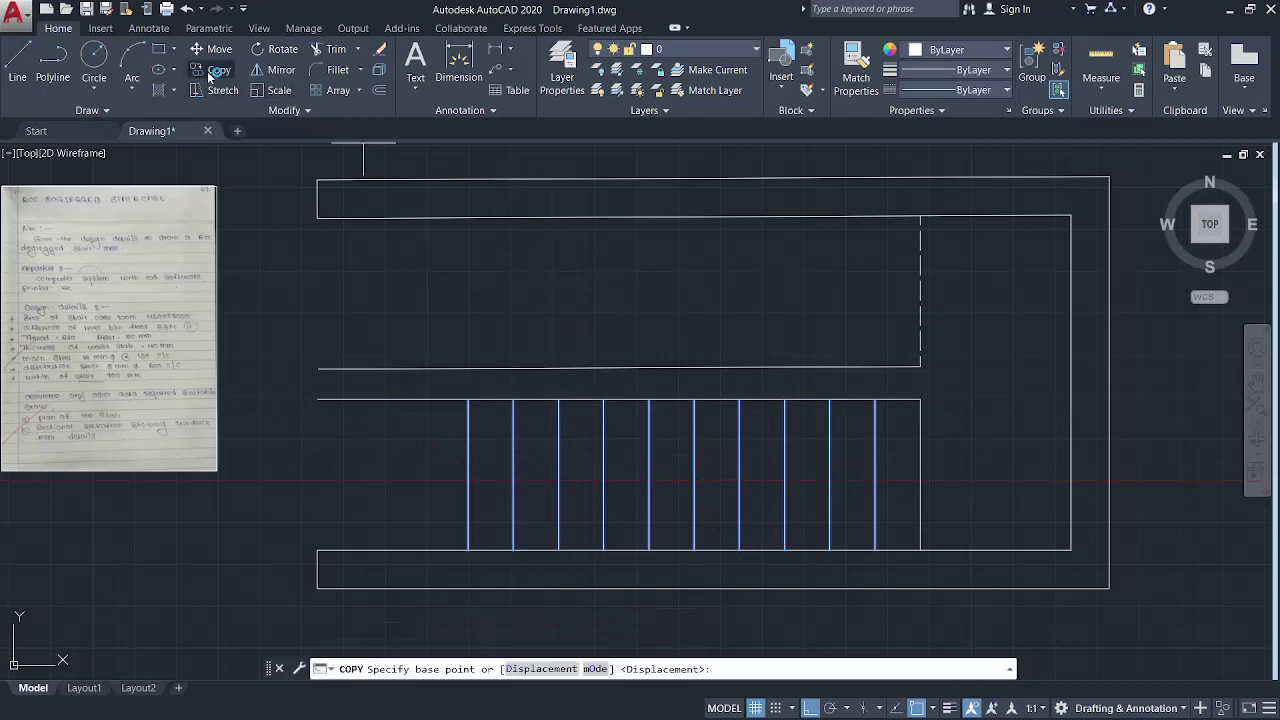
left_click(875, 549)
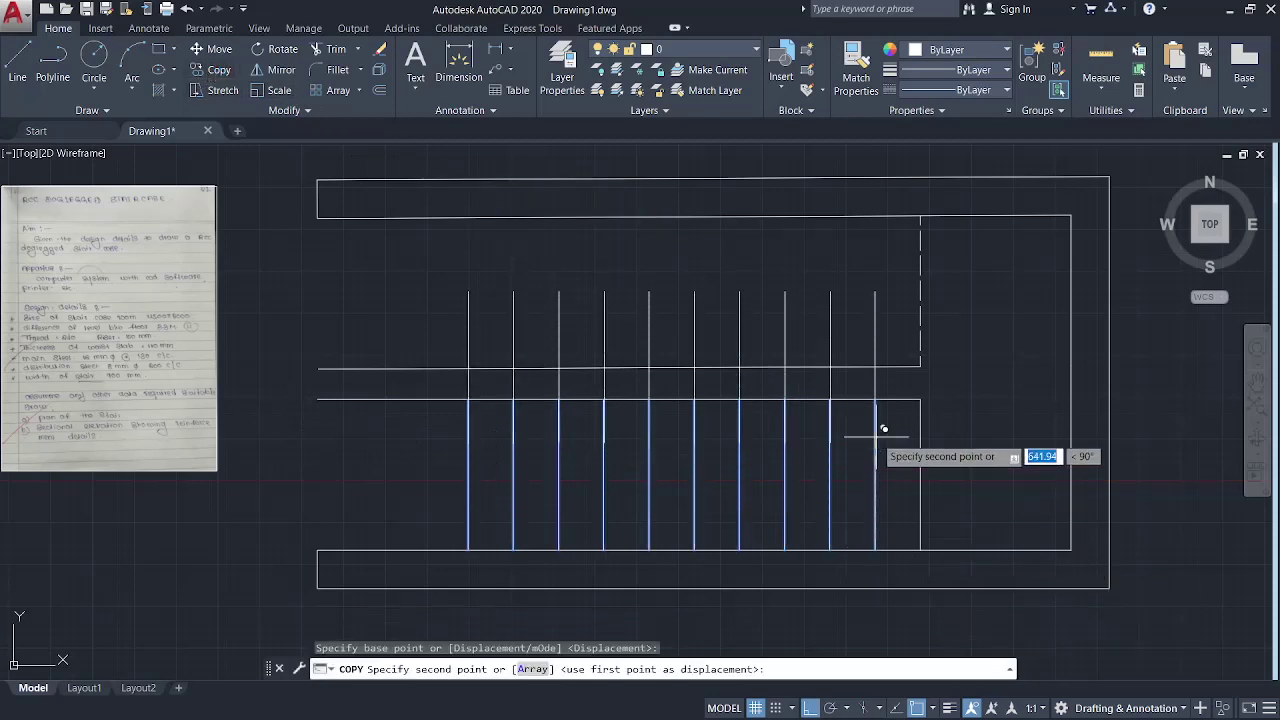
left_click(878, 367)
key("Escape")
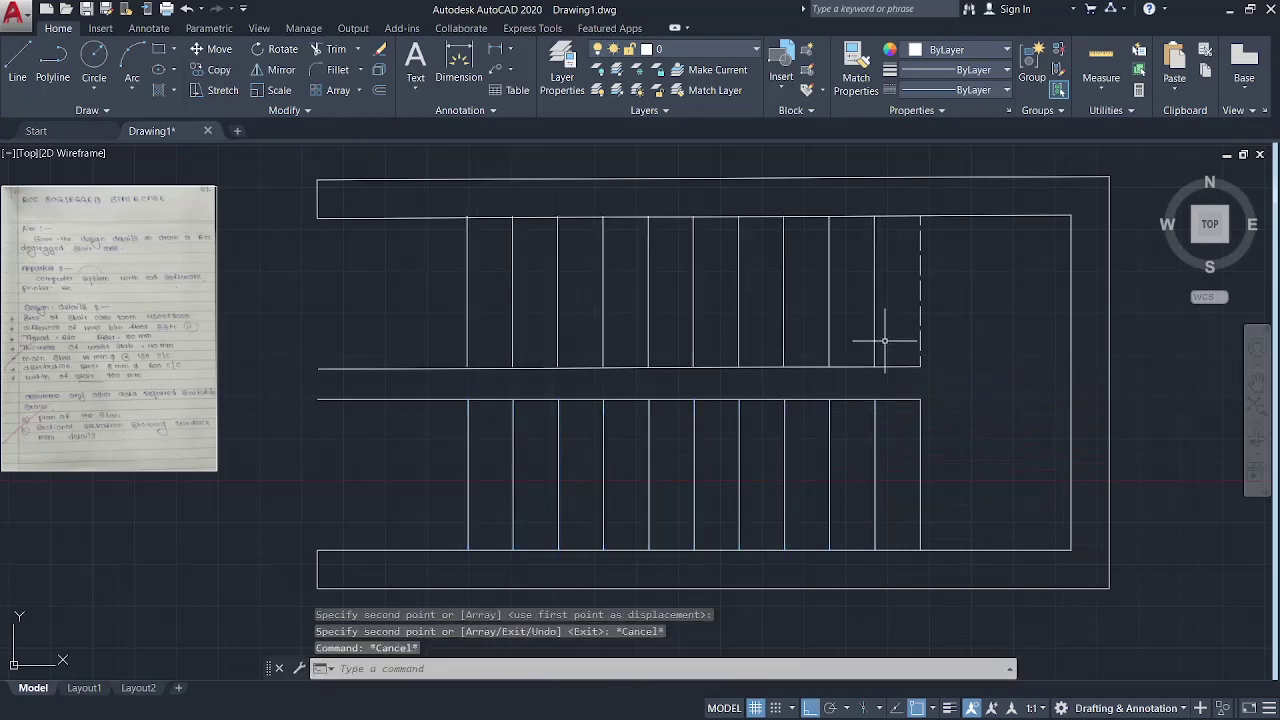
Step: Give the copied upper-flight tread lines the dashed ACAD_ISO02W100 linetype
left_click(889, 333)
left_click(436, 263)
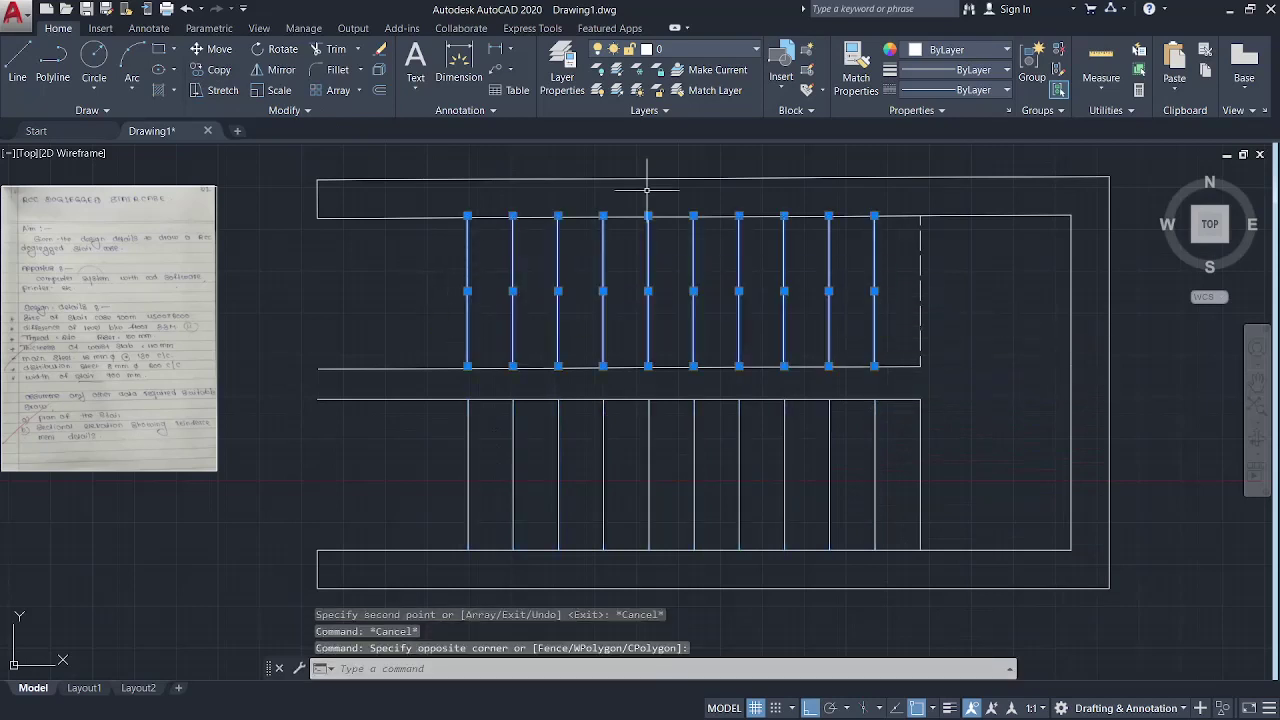
left_click(978, 90)
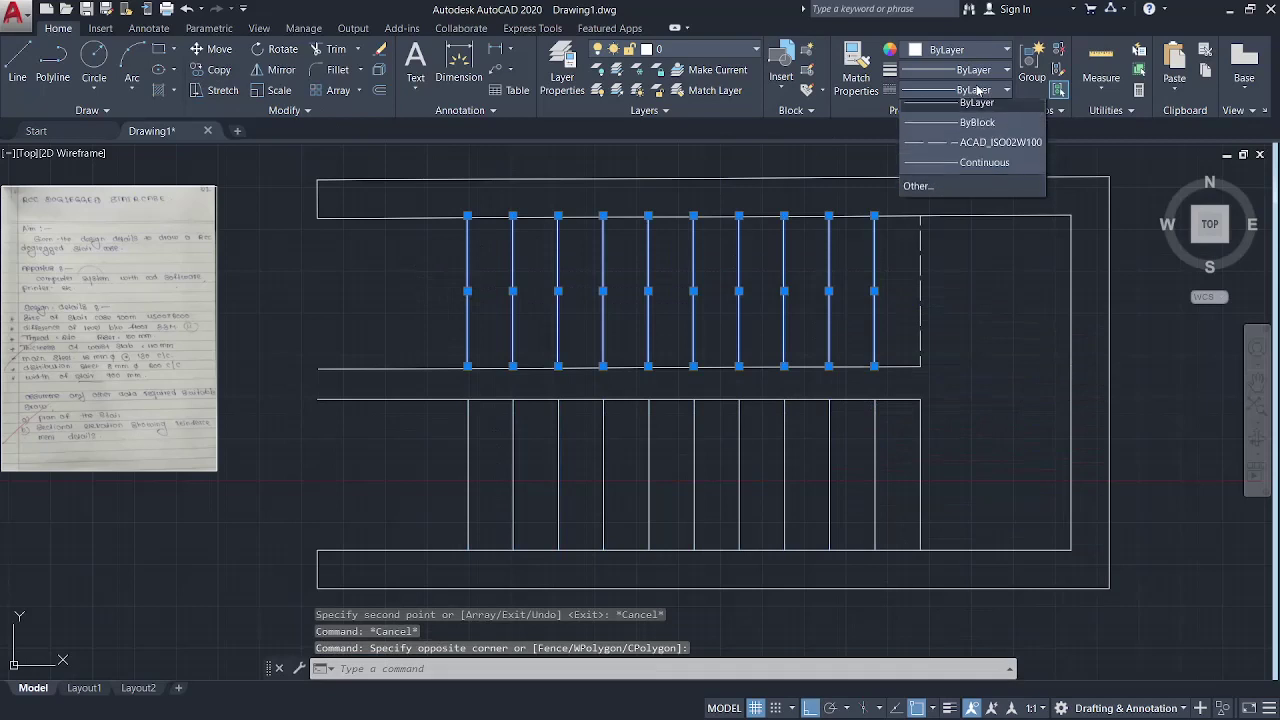
left_click(985, 151)
key("Escape")
key("Escape")
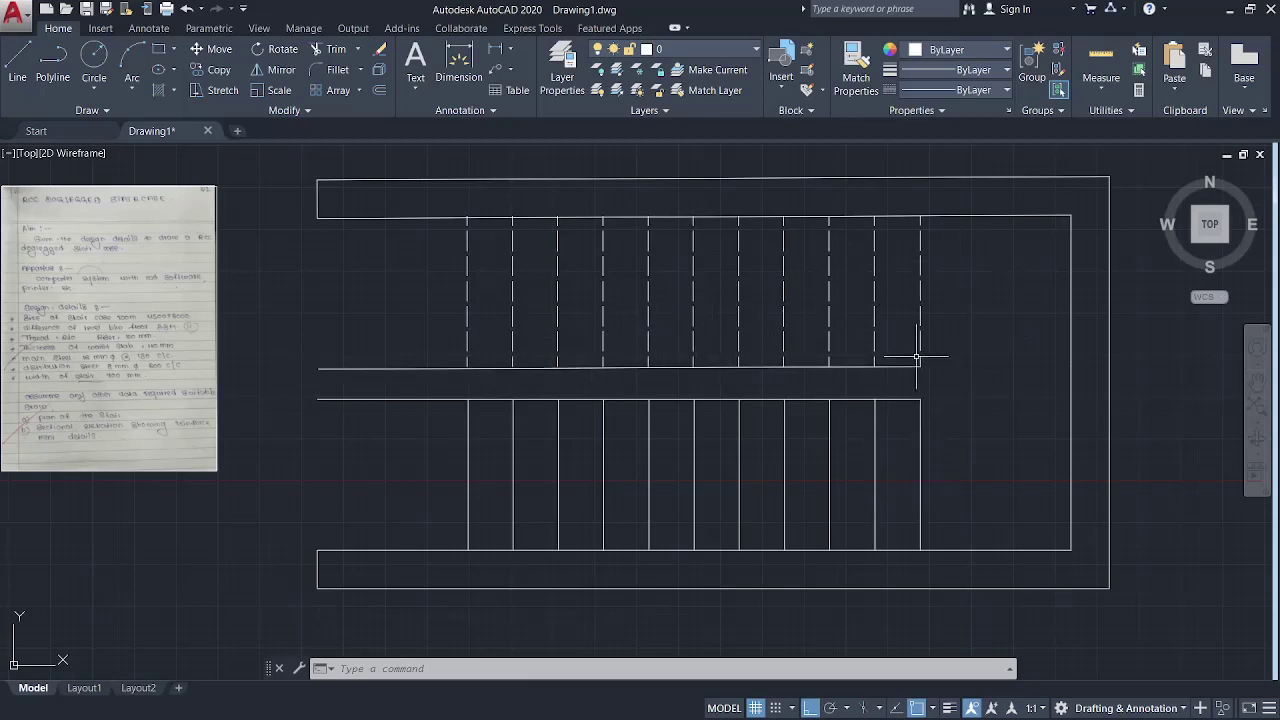
Step: Draw a line joining the right ends of the upper and lower inner lines
scroll(917, 357, "up", 5)
left_click(17, 62)
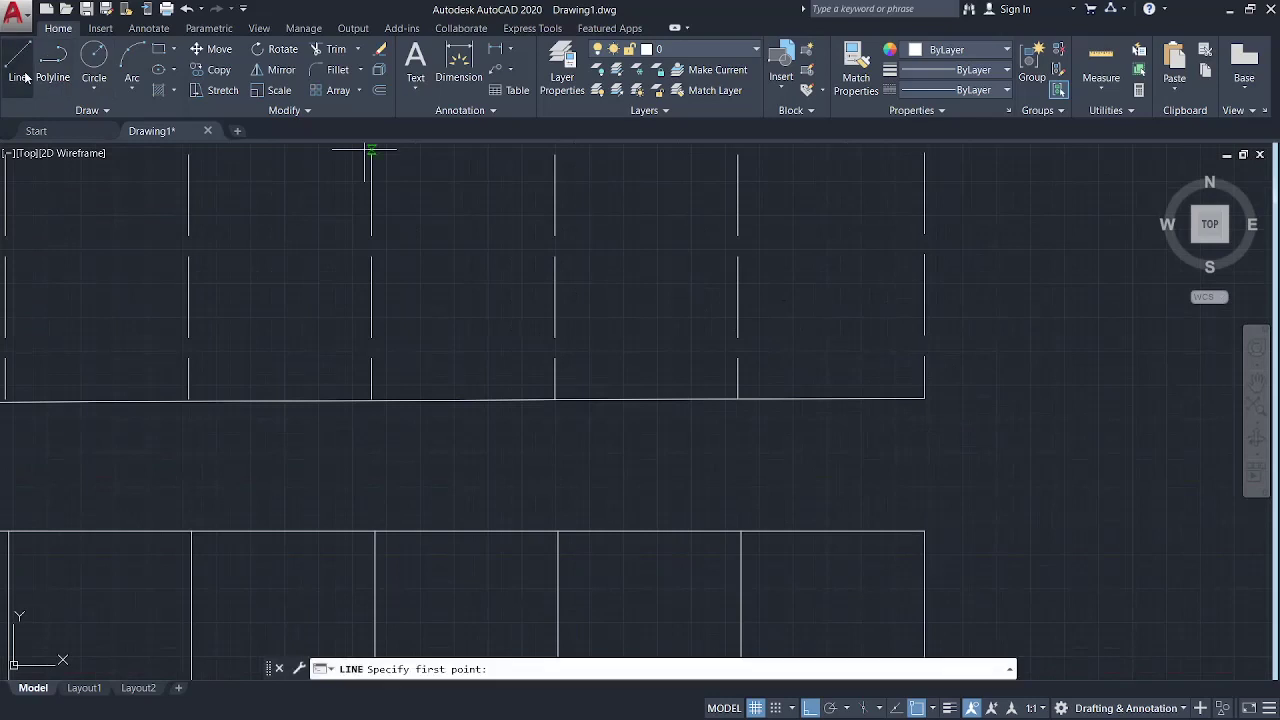
left_click(924, 398)
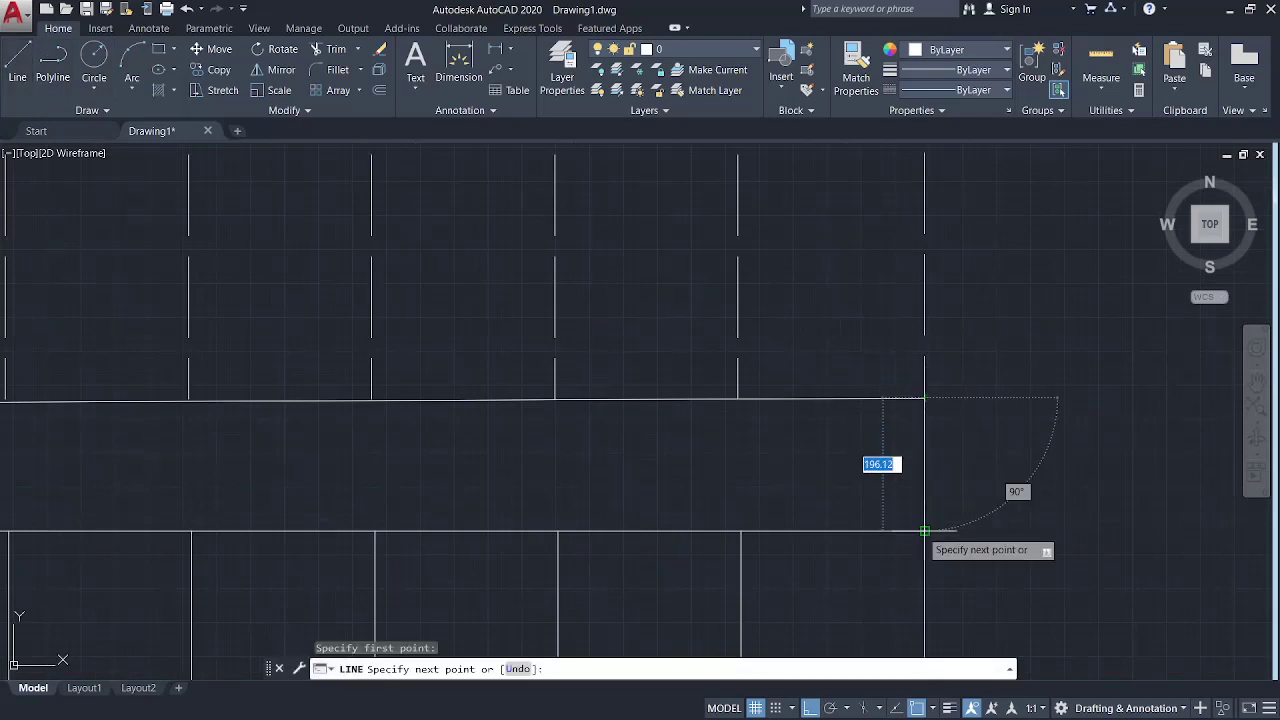
left_click(924, 532)
key("Escape")
scroll(1035, 497, "down", 5)
Step: Draw a short vertical line at the flights' left end
middle_click_drag(1035, 497, 1000, 405)
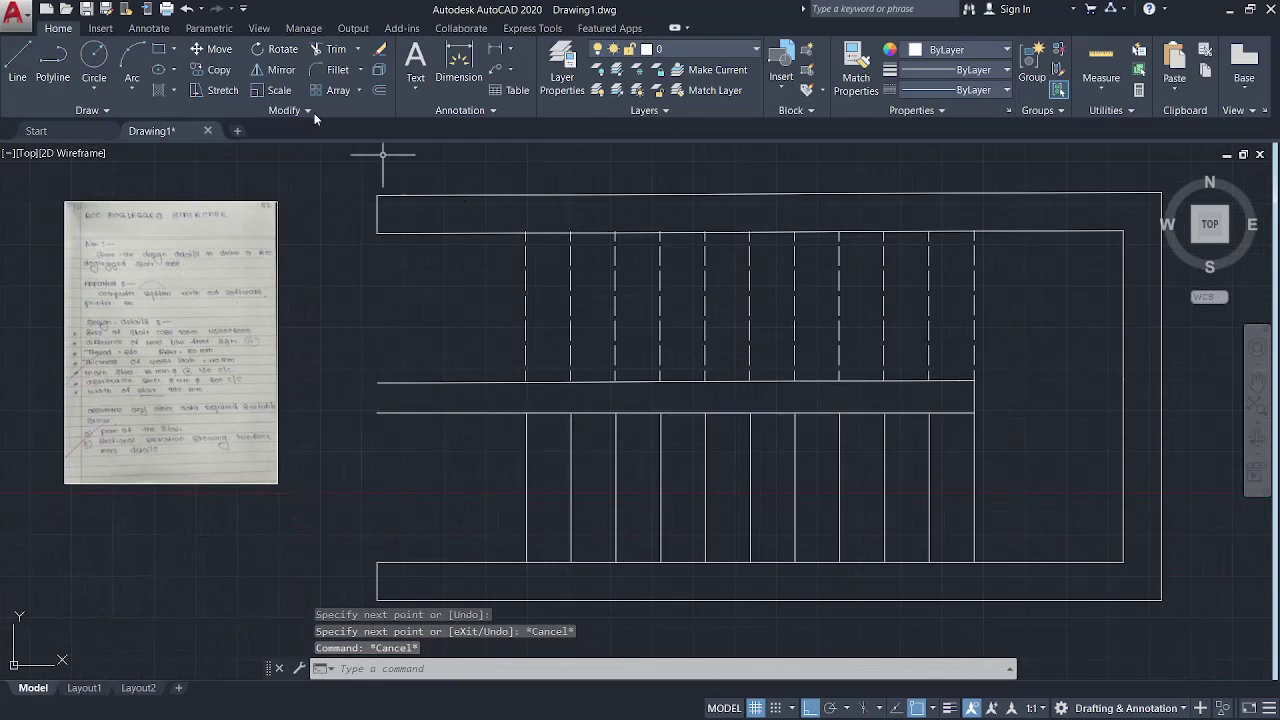
left_click(17, 62)
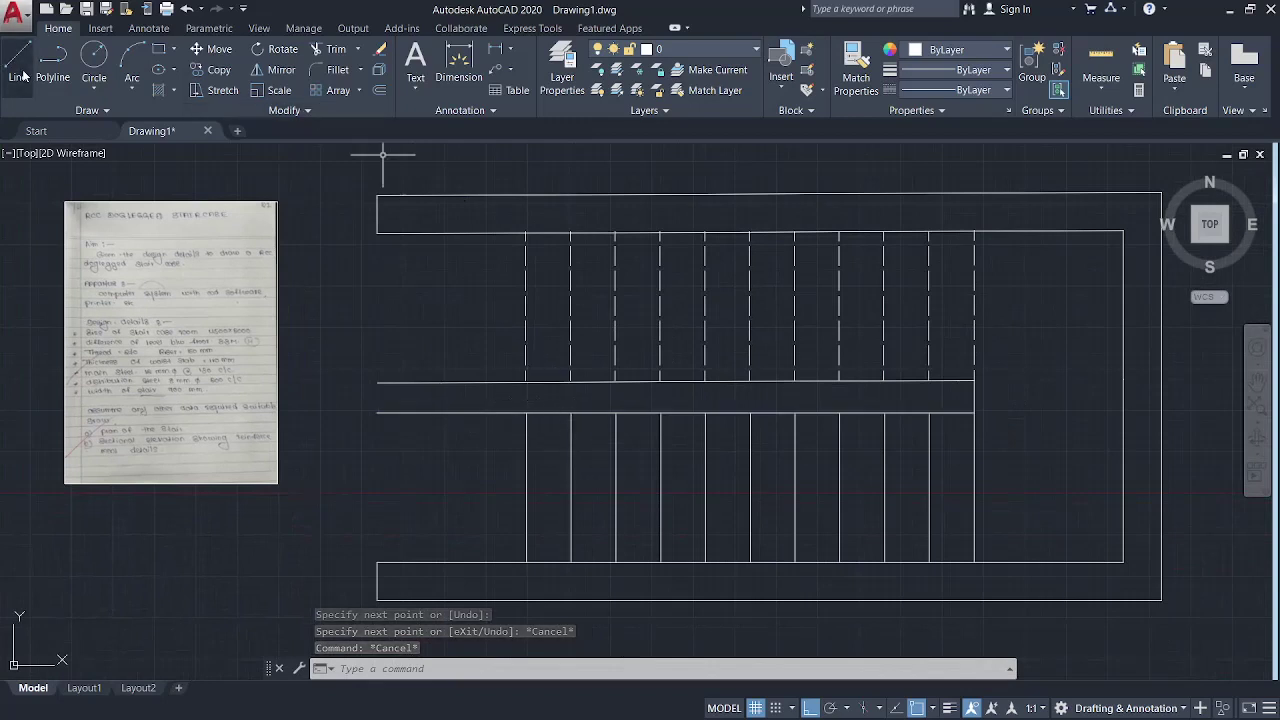
left_click(527, 411)
left_click(527, 383)
key("Escape")
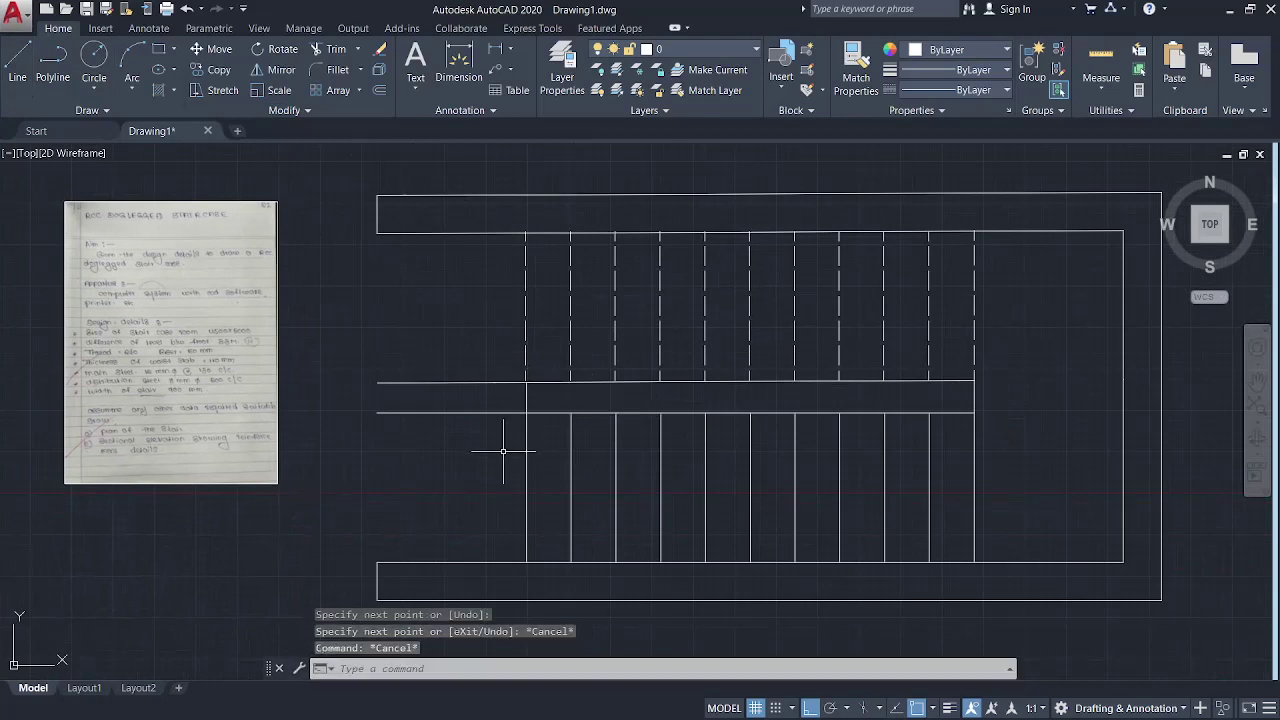
type("tr")
Step: Trim off the left stubs of both horizontal lines, using all edges as cutting edges
key("Return")
key("Return")
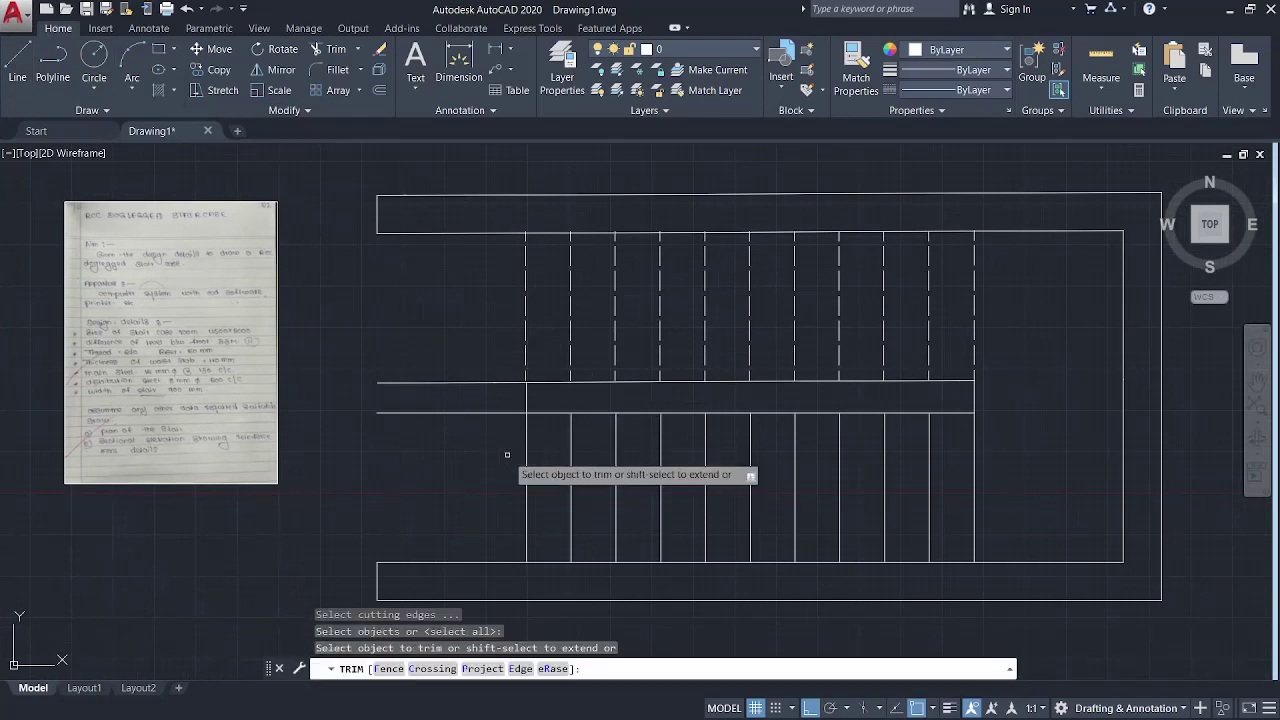
left_click(507, 485)
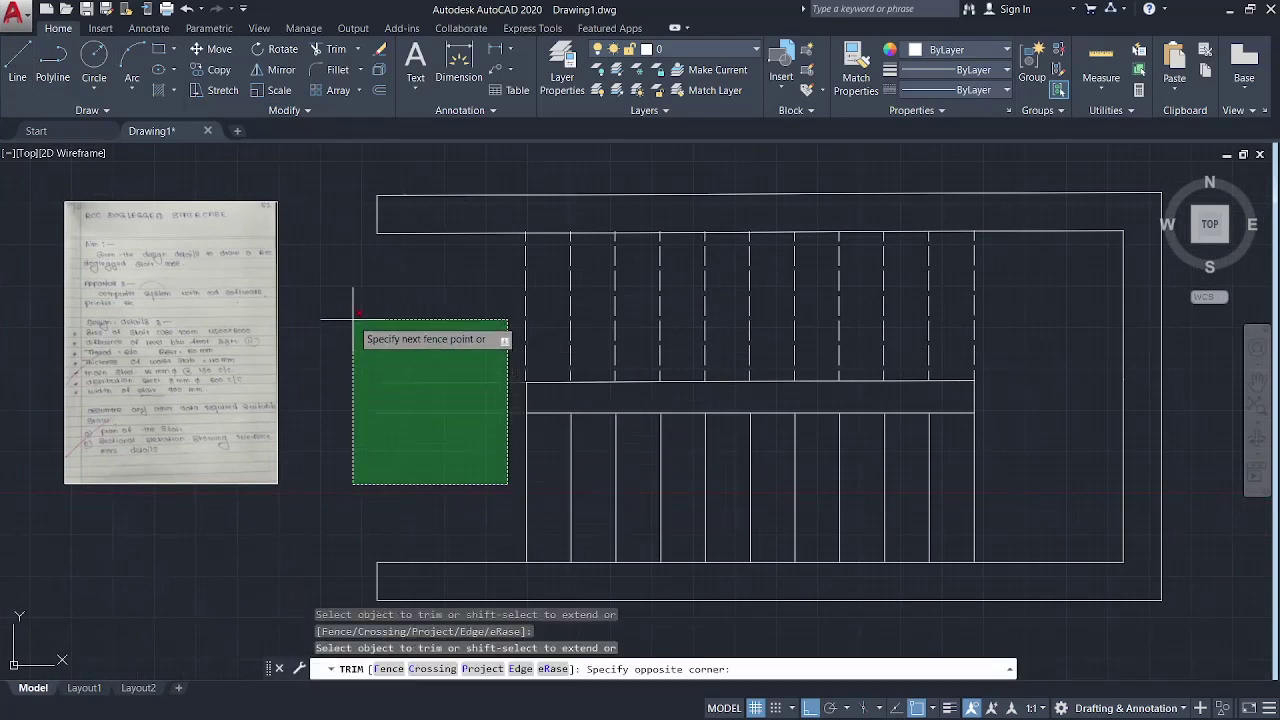
left_click(352, 287)
key("Escape")
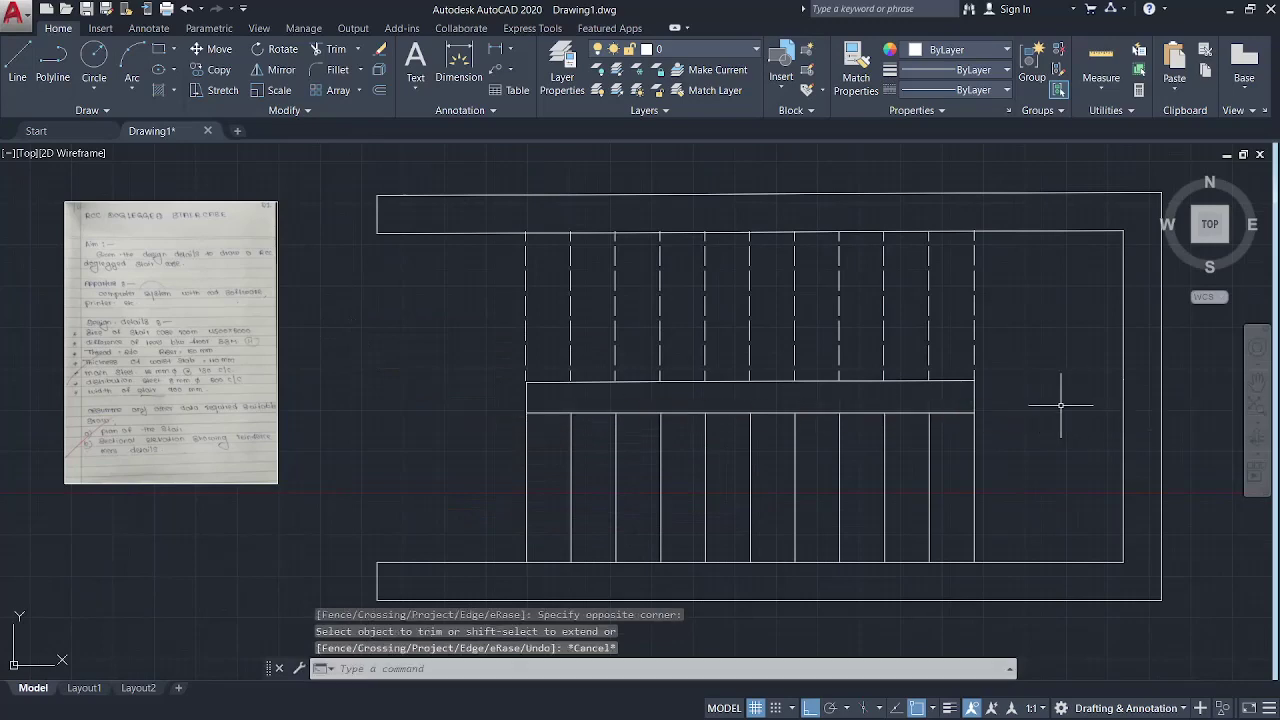
key("Escape")
scroll(1062, 400, "down", 3)
middle_click_drag(1043, 414, 822, 404)
scroll(822, 404, "up", 2)
scroll(831, 401, "up", 2)
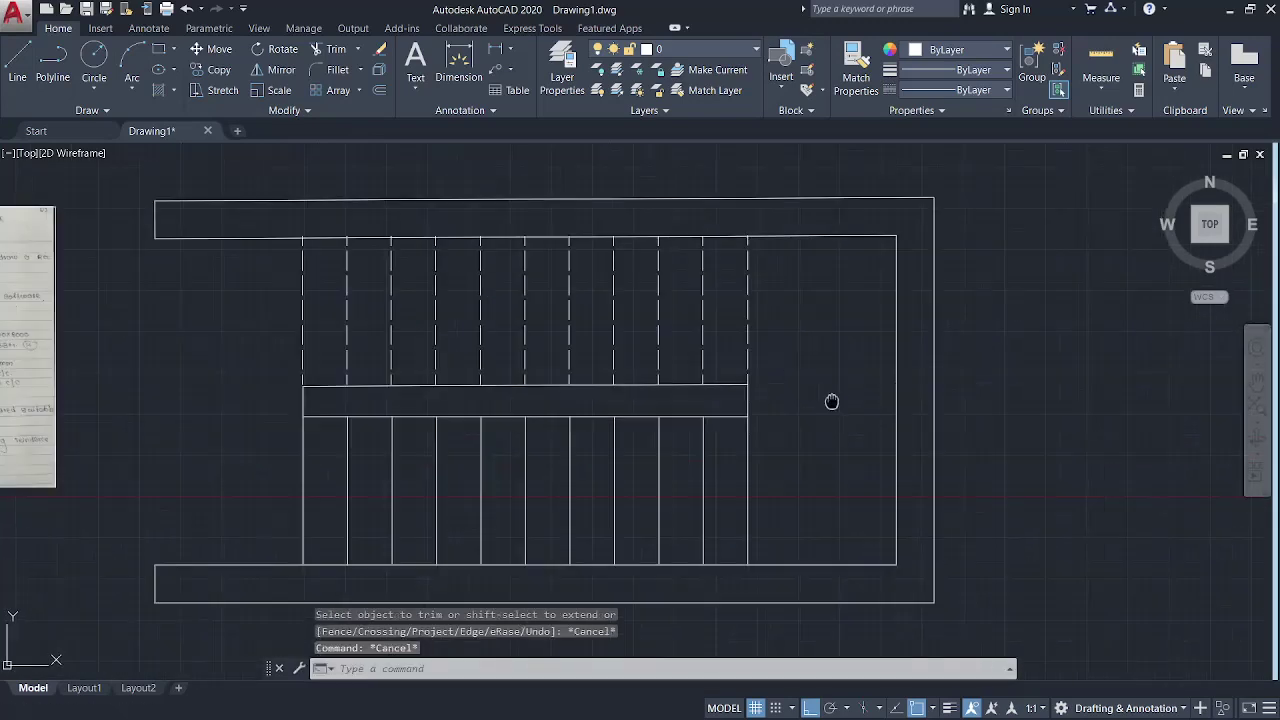
scroll(835, 405, "down", 2)
middle_click_drag(780, 420, 772, 399)
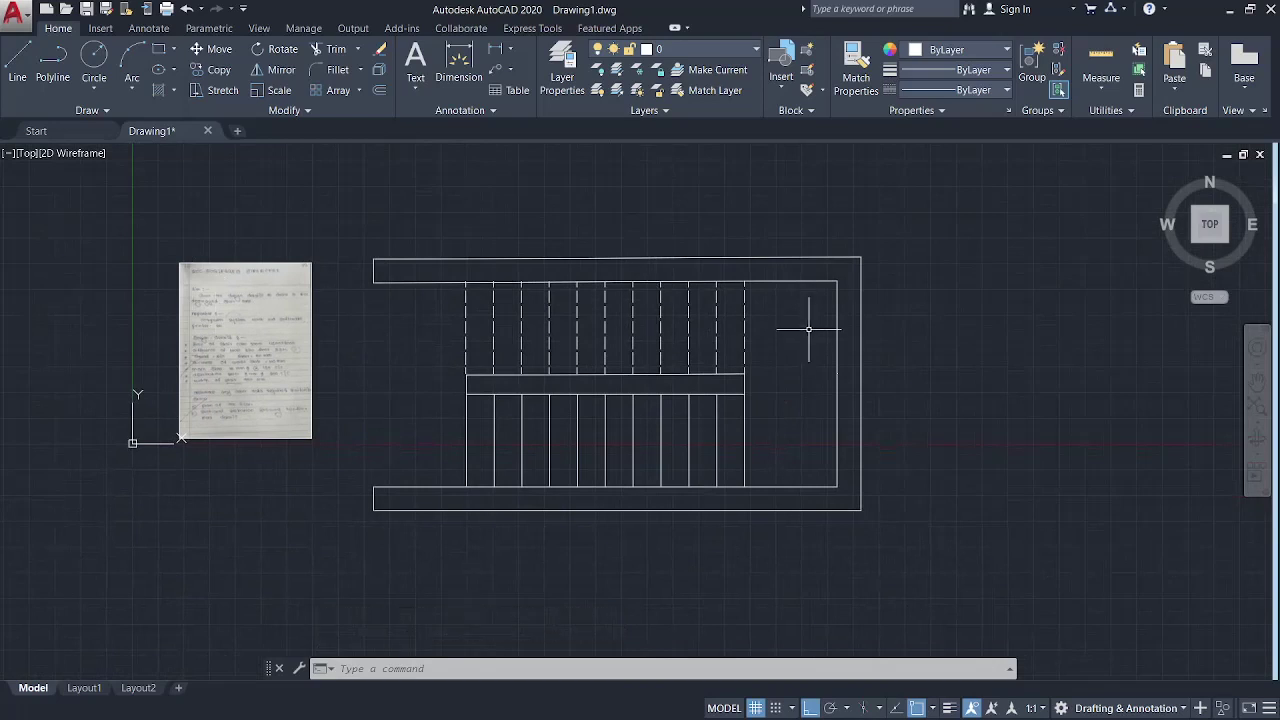
middle_click_drag(838, 390, 847, 409)
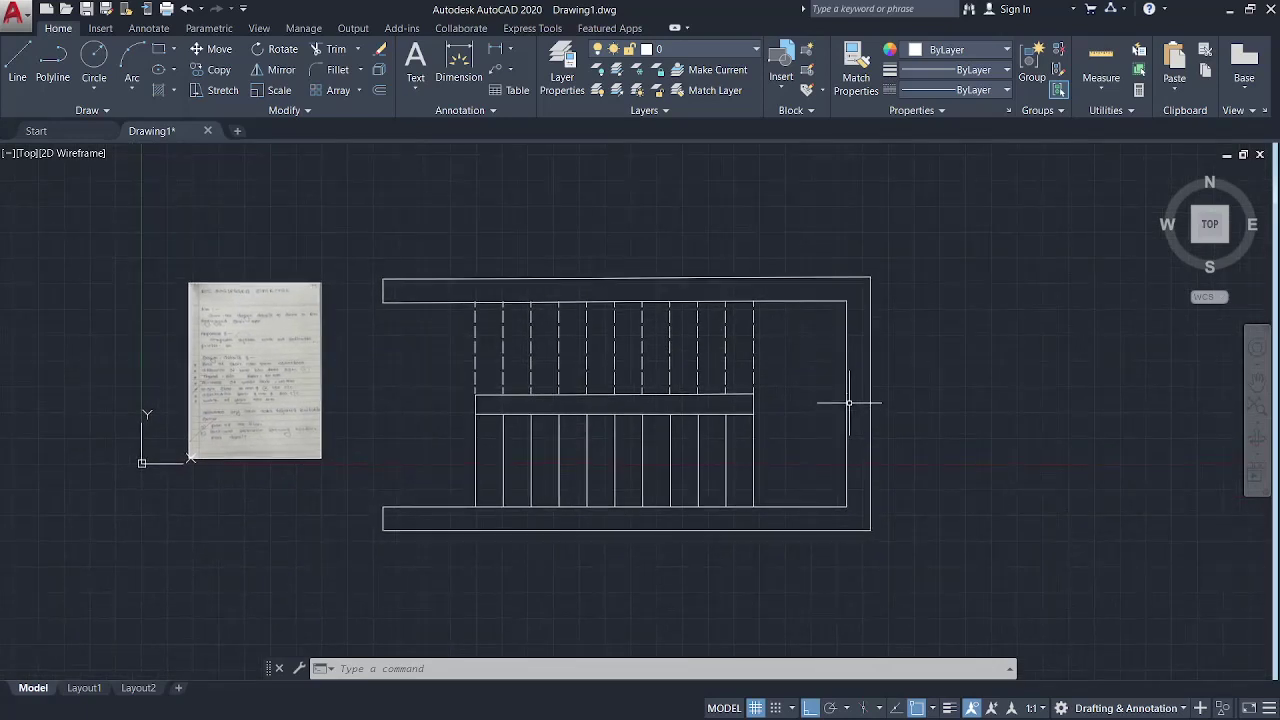
middle_click_drag(945, 298, 926, 358)
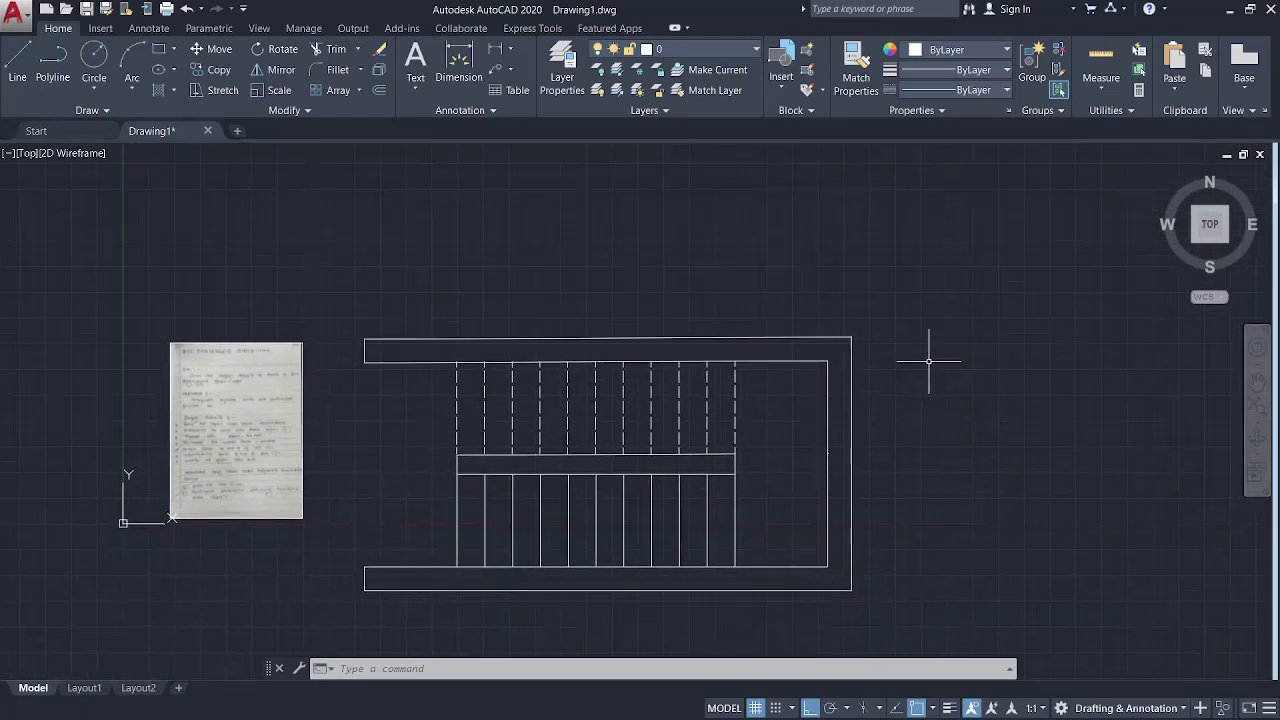
scroll(913, 328, "down", 2)
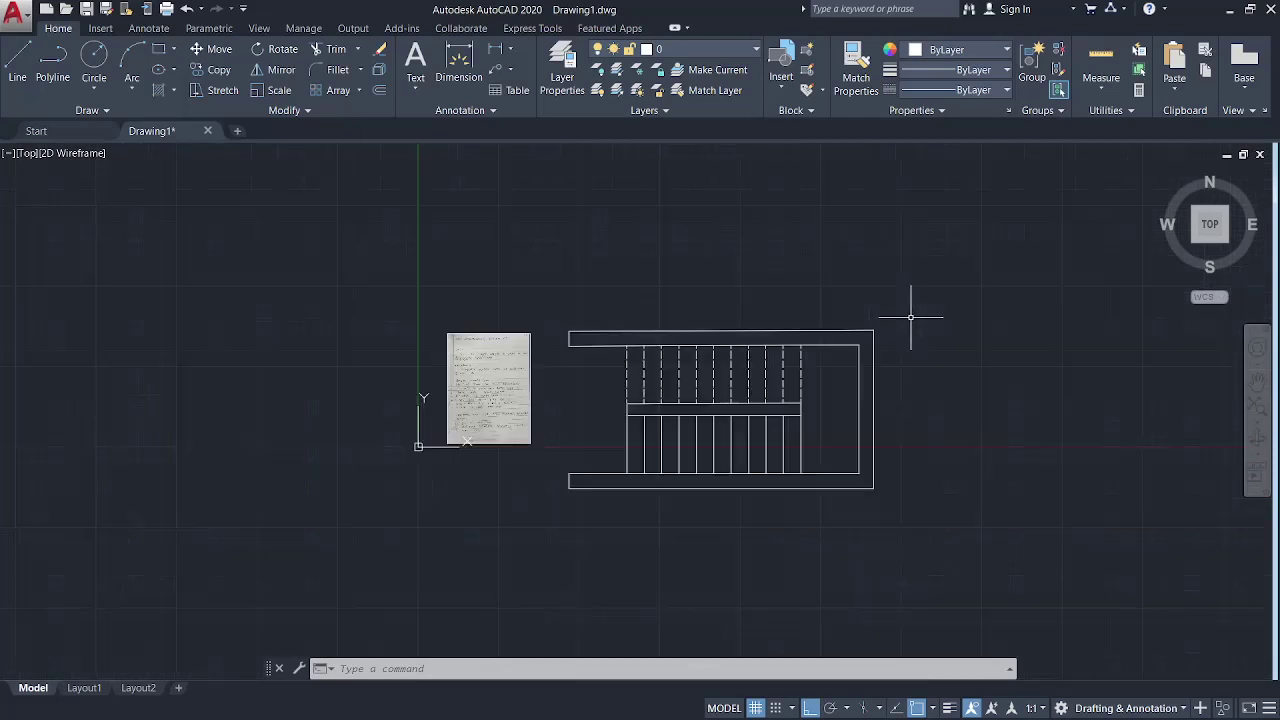
middle_click_drag(908, 309, 874, 371)
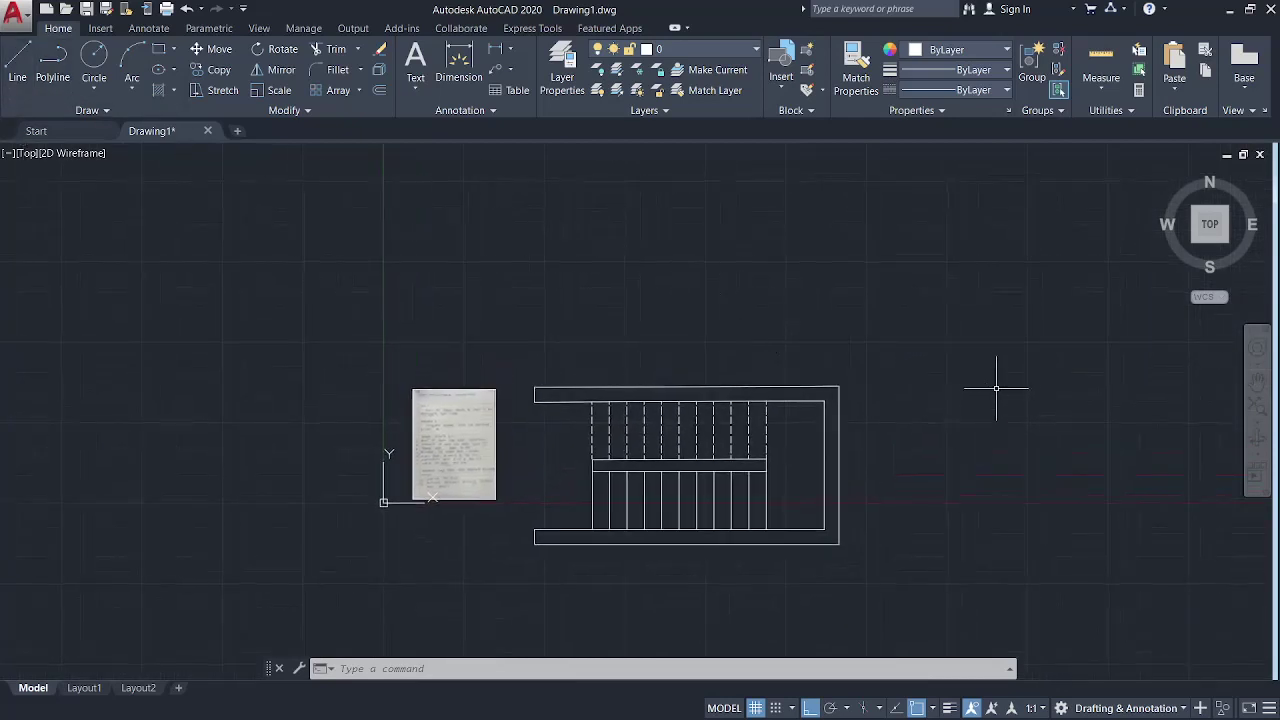
middle_click_drag(994, 386, 949, 403)
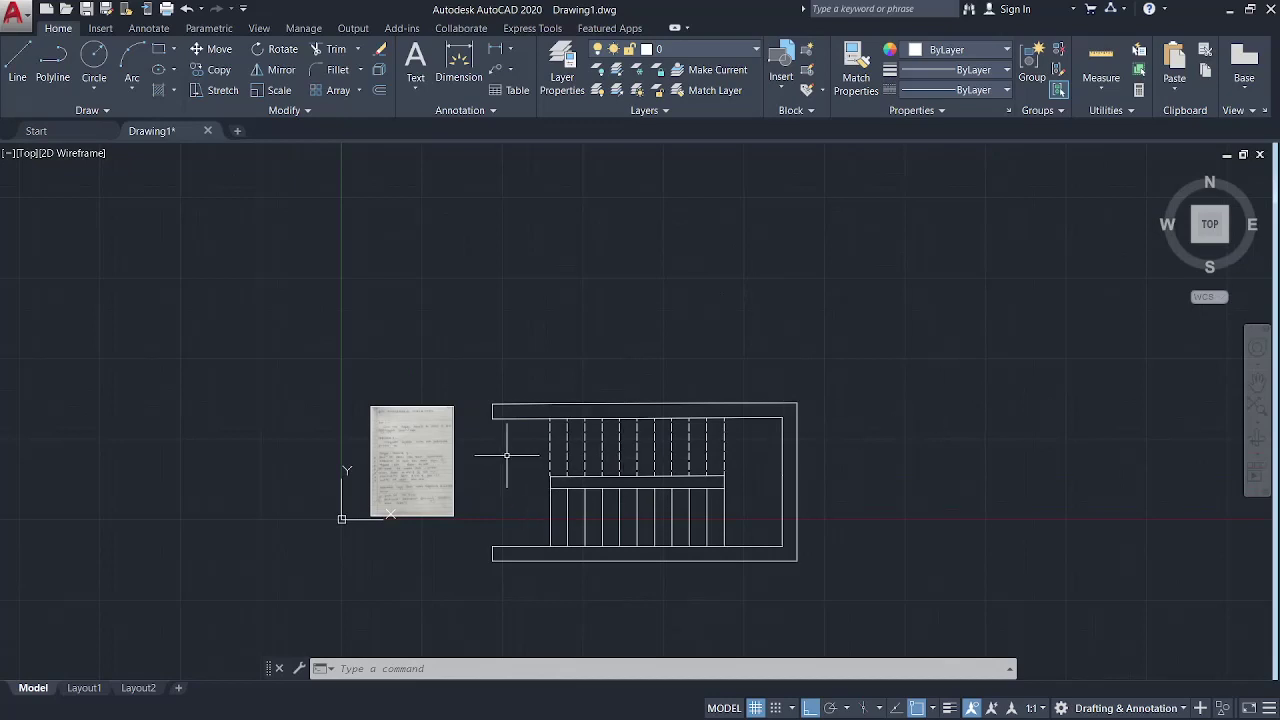
scroll(522, 440, "up", 2)
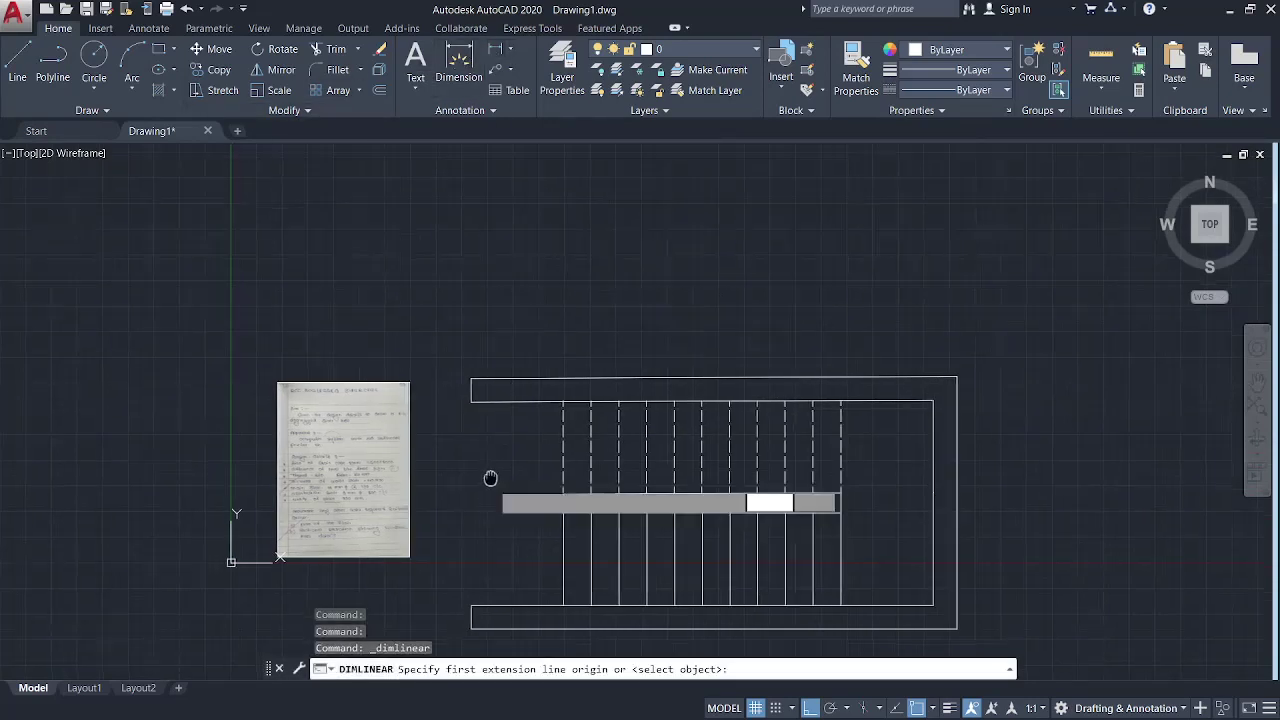
middle_click_drag(491, 480, 467, 368)
left_click(911, 291)
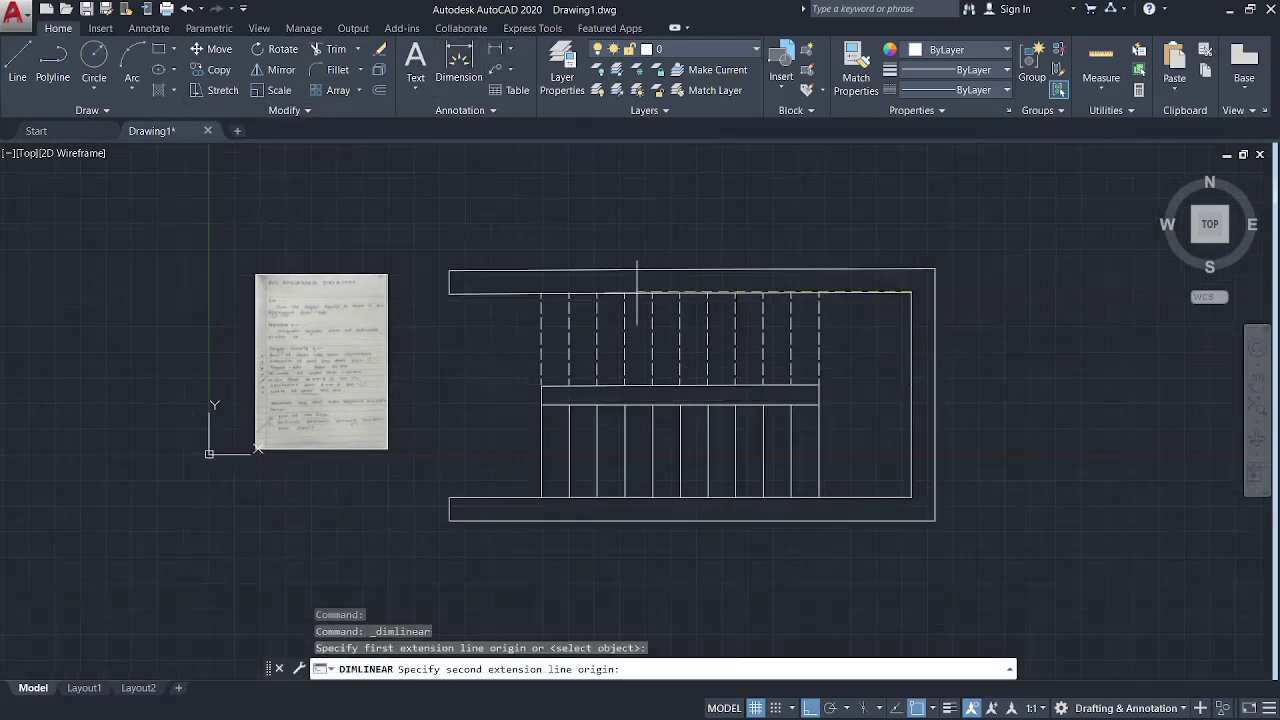
left_click(449, 294)
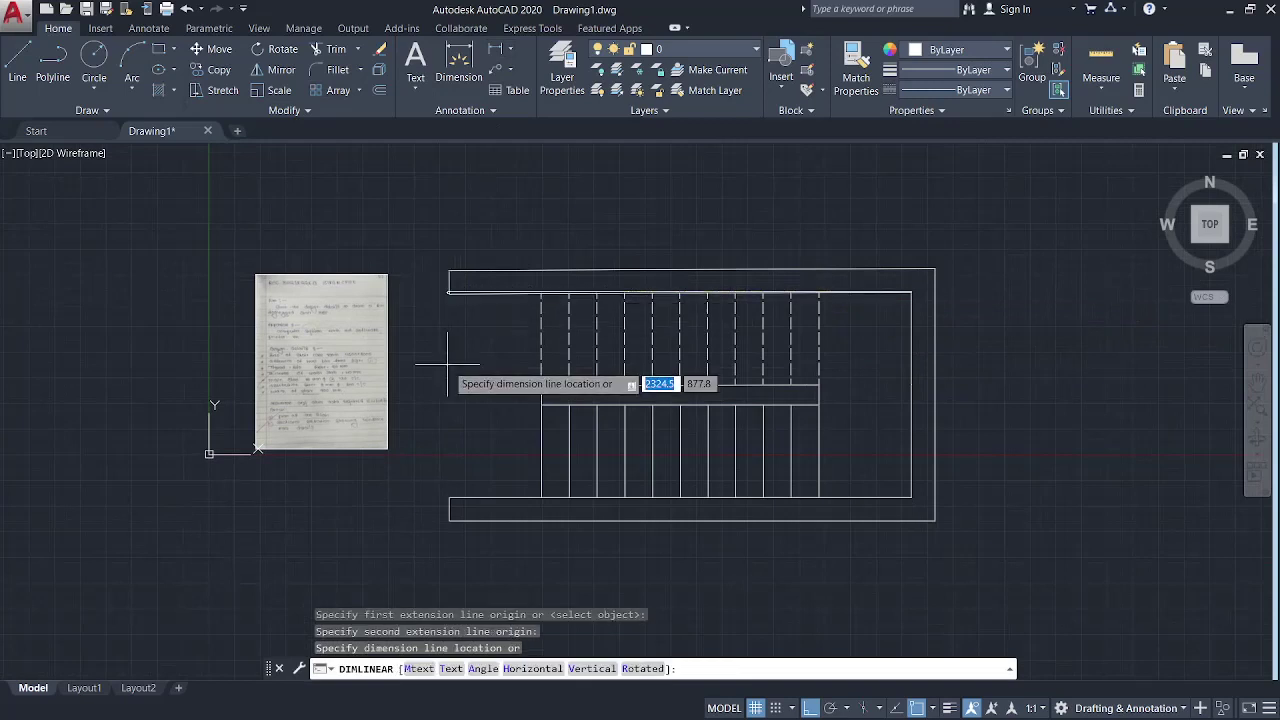
left_click(515, 565)
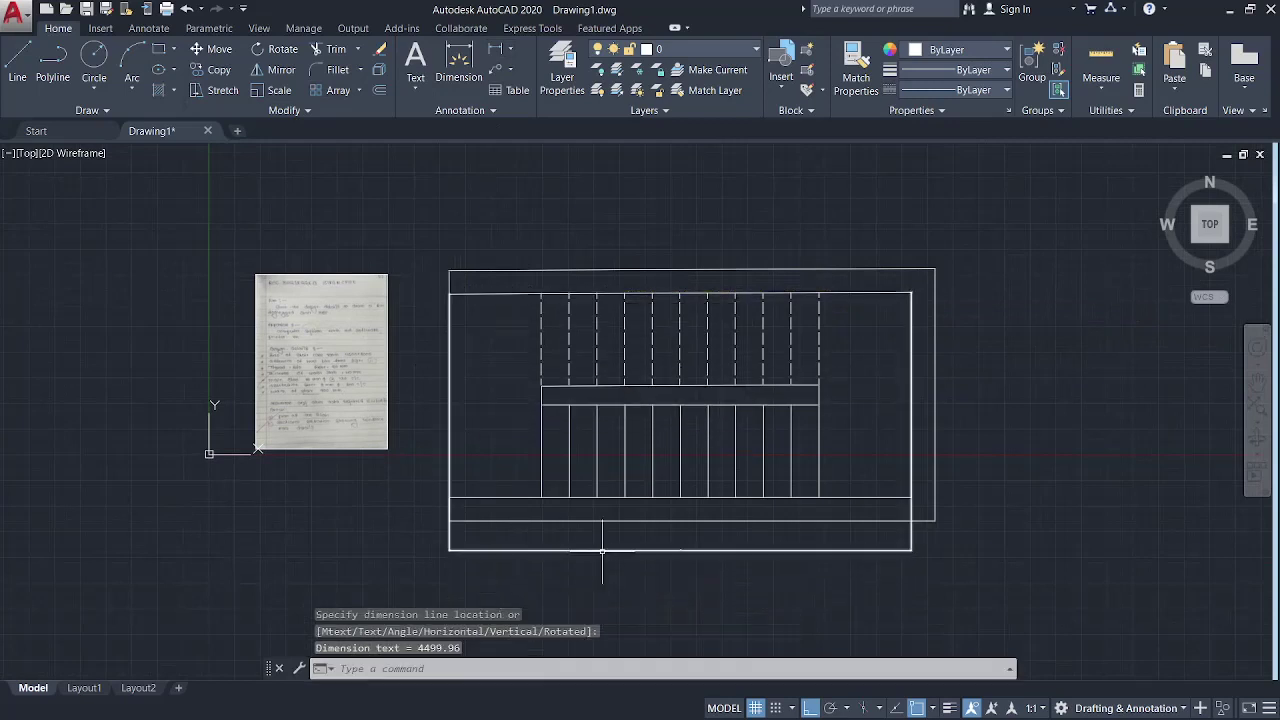
scroll(671, 543, "up", 5)
scroll(729, 566, "up", 3)
scroll(630, 491, "up", 3)
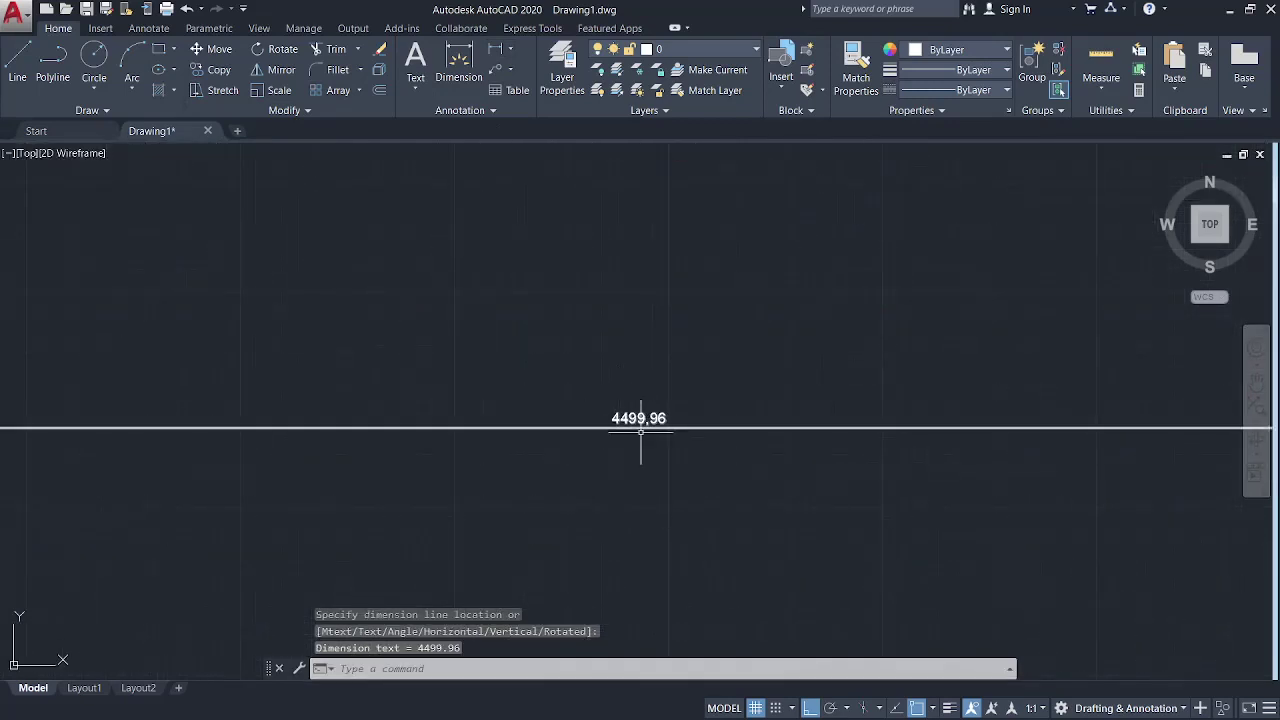
scroll(685, 484, "up", 3)
scroll(685, 484, "down", 10)
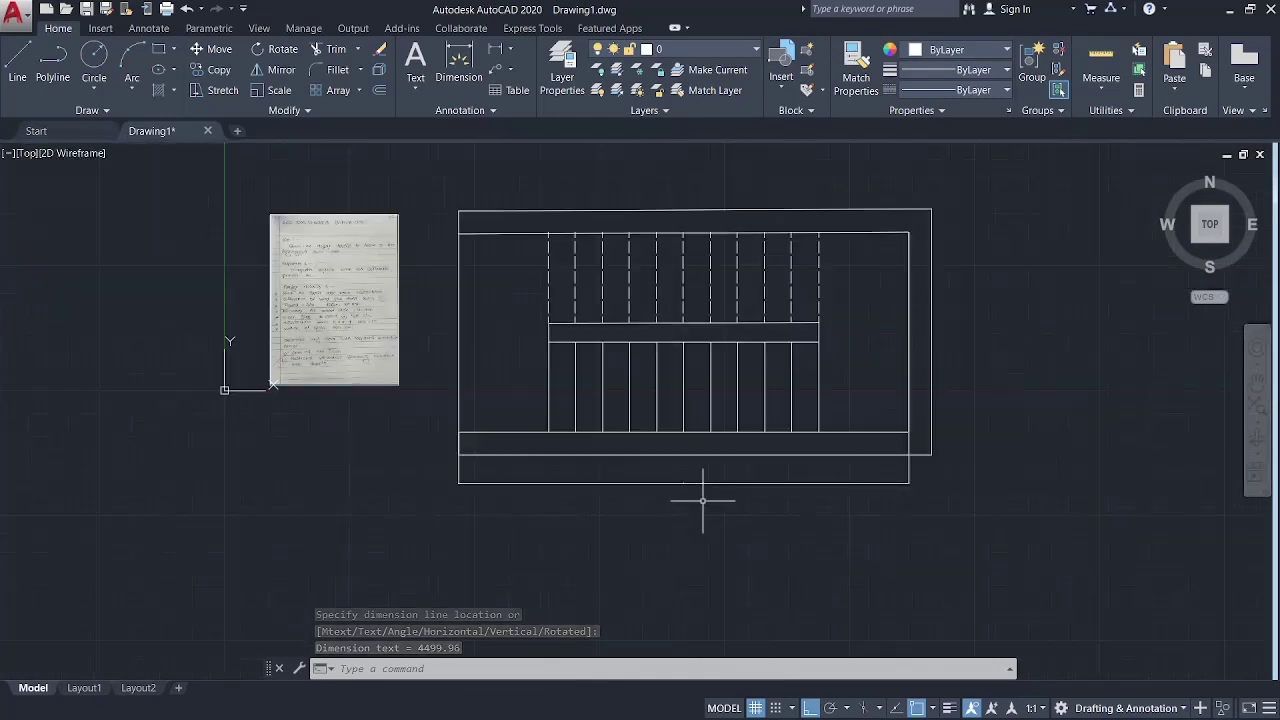
scroll(700, 461, "up", 4)
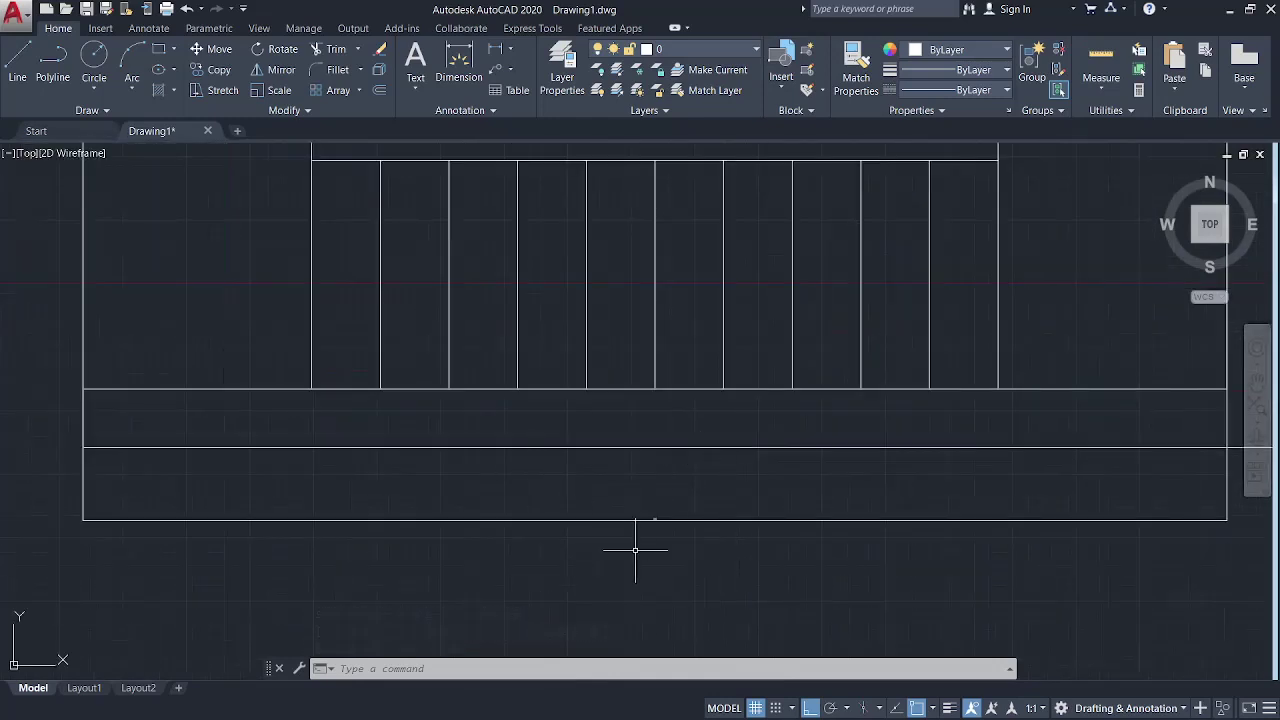
left_click(666, 562)
left_click(540, 480)
Step: Delete the temporary dimension and offset the right inner wall line 4500 to the left
key("Delete")
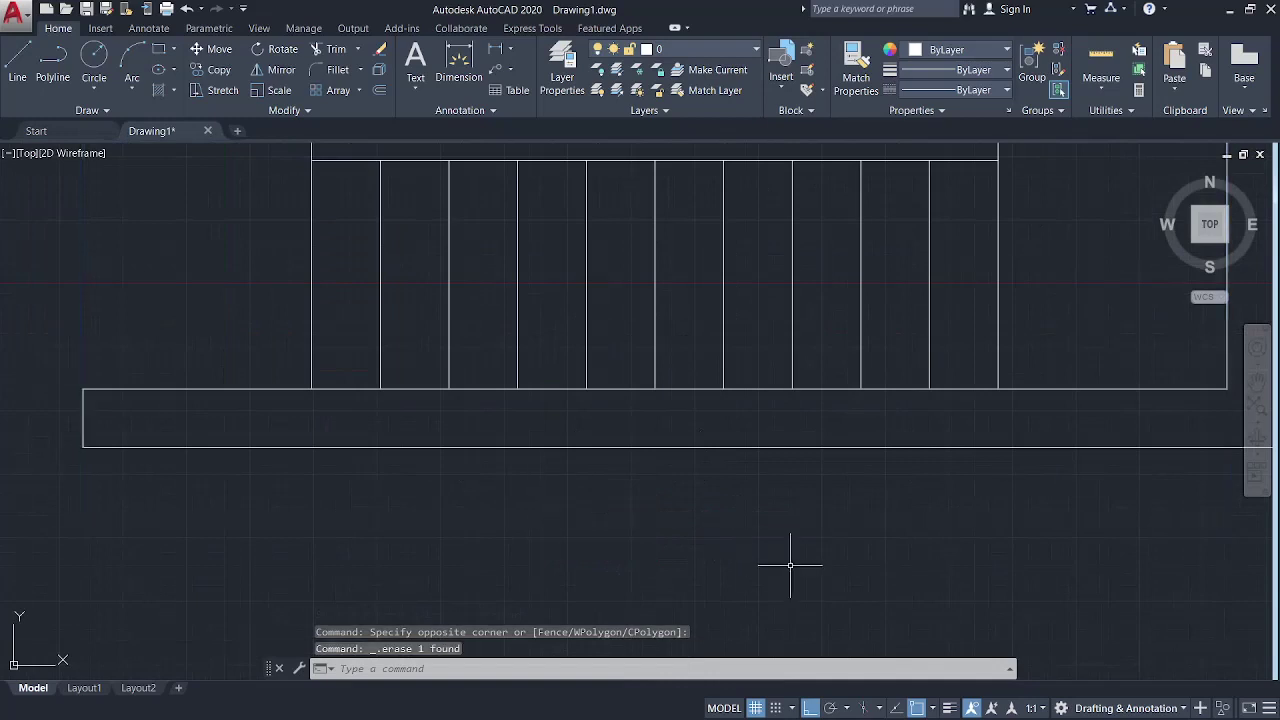
scroll(786, 566, "down", 4)
key("Return")
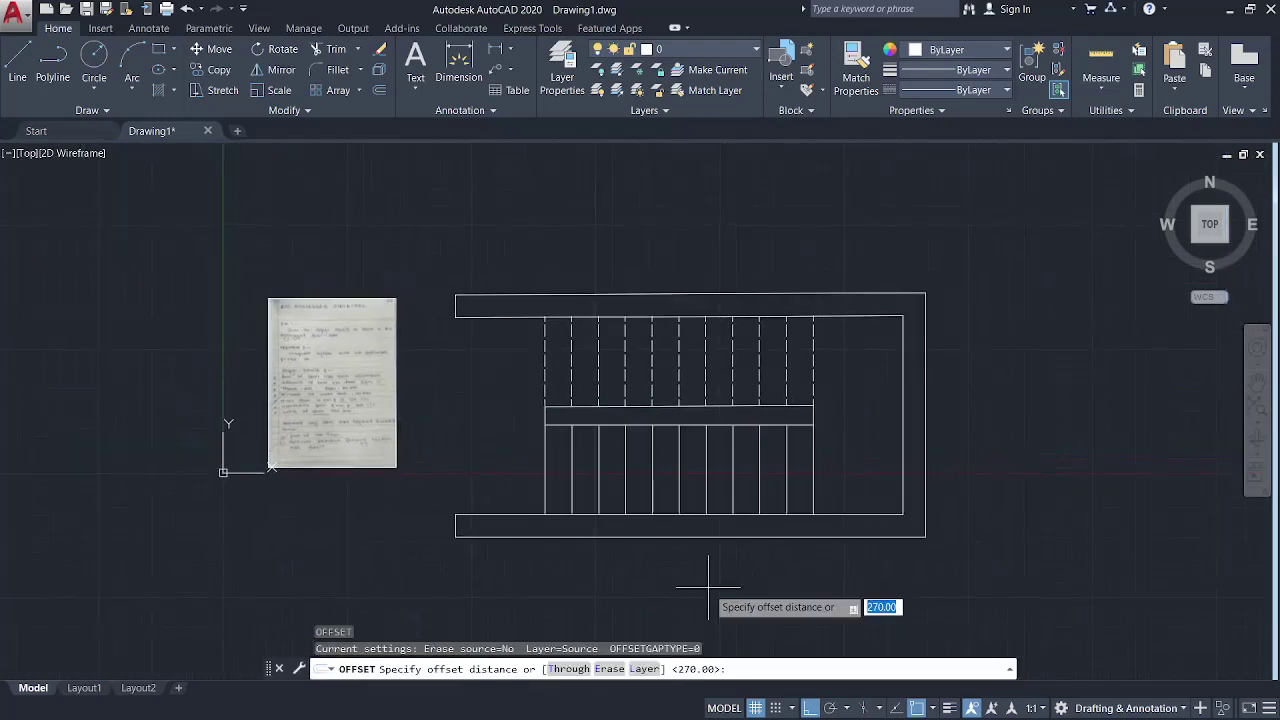
key("Return")
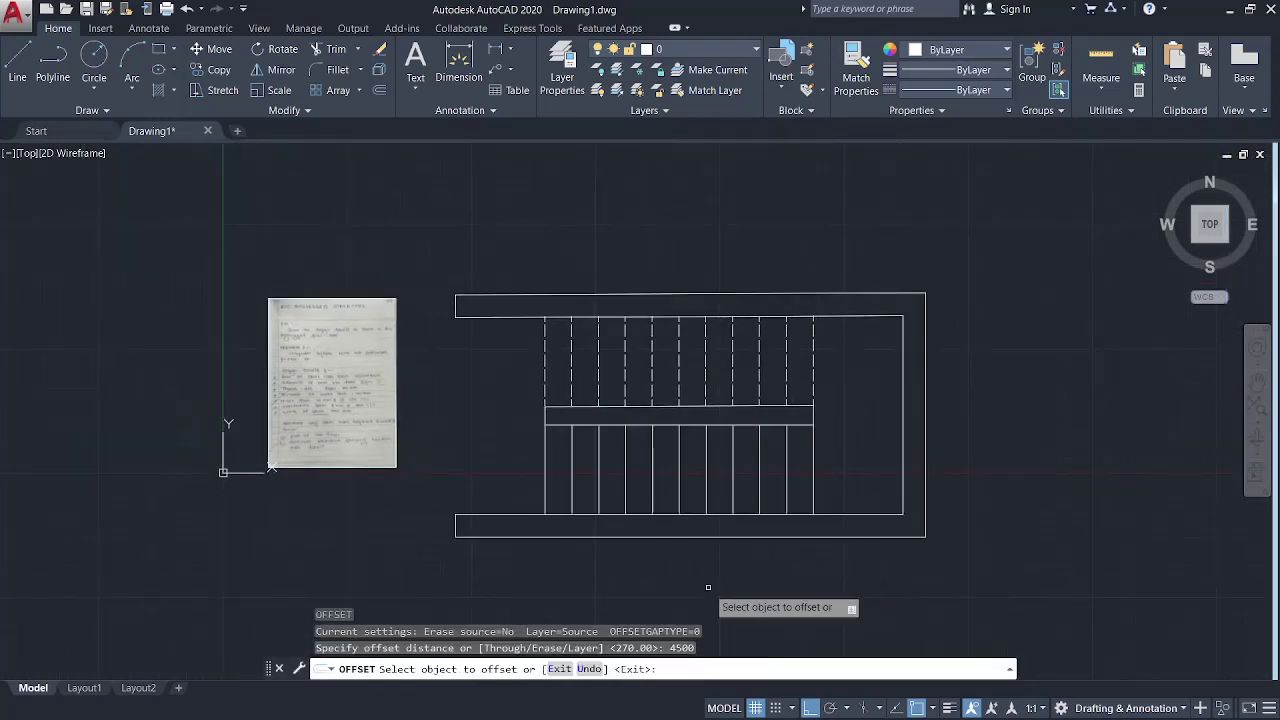
left_click(903, 430)
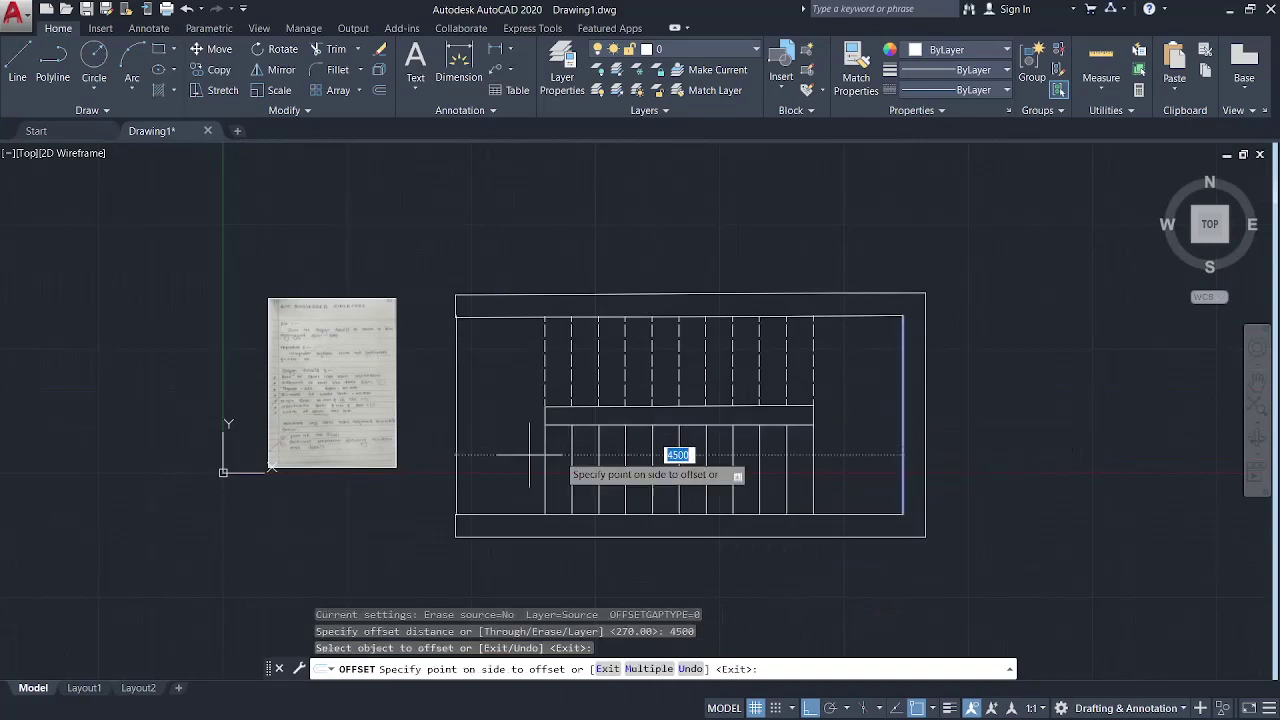
left_click(520, 376)
scroll(462, 319, "up", 4)
scroll(450, 300, "up", 2)
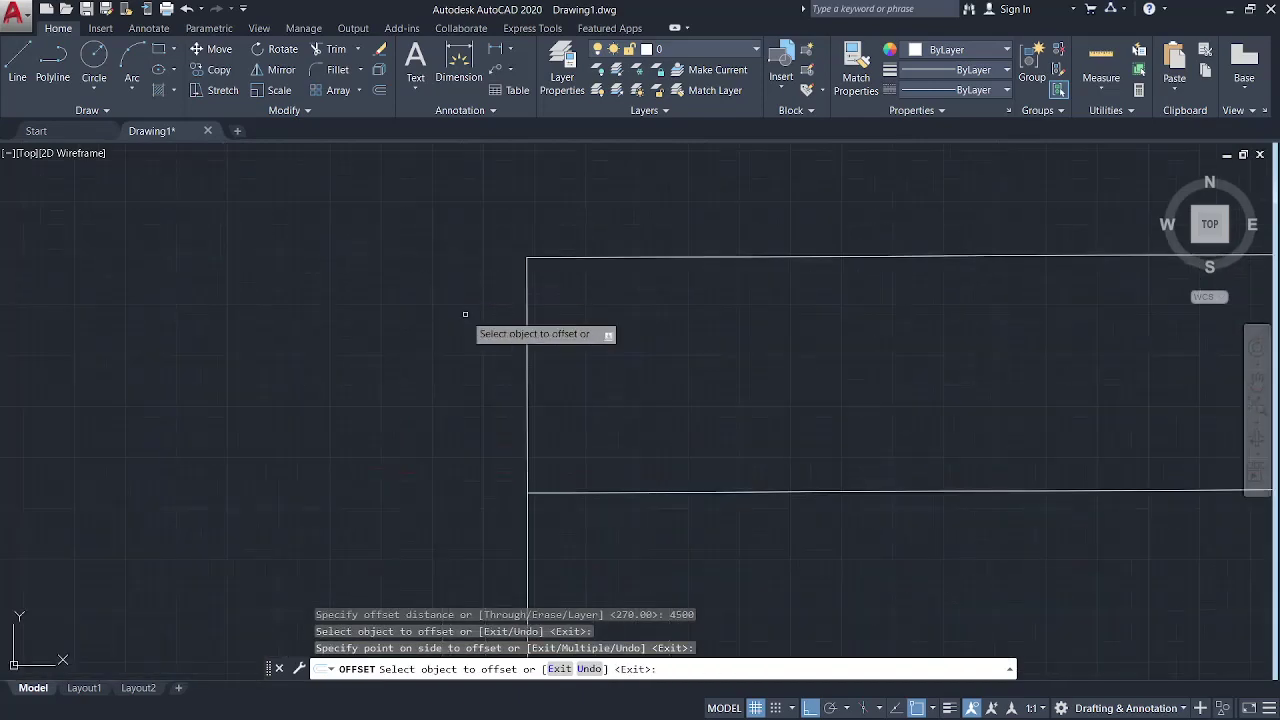
key("Escape")
key("Escape")
scroll(588, 540, "down", 5)
middle_click_drag(588, 540, 492, 351)
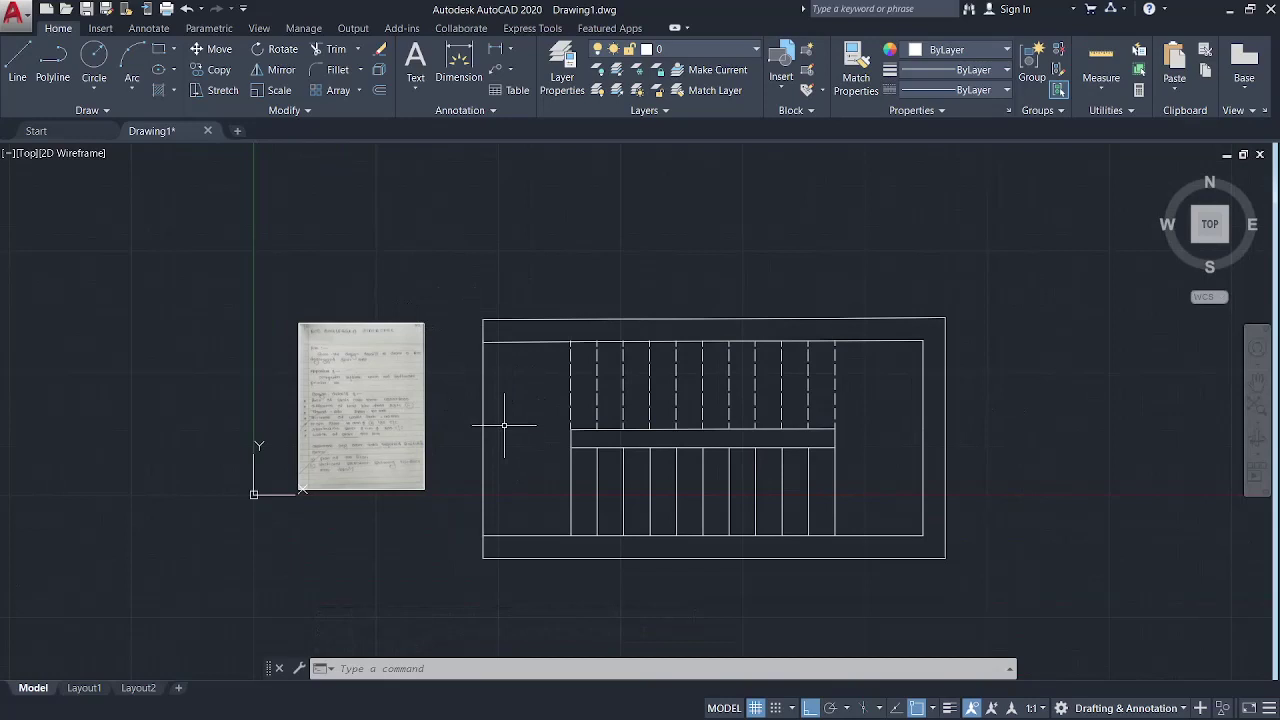
Step: Offset the new left inner wall line 230 further left for the outer wall
type("o")
key("Return")
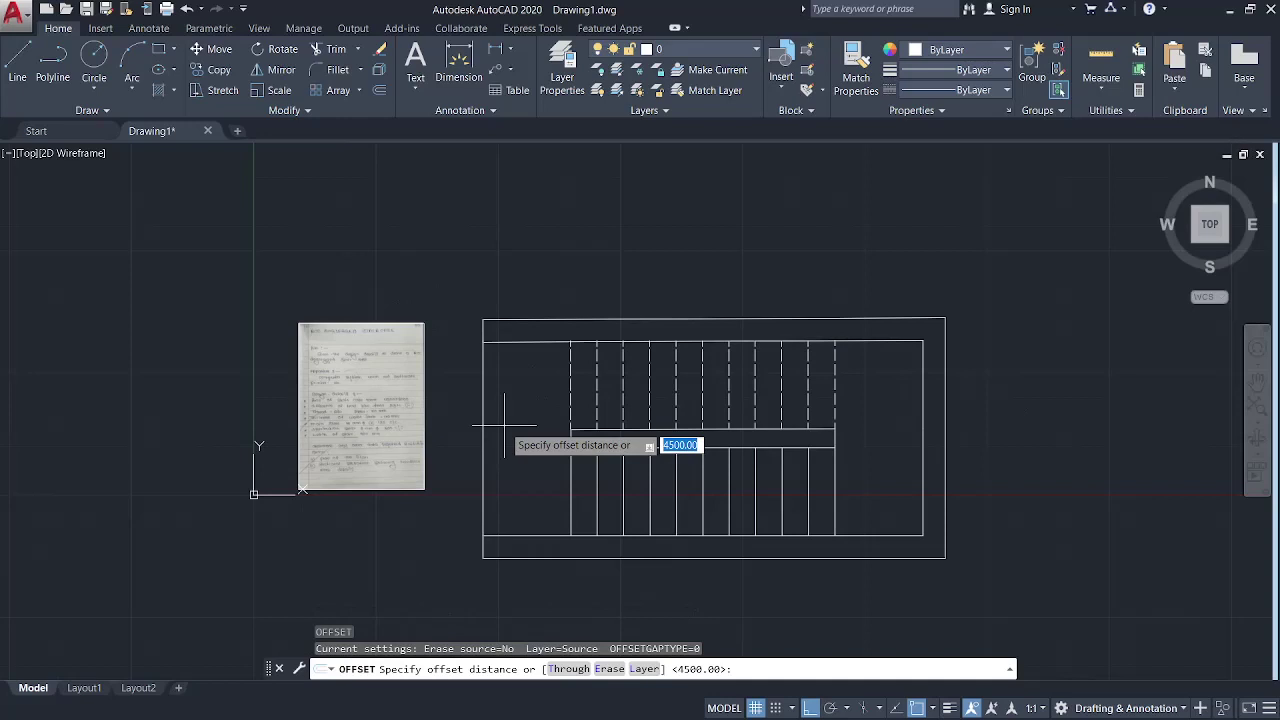
key("Return")
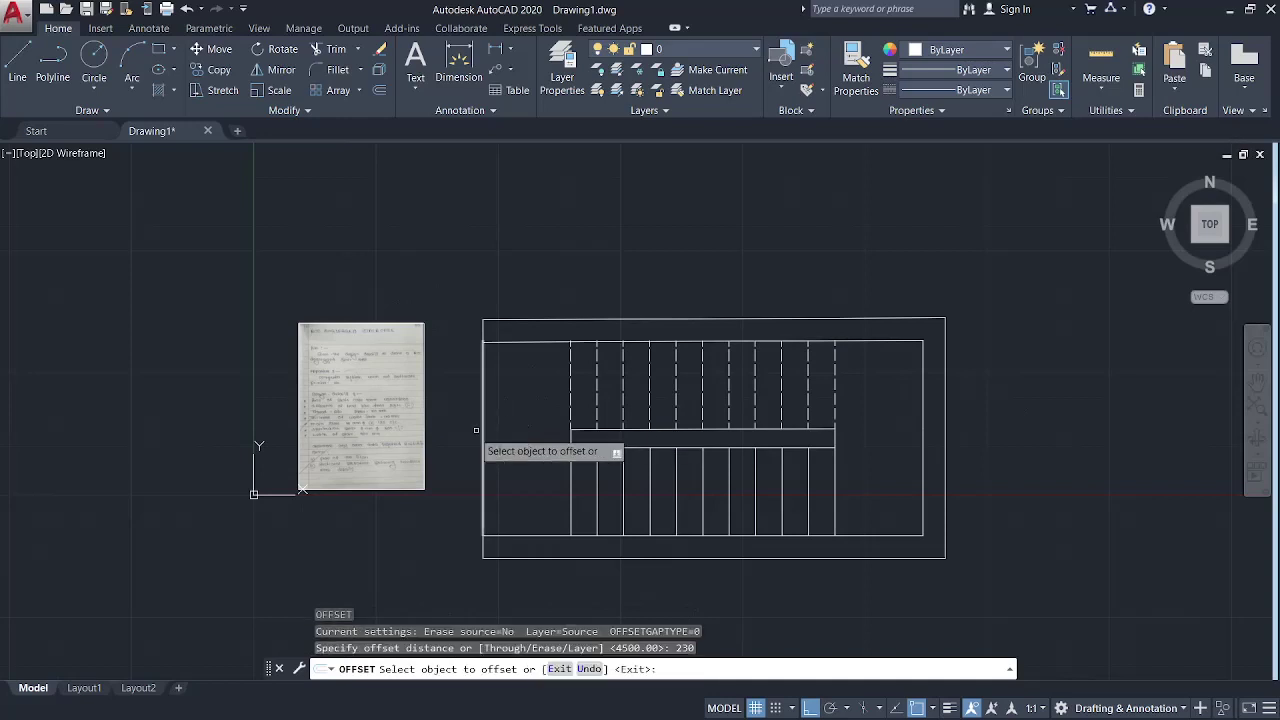
left_click(481, 435)
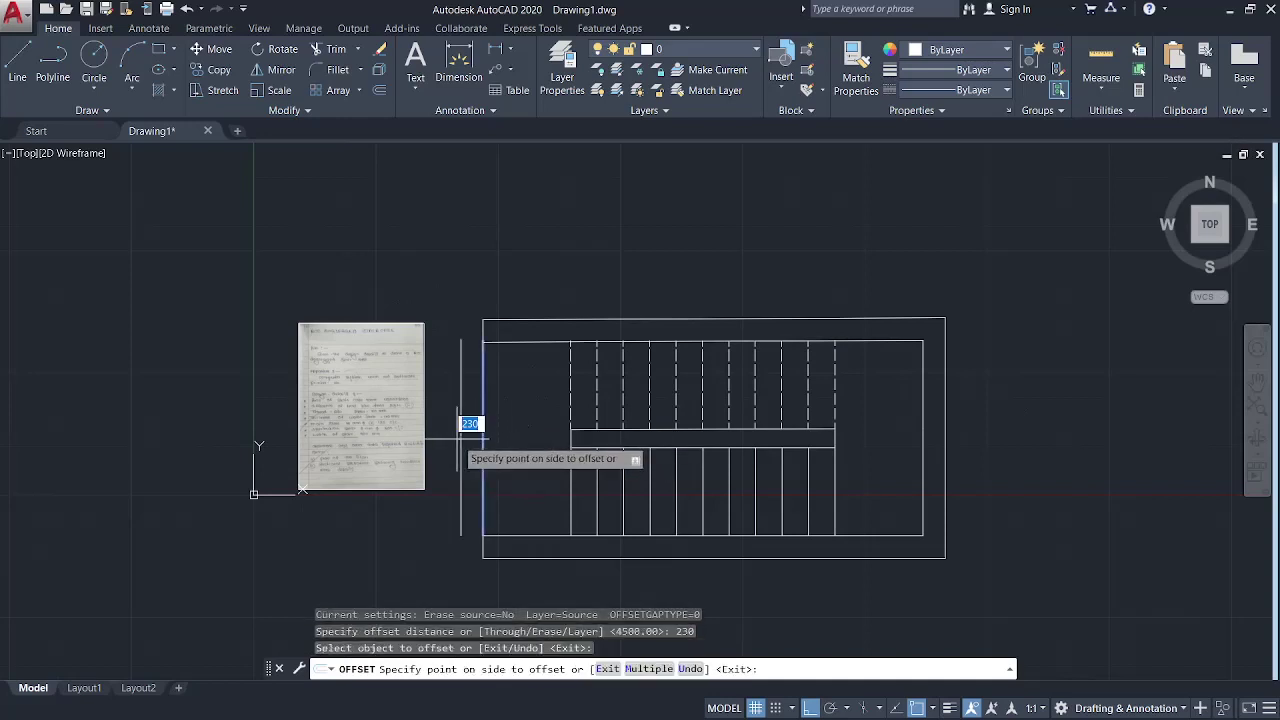
left_click(466, 440)
key("Escape")
key("Escape")
middle_click_drag(447, 449, 392, 400)
scroll(371, 290, "up", 2)
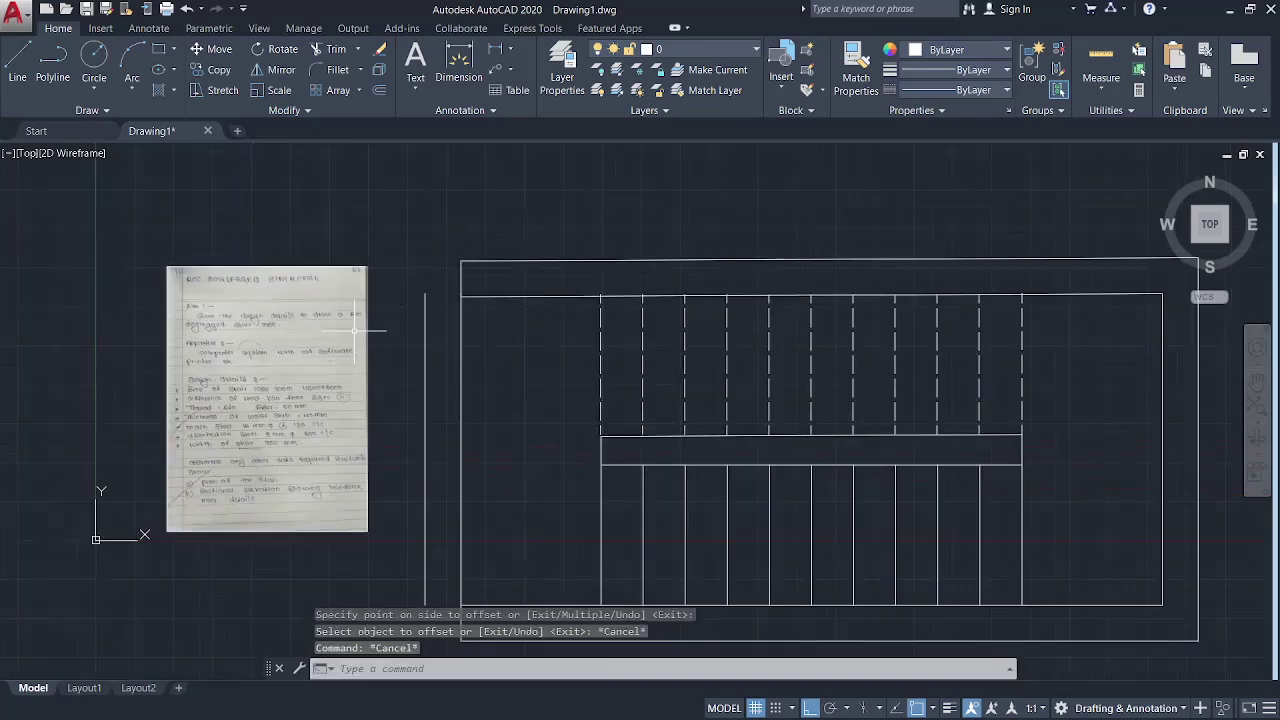
left_click(337, 70)
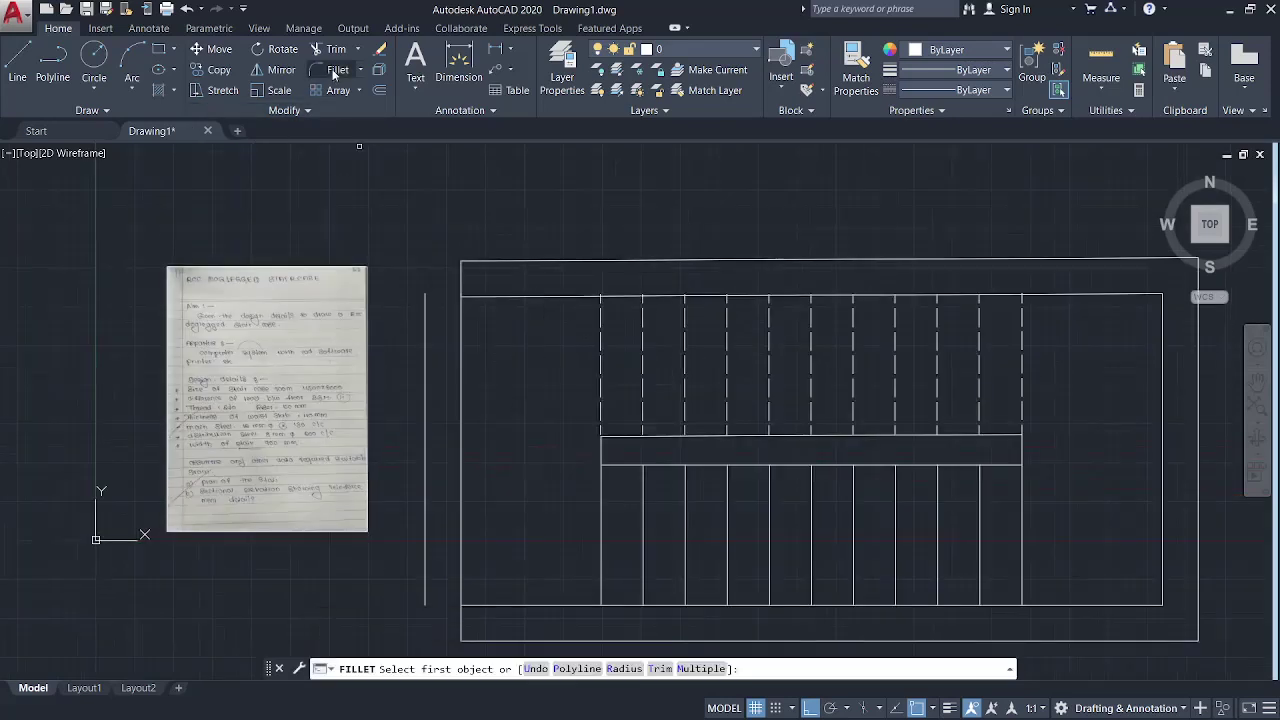
Step: Fillet the left outer wall line into the bottom and top outer lines at radius 0
left_click(489, 641)
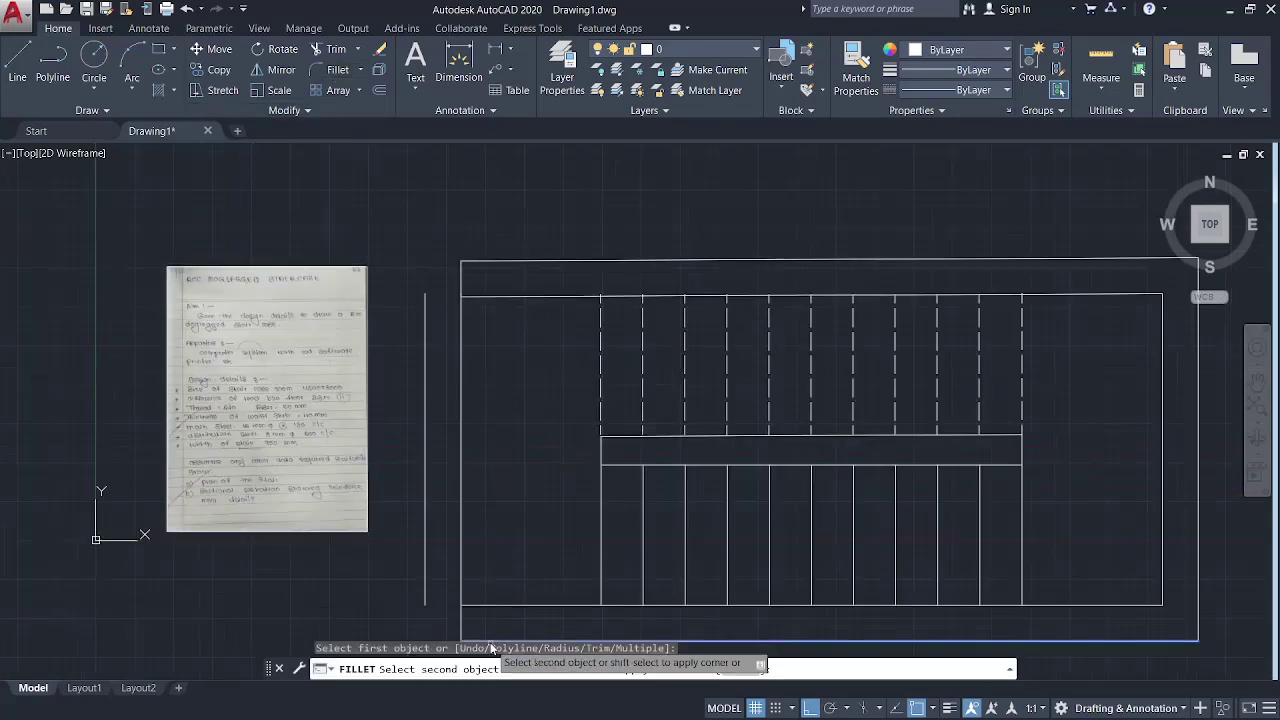
left_click(426, 576)
key("Return")
left_click(426, 304)
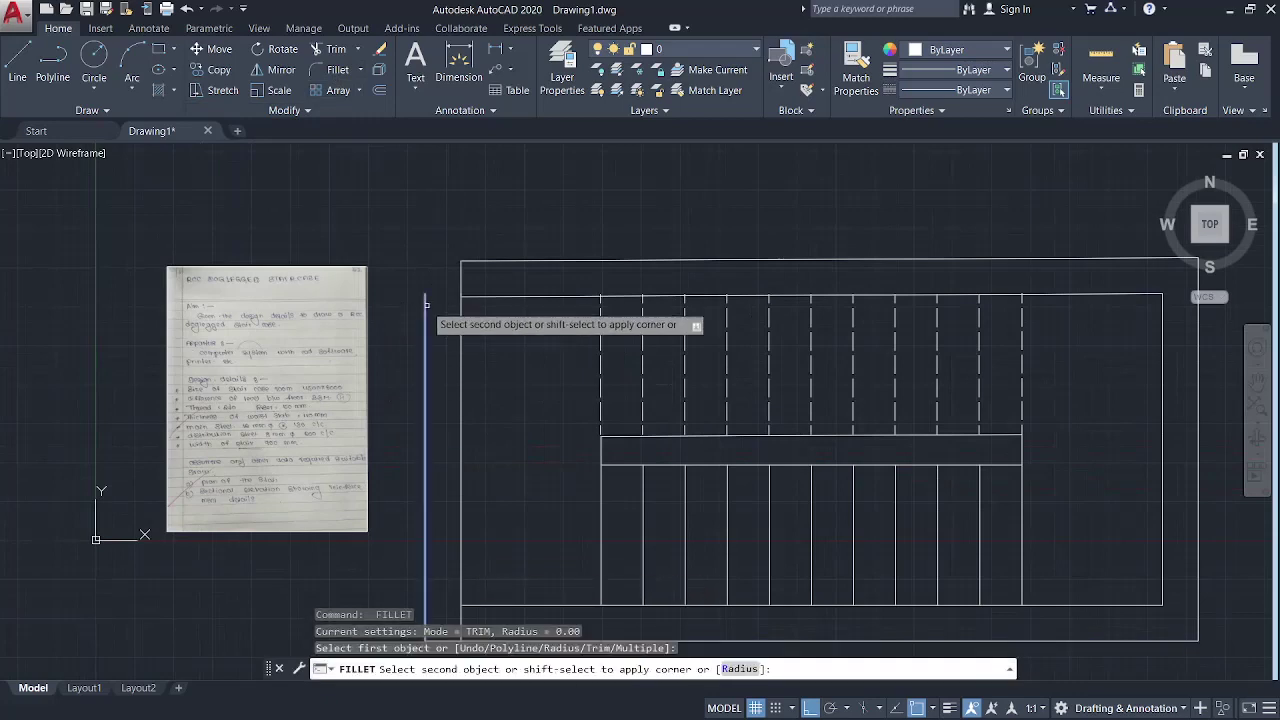
left_click(490, 260)
scroll(686, 443, "down", 2)
scroll(677, 449, "down", 2)
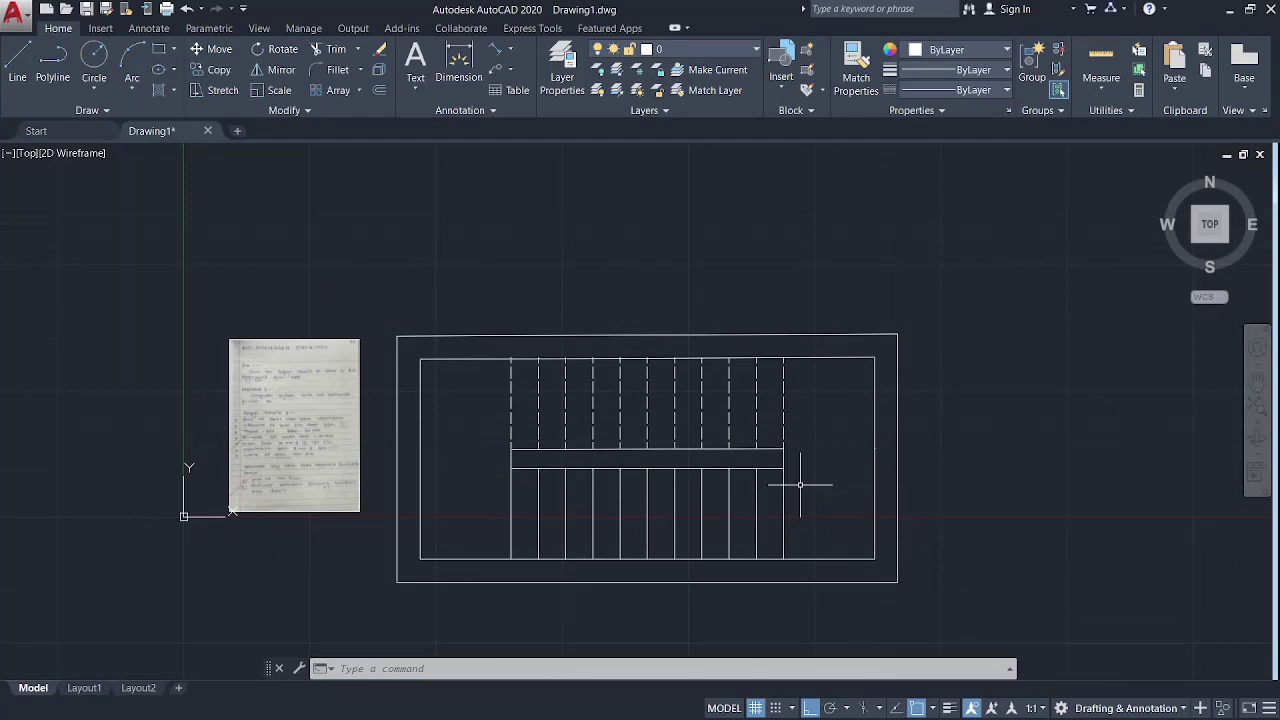
Step: Draw vertical construction lines through the outer wall's left corner and the flights' left edge
middle_click_drag(817, 469, 817, 472)
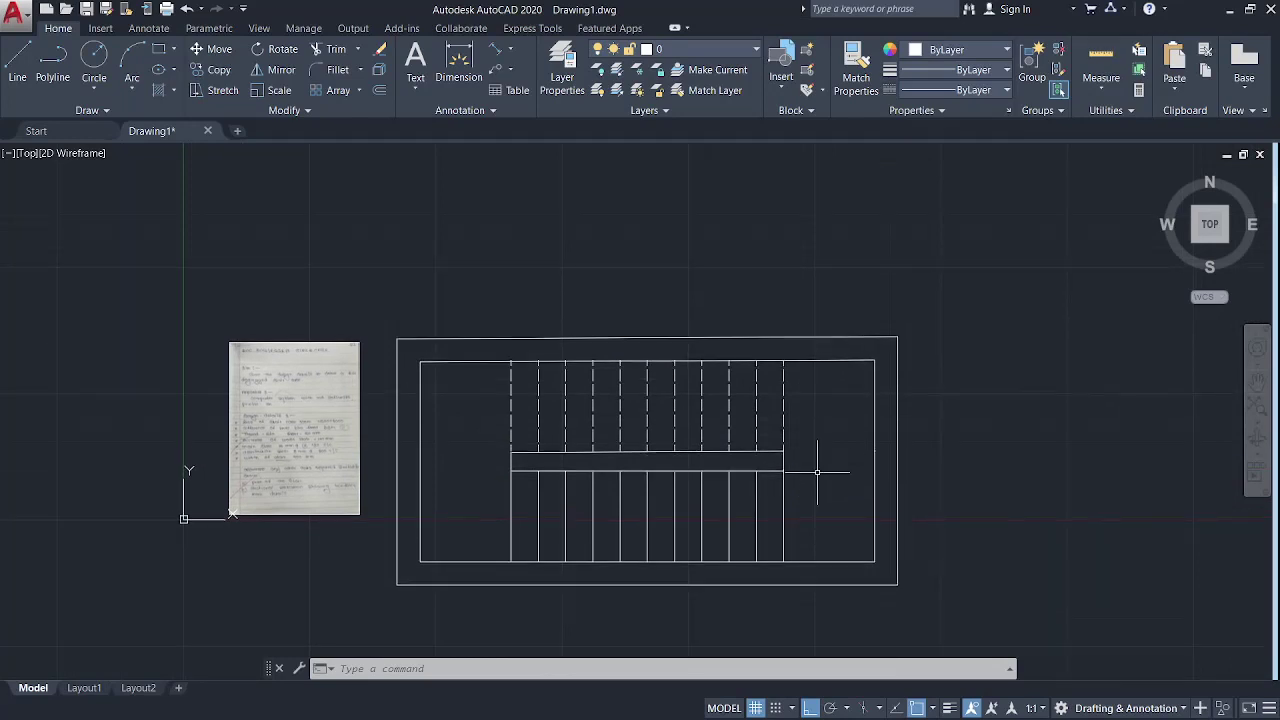
left_click(105, 111)
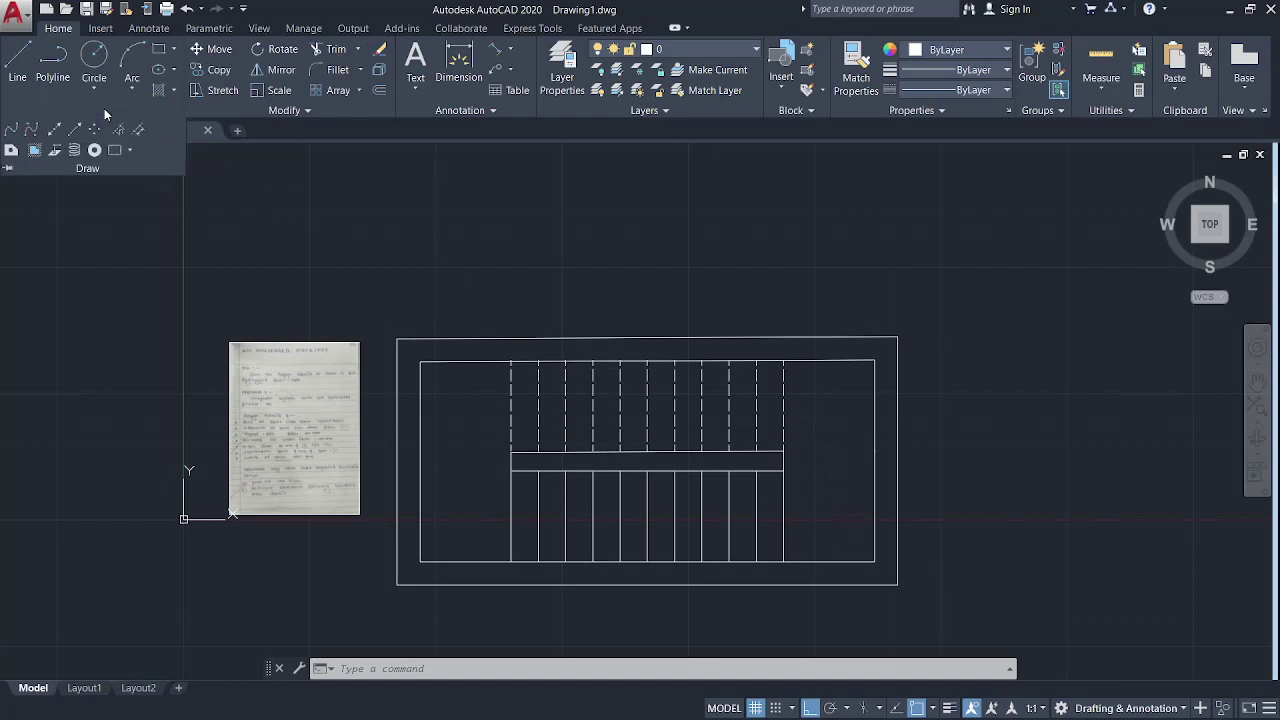
left_click(54, 133)
left_click(397, 339)
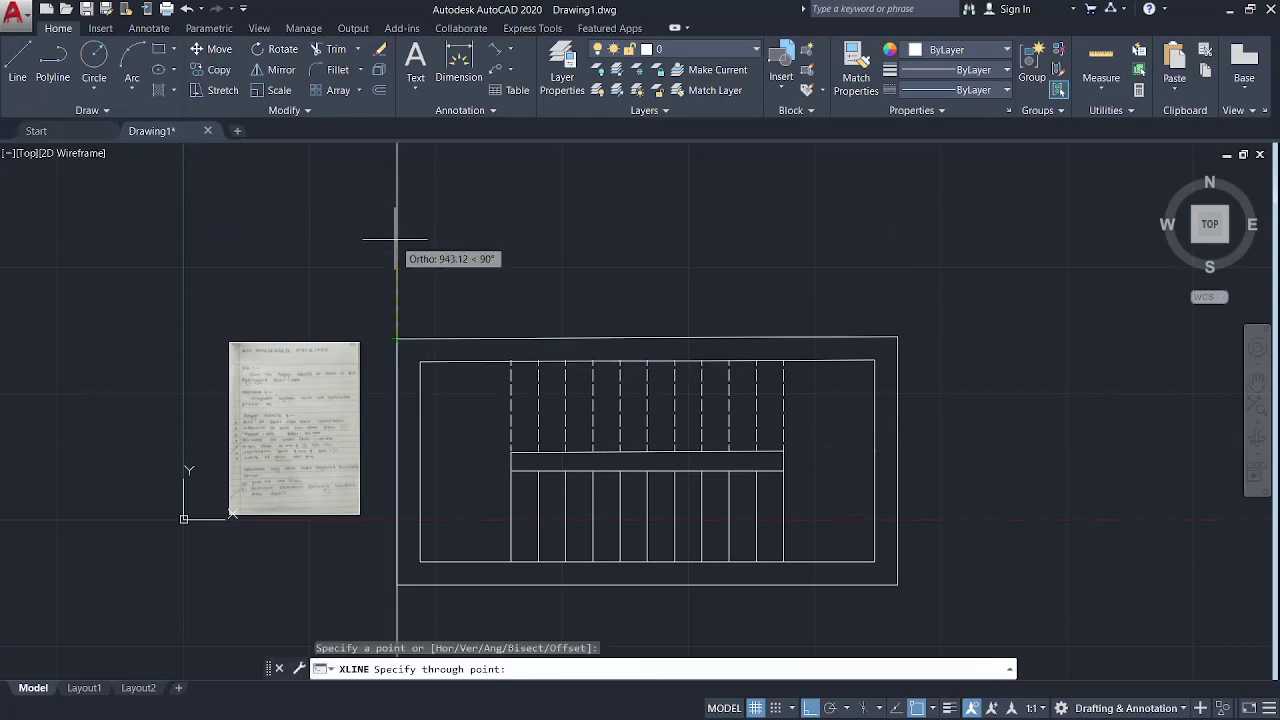
left_click(397, 226)
key("Return")
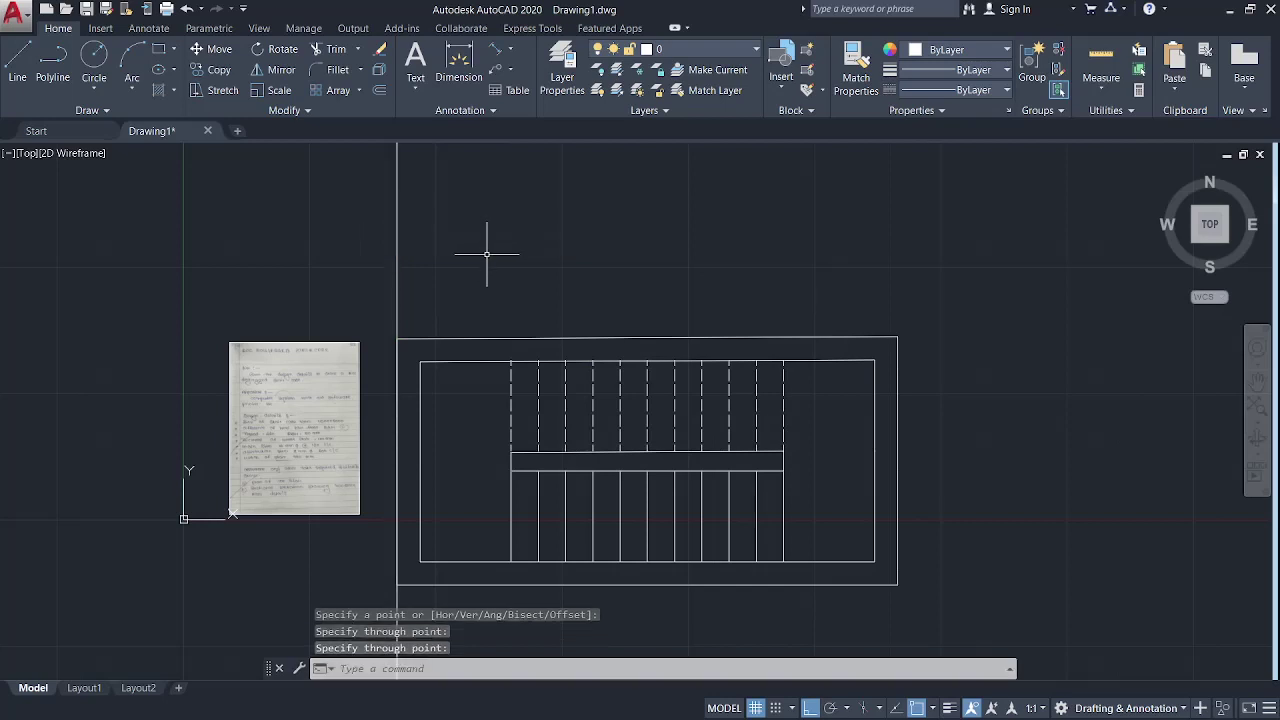
key("Return")
left_click(511, 478)
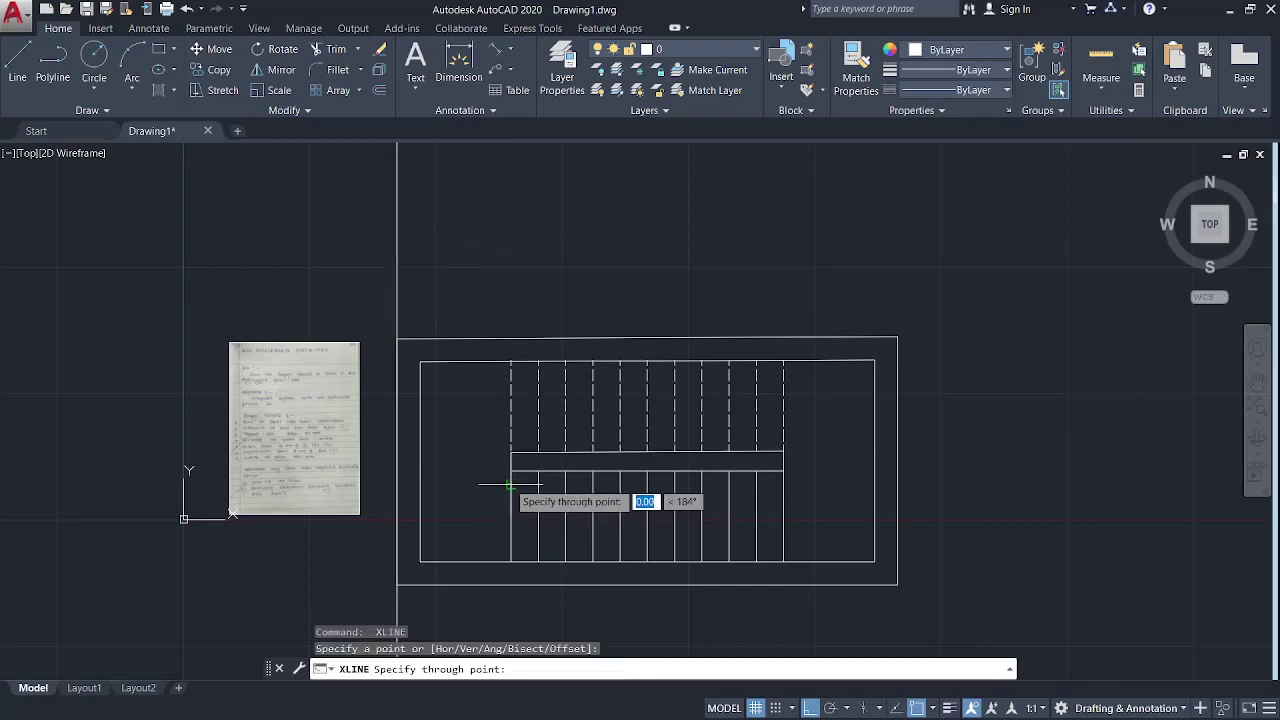
left_click(514, 222)
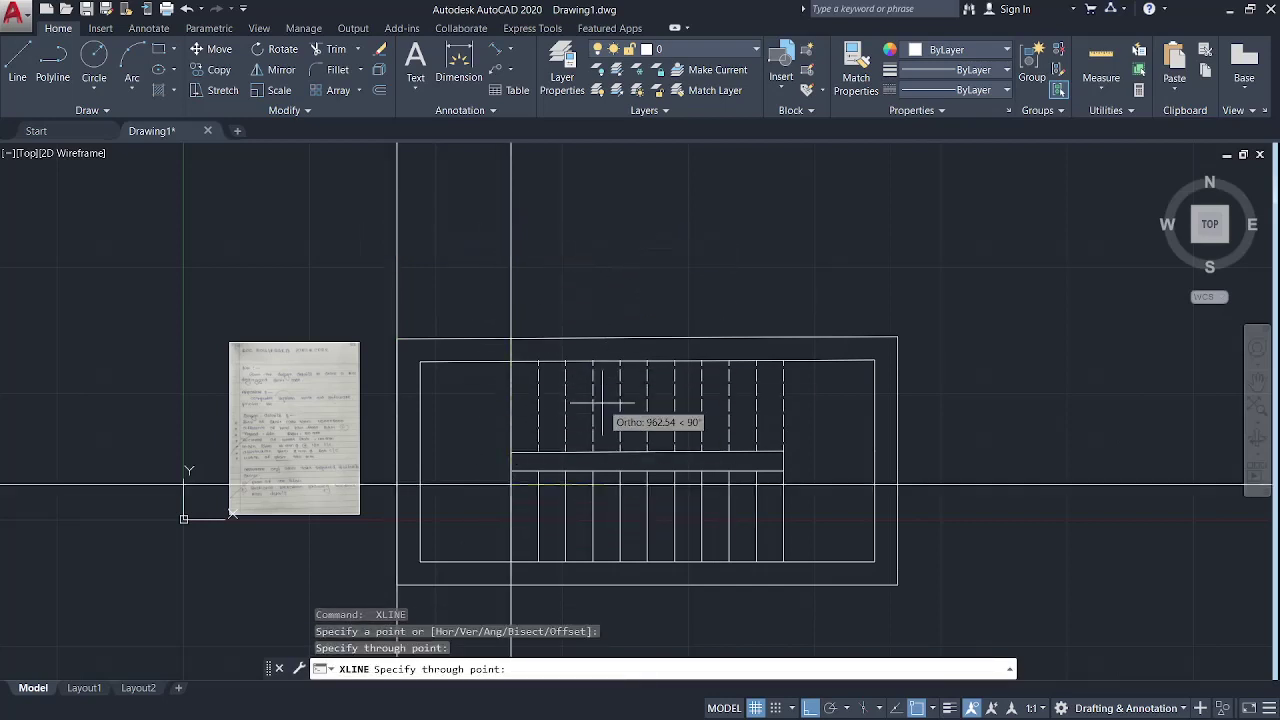
key("Return")
Step: Add vertical construction lines at the inner and outer right wall corners and inner left wall
key("Return")
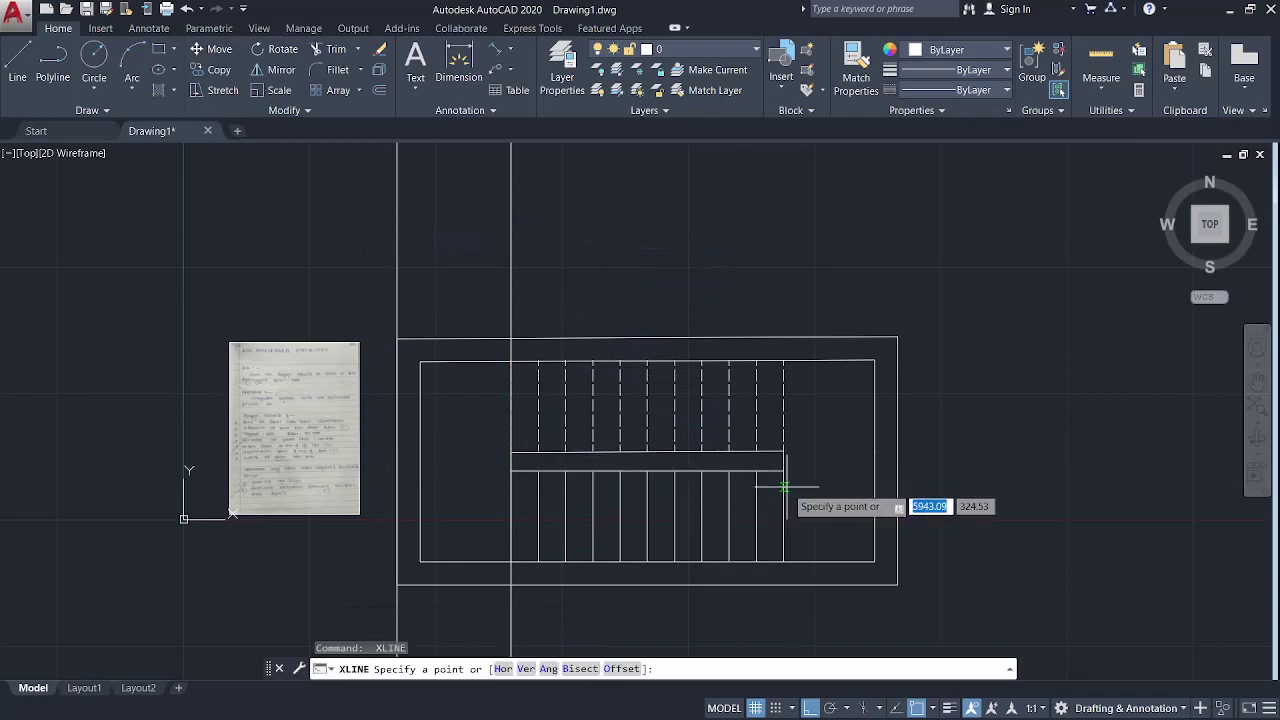
left_click(784, 470)
key("Escape")
mouse_move(849, 257)
middle_mouse_down()
mouse_move(823, 389)
mouse_move(839, 378)
middle_mouse_up()
key("Return")
left_click(849, 465)
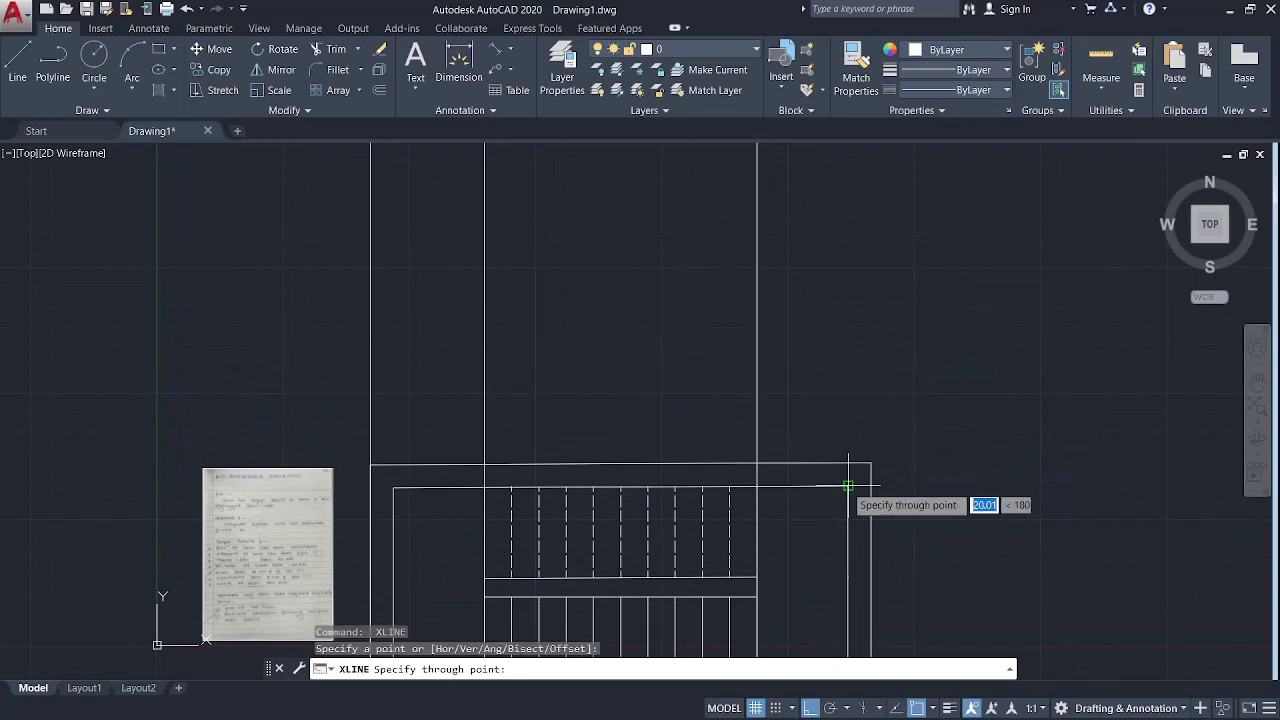
left_click(848, 325)
key("Return")
key("Return")
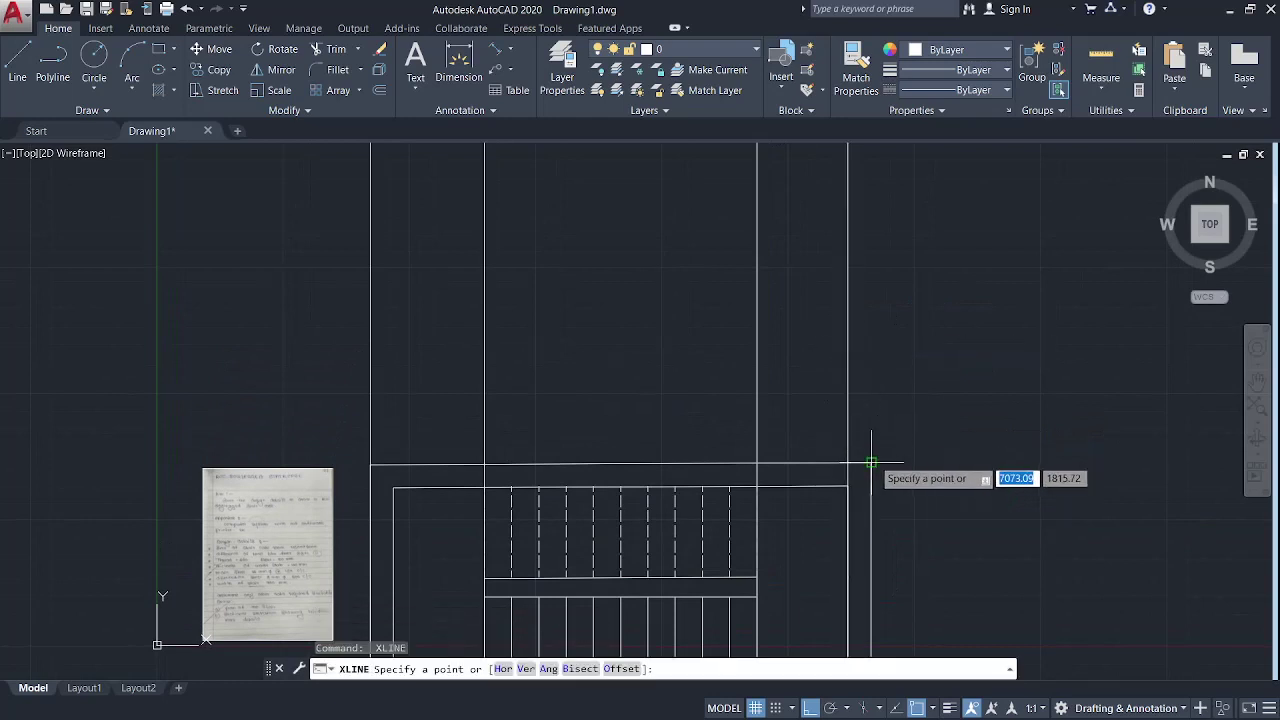
left_click(871, 463)
left_click(872, 325)
key("Return")
key("Return")
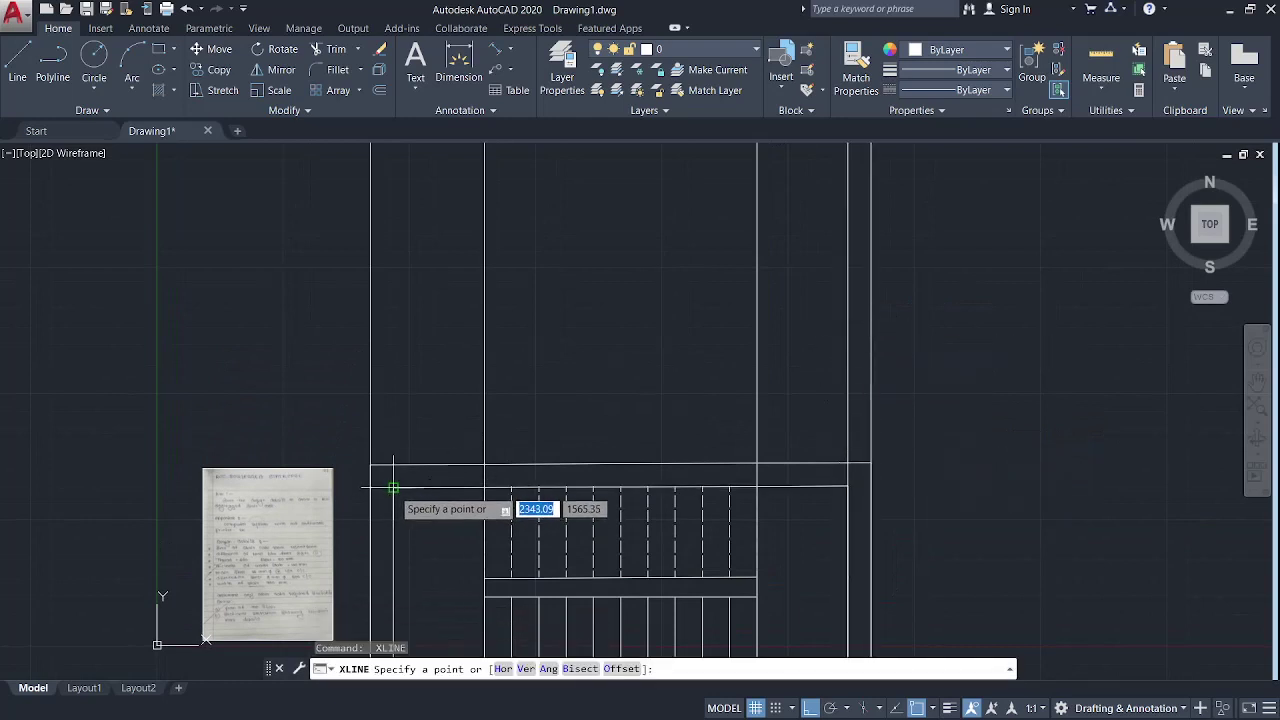
left_click(393, 487)
left_click(398, 318)
key("Return")
scroll(440, 330, "down", 2)
scroll(490, 400, "up", 2)
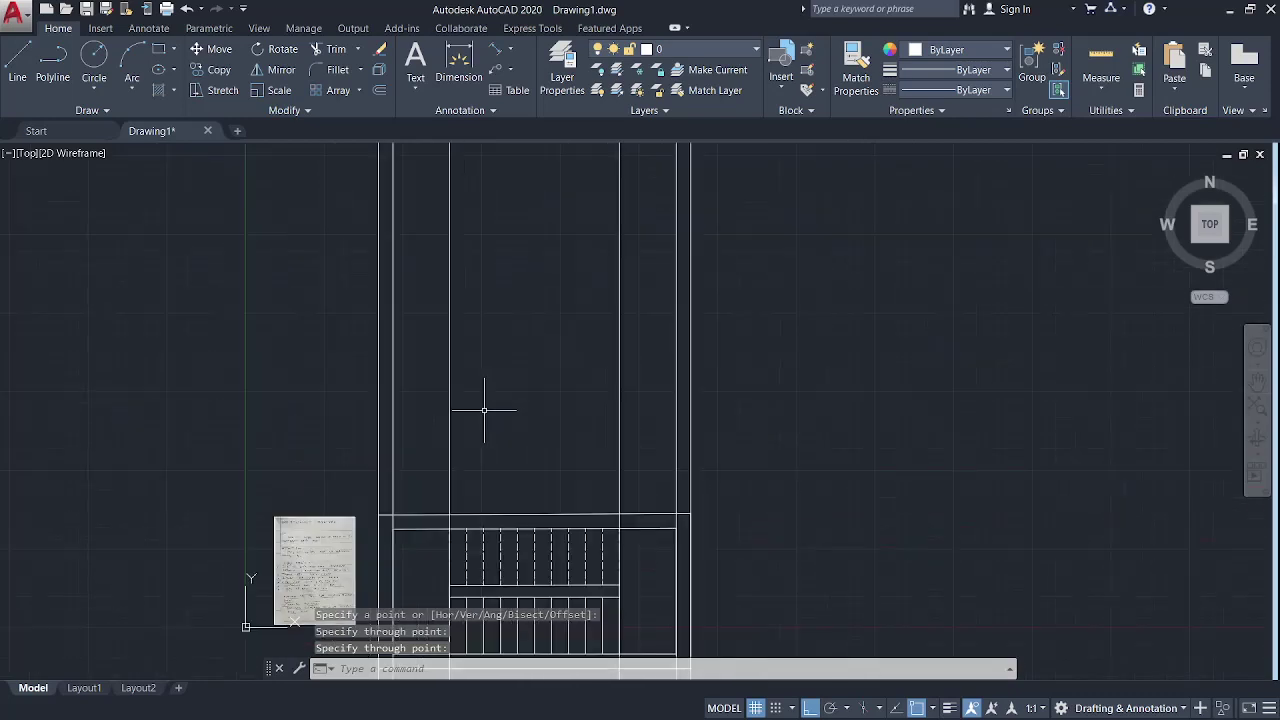
Step: Draw a horizontal base line above the plan across the construction lines
left_click(16, 66)
left_click(251, 380)
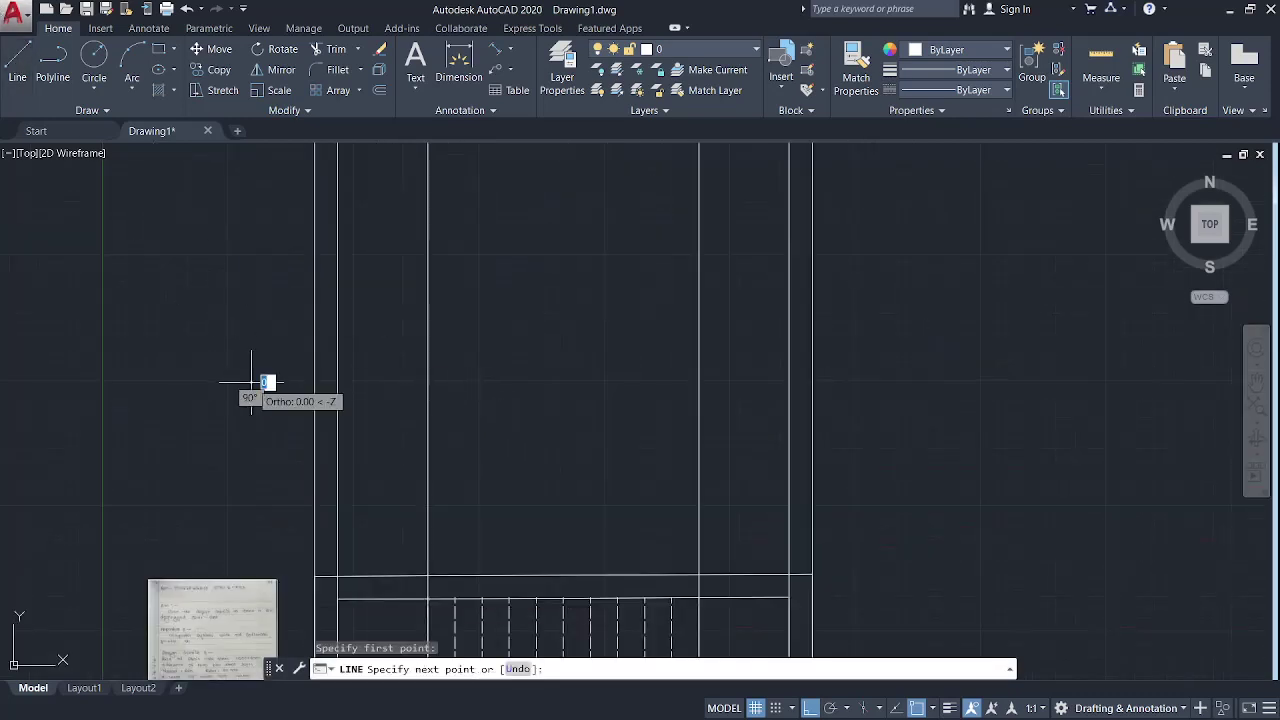
left_click(879, 380)
key("Escape")
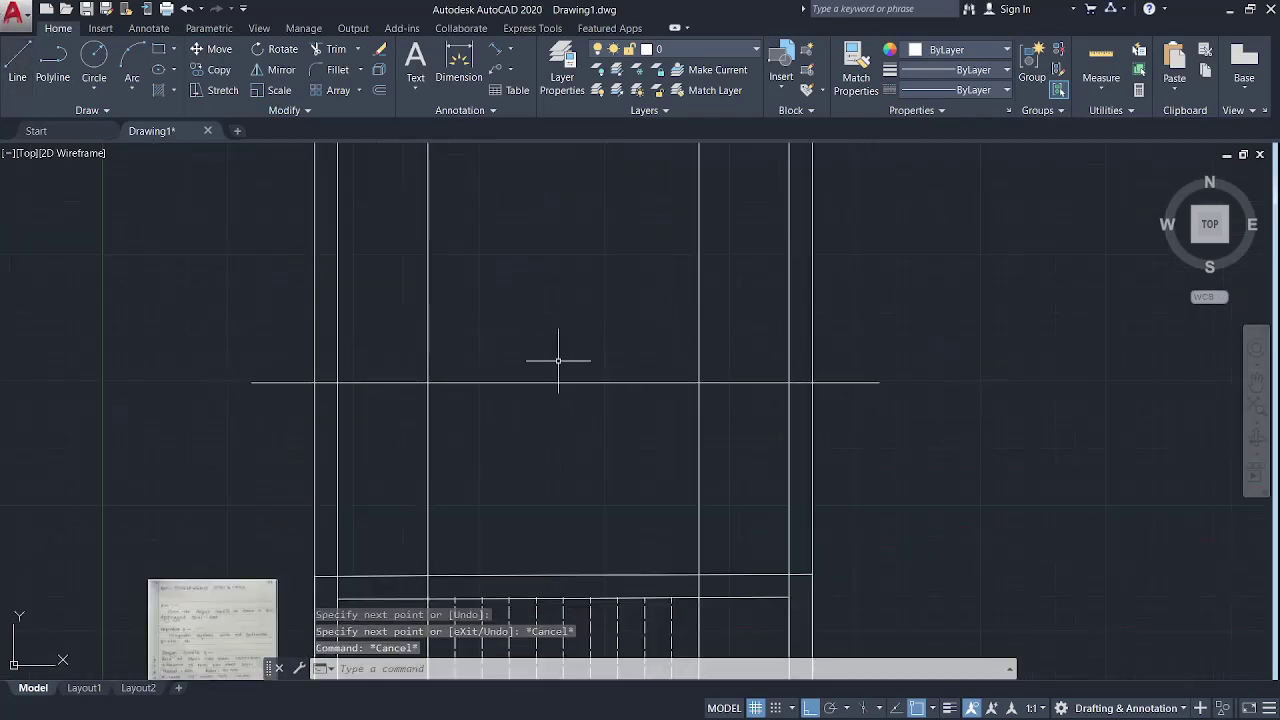
scroll(570, 345, "up", 1)
scroll(419, 321, "up", 2)
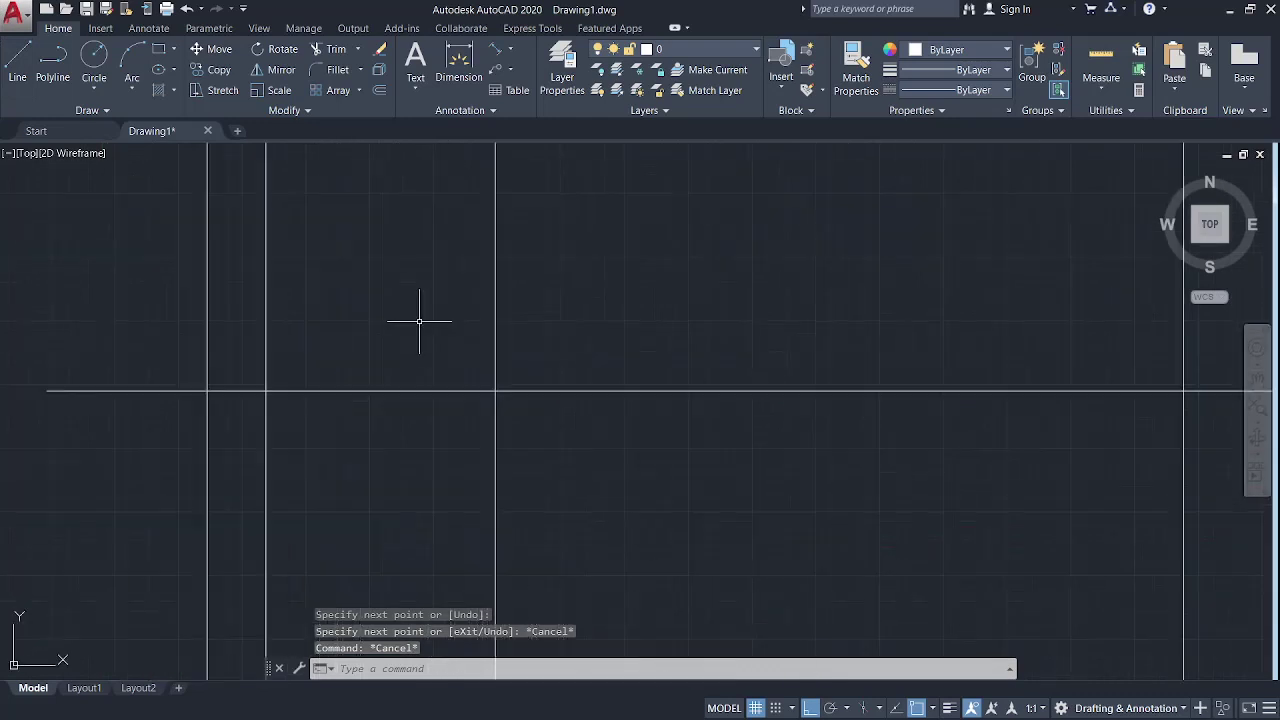
Step: Draw a 150 riser and 270 tread from the base-line intersection, then select both lines
left_click(10, 75)
left_click(498, 391)
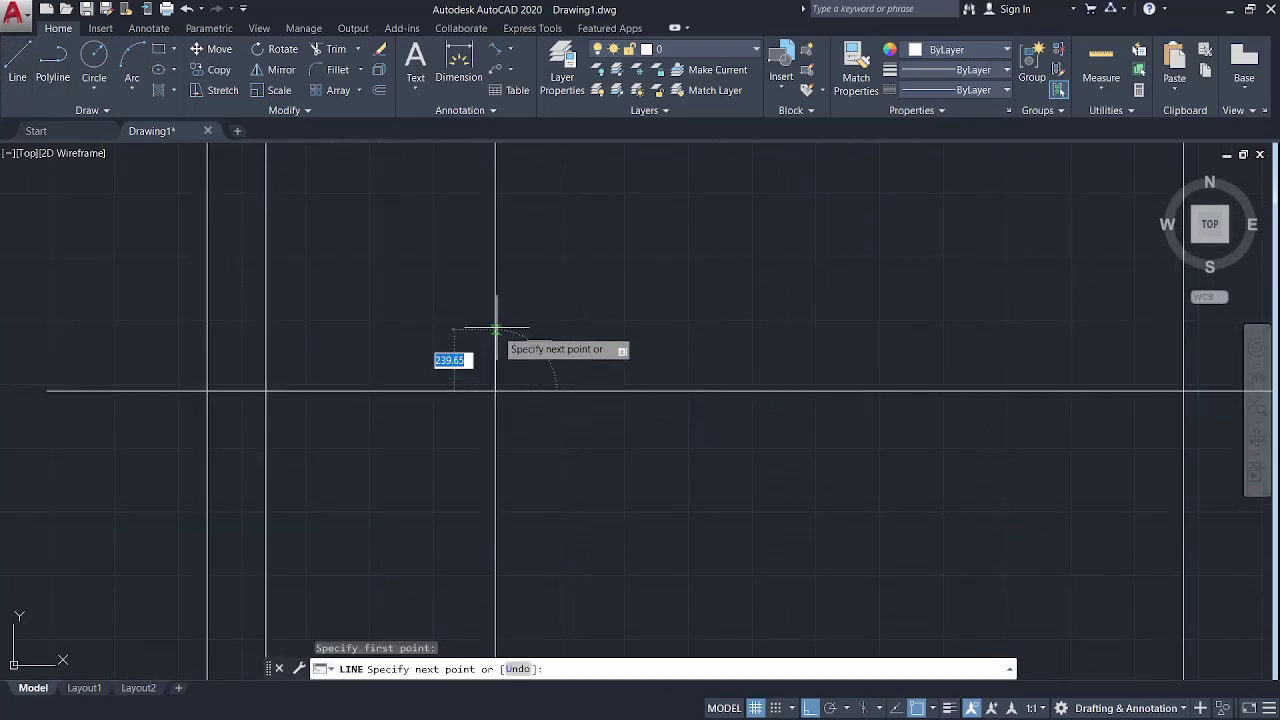
scroll(499, 340, "up", 3)
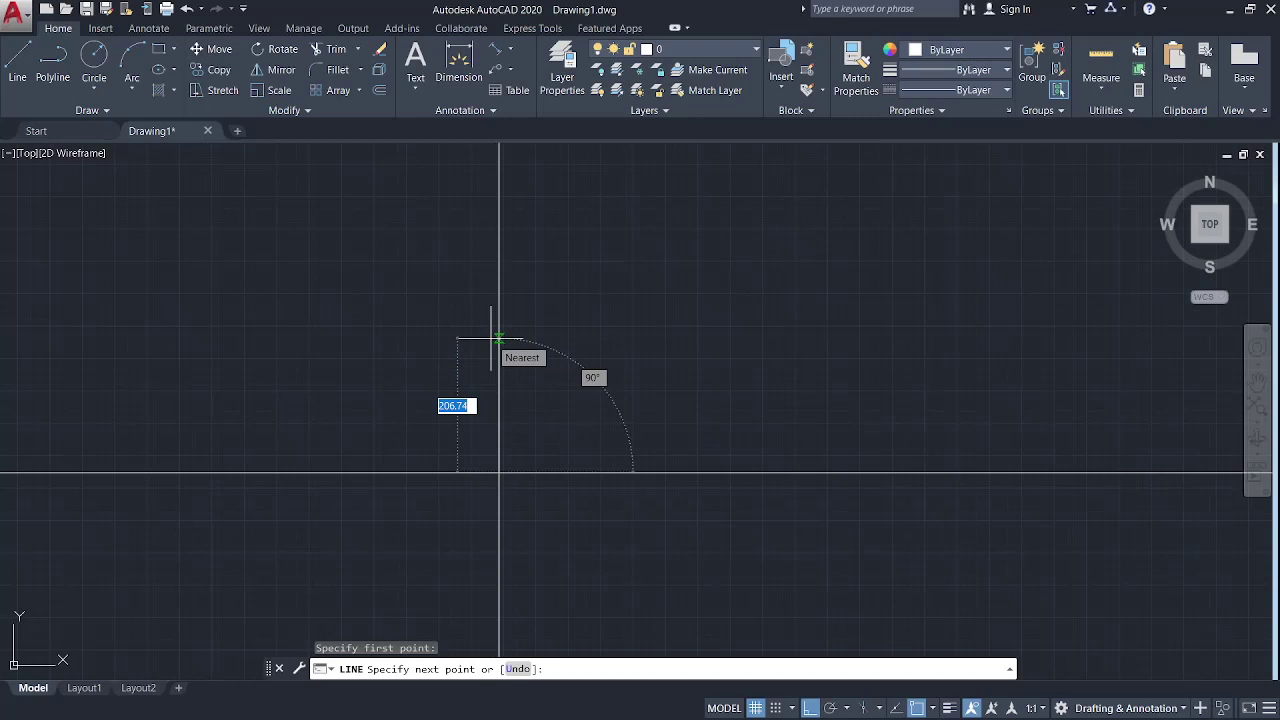
type("150")
key("Return")
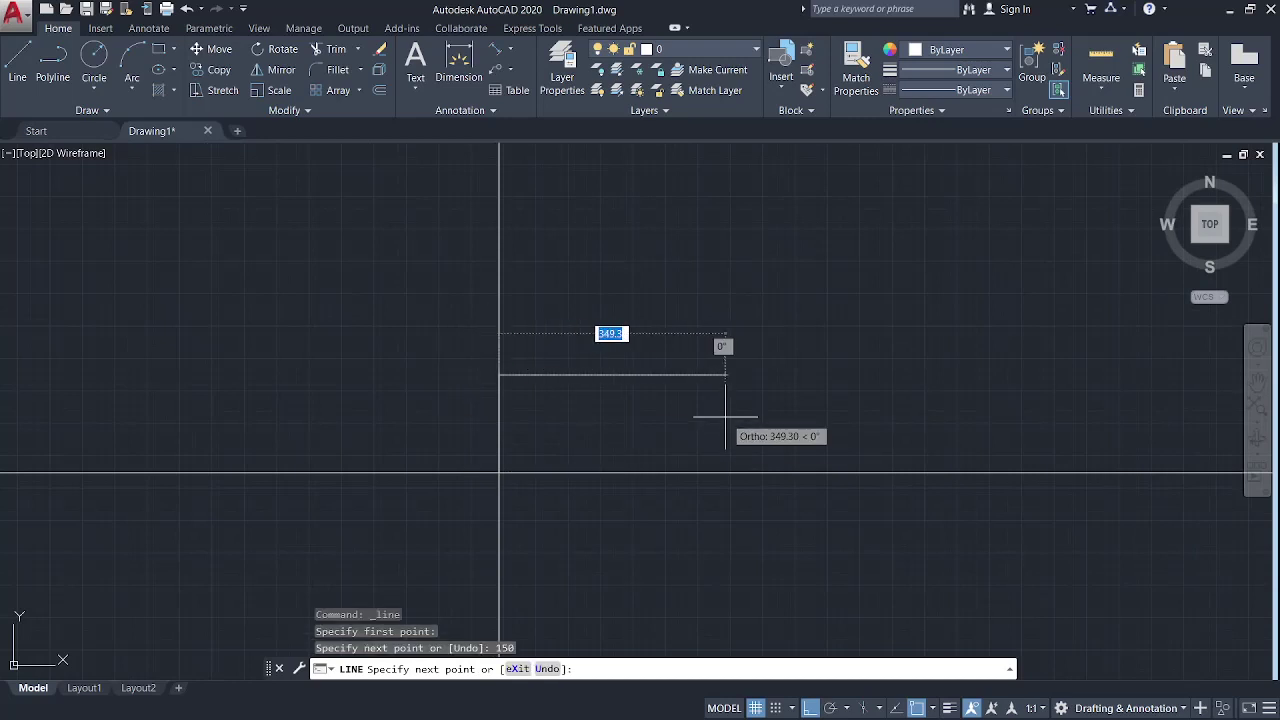
key("Return")
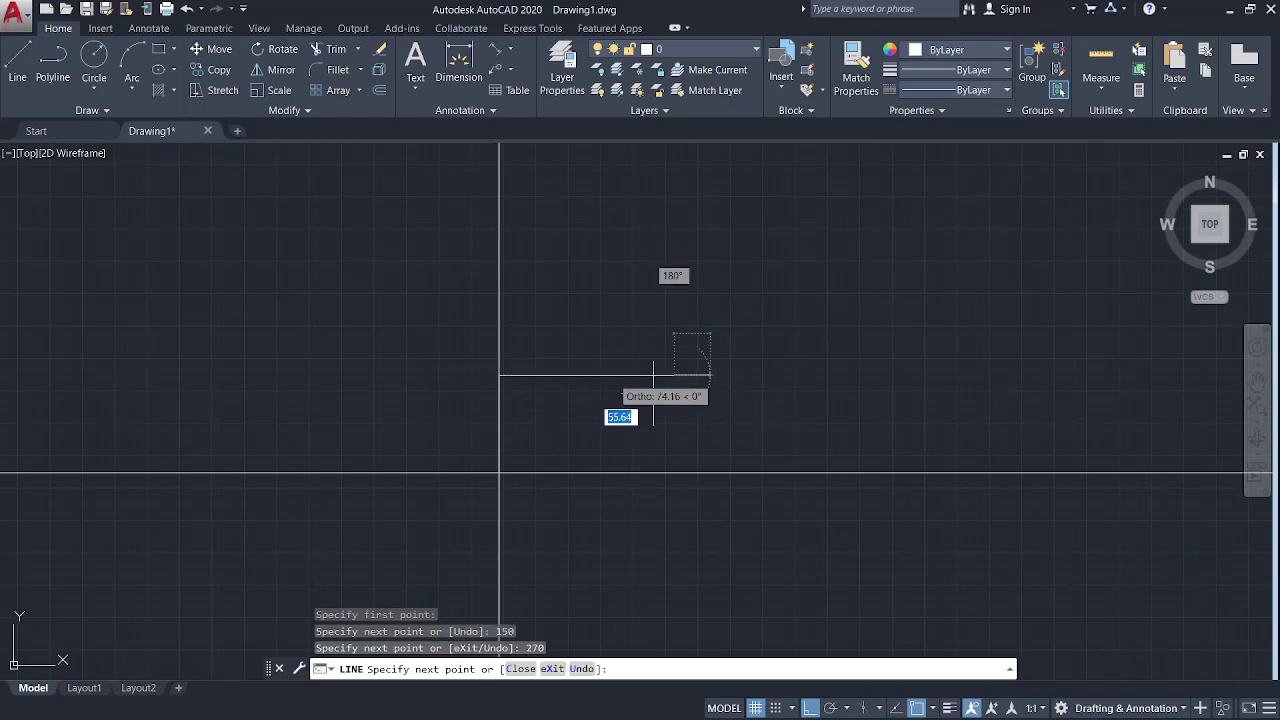
key("Escape")
key("Escape")
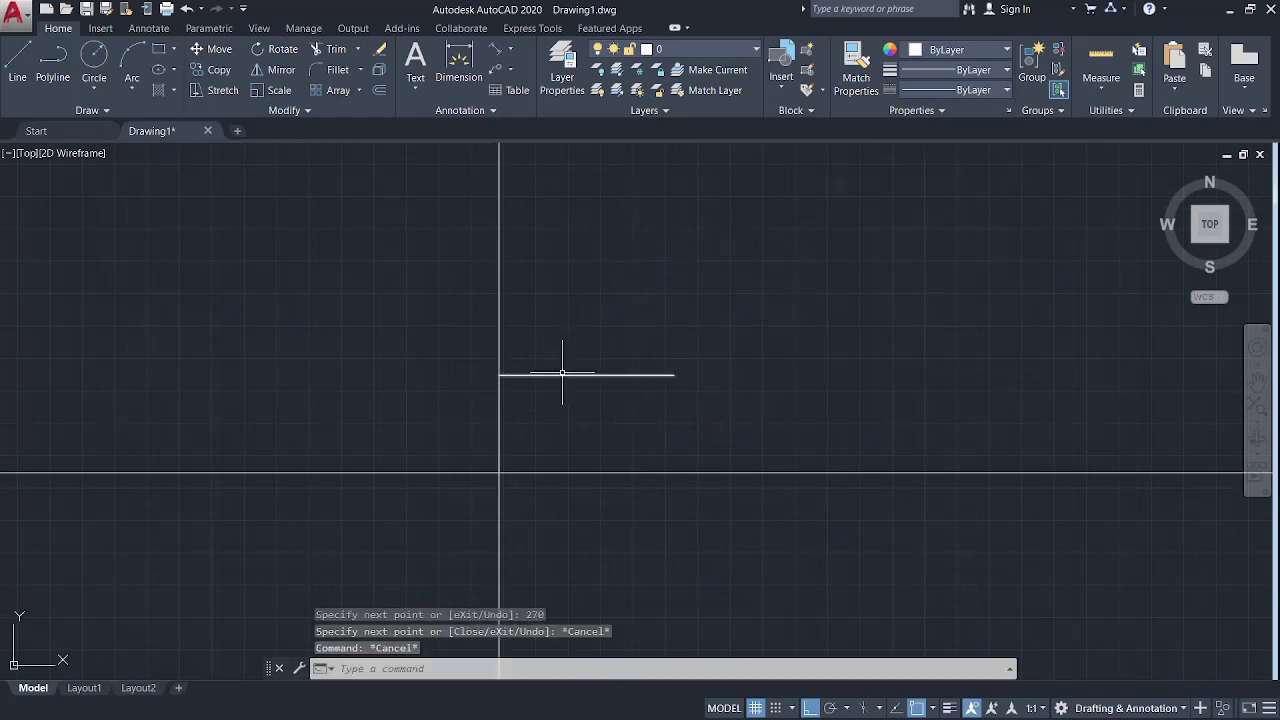
left_click(562, 374)
left_click(499, 423)
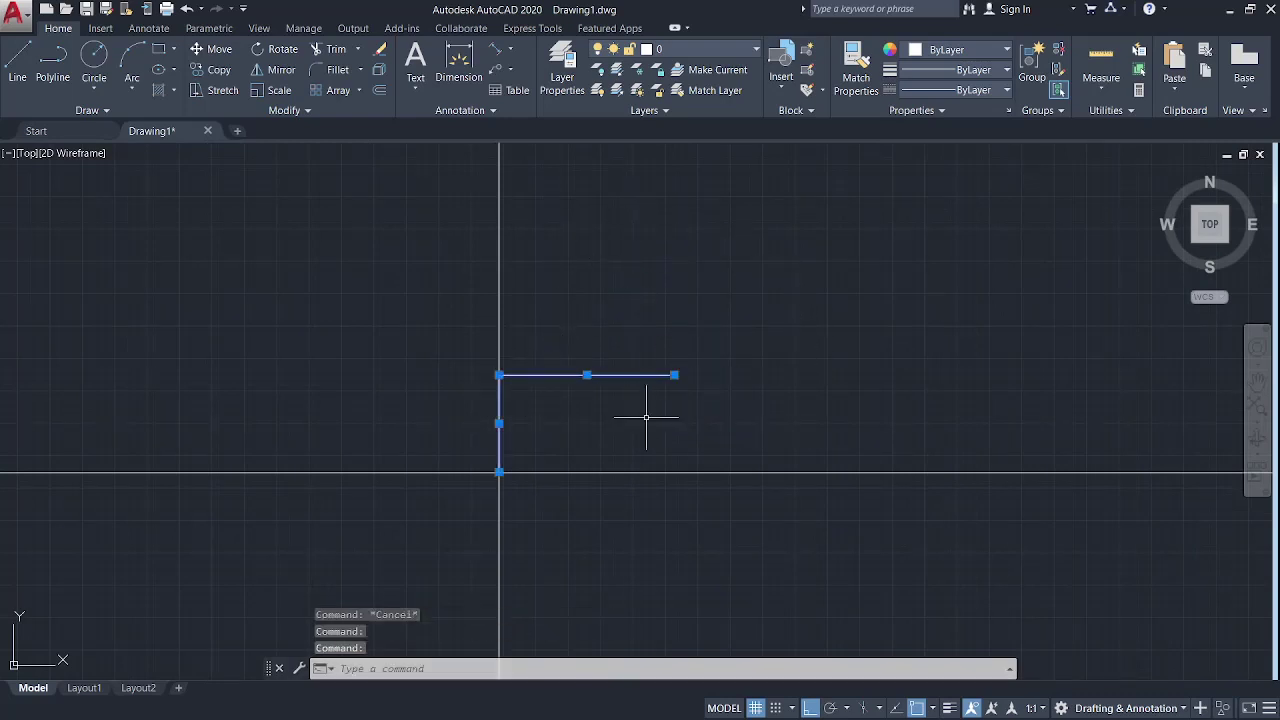
Step: Copy the 150 × 270 step repeatedly onto each top corner until it reaches the wall line
middle_click_drag(714, 379, 499, 487)
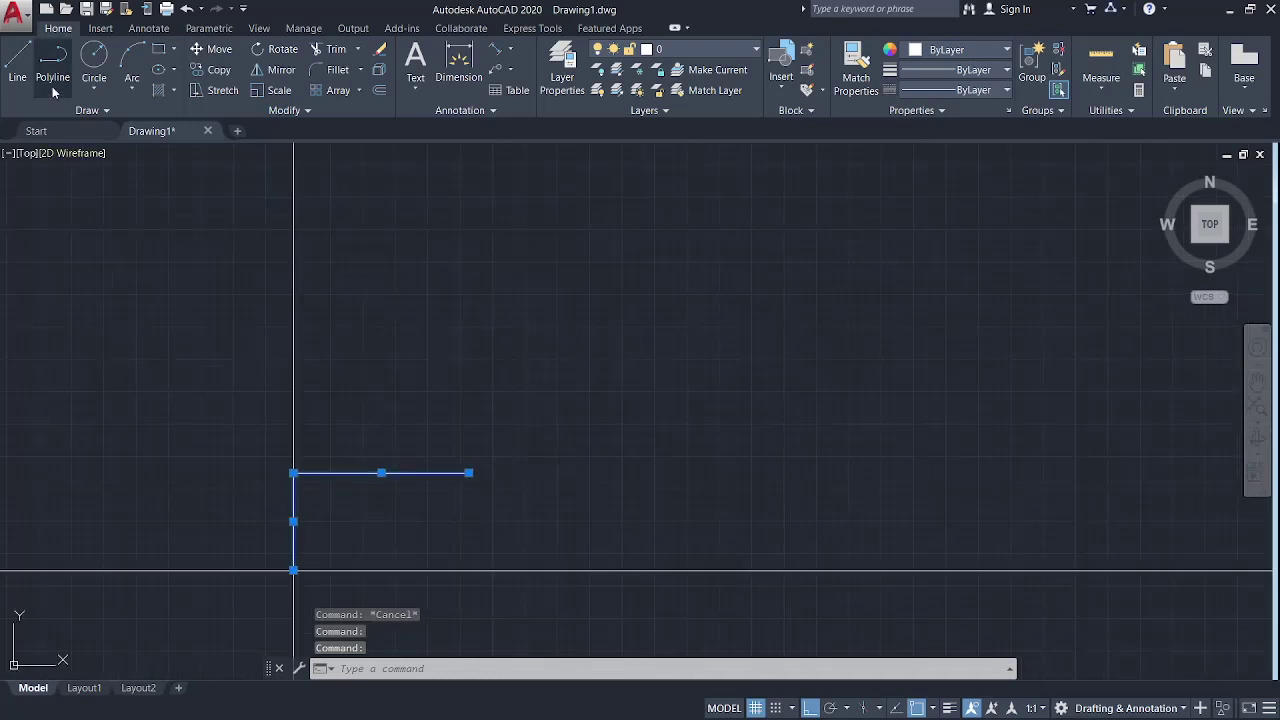
left_click(207, 72)
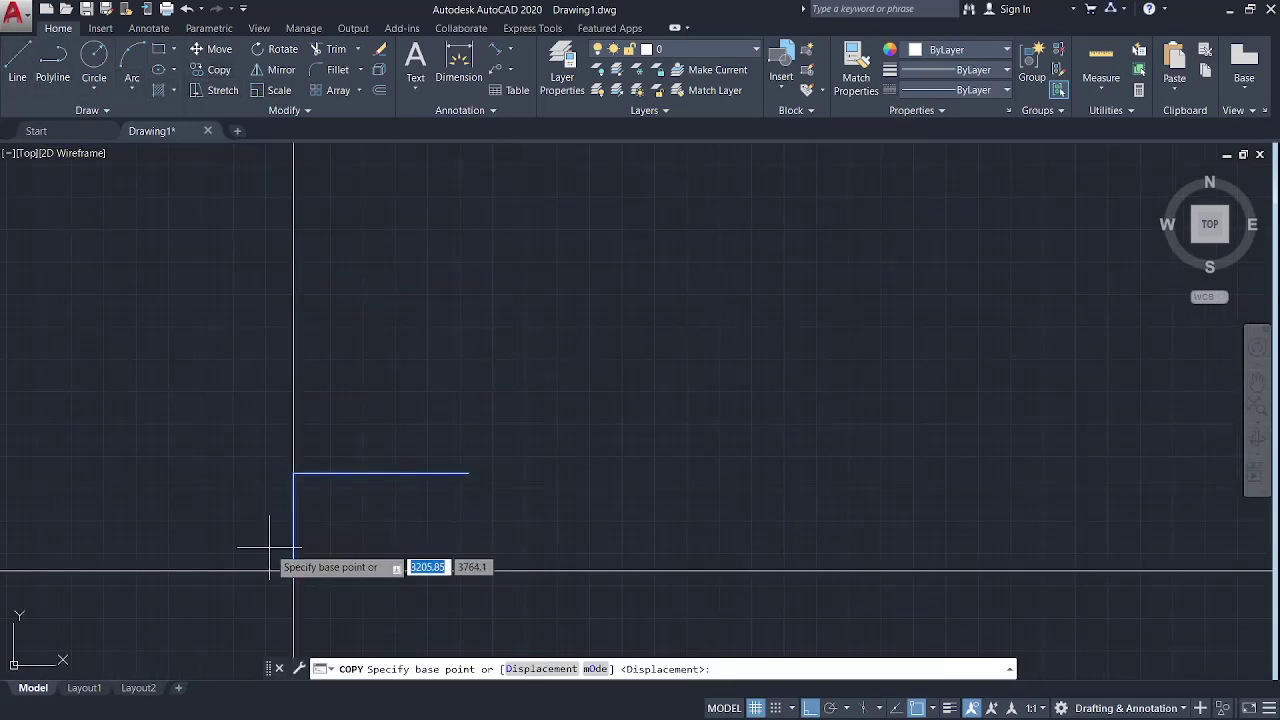
left_click(293, 570)
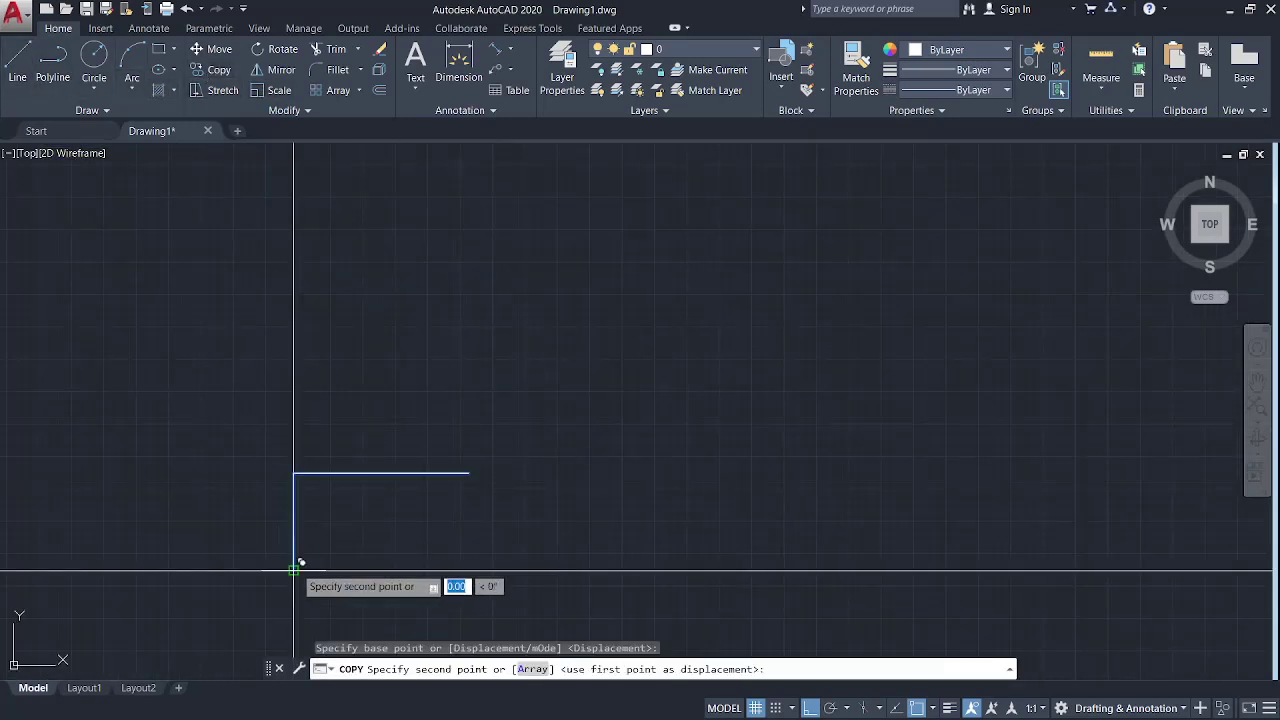
left_click(468, 472)
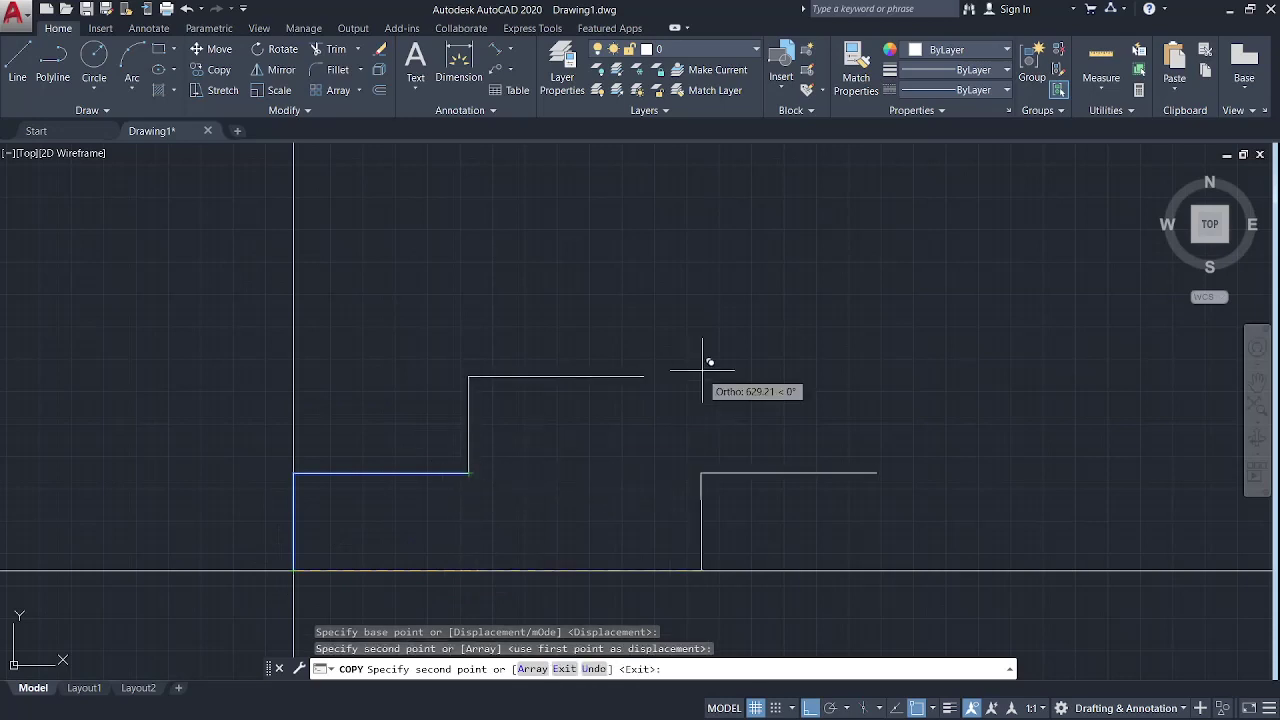
left_click(643, 376)
middle_click_drag(785, 337, 508, 534)
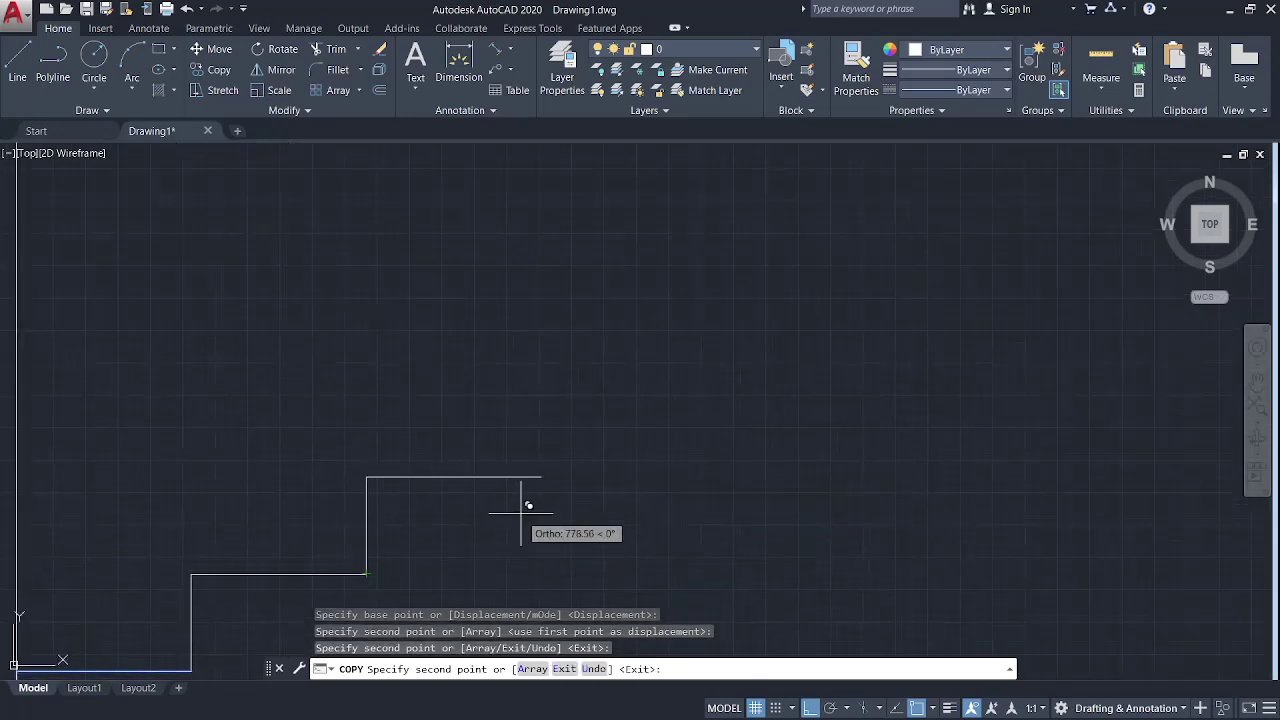
left_click(541, 477)
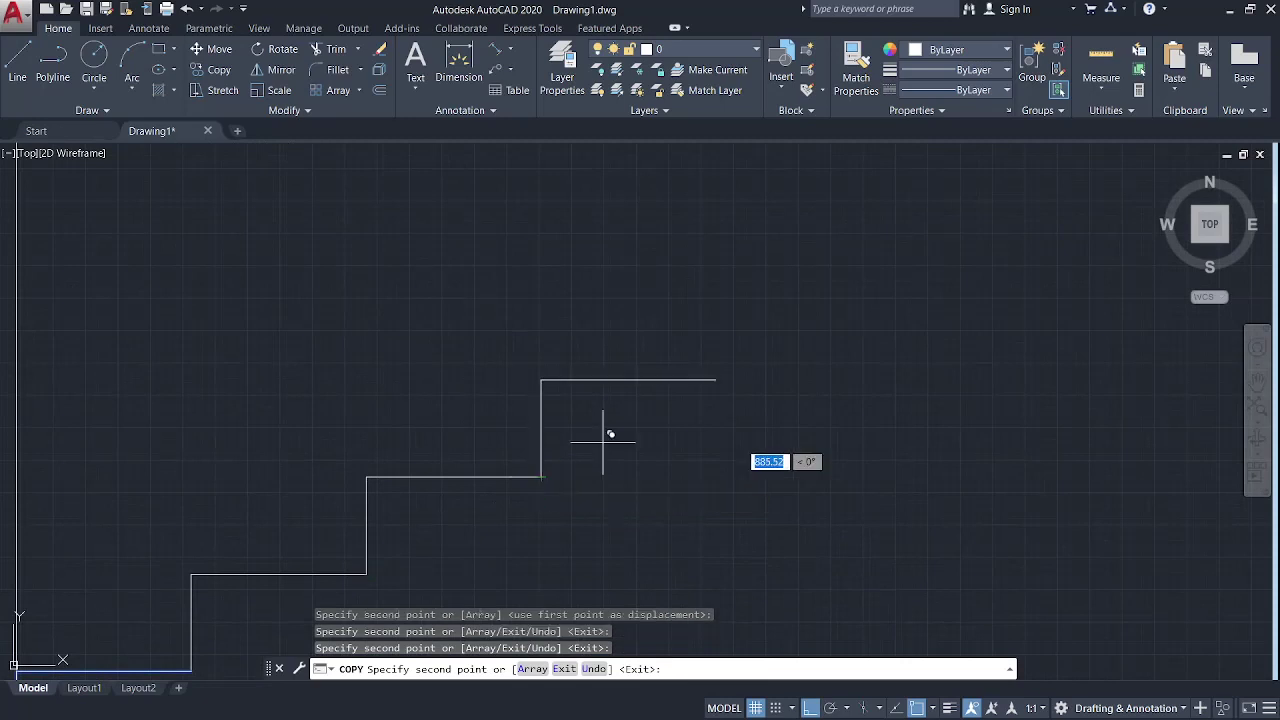
left_click(716, 380)
middle_click_drag(836, 400, 583, 534)
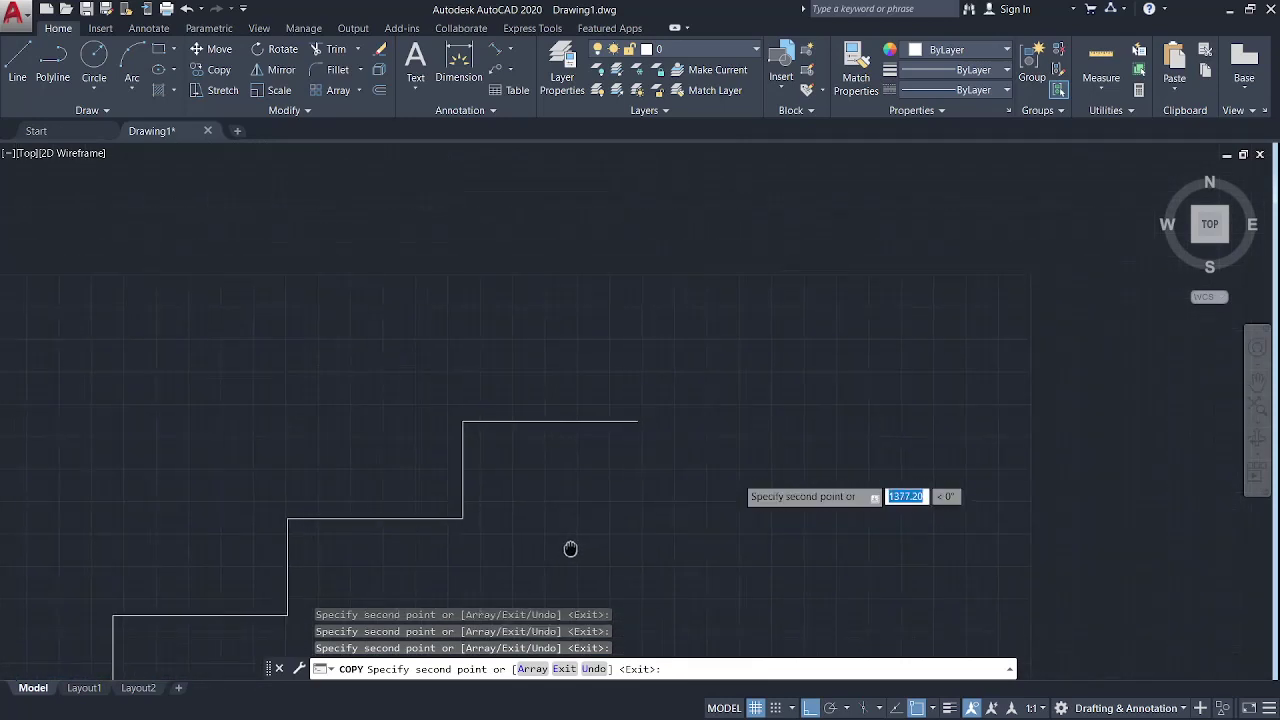
left_click(640, 415)
middle_click_drag(686, 512, 691, 566)
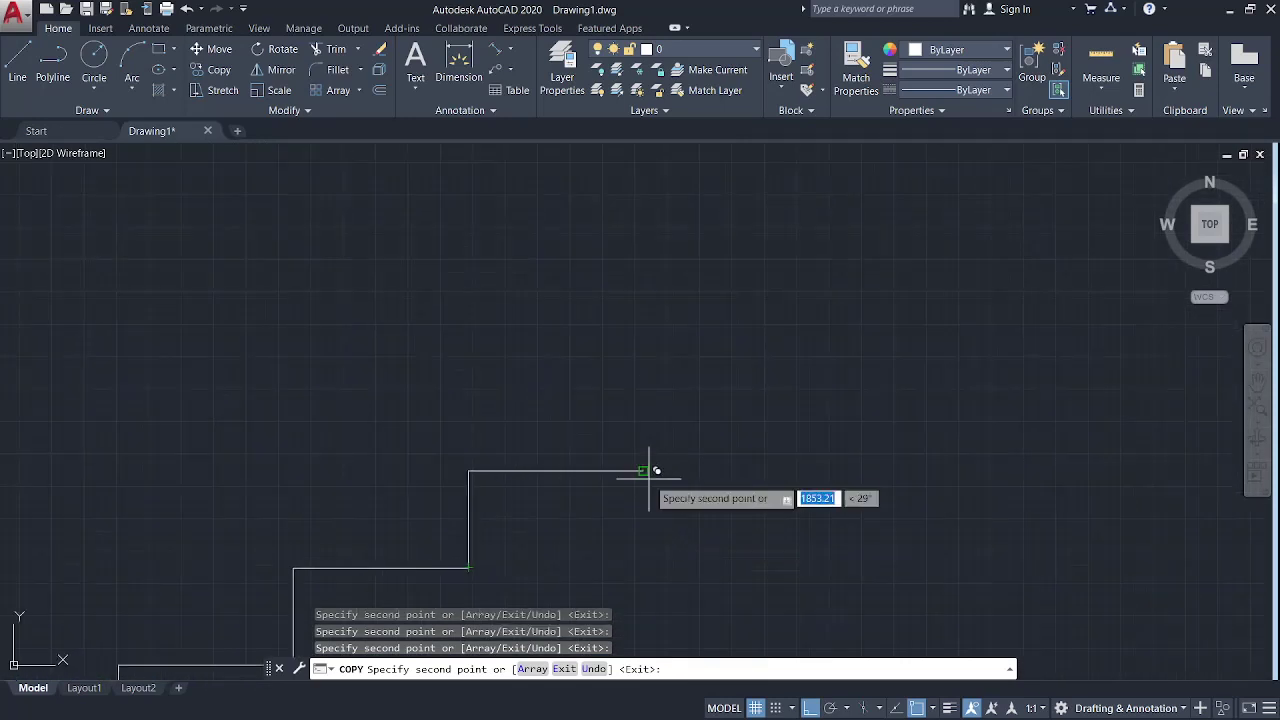
left_click(645, 468)
left_click(818, 372)
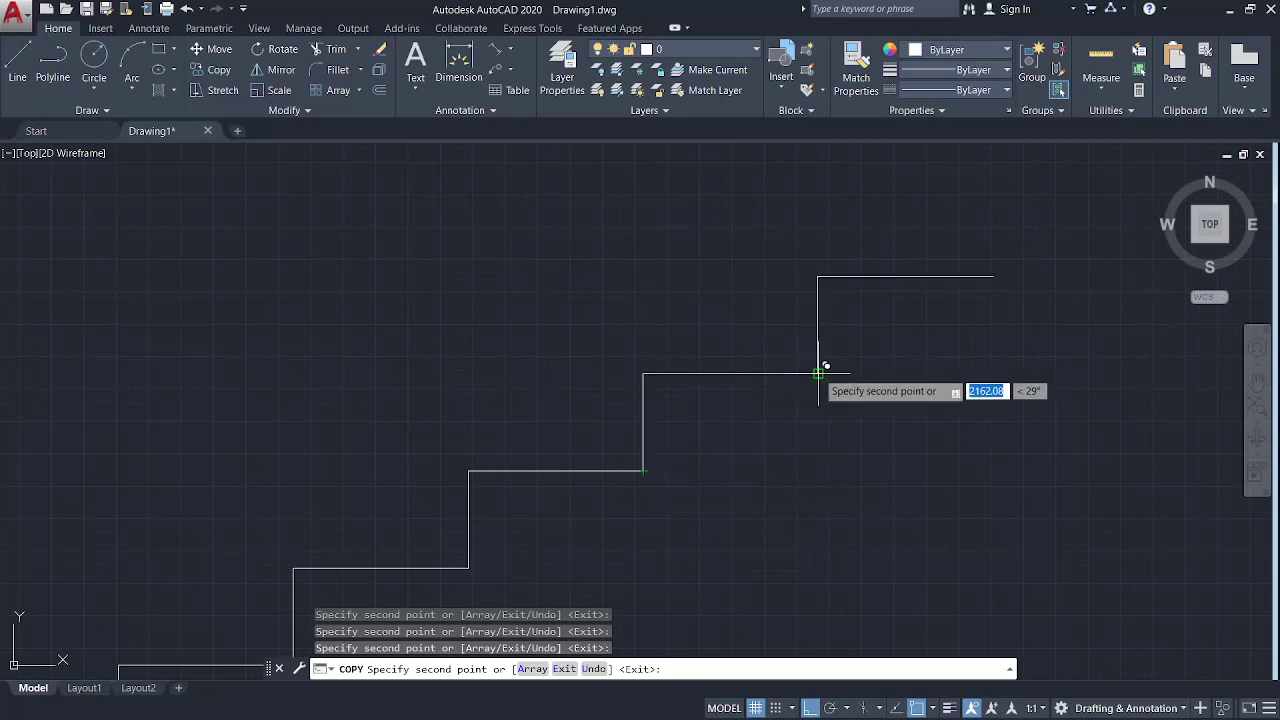
middle_click_drag(931, 389, 470, 595)
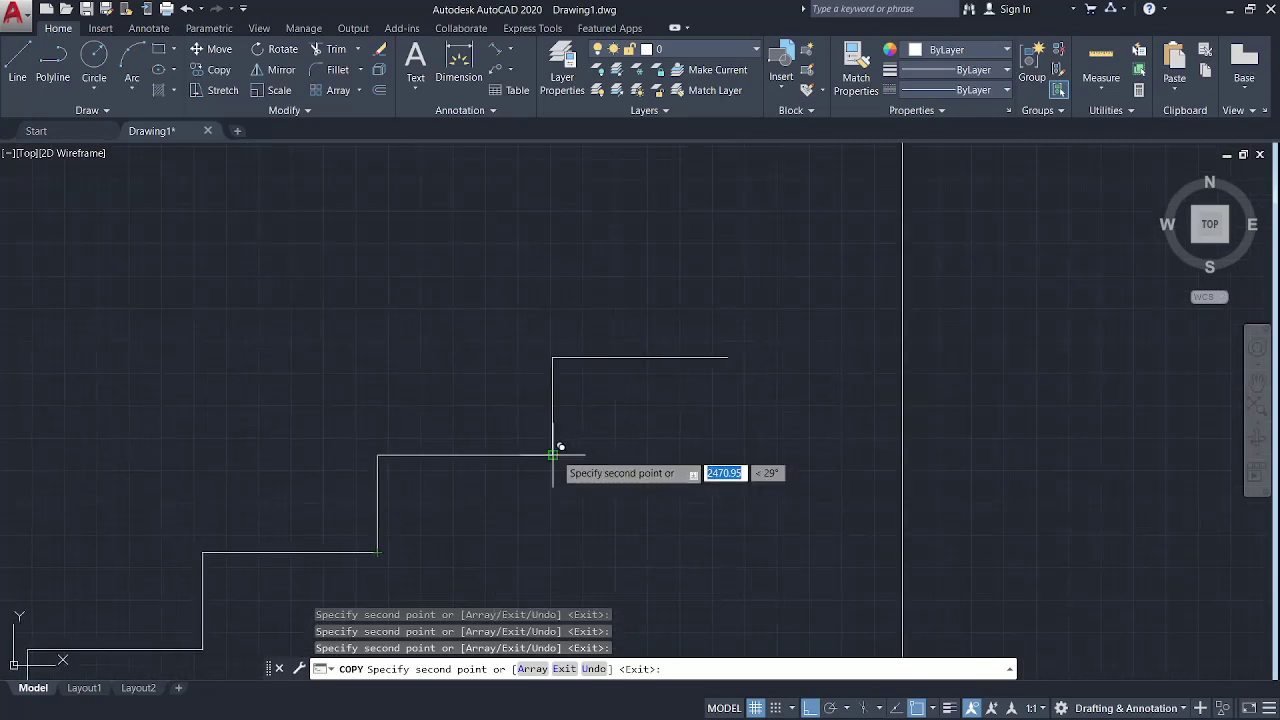
left_click(728, 357)
key("Escape")
middle_click_drag(920, 337, 671, 371)
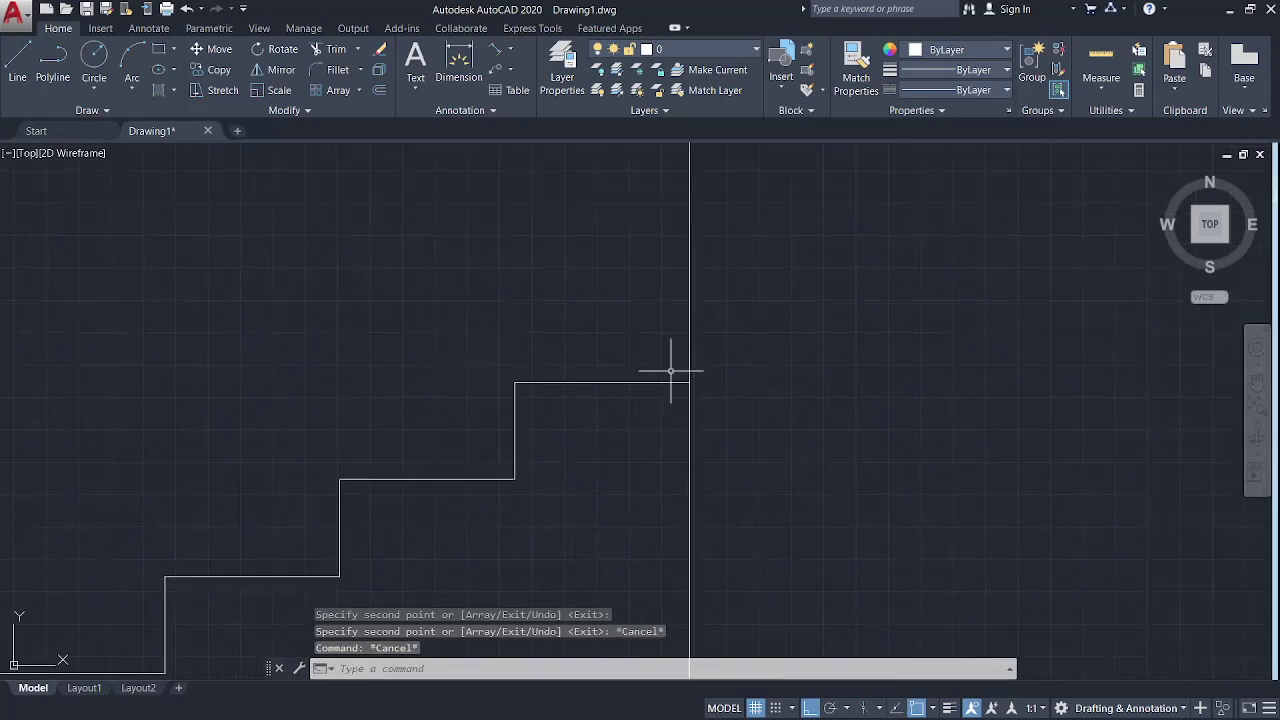
middle_click_drag(746, 391, 702, 449)
Step: Draw a line 150 up from the top step's corner, then across to the wall as the landing
left_click(17, 62)
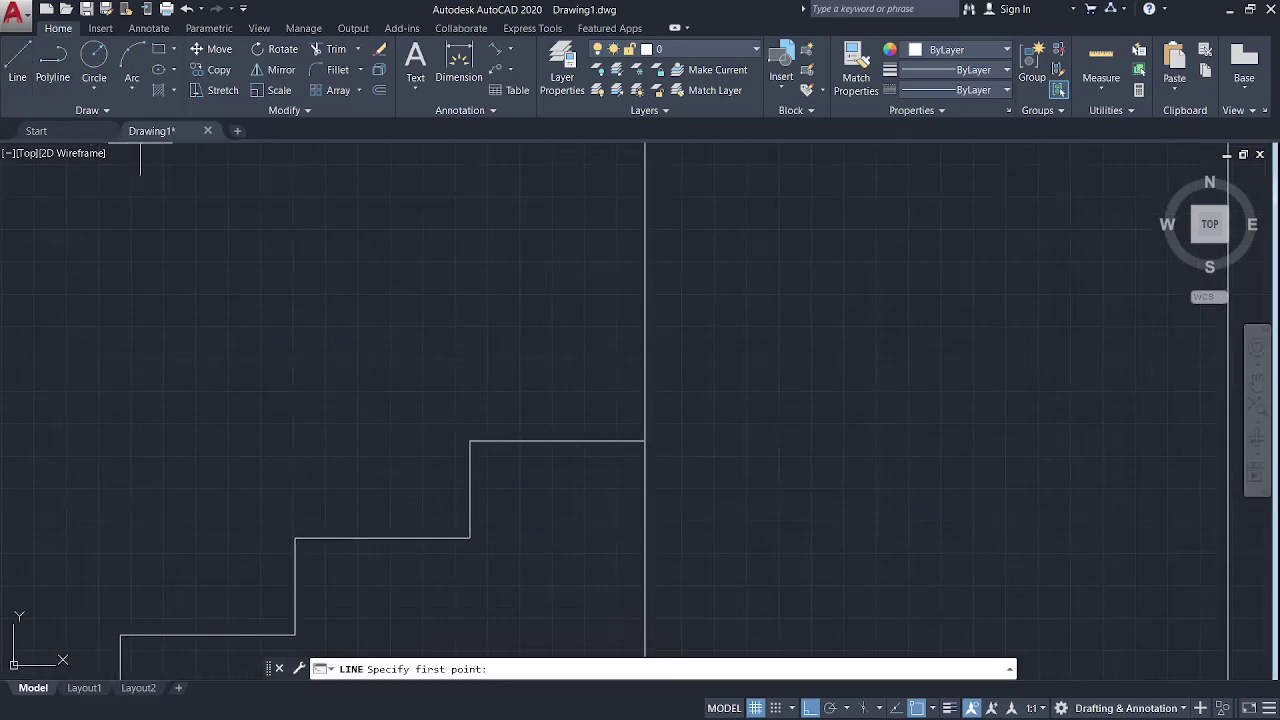
left_click(645, 440)
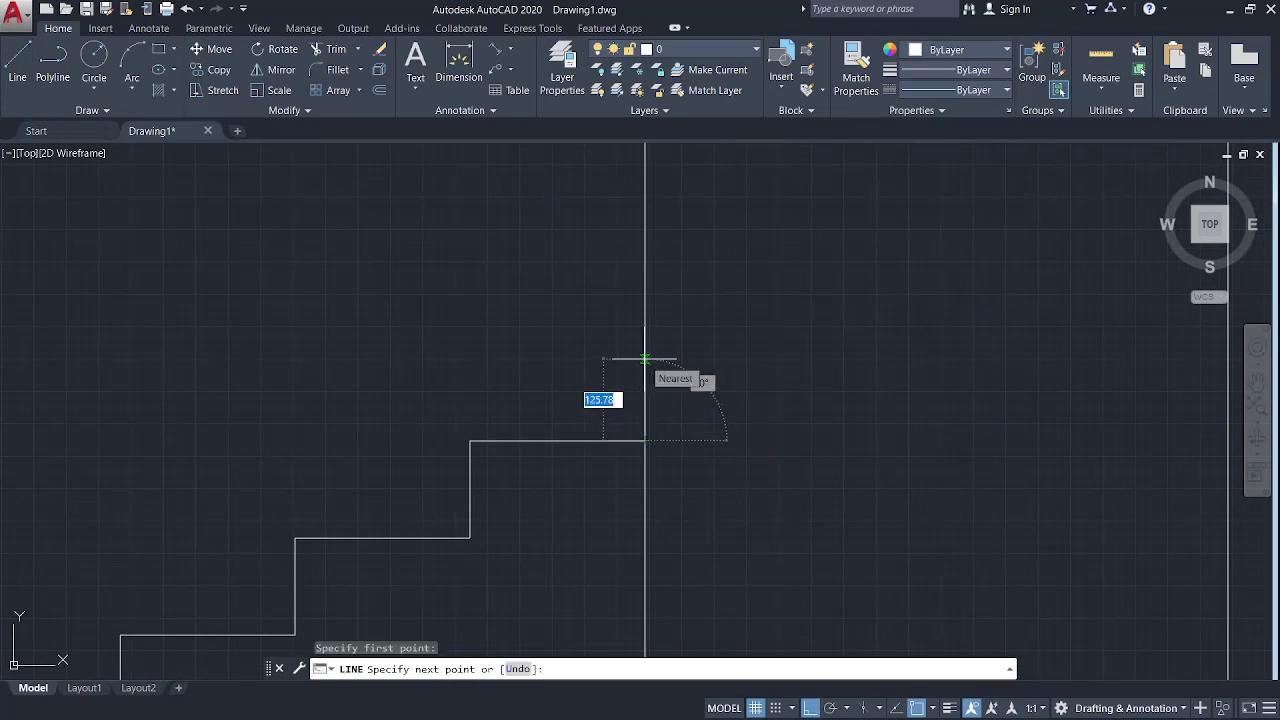
type("150")
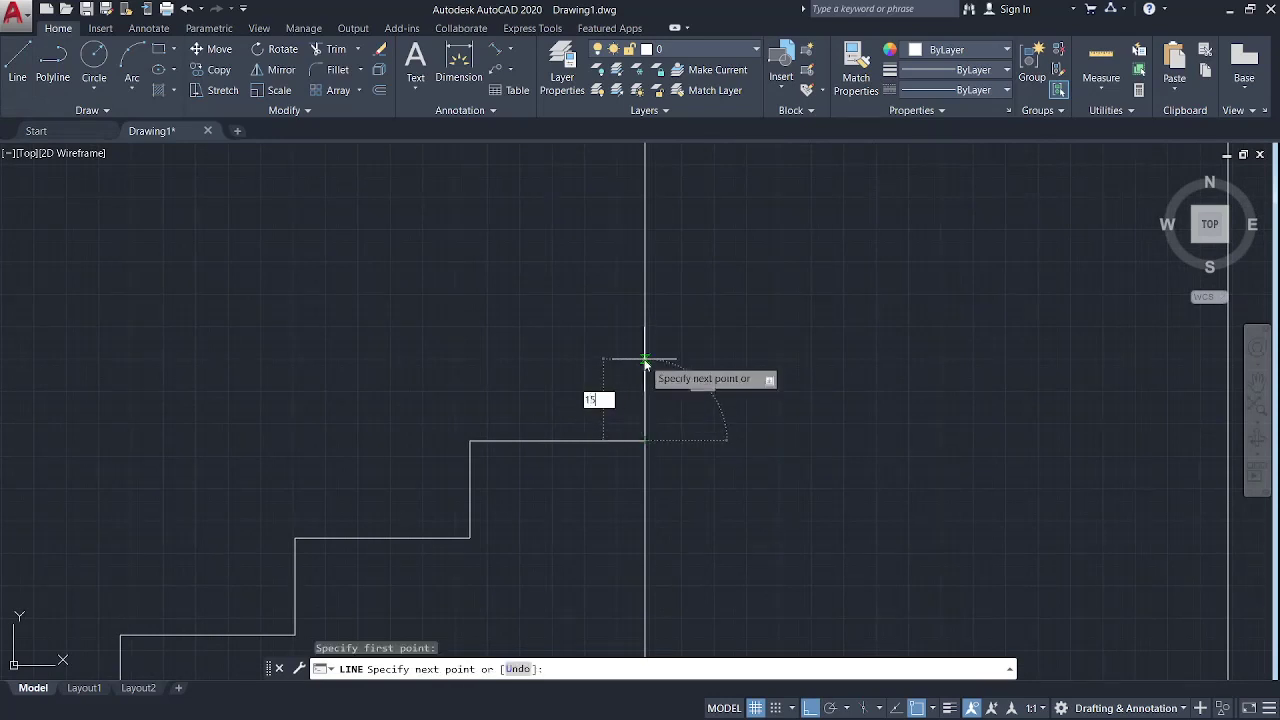
key("Return")
middle_click_drag(1007, 410, 709, 450)
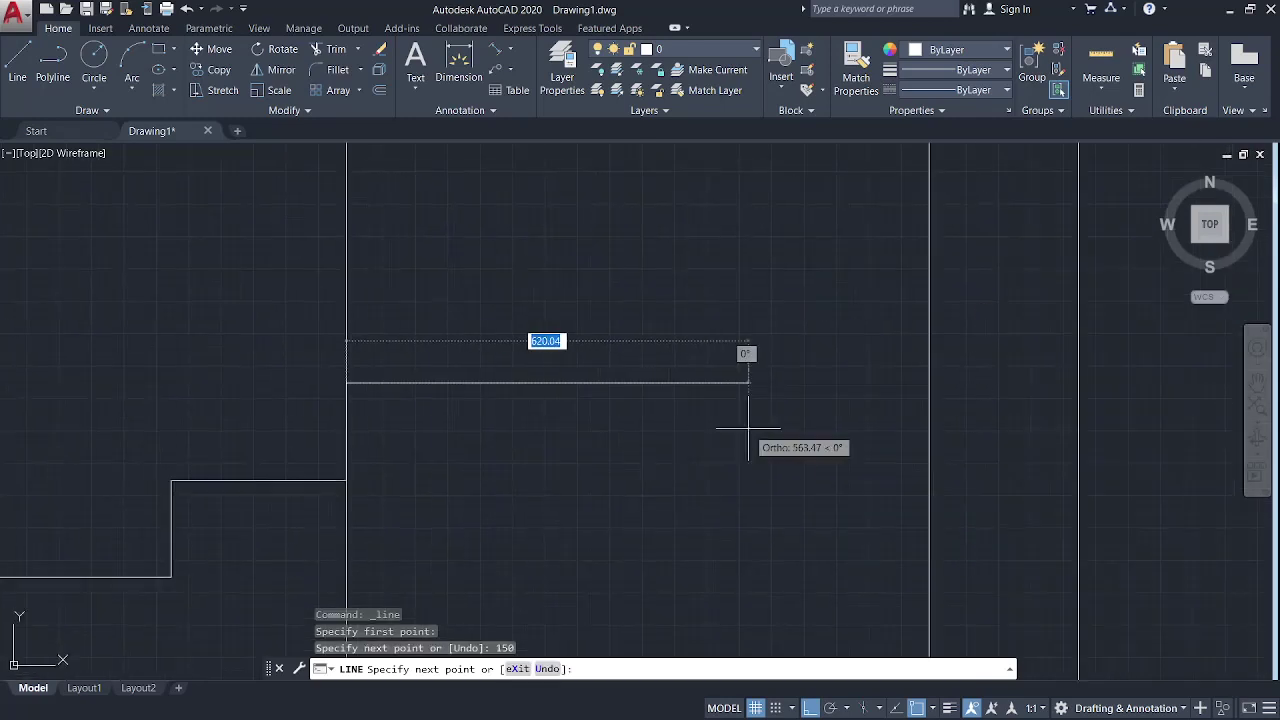
left_click(929, 382)
key("Return")
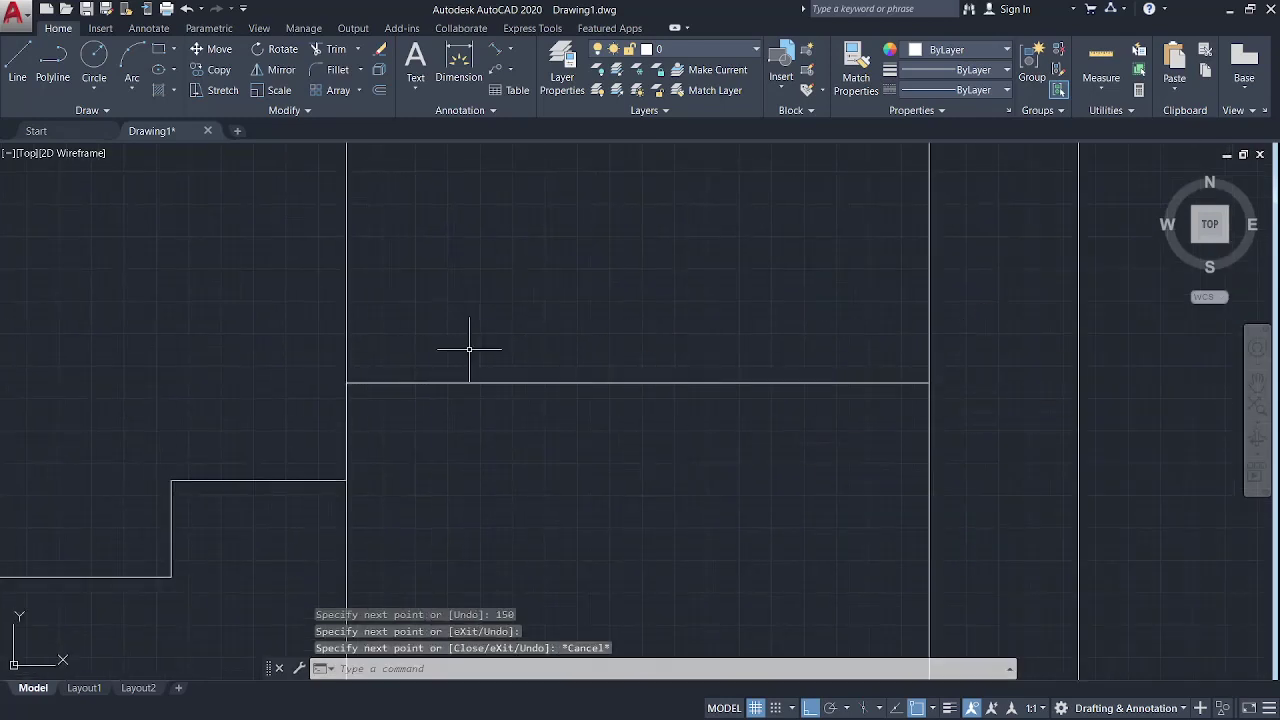
middle_click_drag(466, 343, 620, 391)
Step: Draw a 150 riser and 270 tread leftward from the landing, then select both new lines
key("Return")
left_click(495, 427)
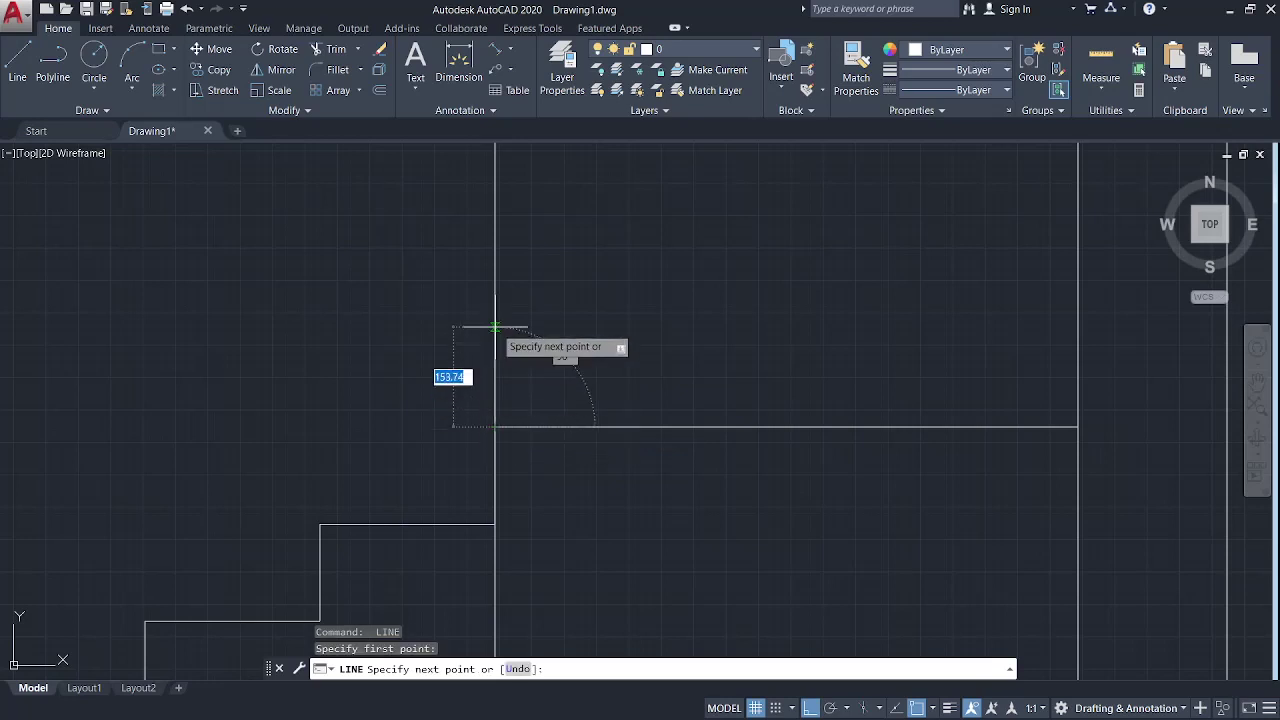
key("Return")
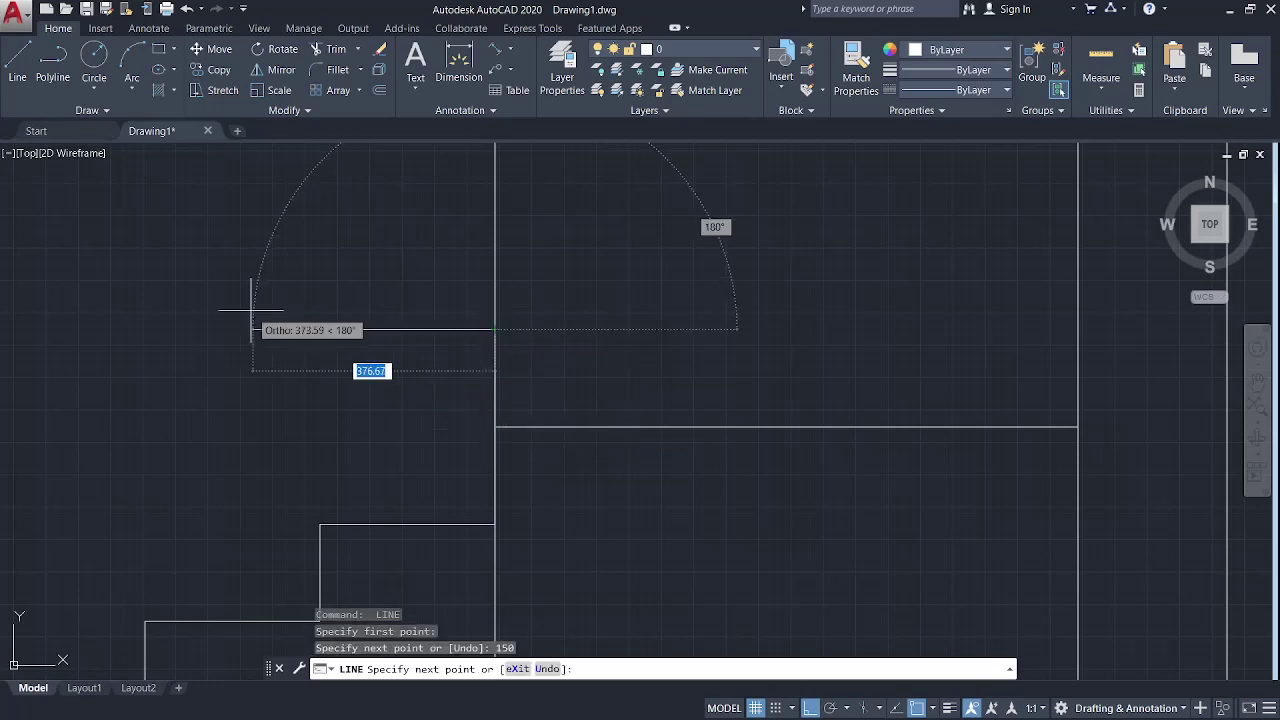
type("2")
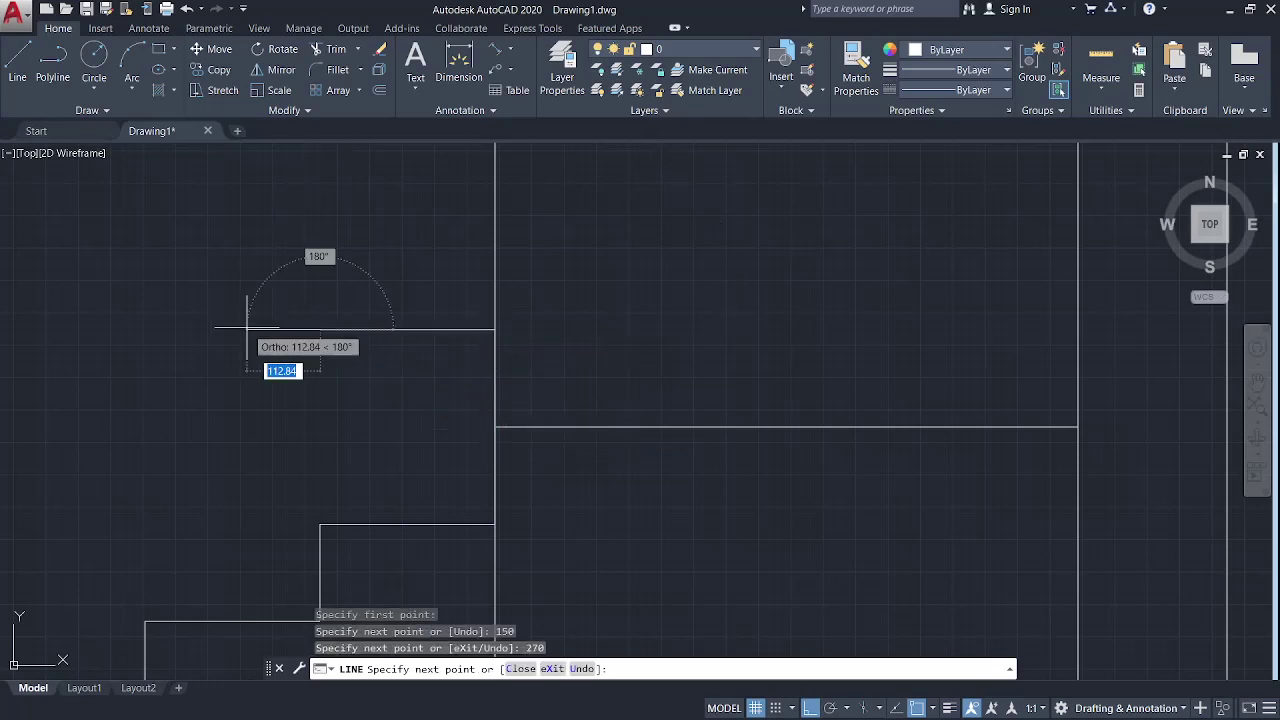
key("Return")
key("Escape")
left_click(495, 373)
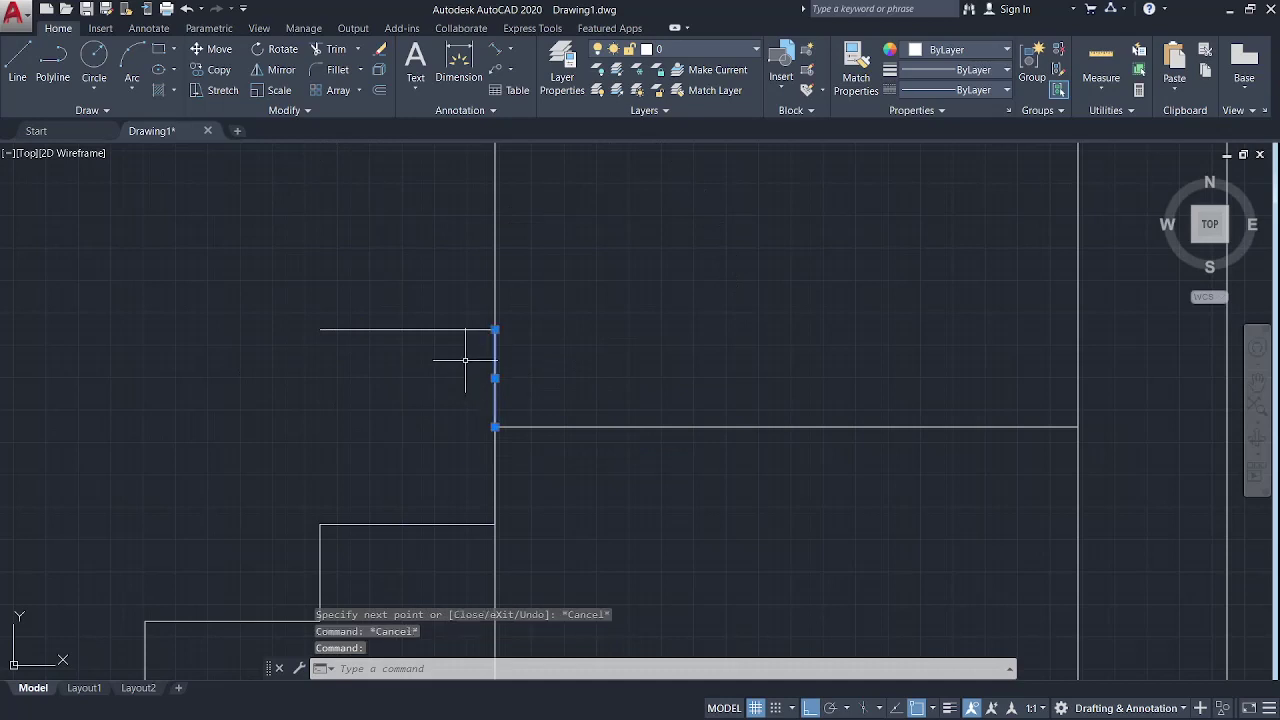
left_click(514, 363)
left_click(342, 304)
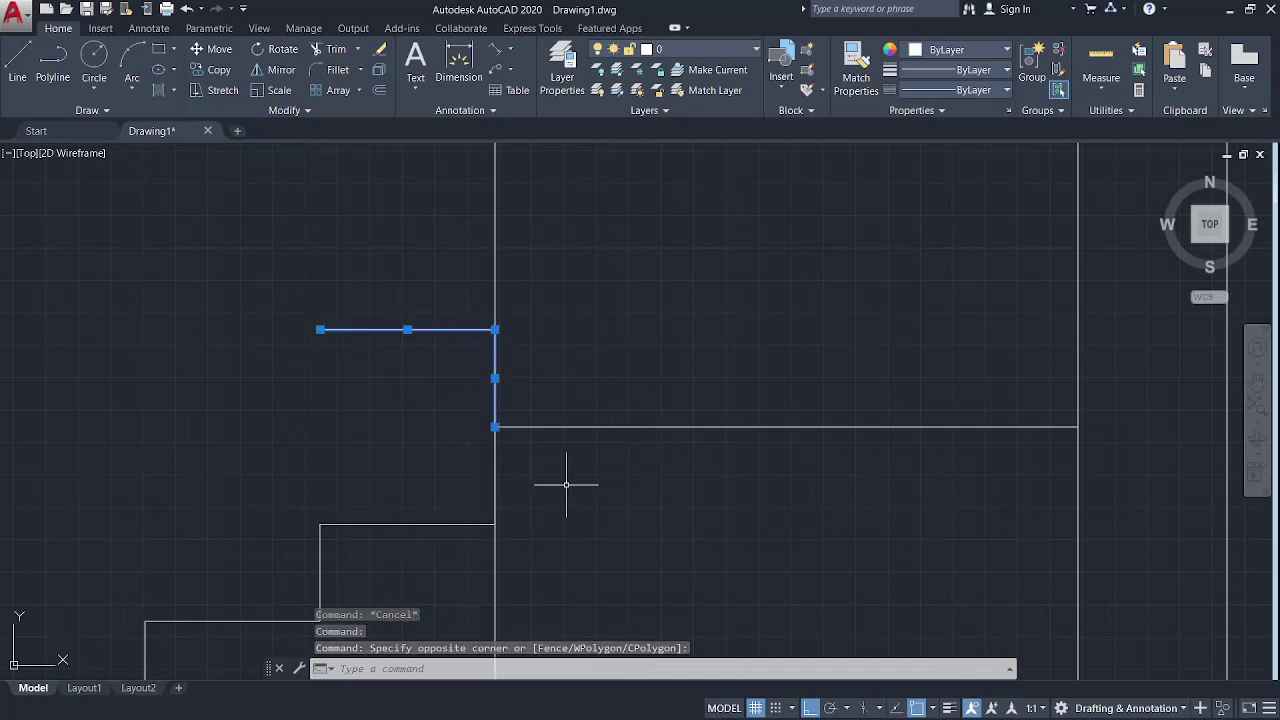
Step: Copy the selected step from its corner, placing the first three copies climbing up-left
middle_click_drag(277, 363, 461, 440)
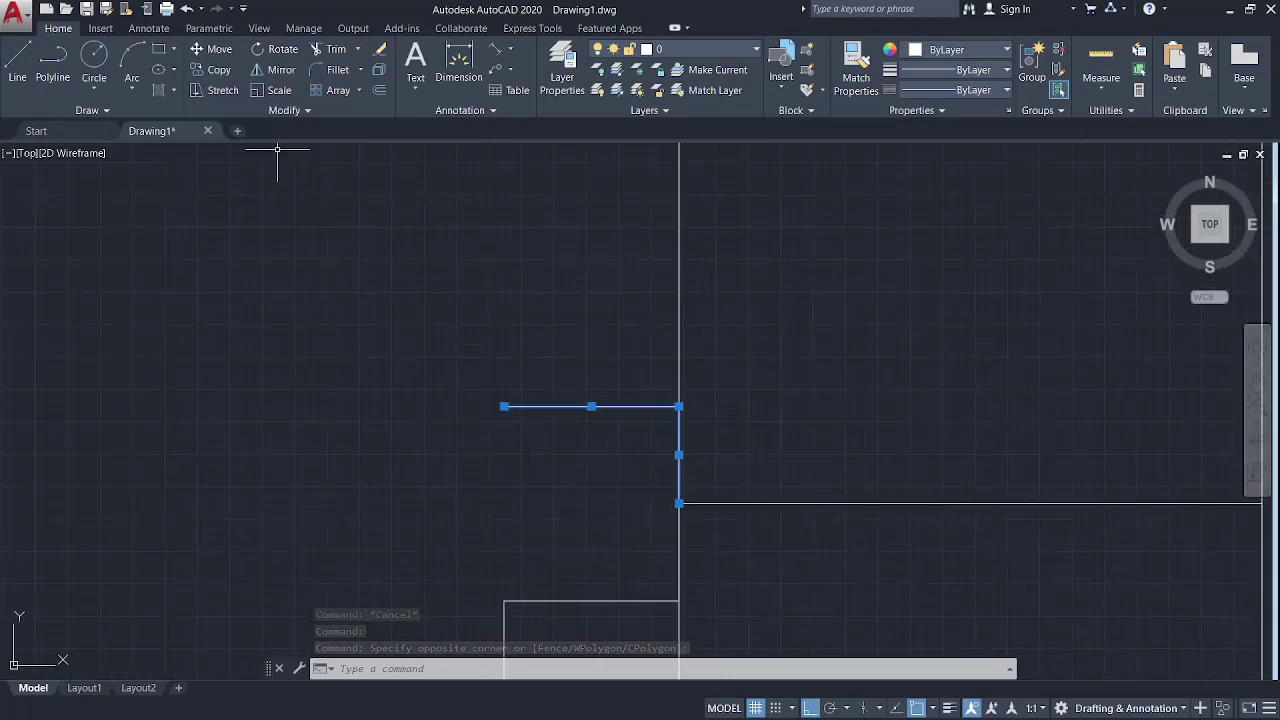
left_click(214, 70)
left_click(681, 502)
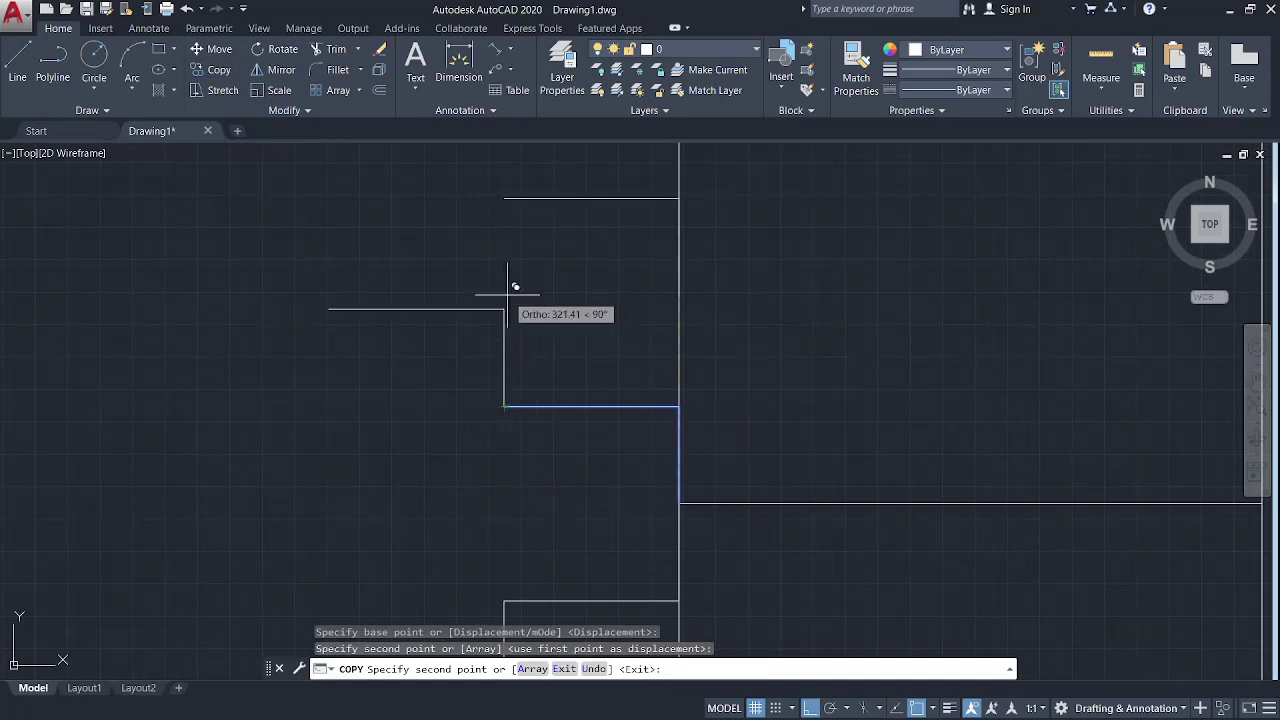
middle_click_drag(514, 290, 630, 420)
left_click(622, 432)
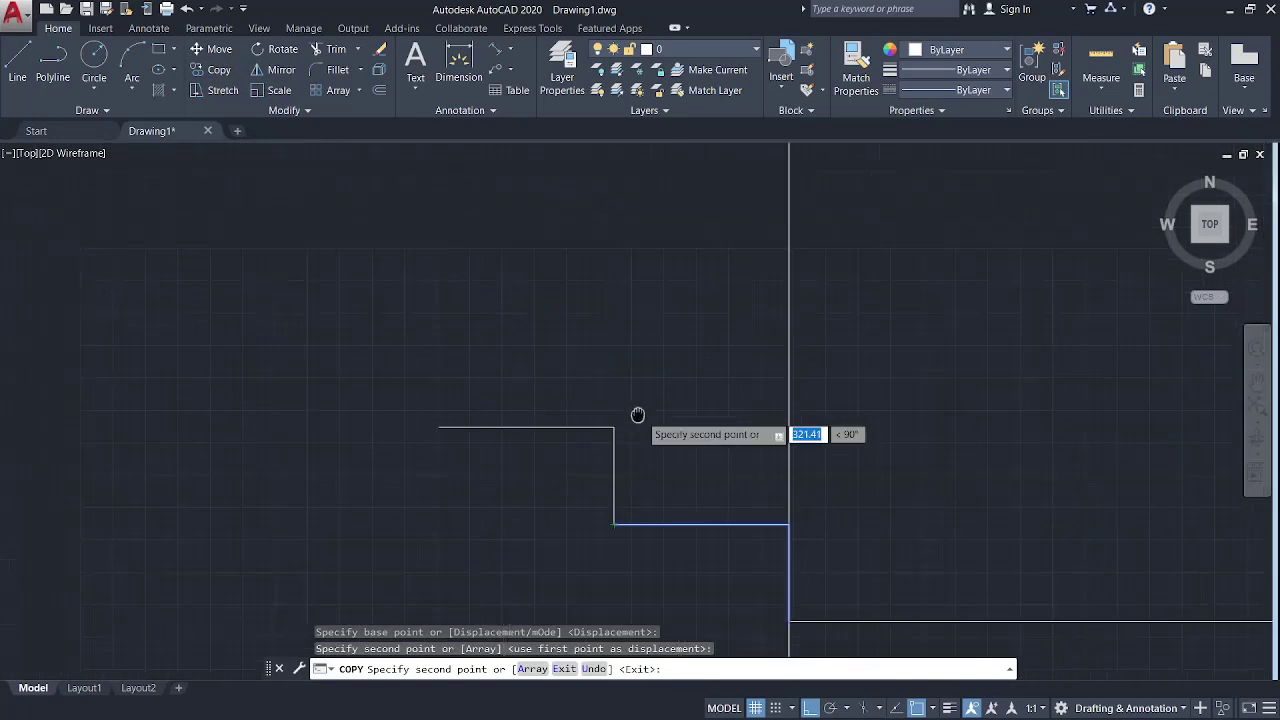
left_click(447, 433)
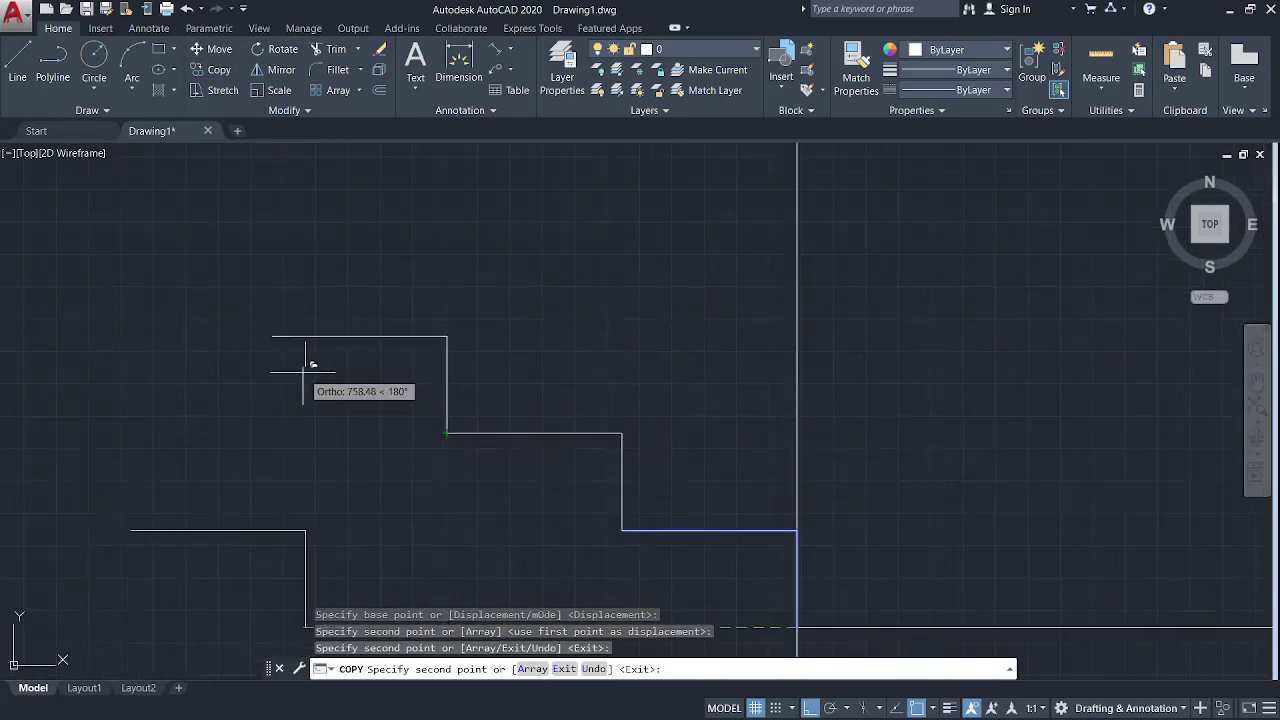
left_click(272, 336)
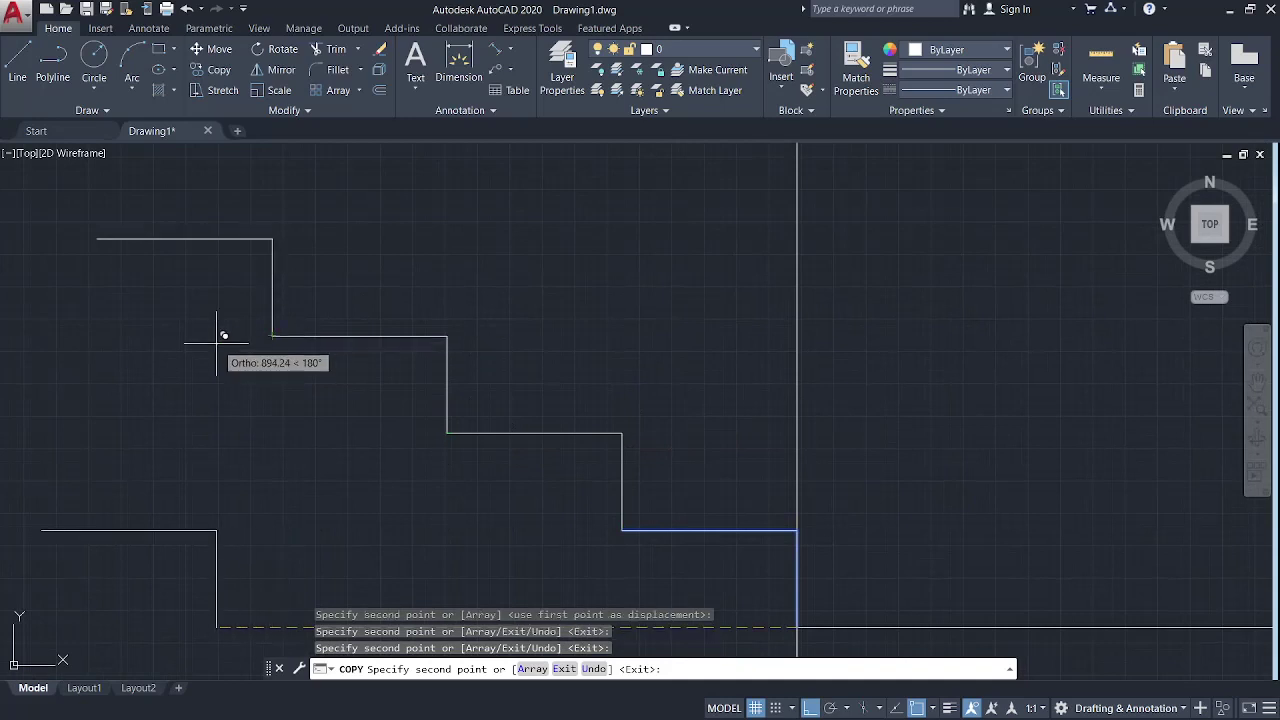
Step: Place three more step copies at each new top end to complete the return flight
middle_click_drag(100, 238, 603, 378)
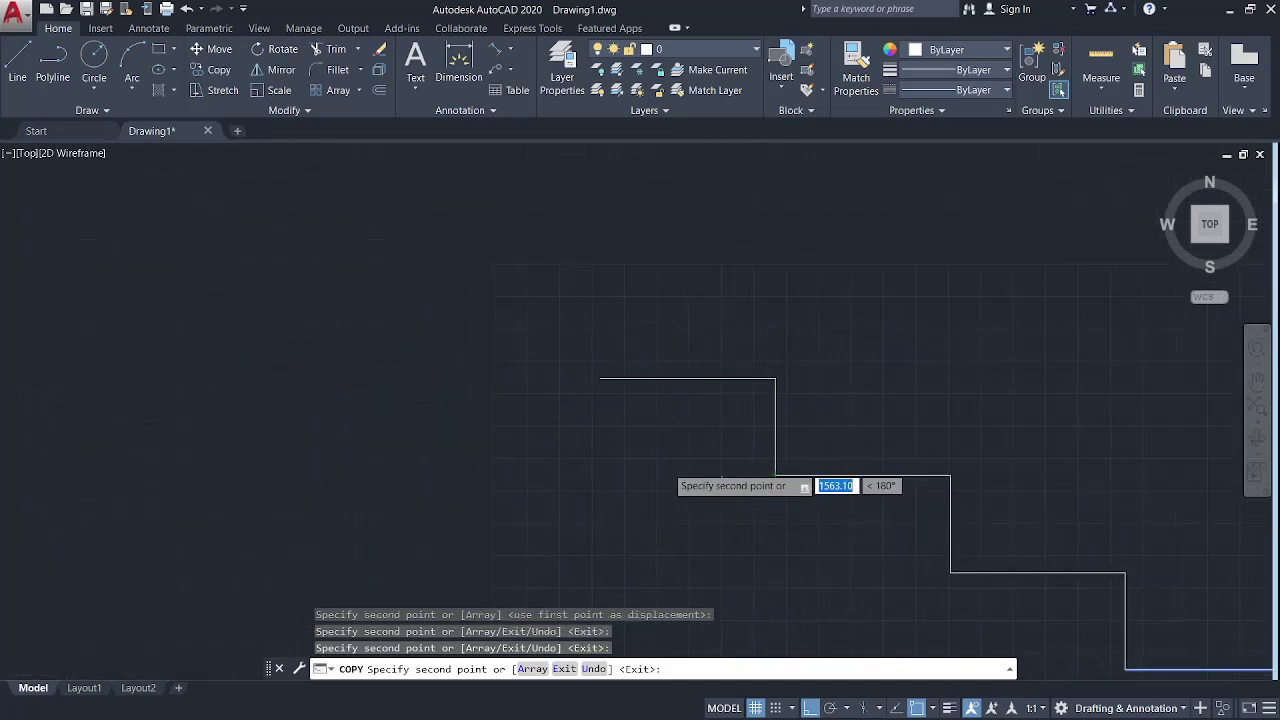
left_click(601, 378)
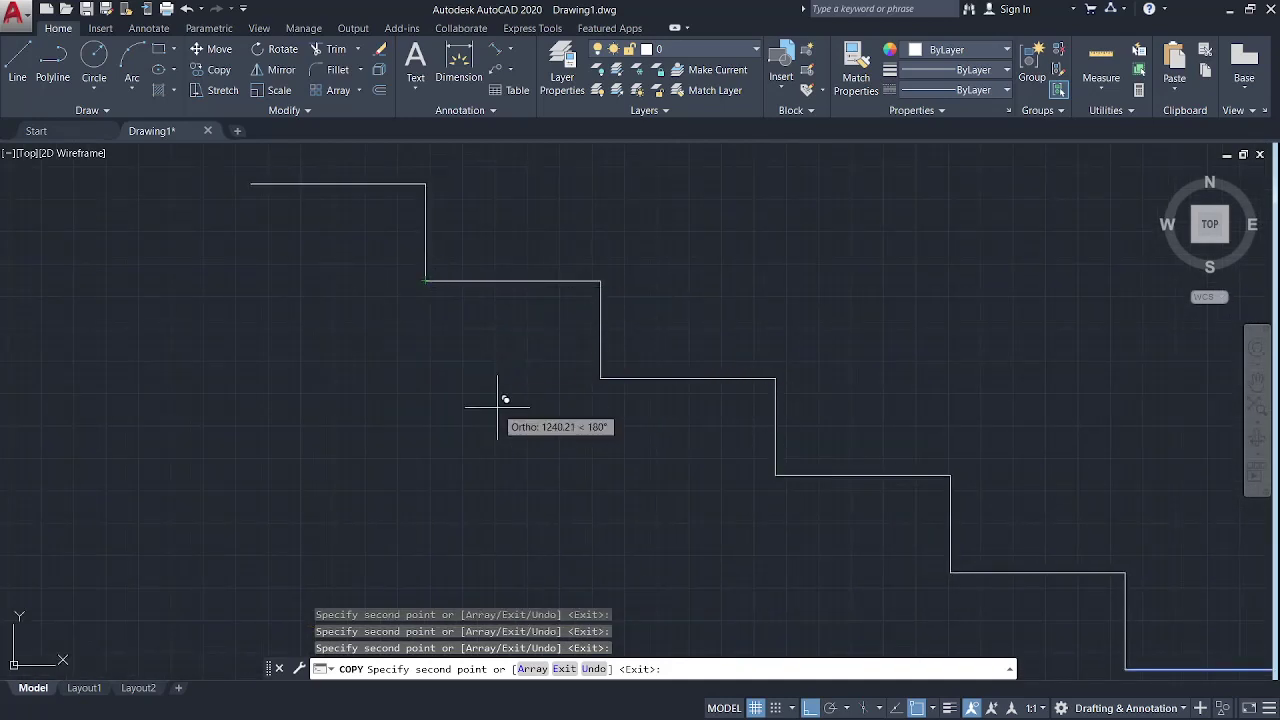
middle_click_drag(497, 407, 527, 497)
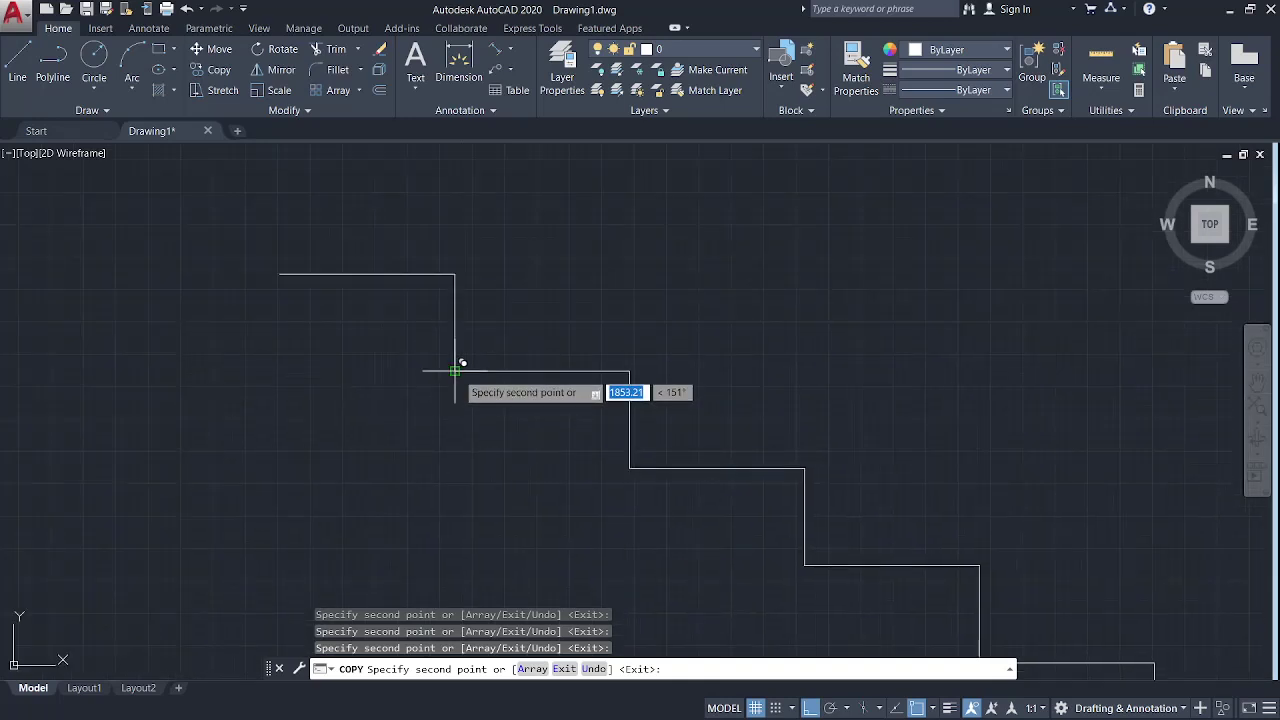
left_click(455, 370)
left_click(280, 273)
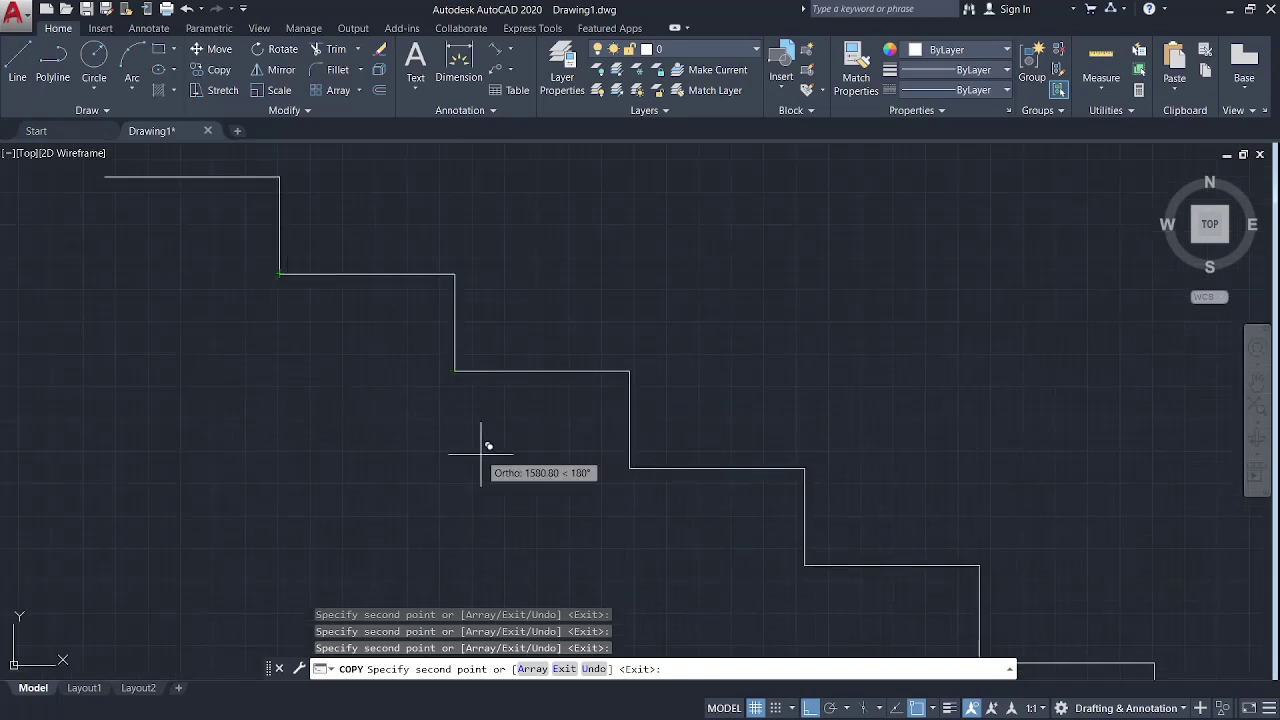
scroll(682, 509, "down", 4)
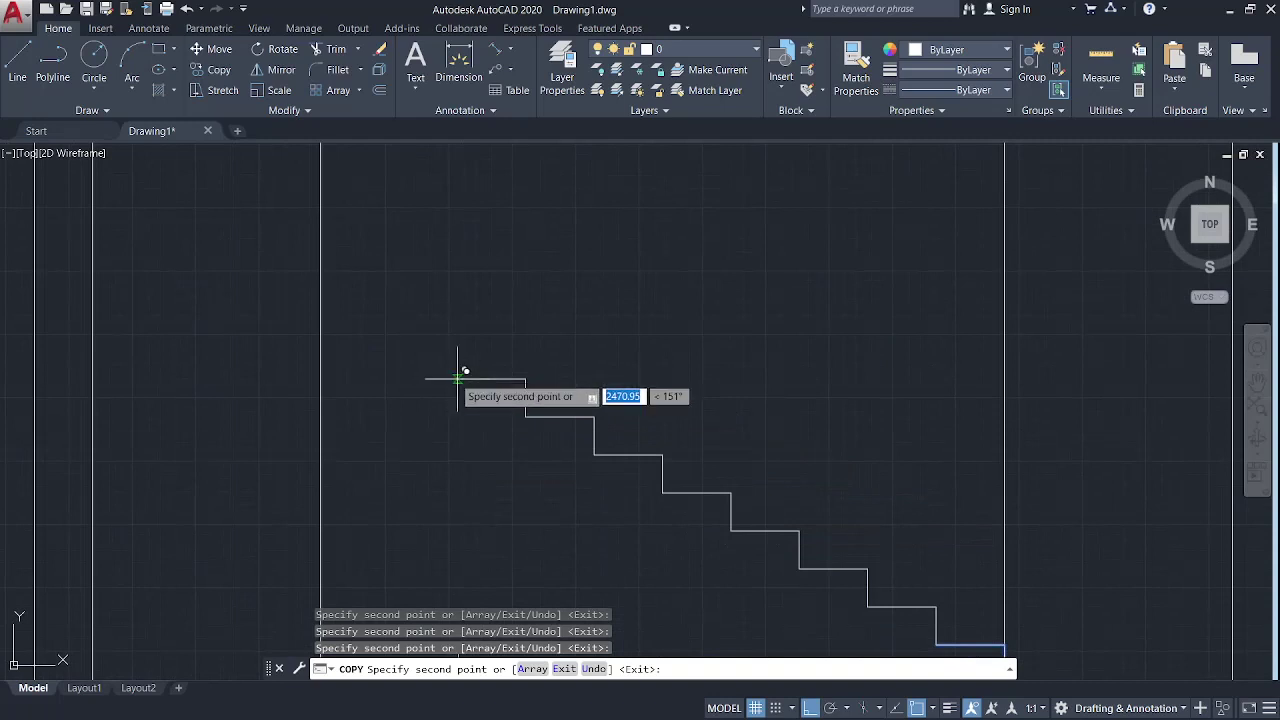
scroll(458, 378, "up", 6)
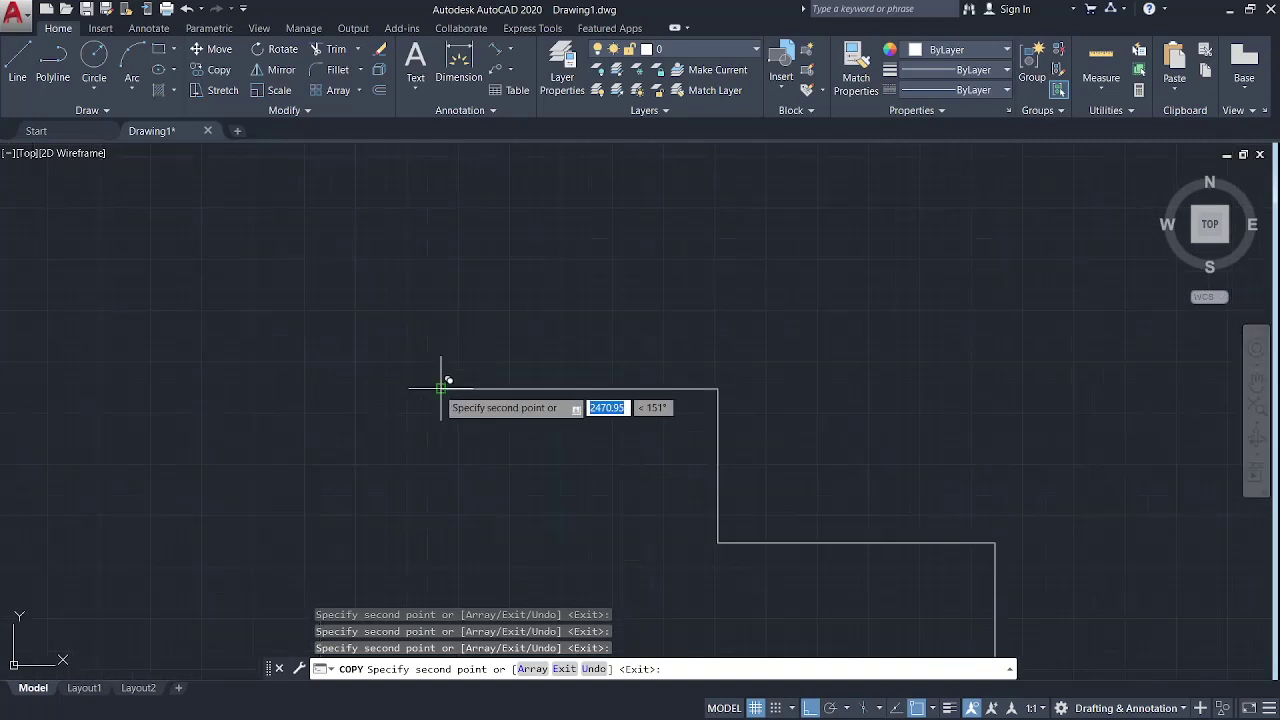
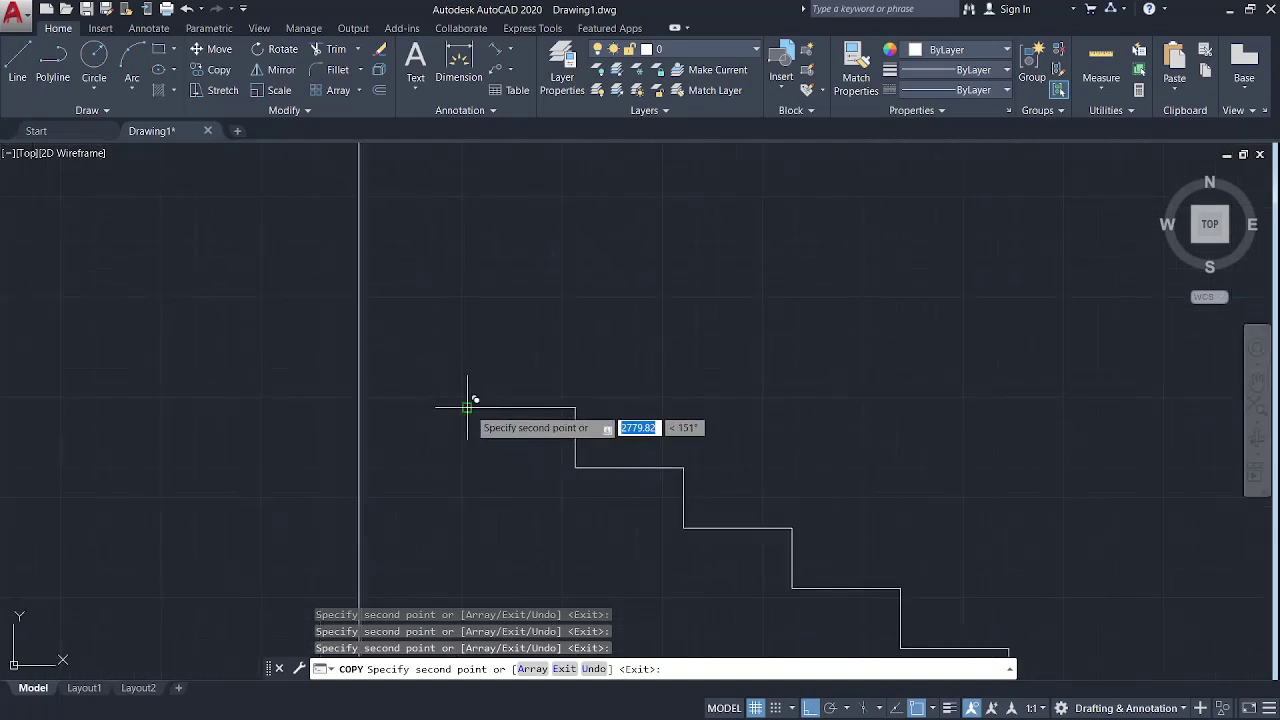
Step: End the step copying and zoom and pan to view the whole two-flight stair section
key("Escape")
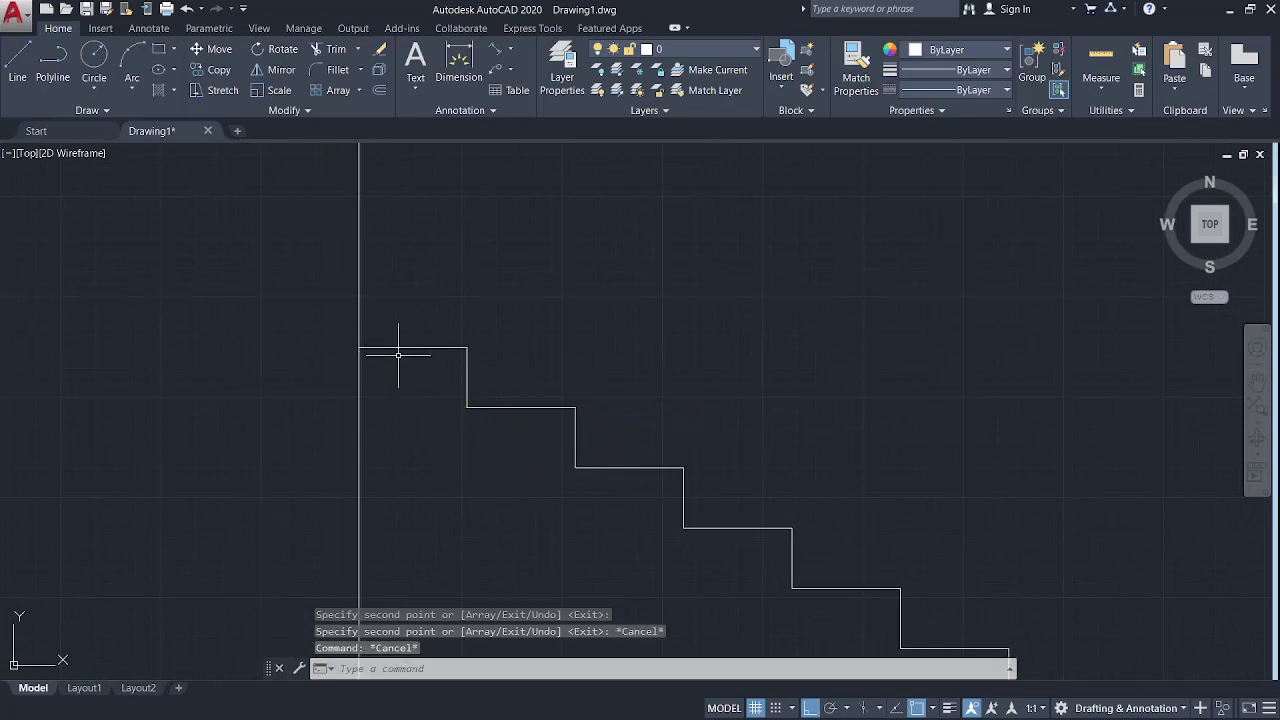
scroll(366, 351, "down", 6)
scroll(460, 403, "up", 3)
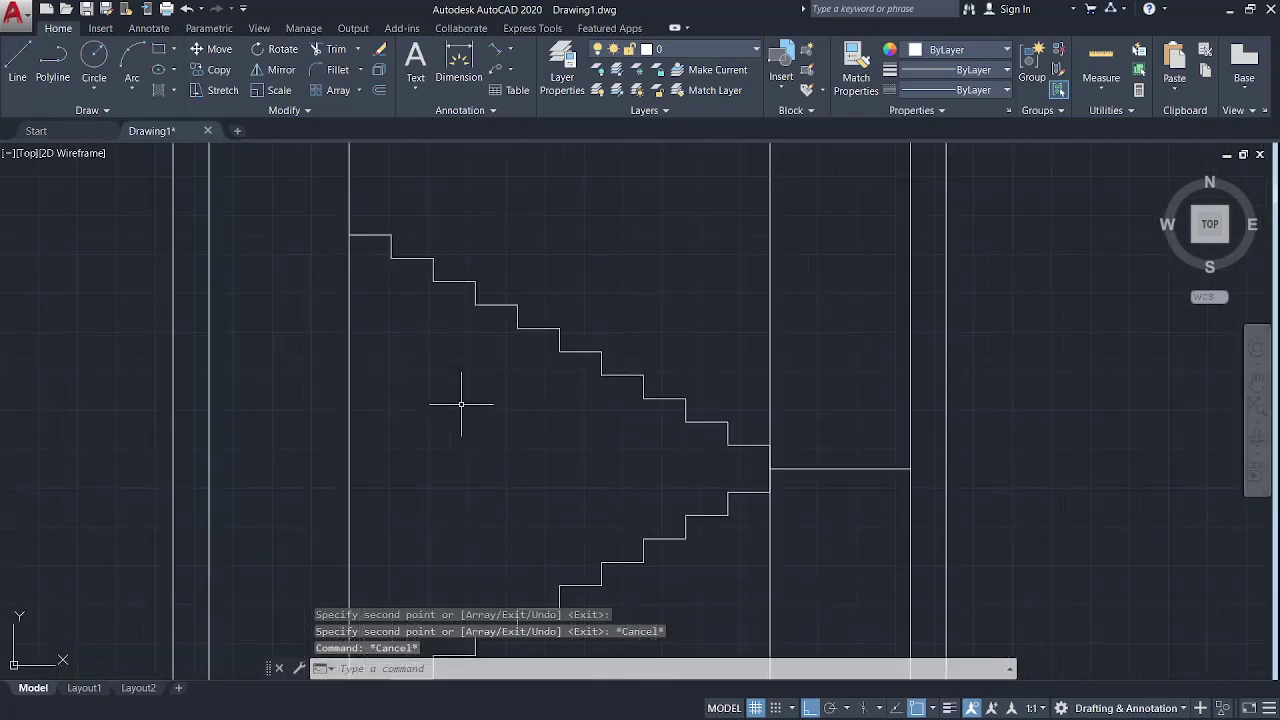
scroll(450, 391, "down", 4)
scroll(450, 391, "up", 4)
middle_click_drag(407, 434, 452, 416)
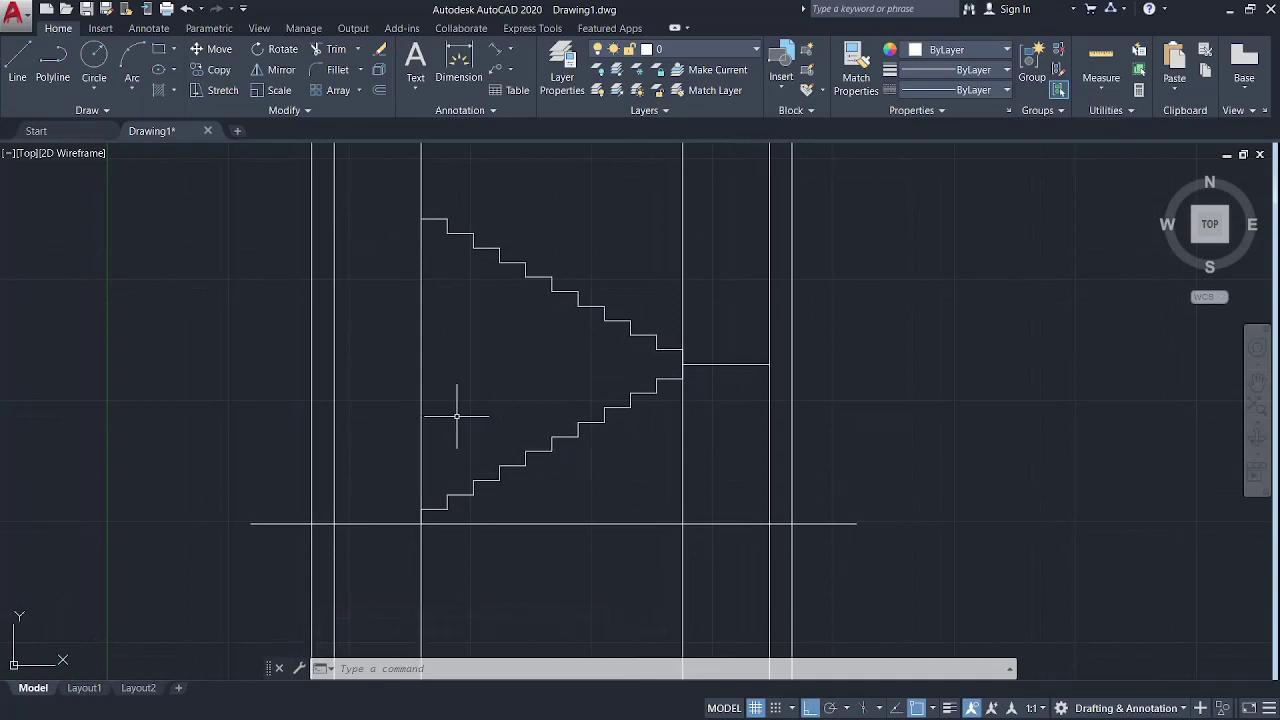
scroll(456, 416, "down", 5)
scroll(514, 497, "up", 3)
scroll(482, 303, "up", 3)
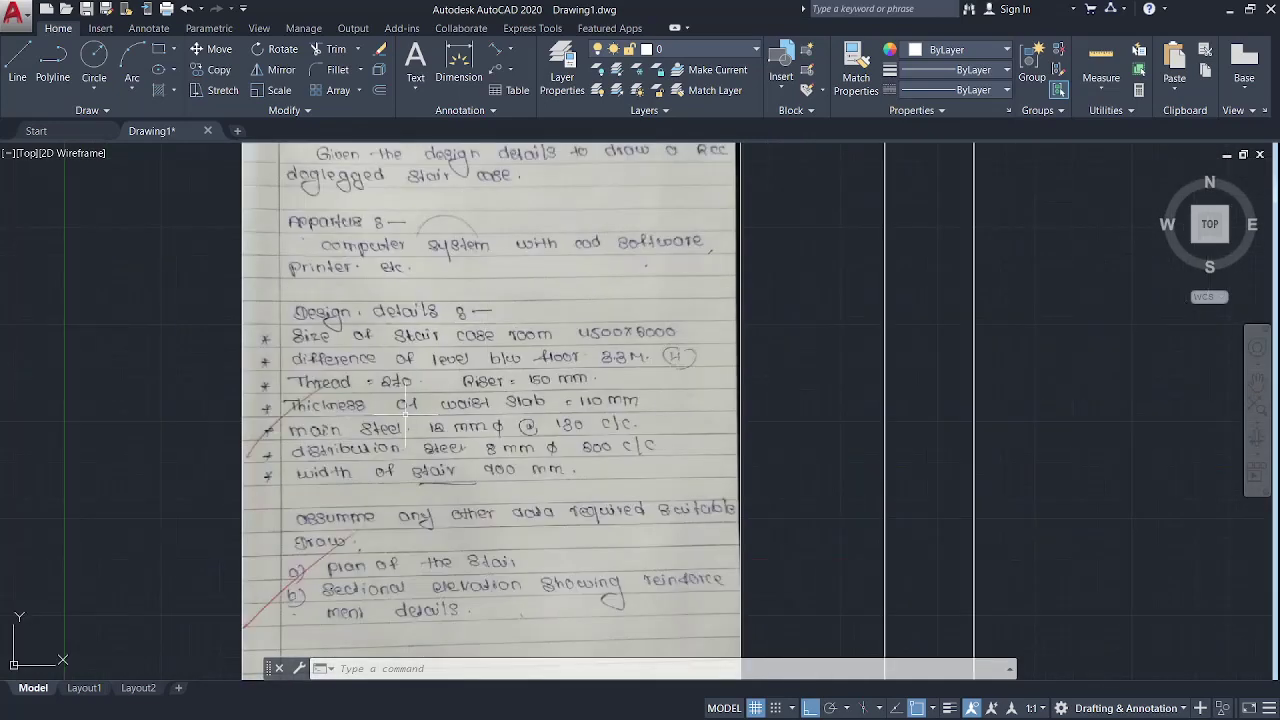
scroll(405, 418, "up", 4)
middle_click_drag(690, 332, 597, 412)
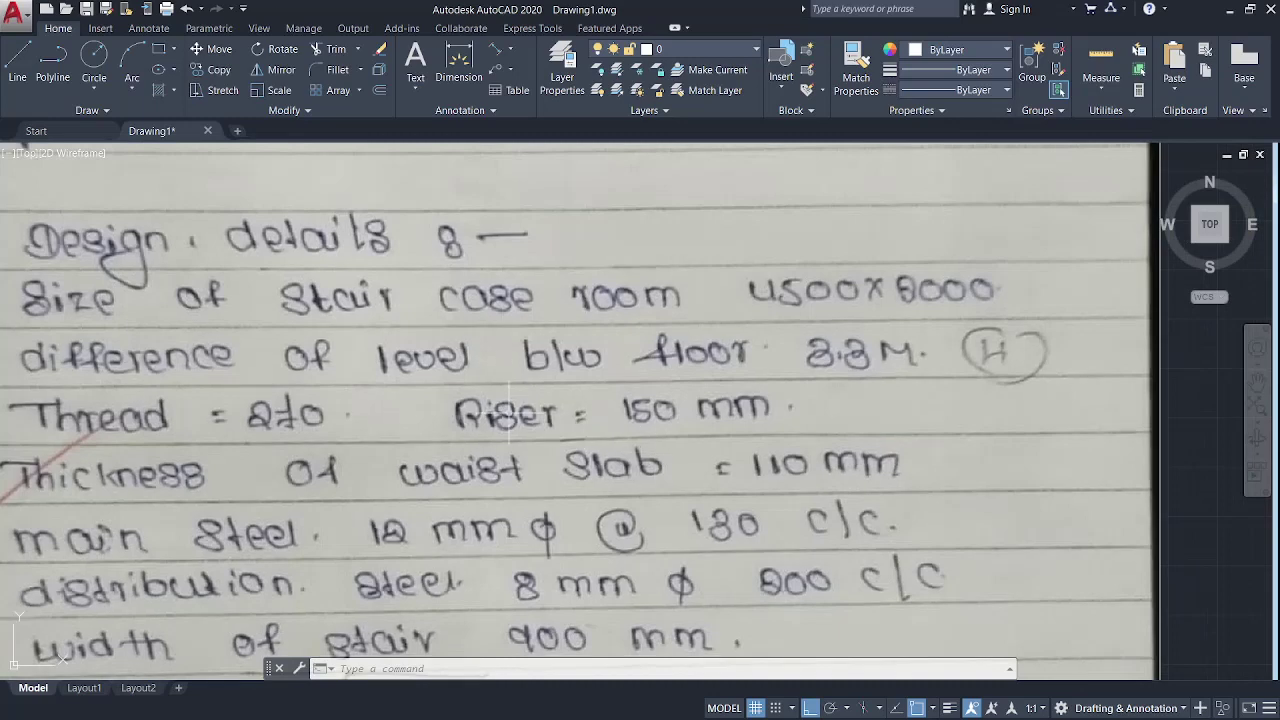
middle_click_drag(741, 537, 721, 410)
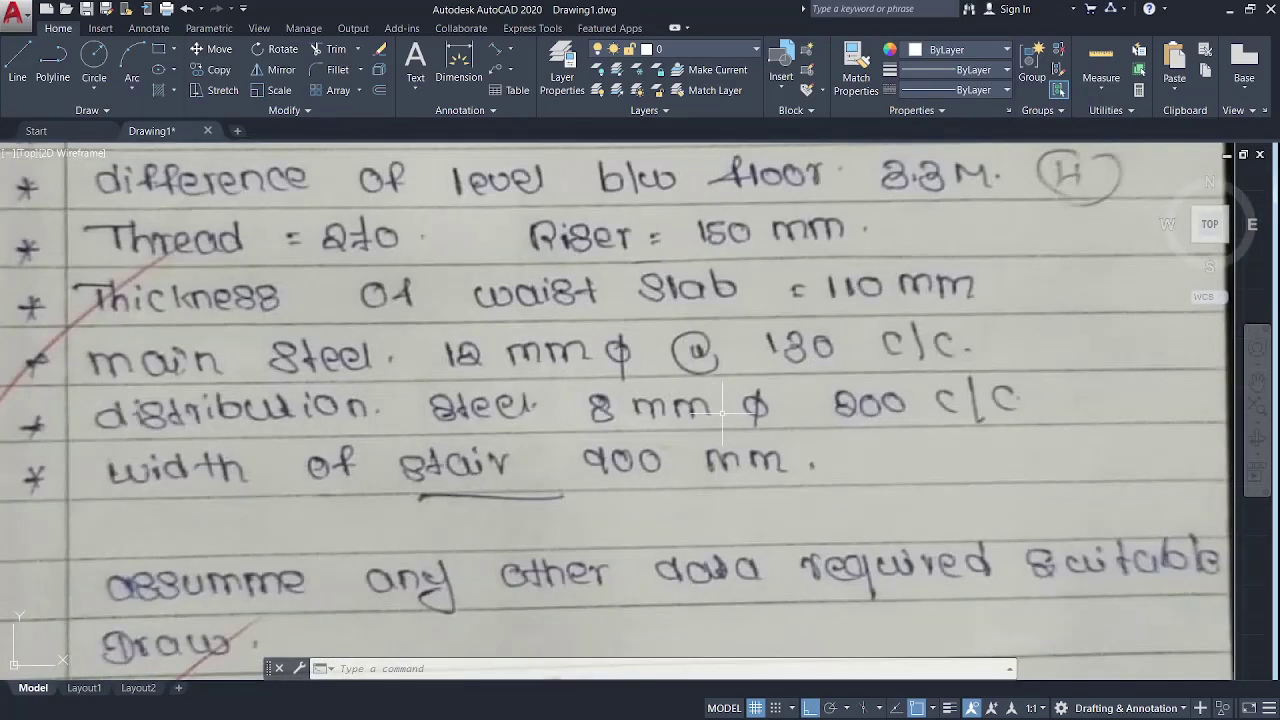
scroll(705, 414, "down", 2)
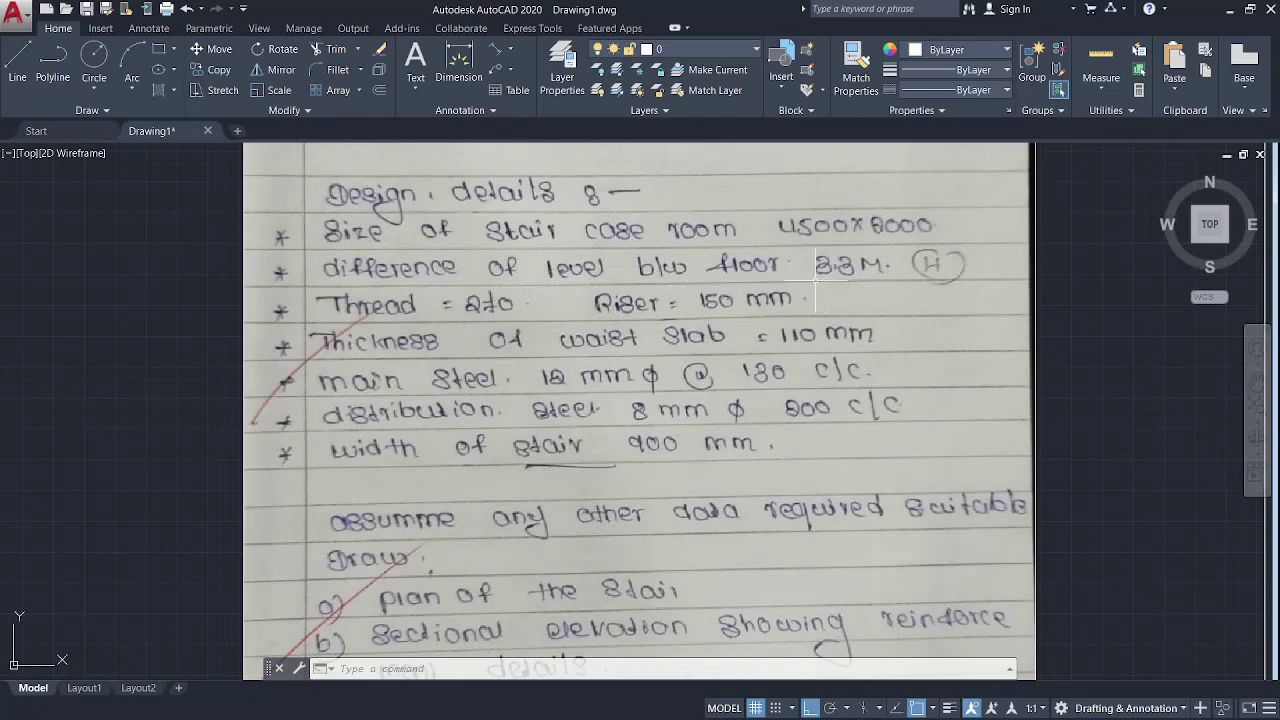
scroll(917, 280, "down", 5)
middle_click_drag(963, 337, 157, 409)
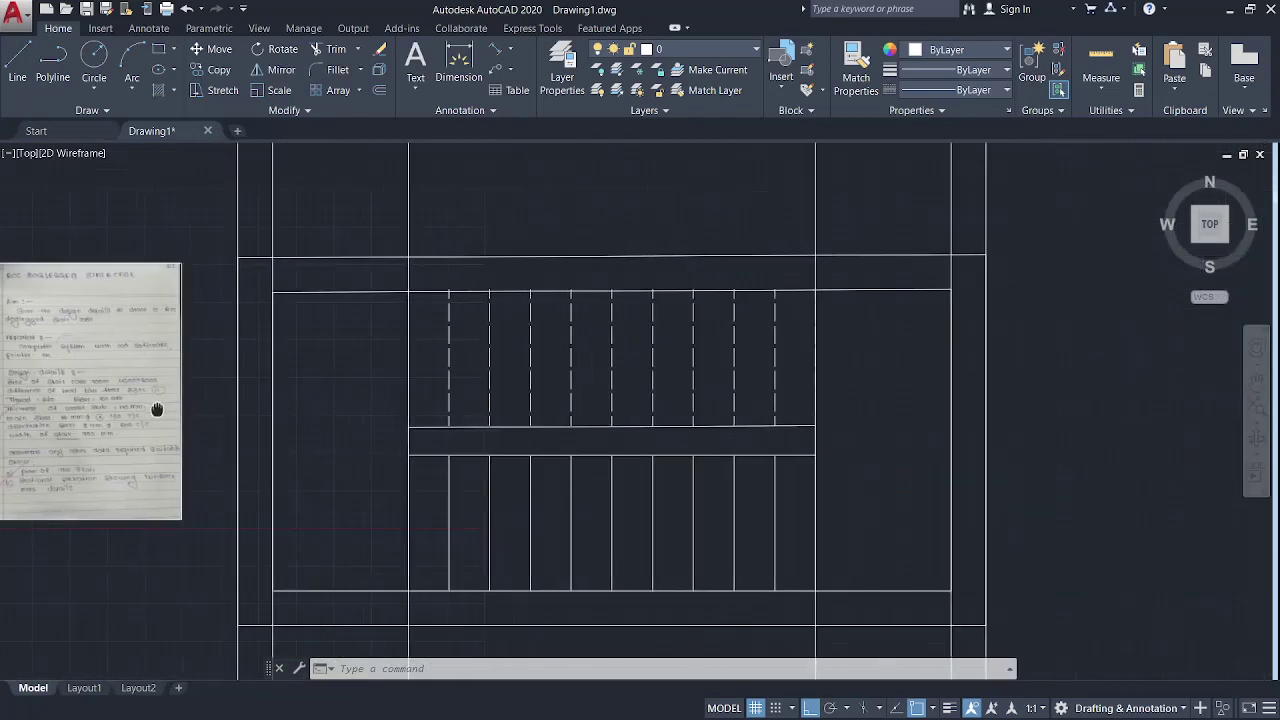
scroll(157, 409, "down", 3)
Step: Offset the ground line 3300 upward to form the floor line above the upper flight
middle_click_drag(652, 271, 627, 455)
scroll(627, 455, "up", 2)
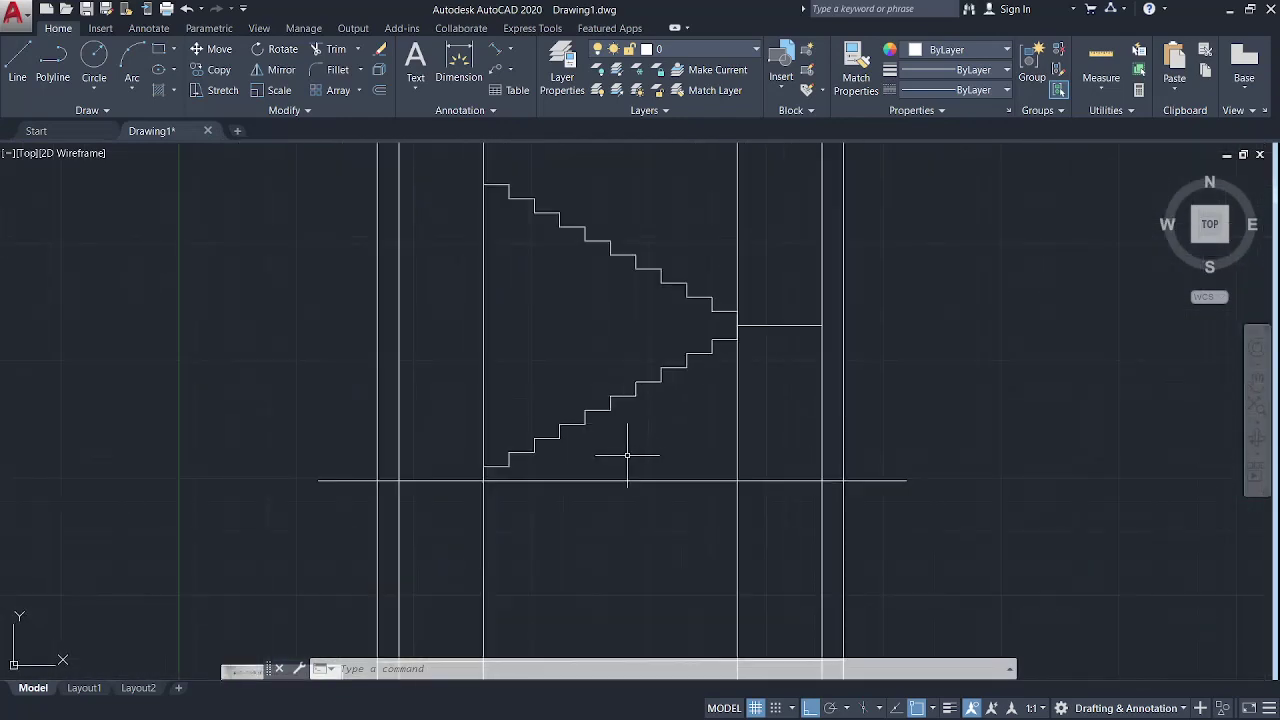
type("o")
key("Return")
type("3300")
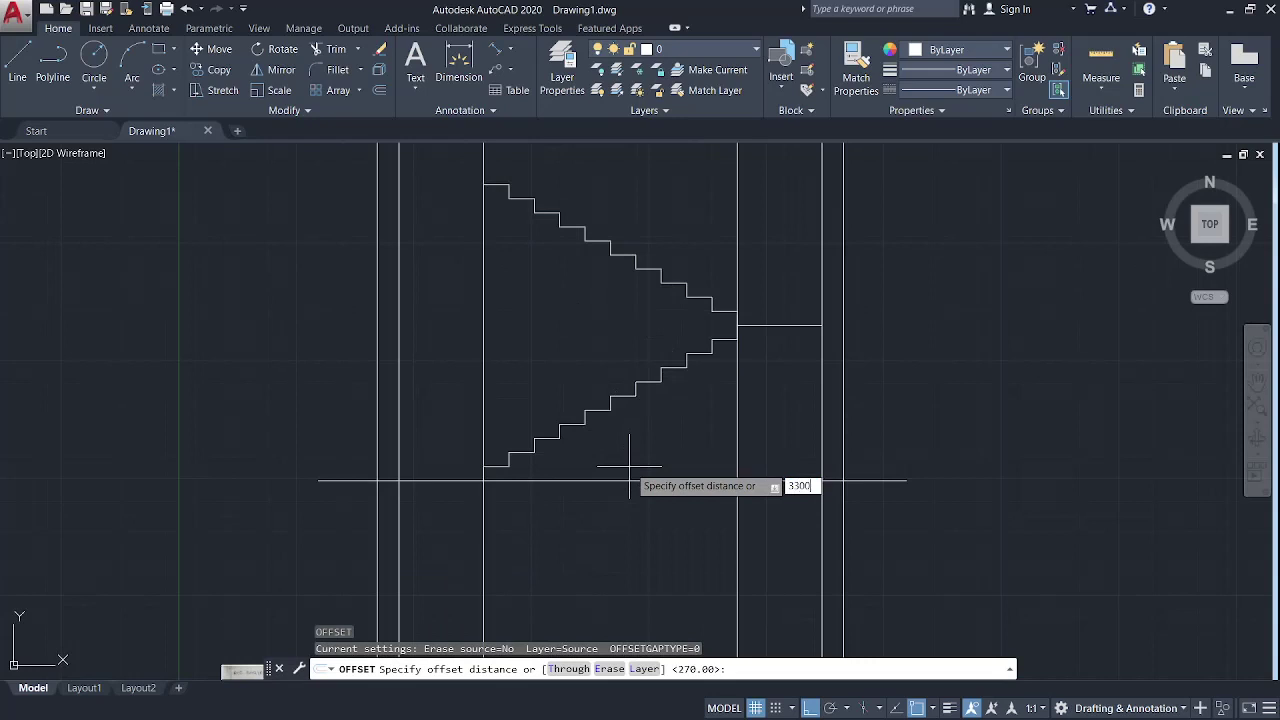
key("Return")
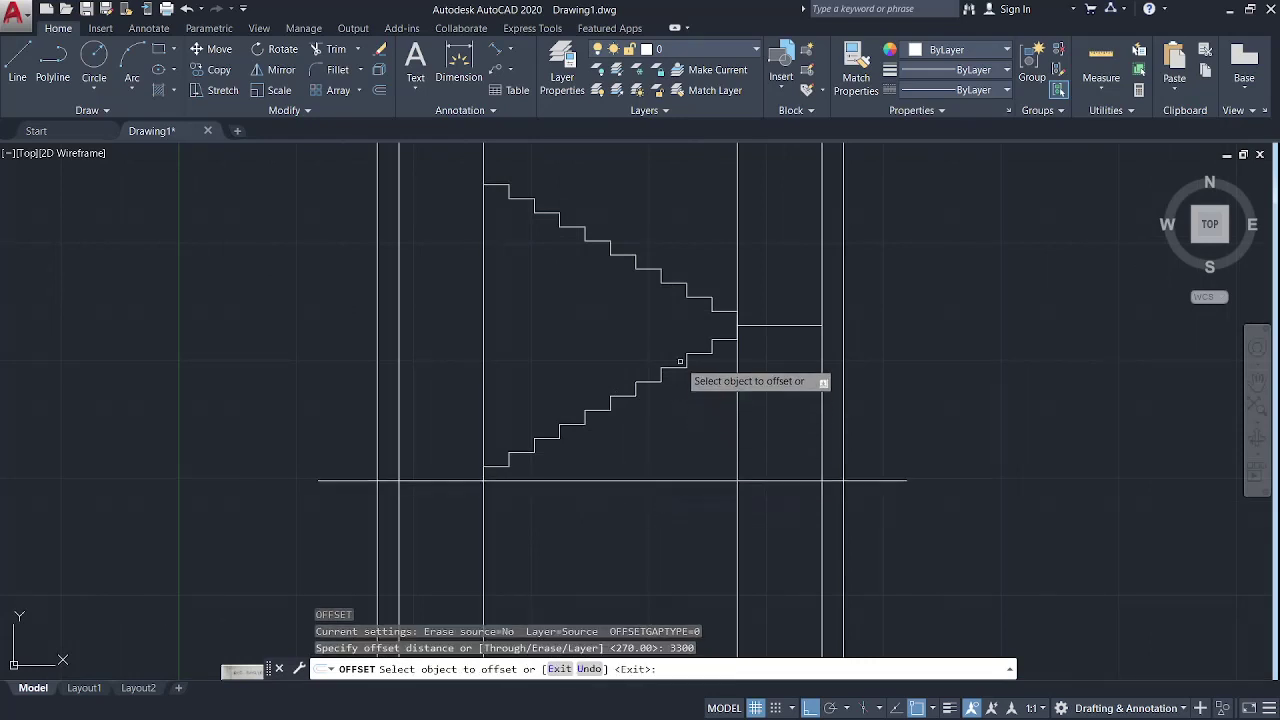
left_click(700, 480)
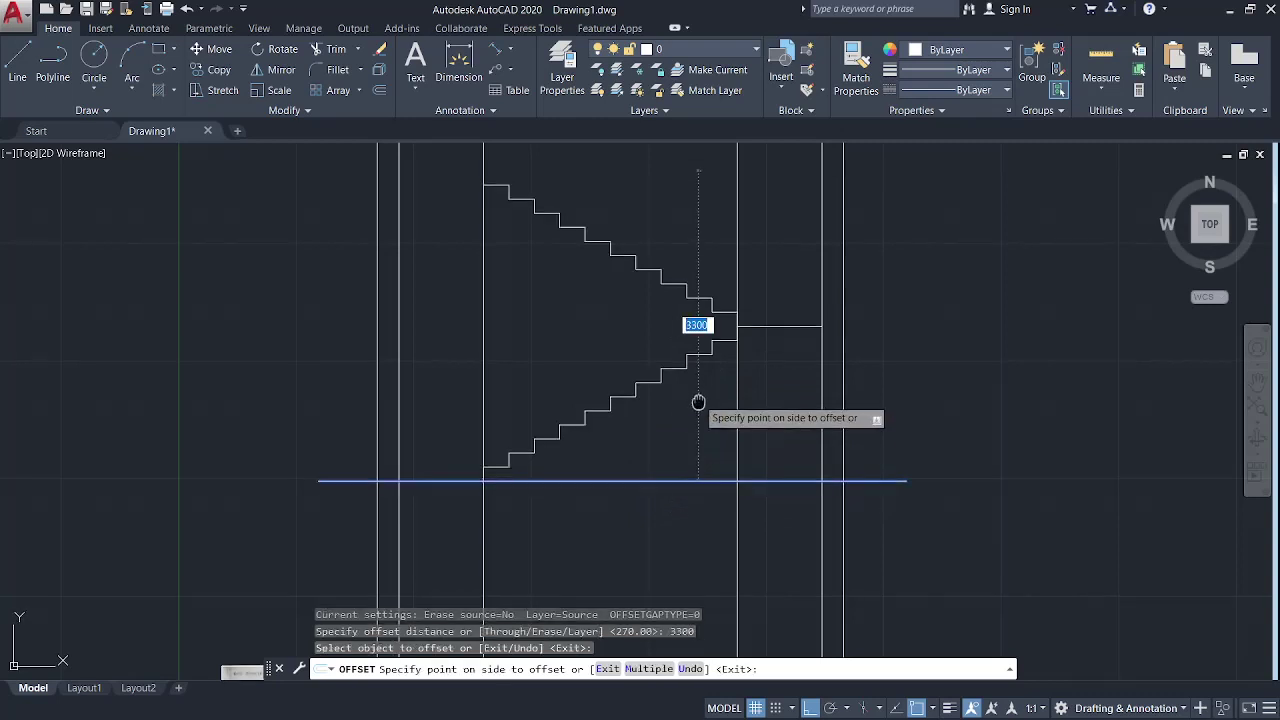
middle_click_drag(662, 367, 676, 465)
scroll(472, 279, "up", 4)
left_click(520, 280)
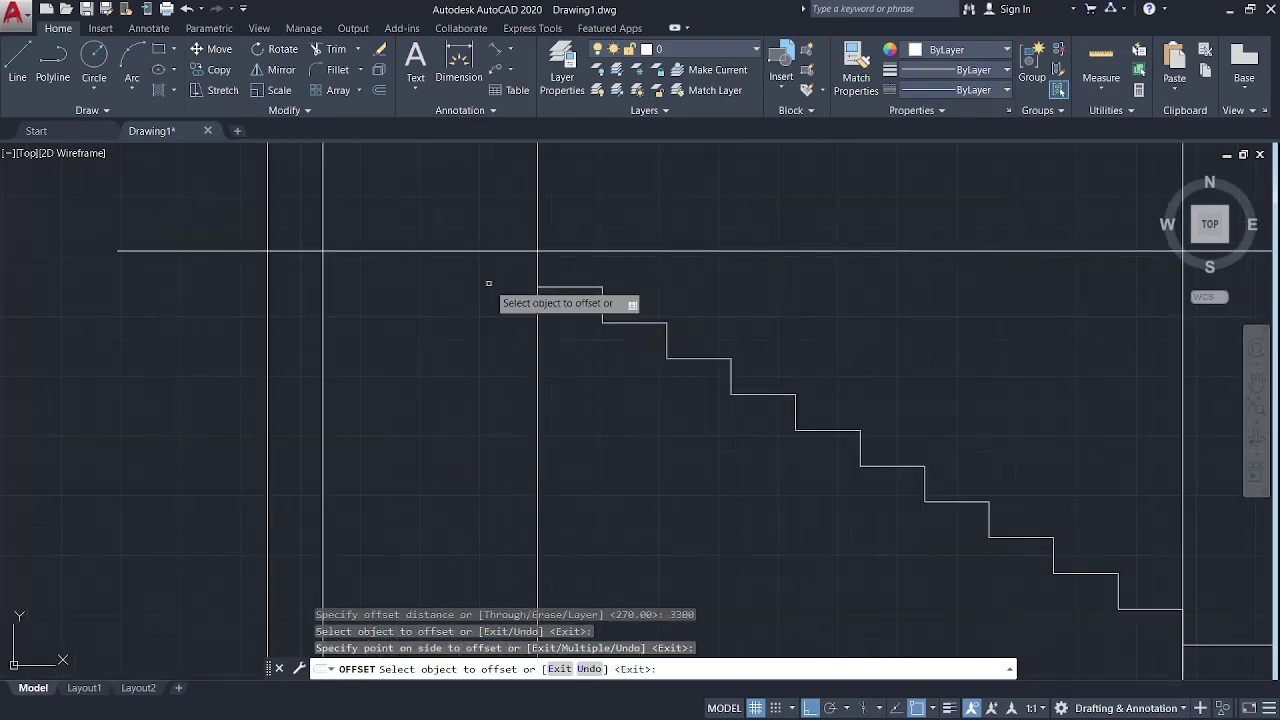
key("Escape")
key("Escape")
key("Escape")
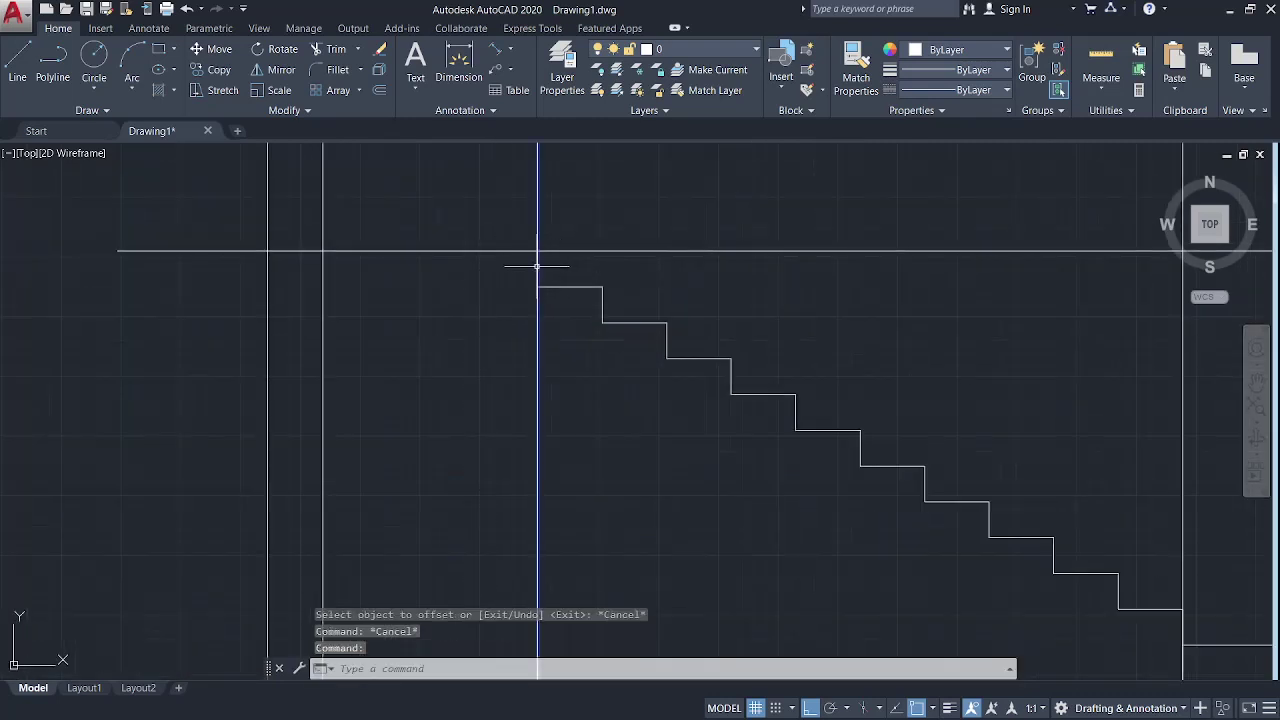
key("Escape")
Step: Draw a 150 riser line from the top step corner up to the floor line
scroll(571, 263, "up", 5)
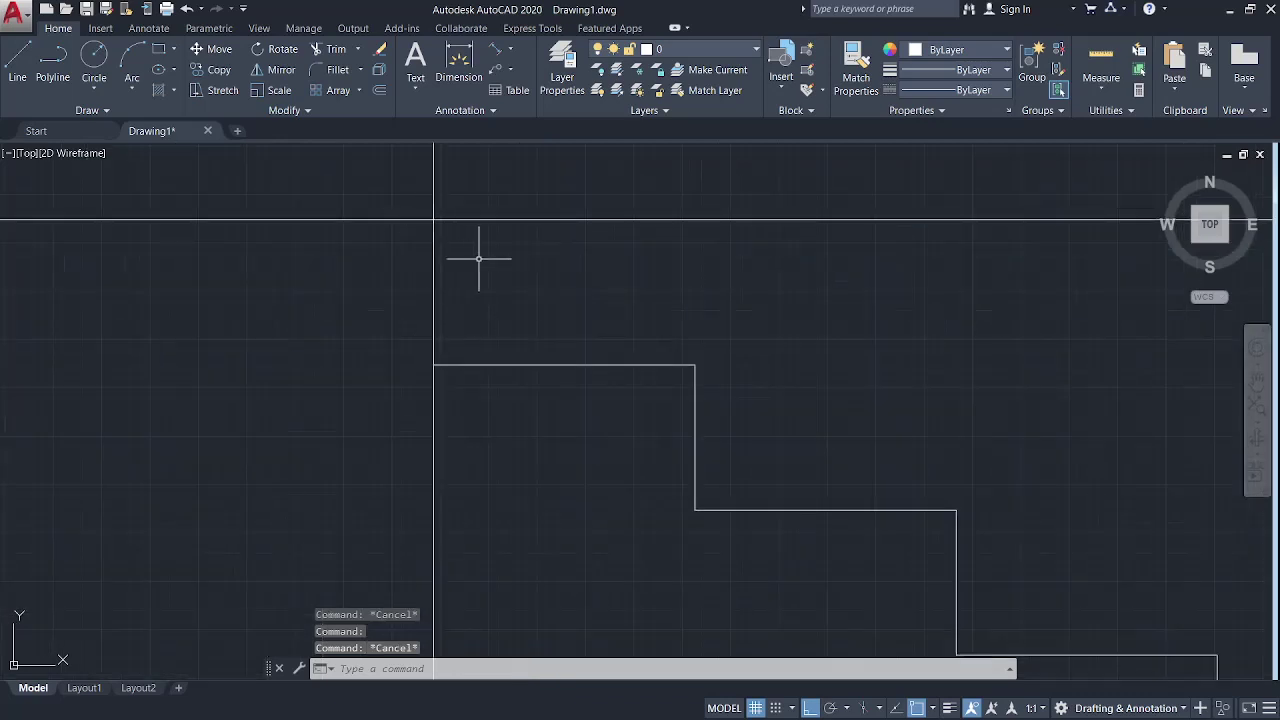
left_click(18, 62)
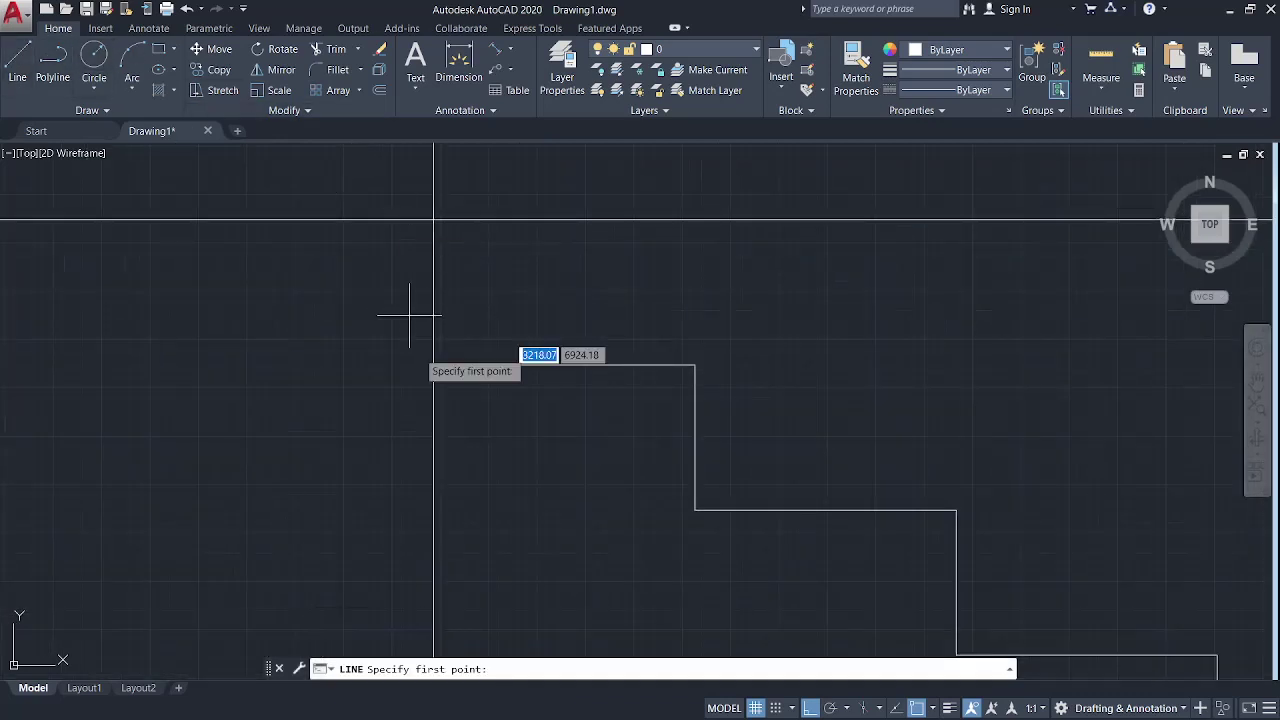
left_click(433, 364)
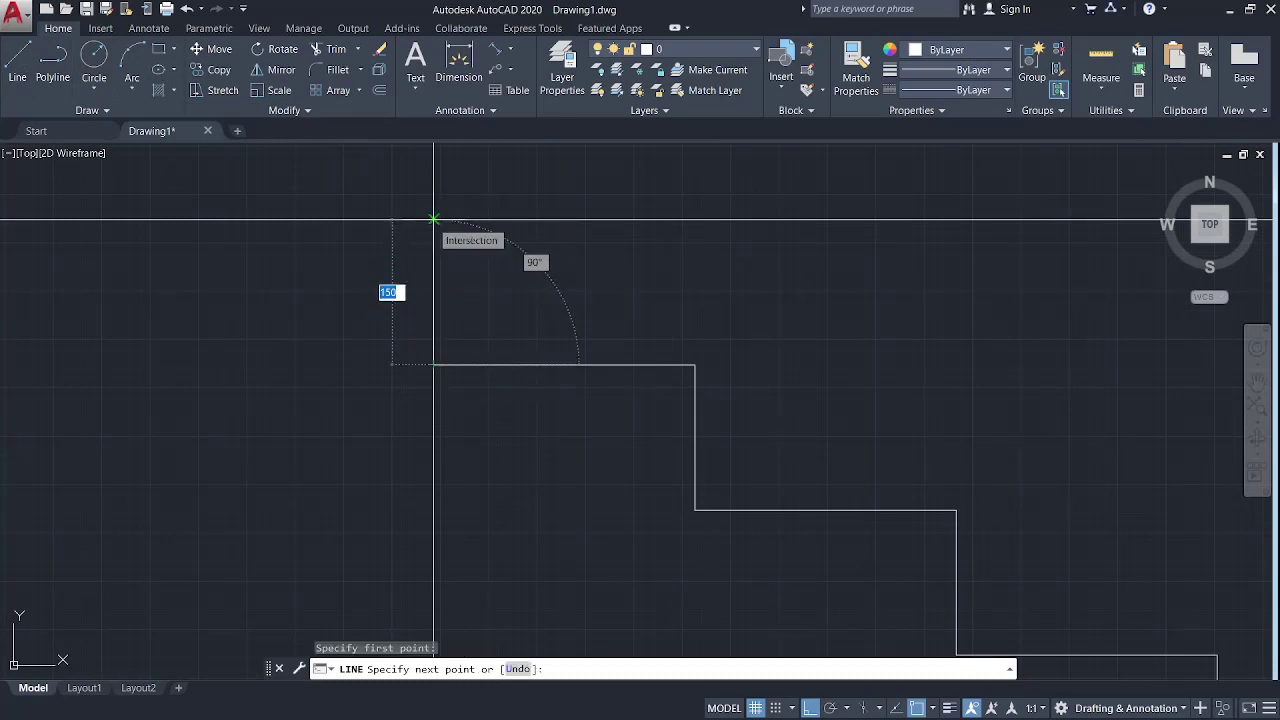
left_click(433, 218)
key("Escape")
key("Escape")
Step: Delete the long vertical line below the top step
left_click(527, 515)
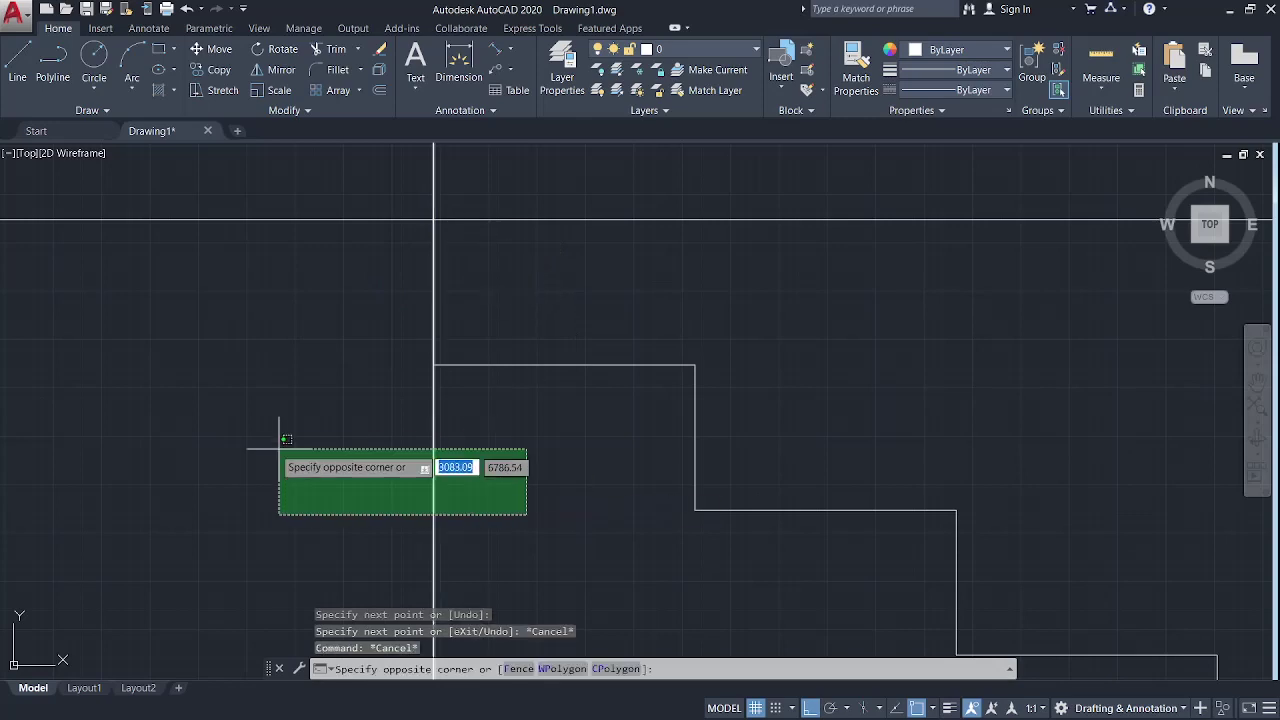
left_click(279, 449)
key("Delete")
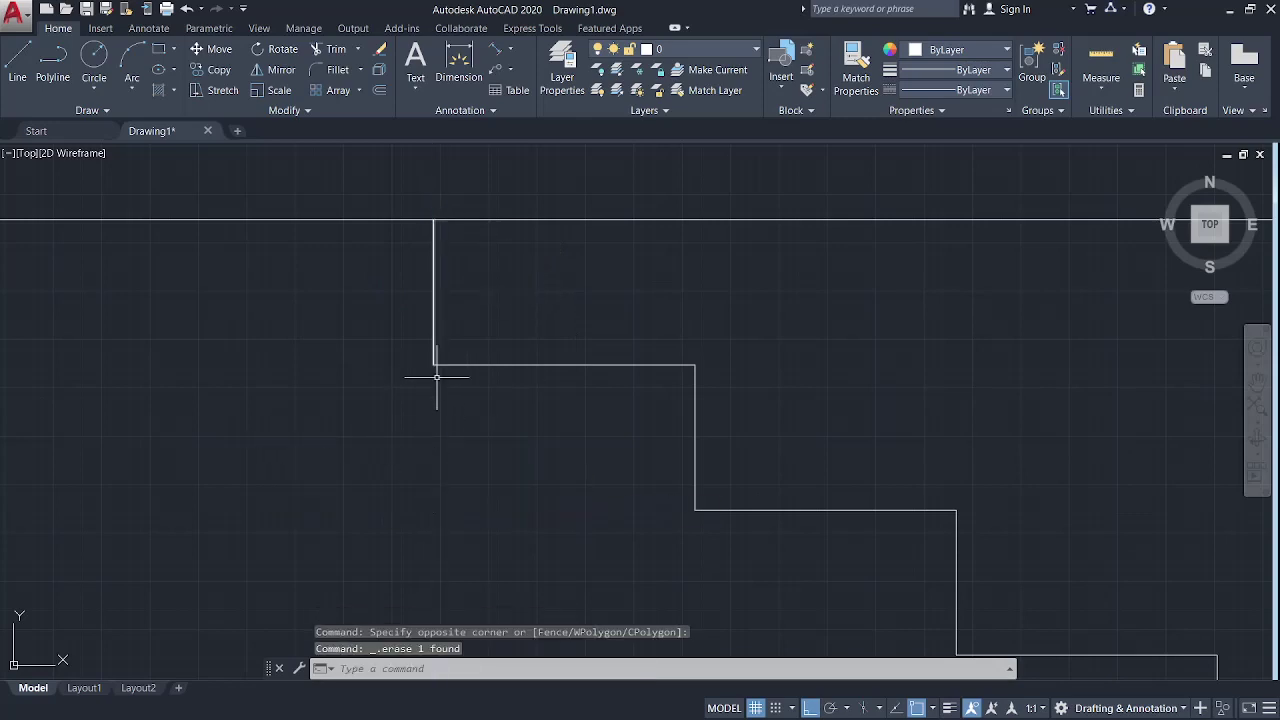
scroll(449, 466, "down", 5)
scroll(457, 329, "down", 3)
scroll(486, 277, "up", 2)
scroll(470, 298, "up", 2)
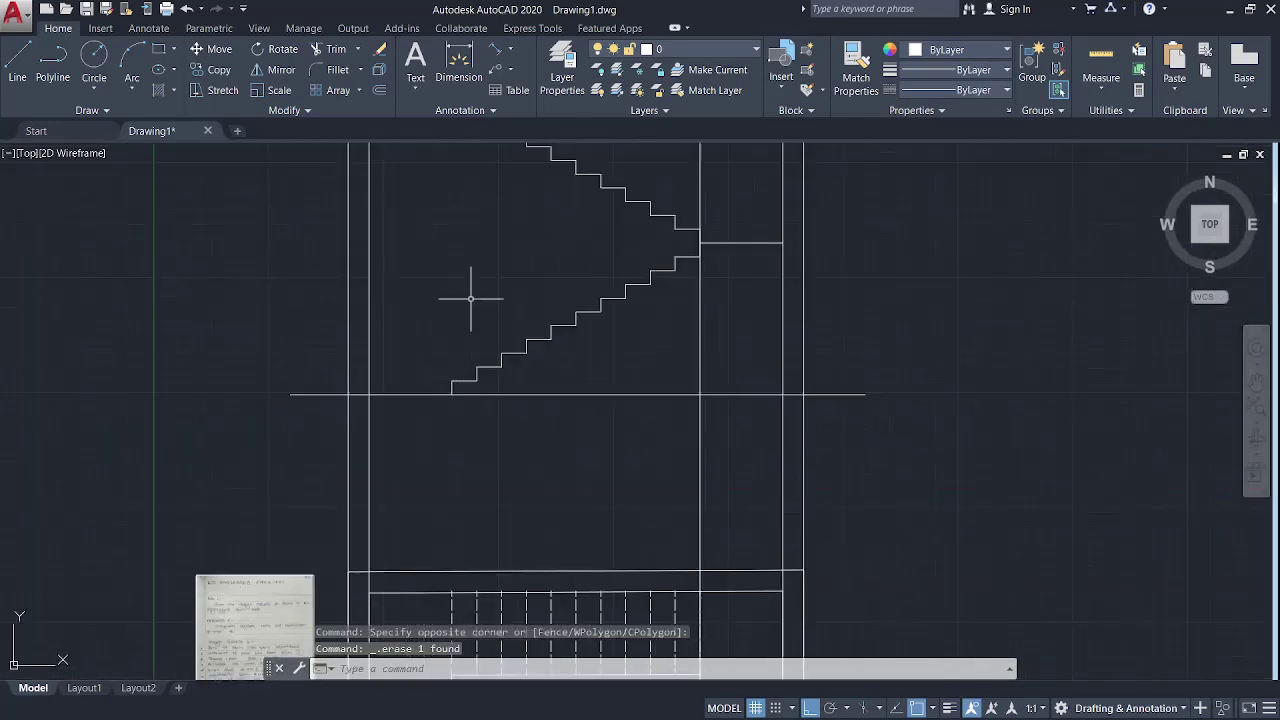
middle_click_drag(470, 298, 457, 448)
Step: Delete the surplus vertical line at the landing
left_click(637, 474)
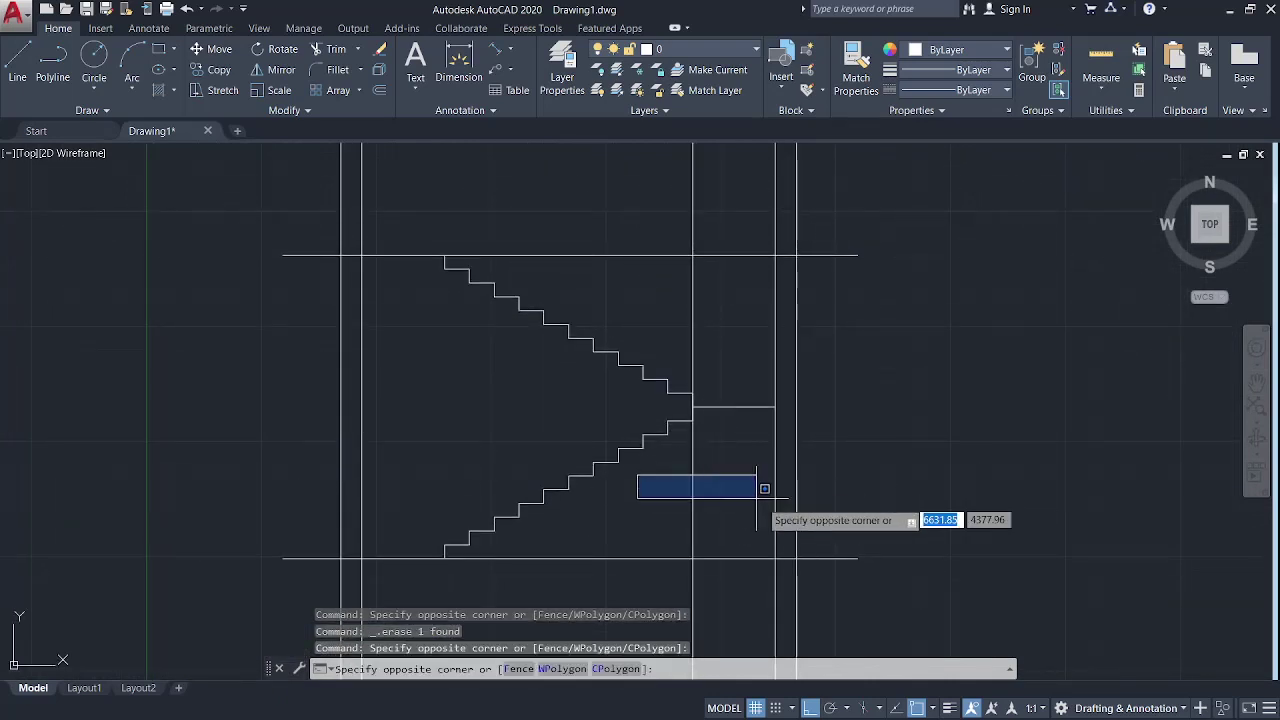
left_click(757, 497)
left_click(742, 504)
left_click(670, 491)
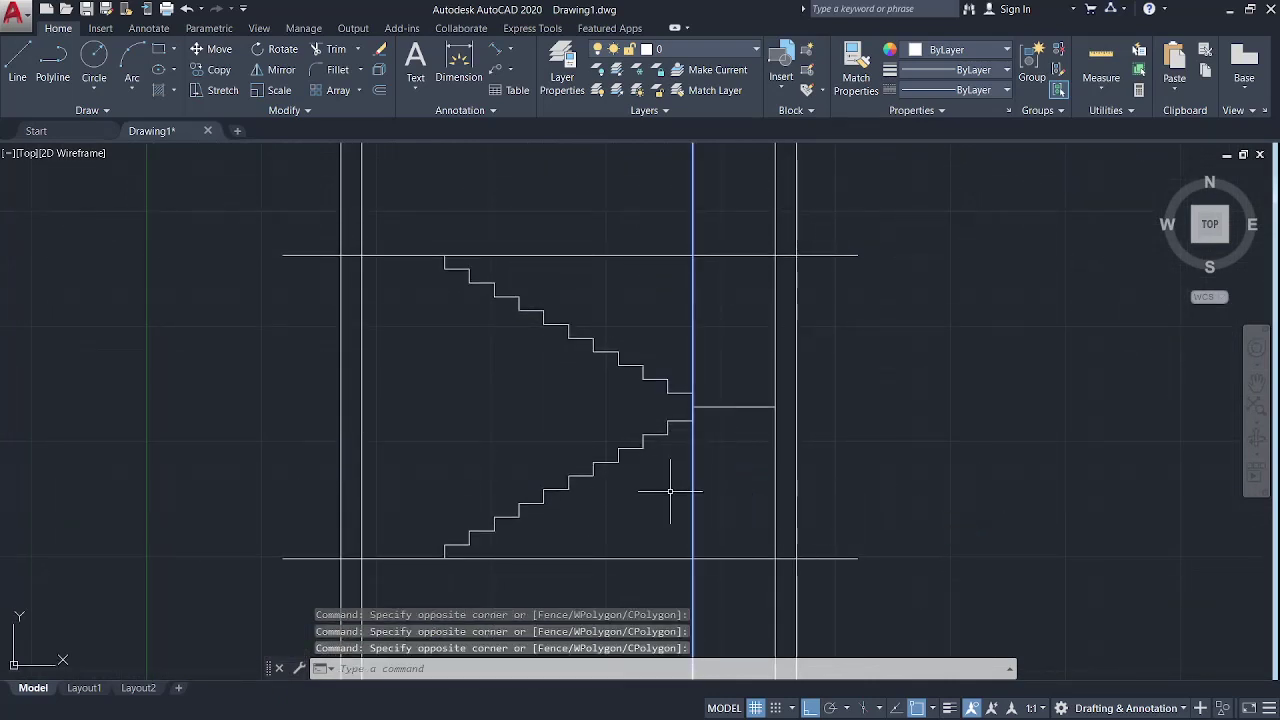
key("Delete")
scroll(449, 257, "up", 3)
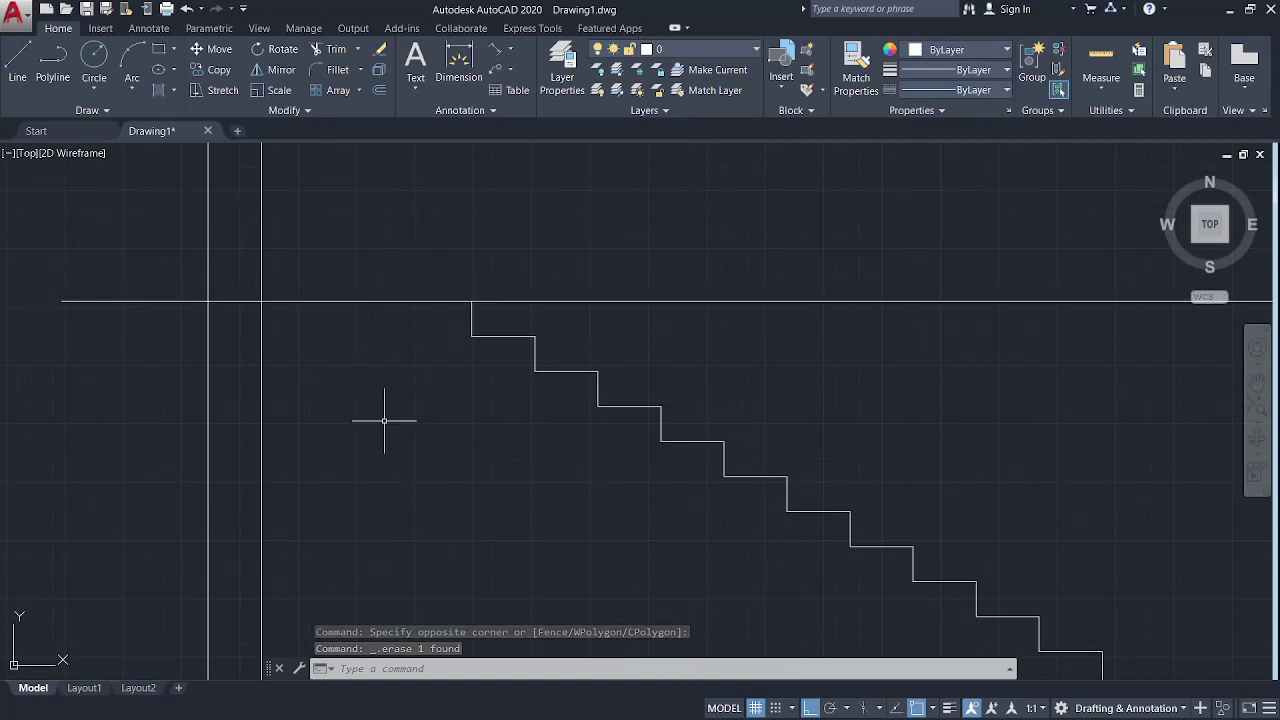
middle_click_drag(384, 420, 373, 366)
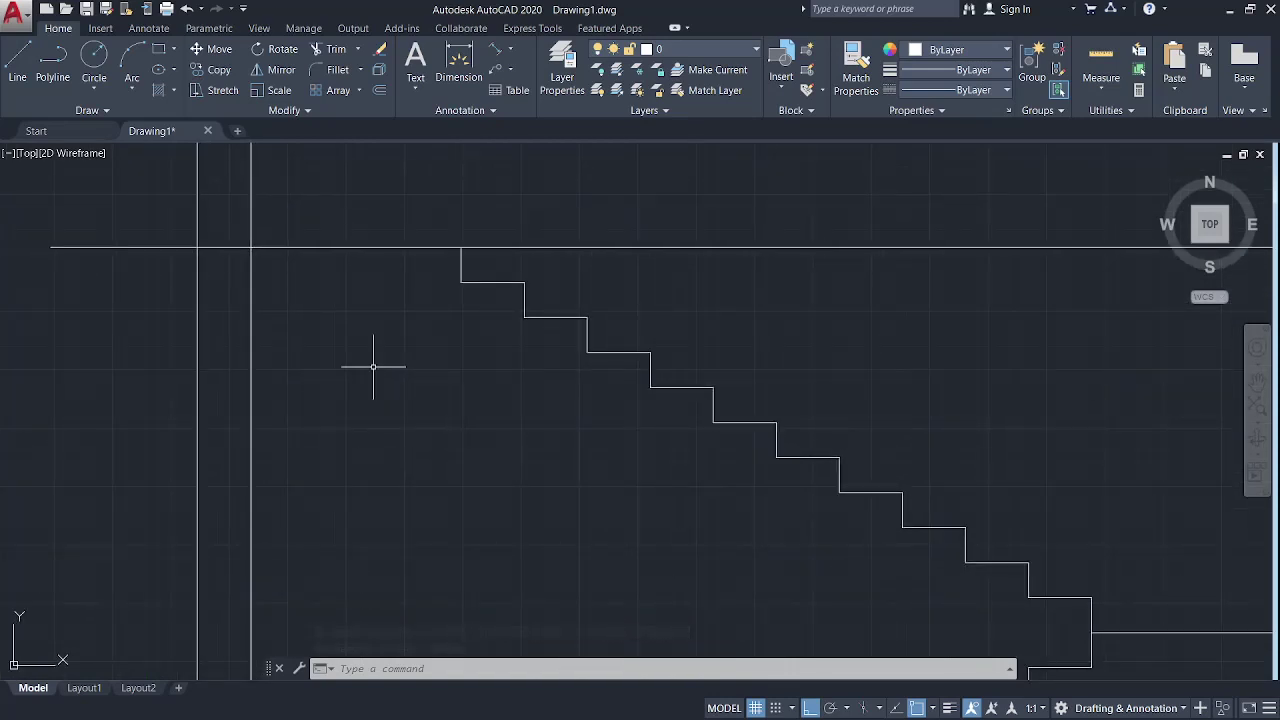
scroll(373, 366, "down", 3)
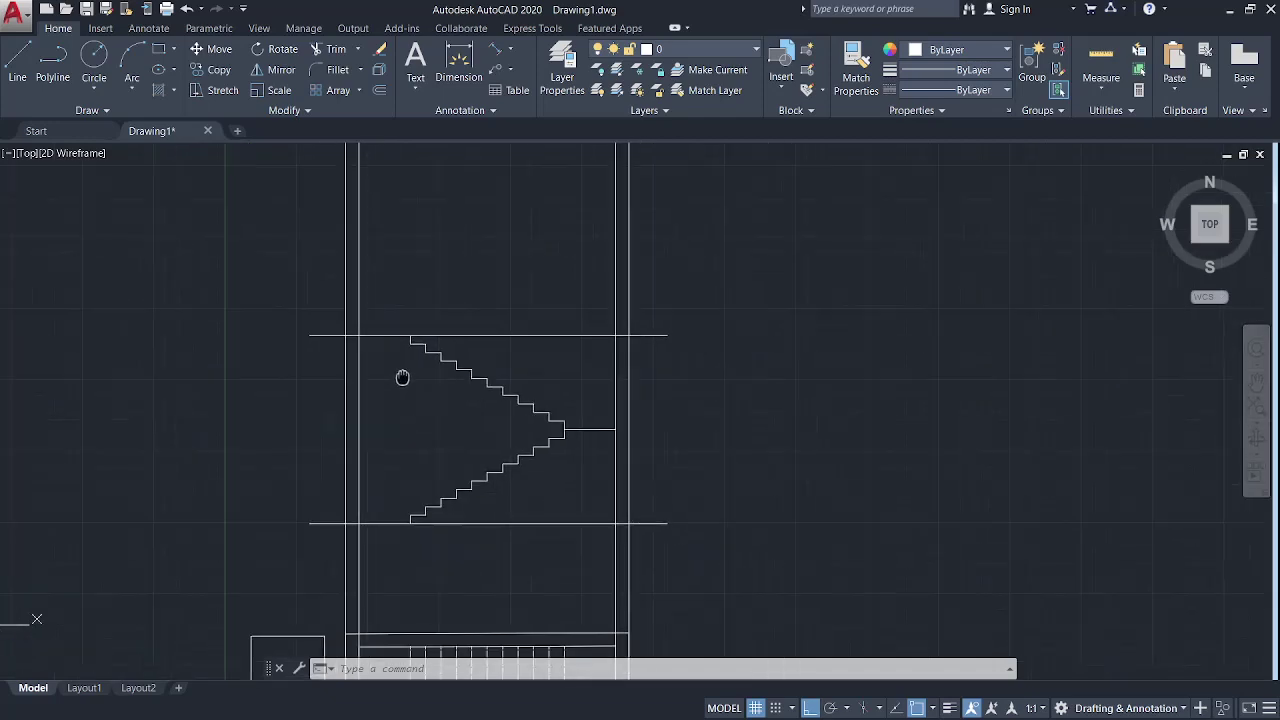
middle_click_drag(429, 423, 547, 444)
scroll(287, 504, "up", 6)
scroll(381, 397, "up", 4)
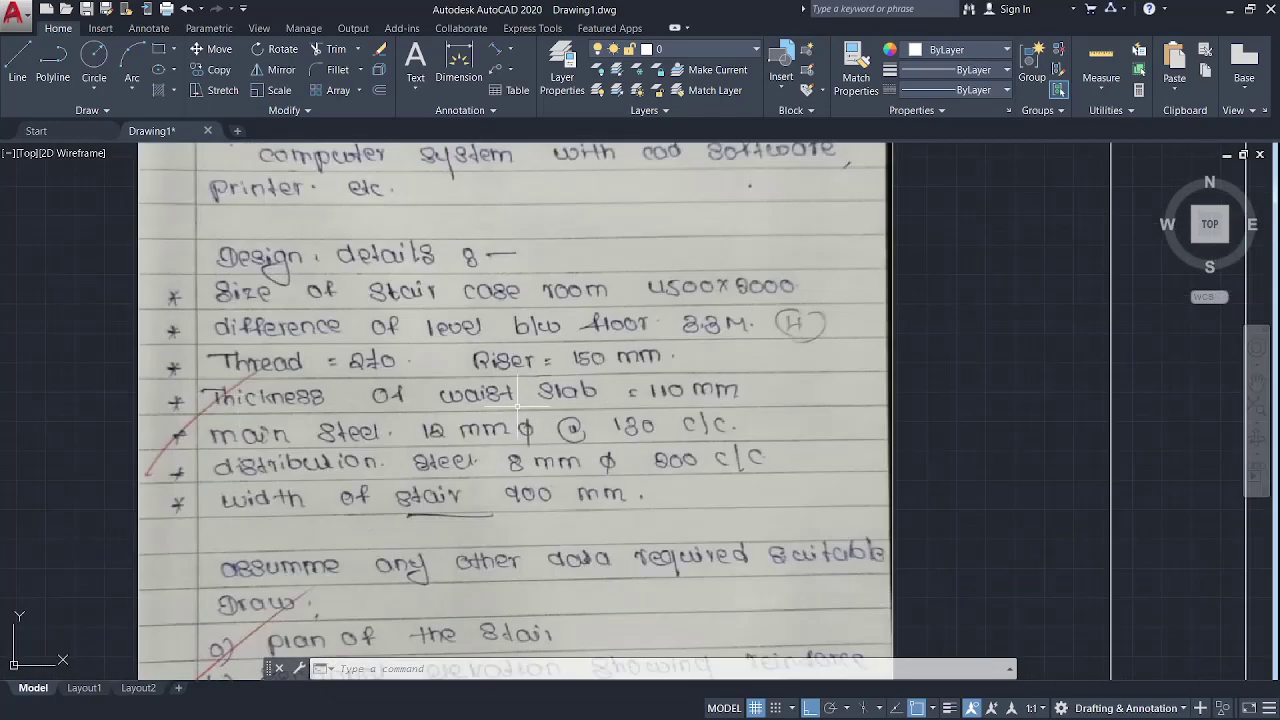
scroll(829, 400, "down", 5)
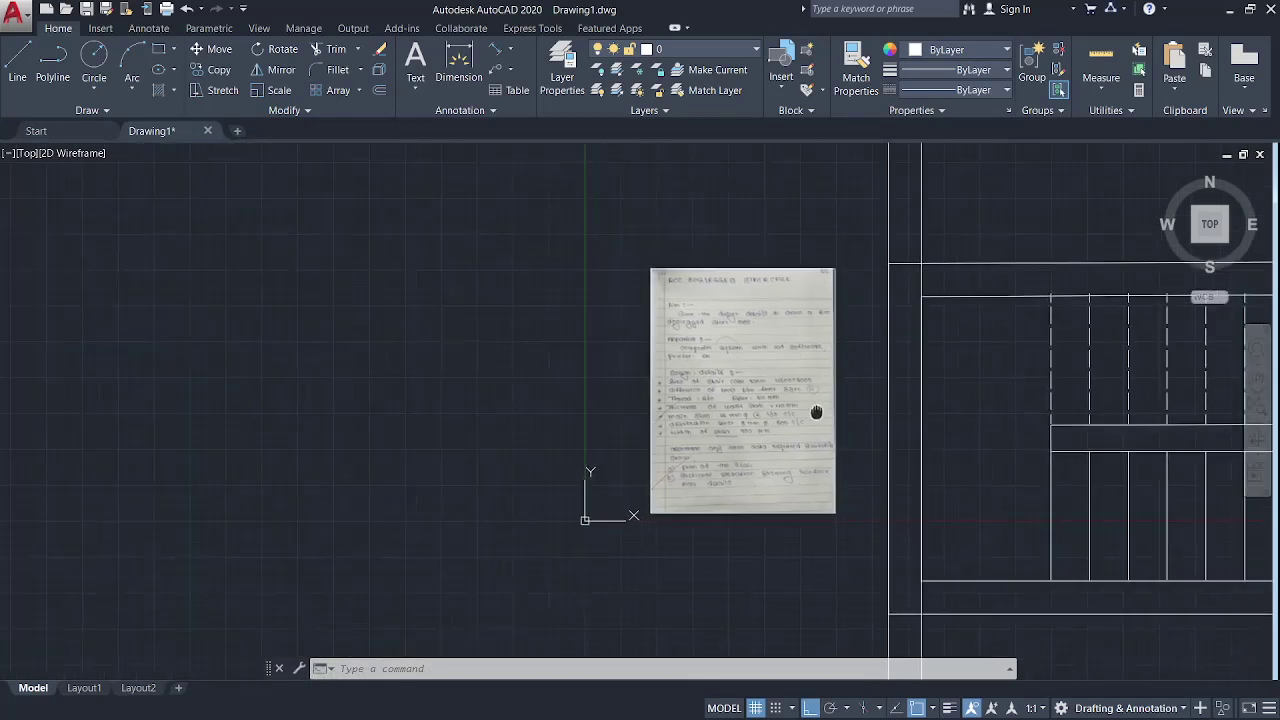
middle_click_drag(817, 411, 429, 443)
scroll(654, 294, "down", 4)
middle_click_drag(585, 142, 585, 232)
scroll(585, 232, "up", 4)
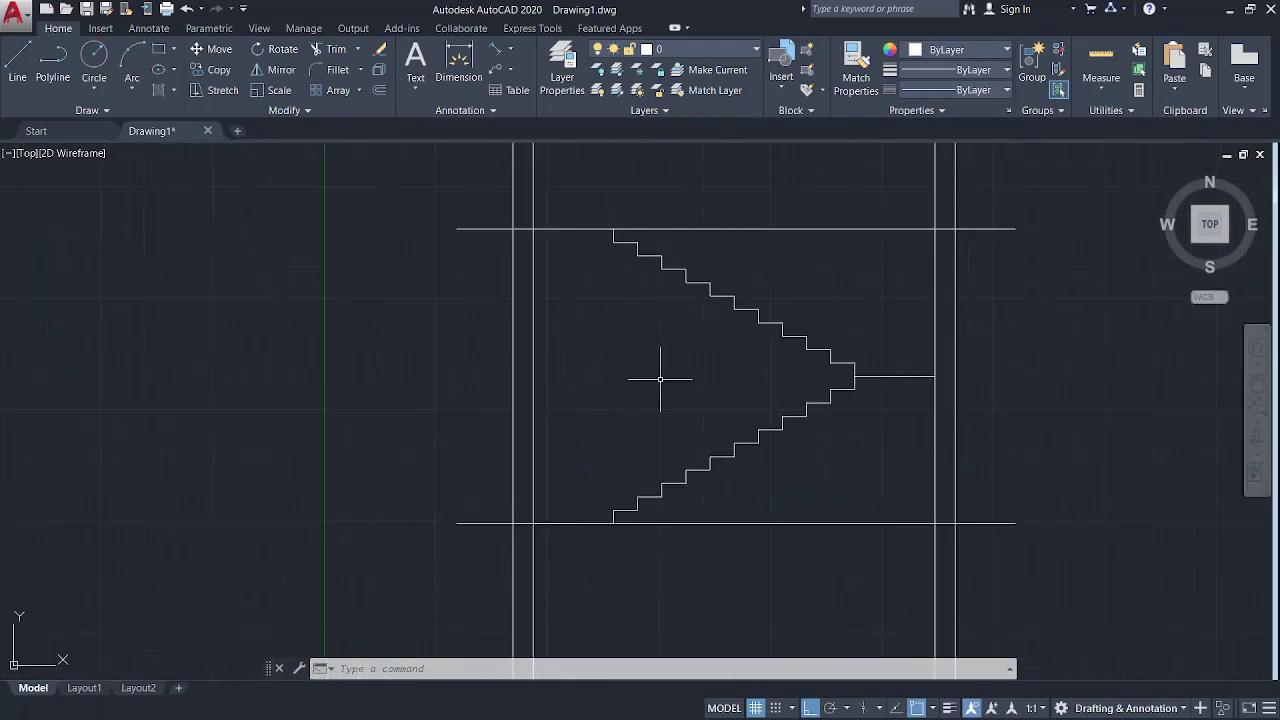
middle_click_drag(623, 306, 506, 380)
scroll(506, 380, "up", 2)
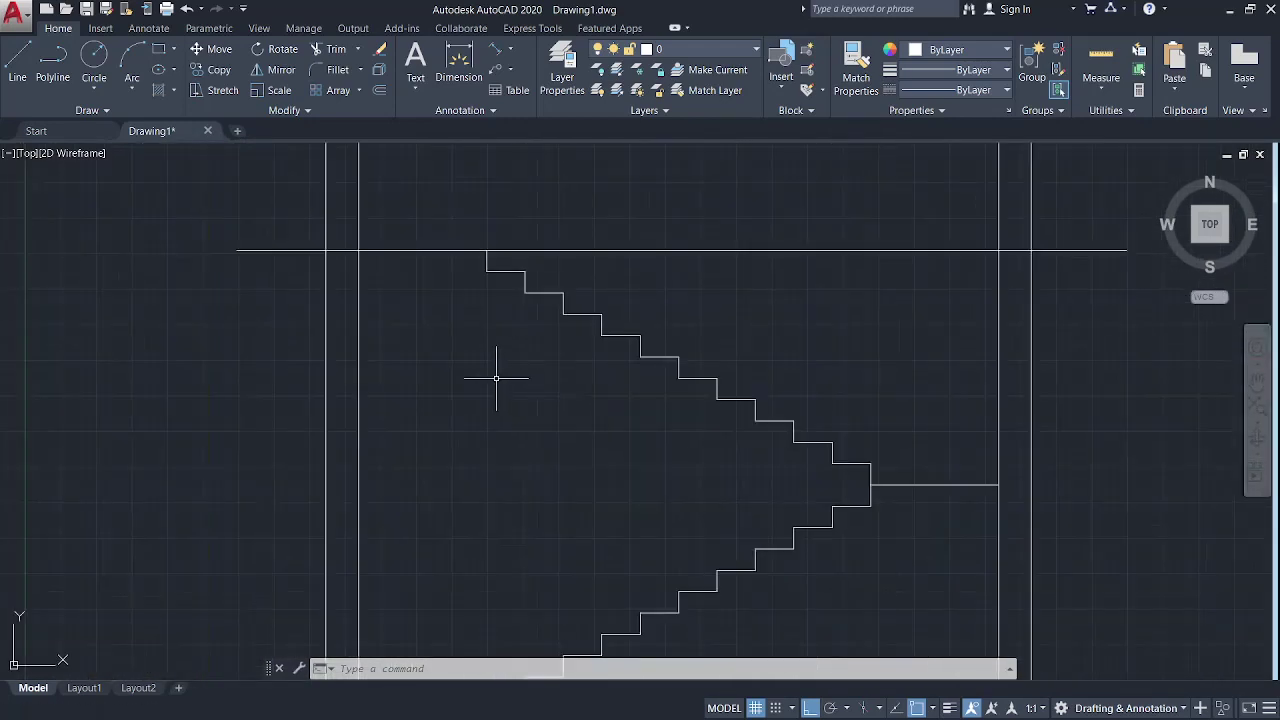
Step: Draw a diagonal waist line from the top step corner to a lower step nosing
left_click(17, 68)
scroll(557, 251, "up", 6)
left_click(309, 357)
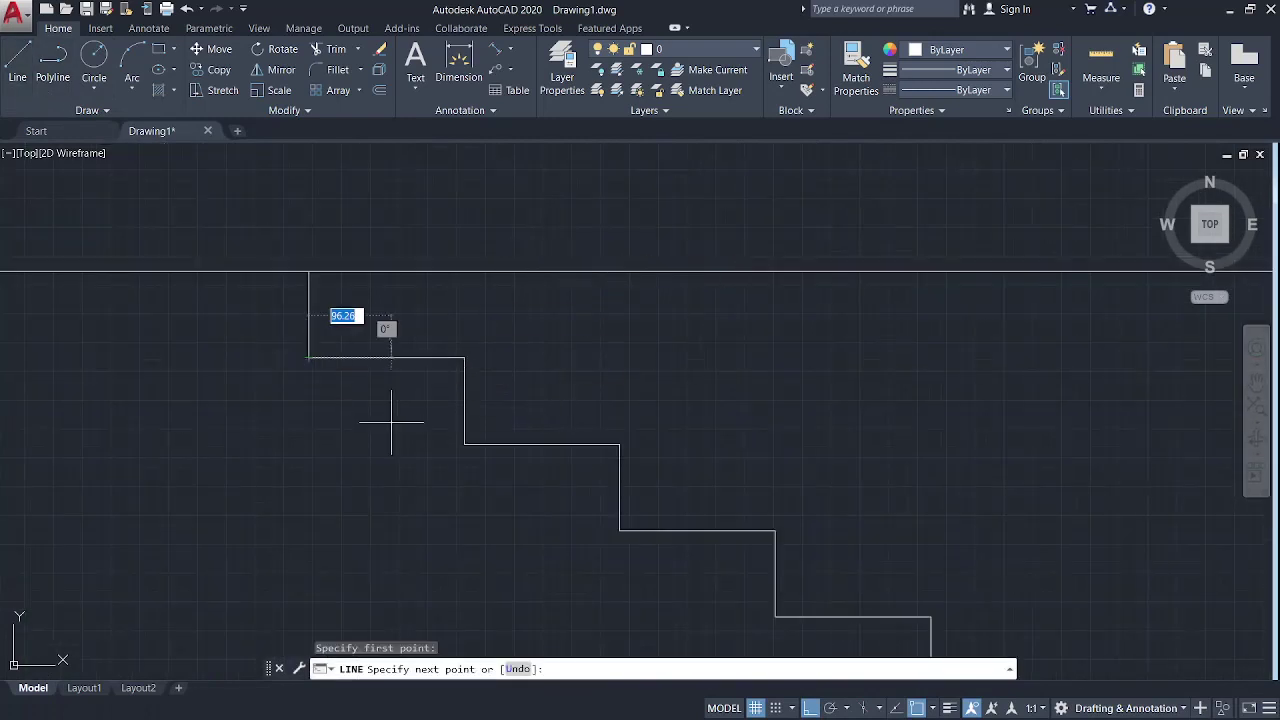
left_click(620, 530)
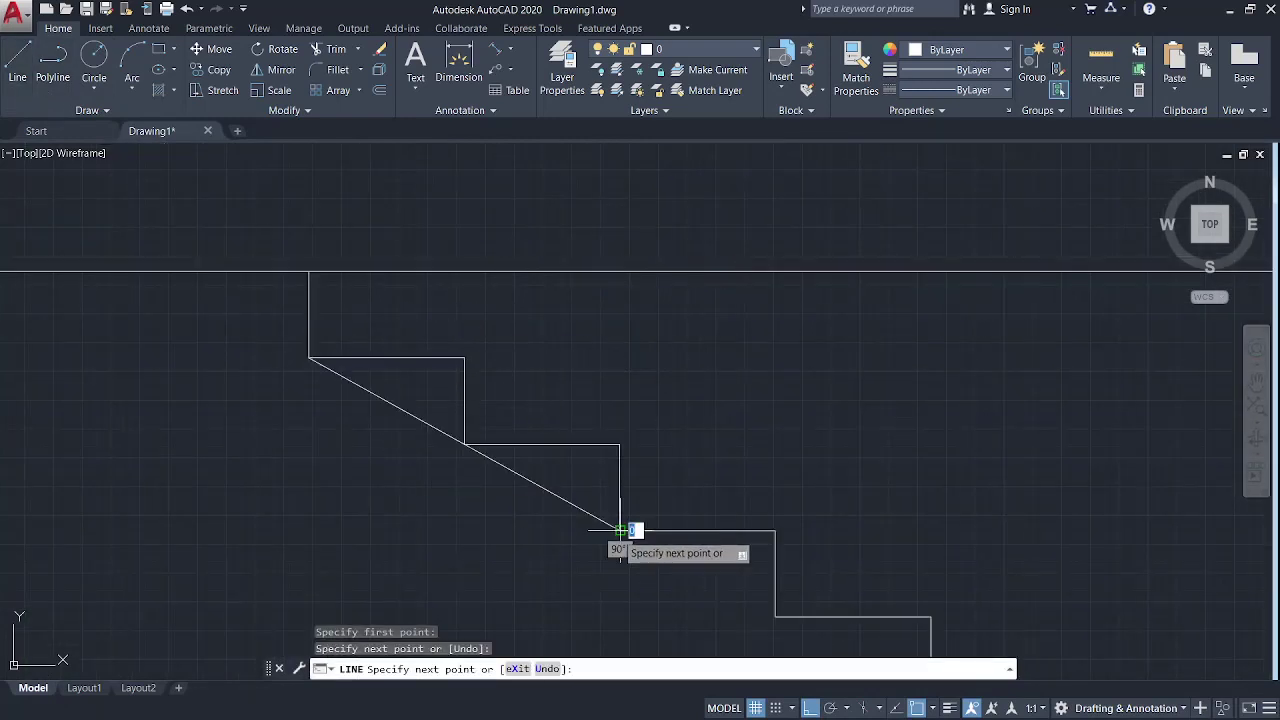
key("Escape")
scroll(620, 530, "down", 4)
scroll(459, 374, "up", 4)
Step: Draw a second diagonal waist line from a step corner on the other flight
key("Return")
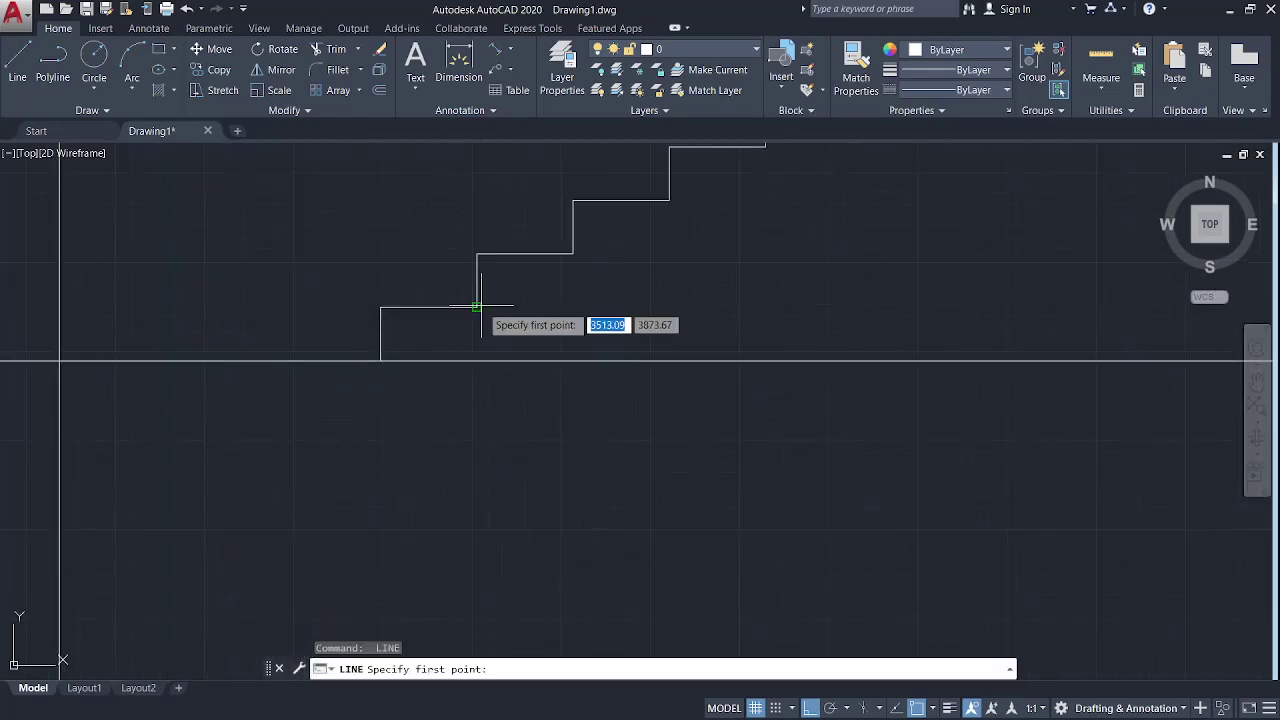
left_click(476, 307)
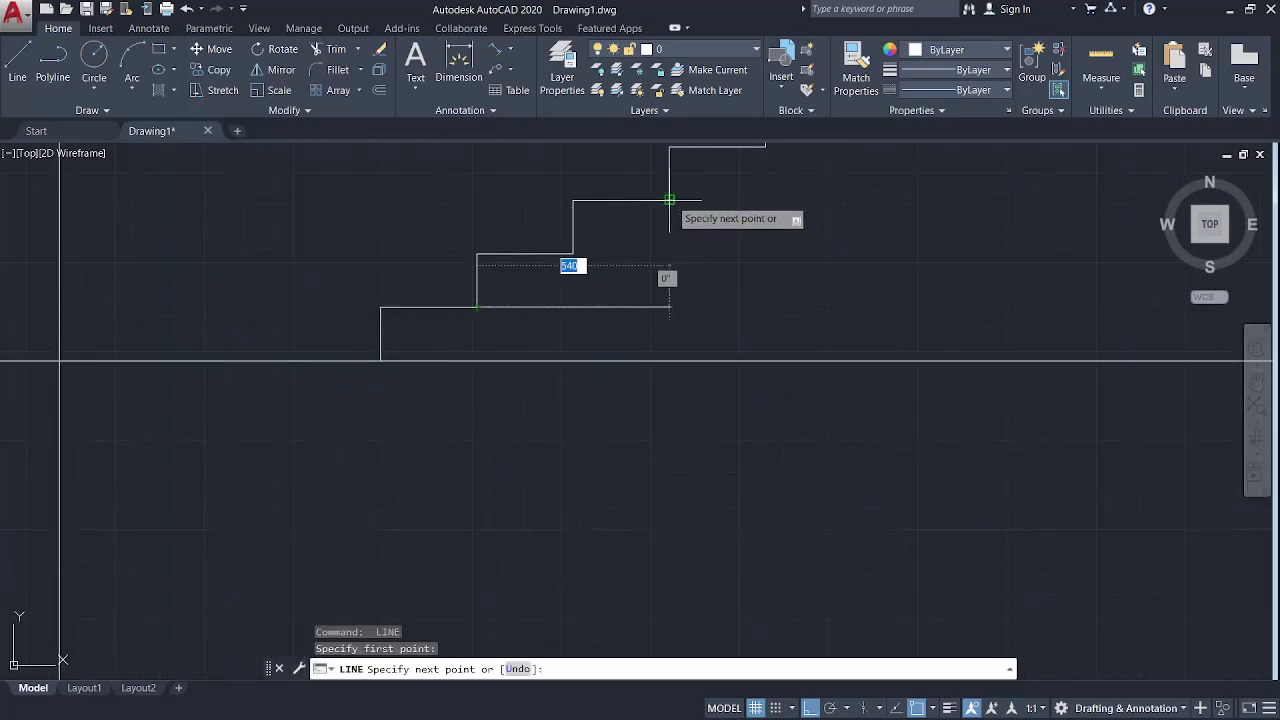
key("Escape")
scroll(700, 420, "down", 3)
scroll(681, 405, "up", 1)
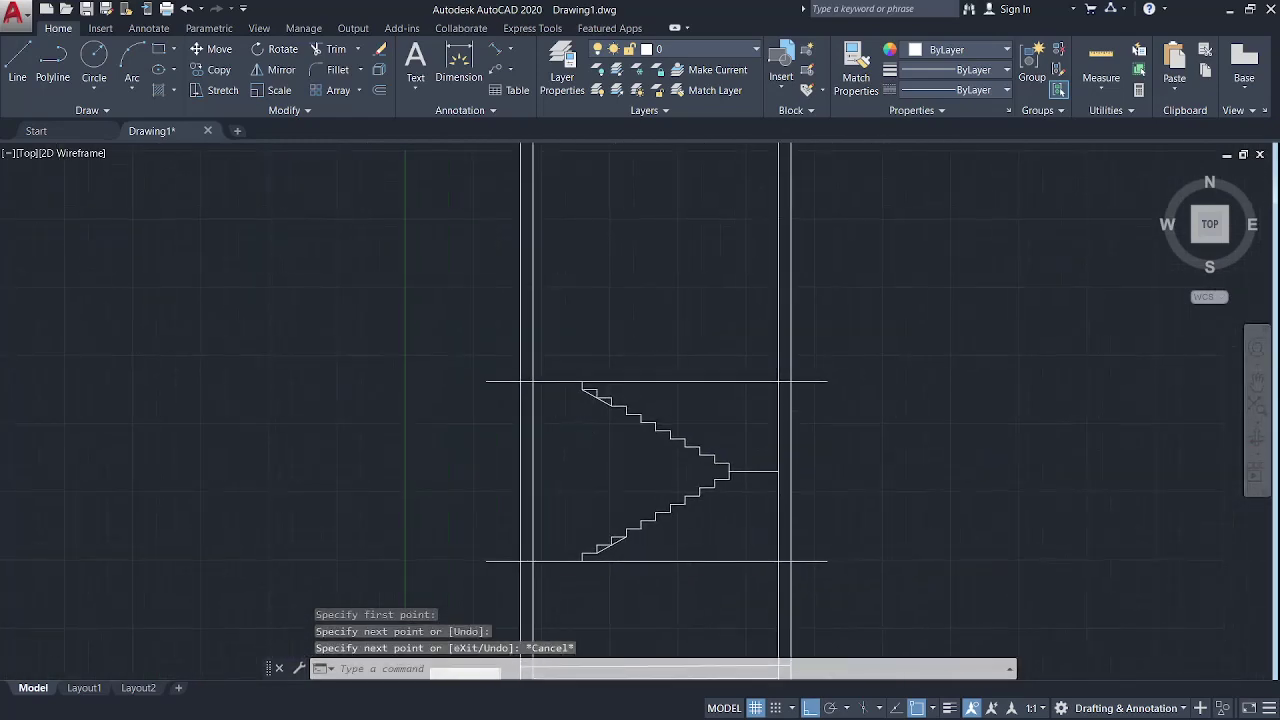
scroll(620, 395, "up", 3)
type("o")
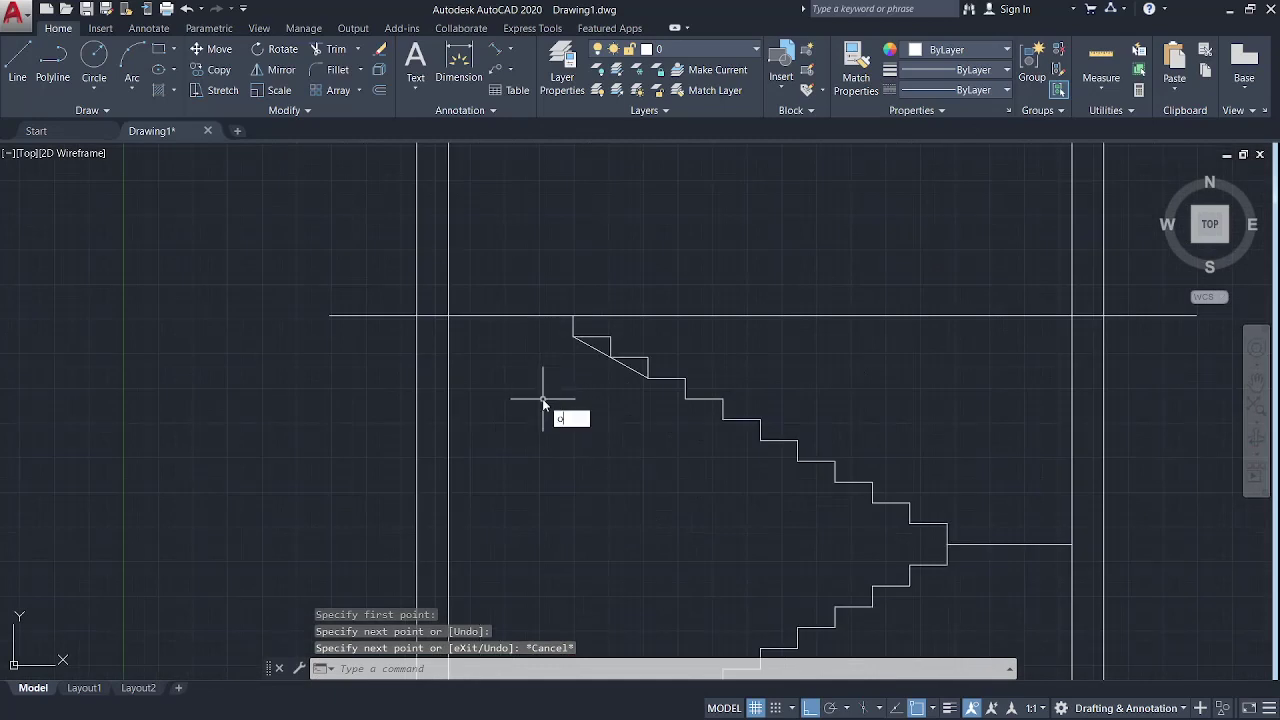
key("Return")
Step: Offset the top floor line and upper flight diagonal 110 downward
type("110")
key("Return")
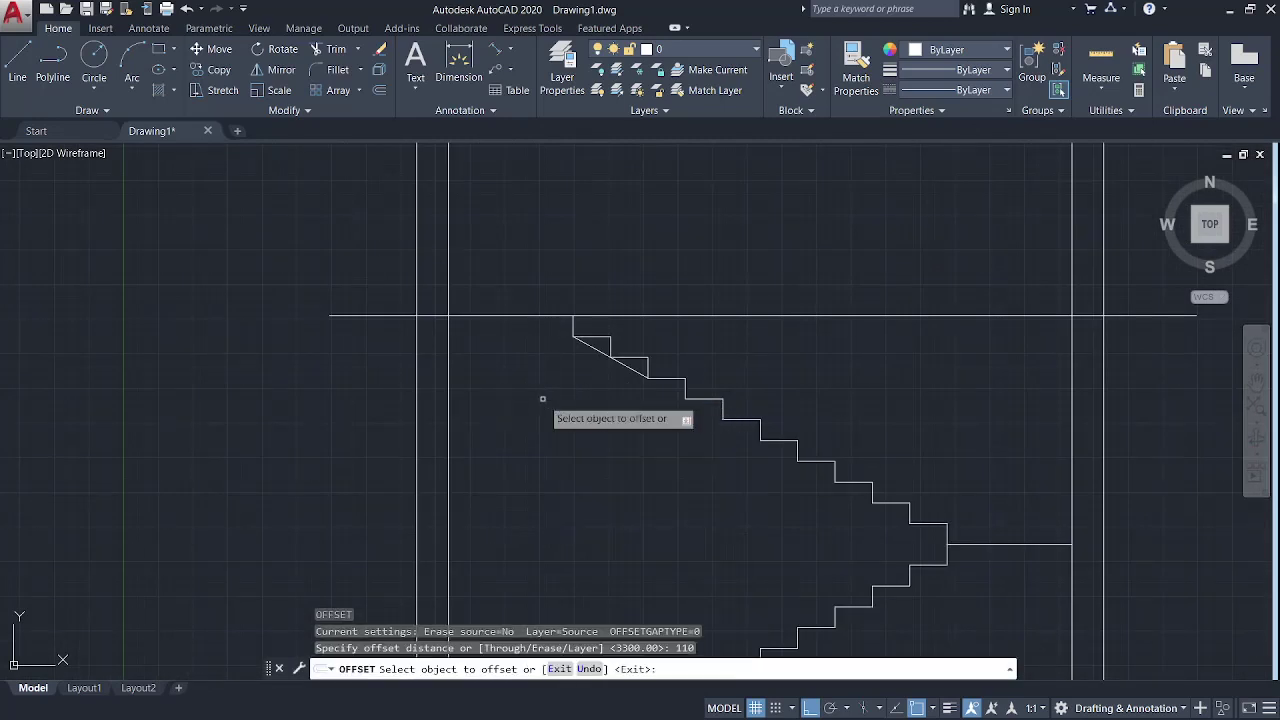
left_click(531, 318)
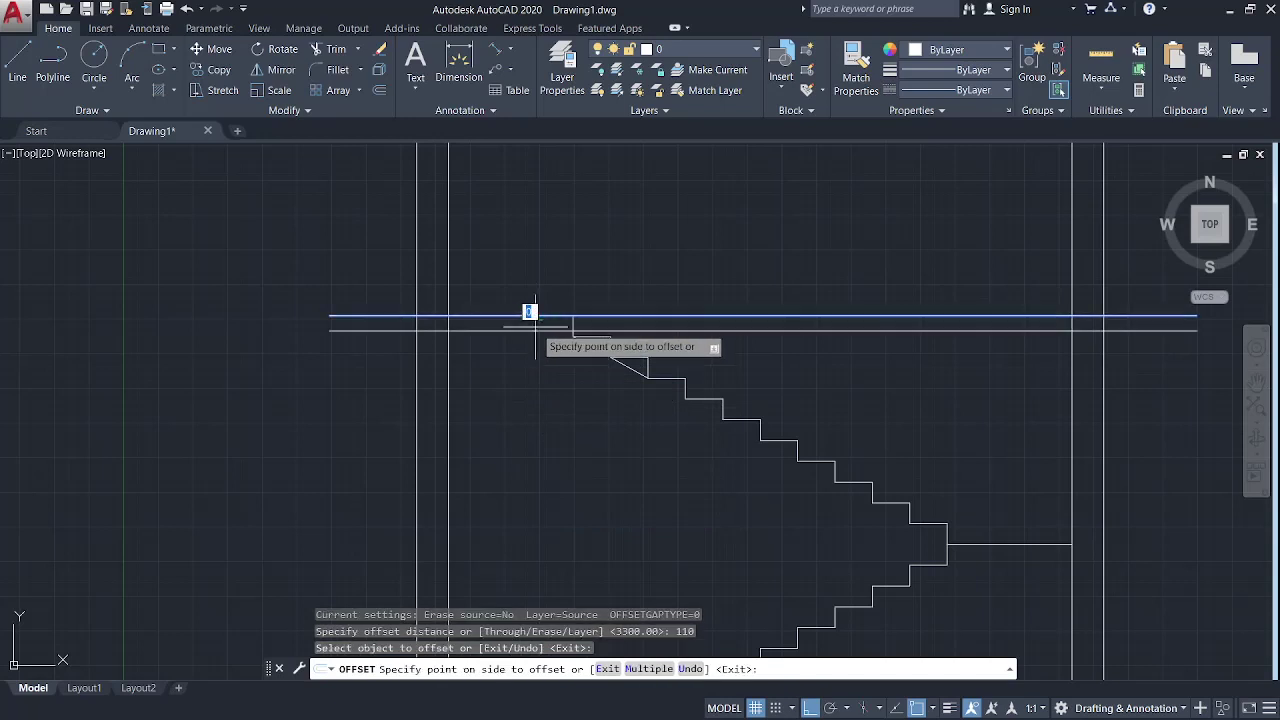
left_click(531, 397)
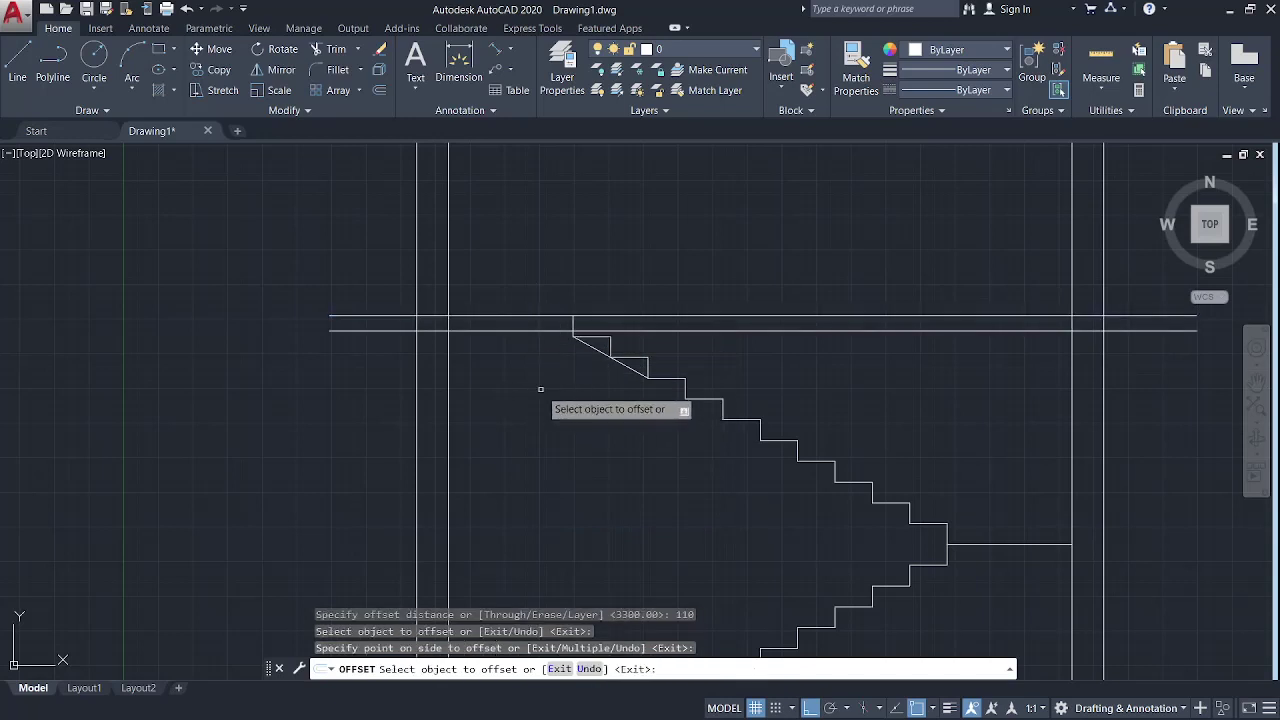
left_click(600, 351)
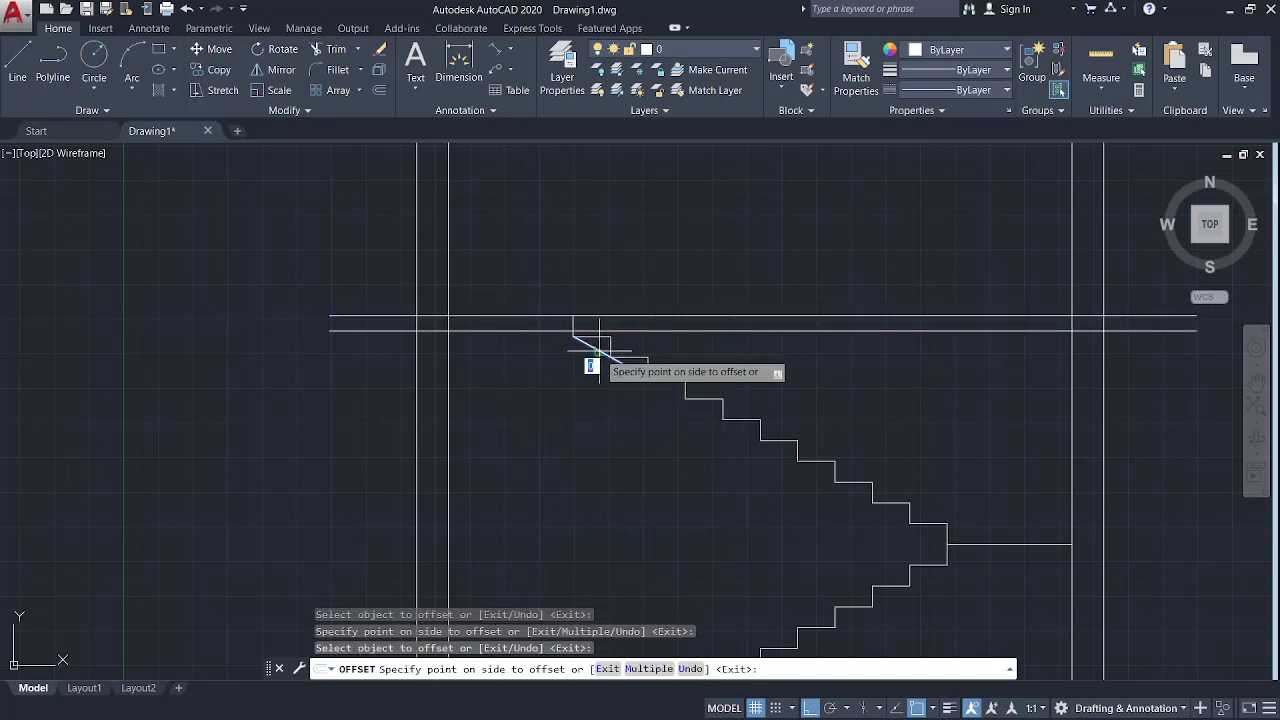
left_click(543, 420)
Step: Offset the landing line, ground line and lower flight diagonal 110 downward
middle_click_drag(883, 527, 652, 347)
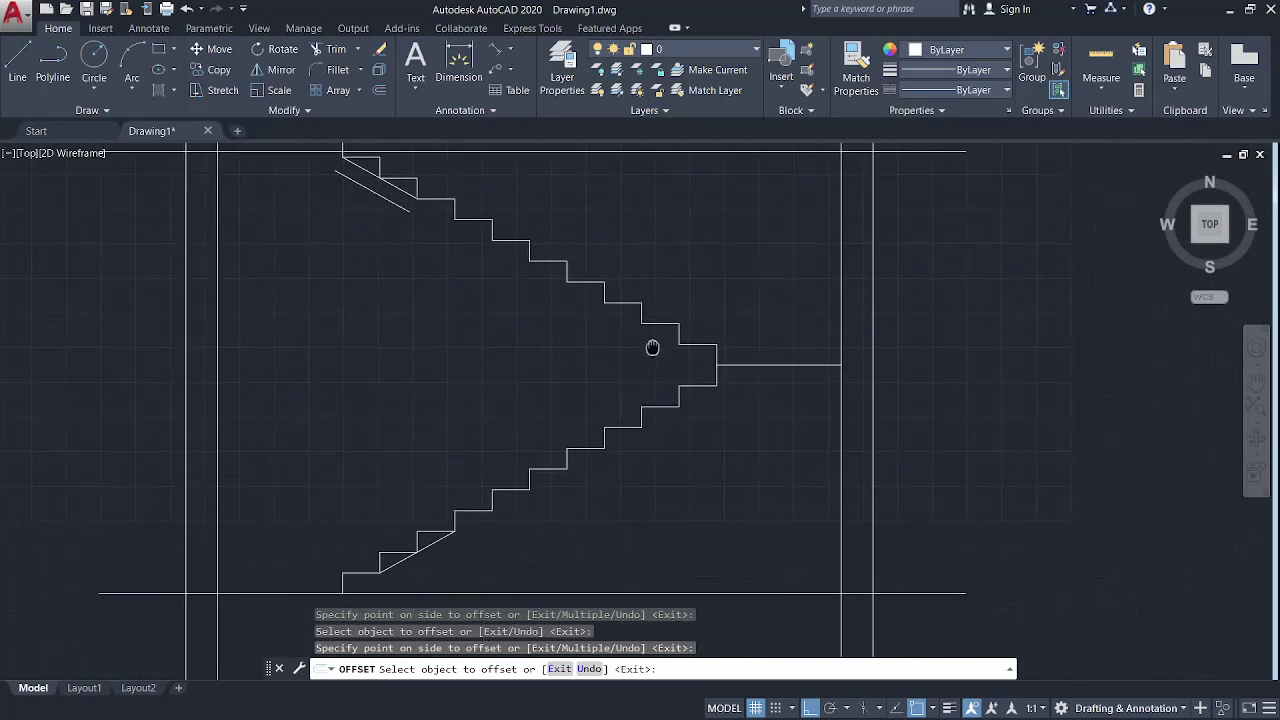
left_click(793, 365)
left_click(789, 446)
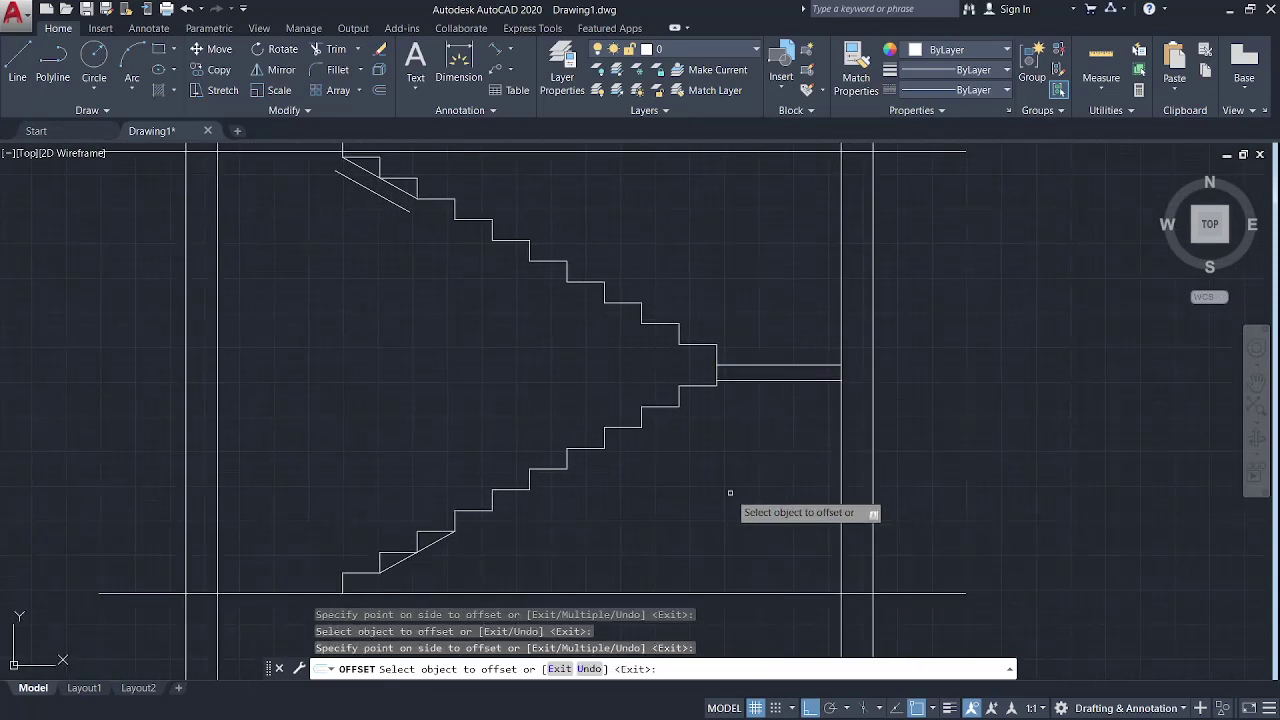
middle_click_drag(737, 494, 783, 332)
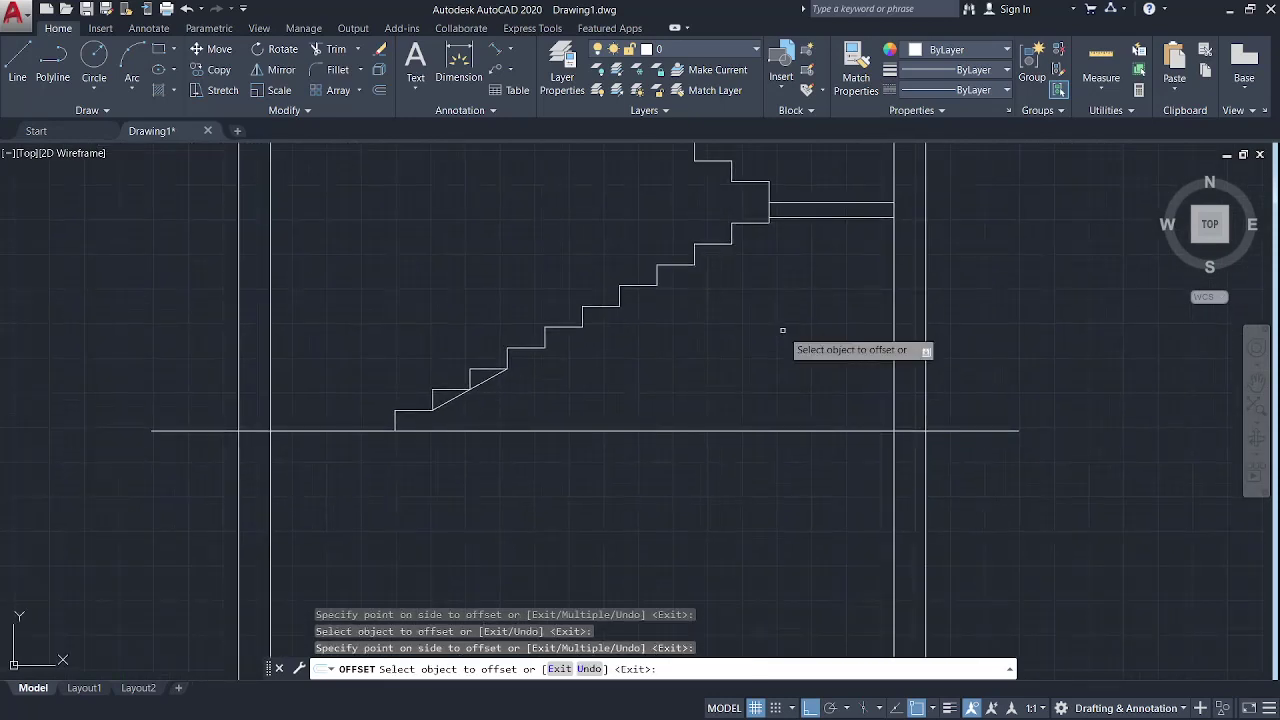
mouse_move(584, 422)
middle_mouse_down()
mouse_move(683, 374)
mouse_move(741, 378)
middle_mouse_up()
left_click(483, 389)
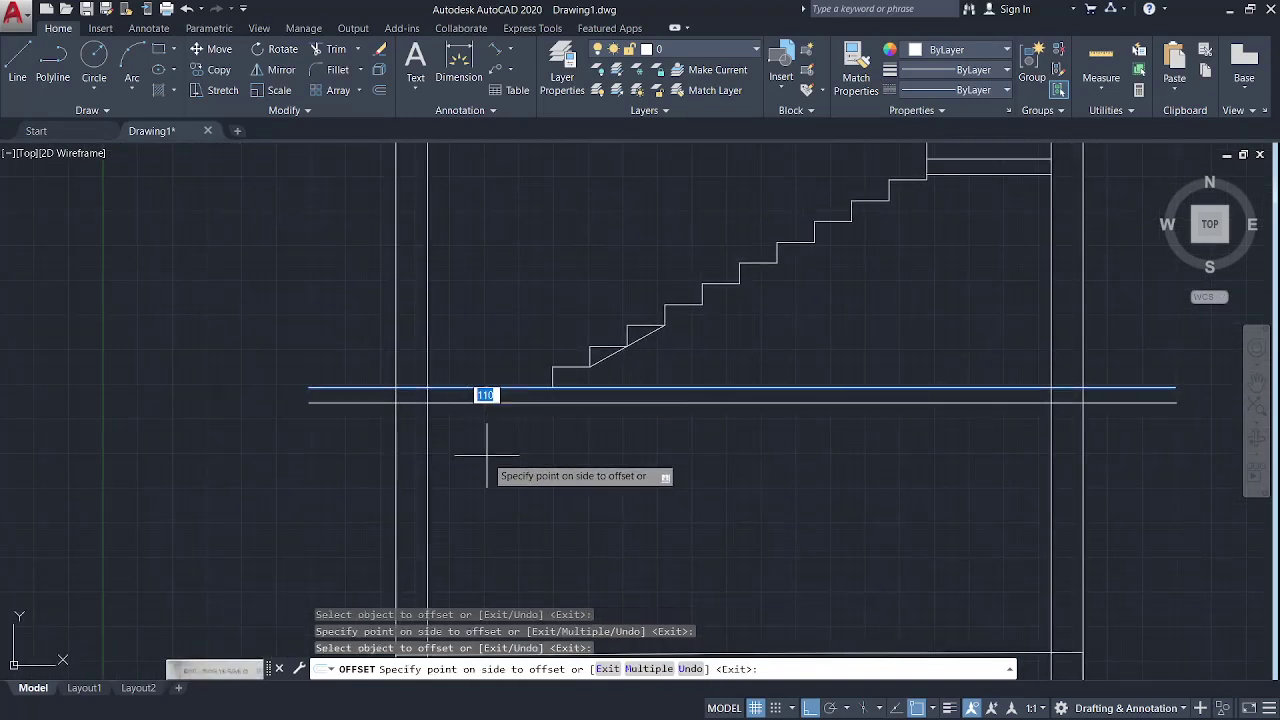
left_click(468, 455)
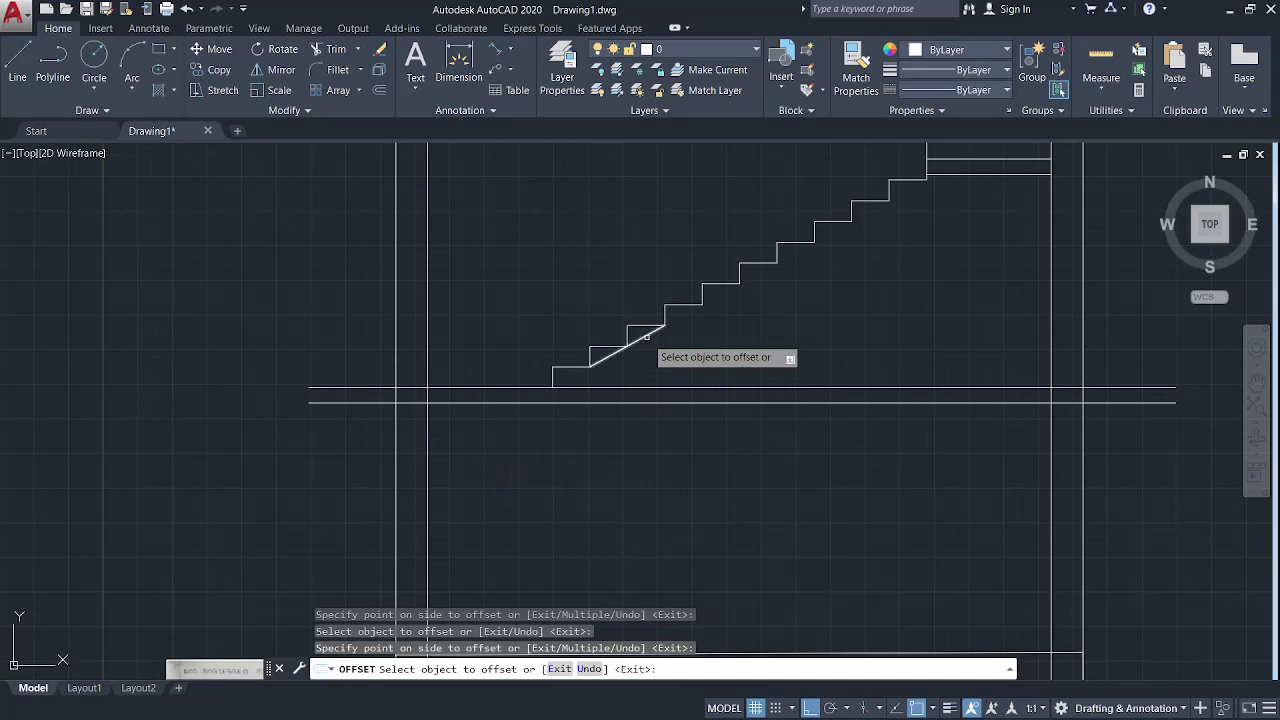
left_click(646, 337)
left_click(612, 396)
scroll(614, 397, "up", 4)
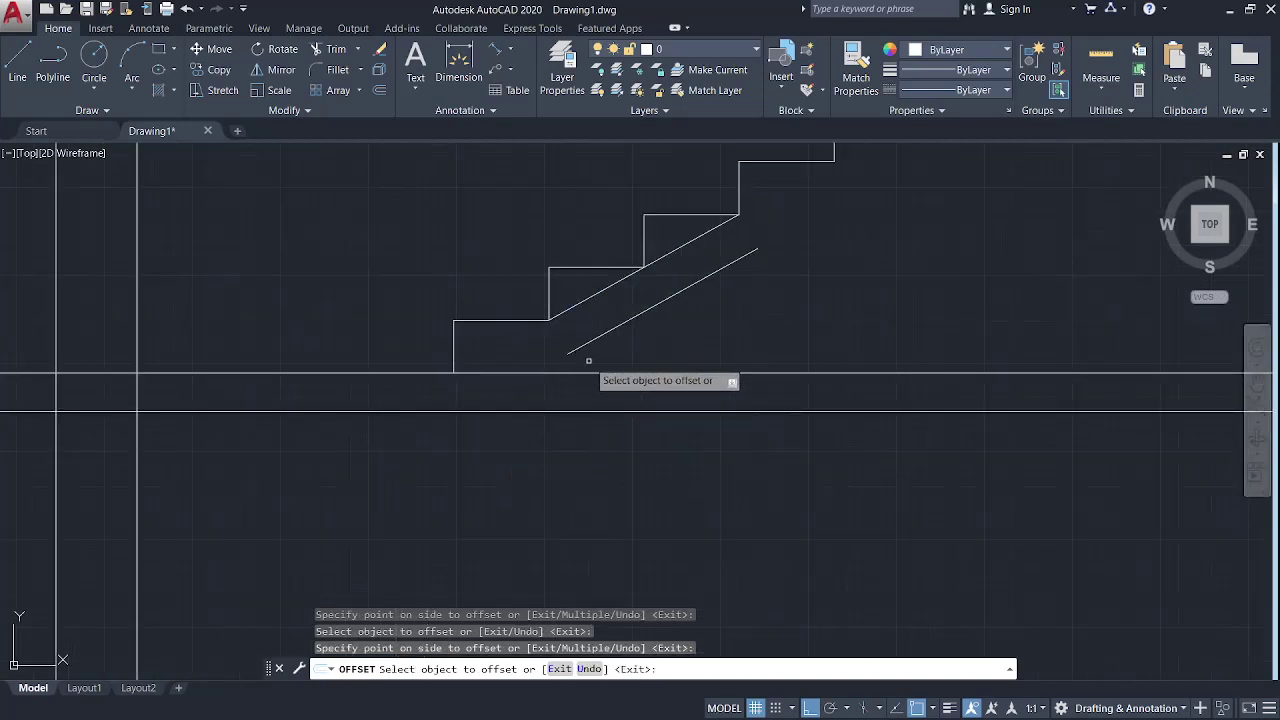
scroll(830, 290, "down", 3)
scroll(663, 423, "up", 1)
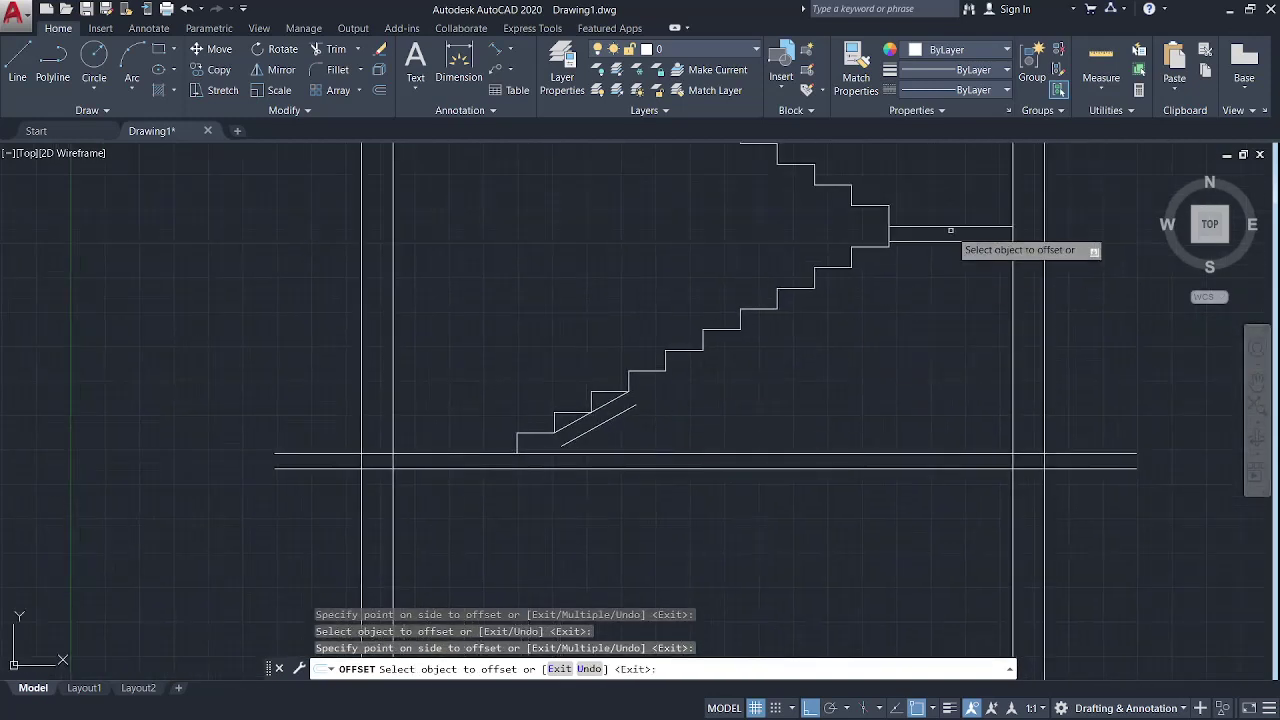
Step: Fillet the lower sloping slab line to the lower ground line and landing underside
left_click(337, 72)
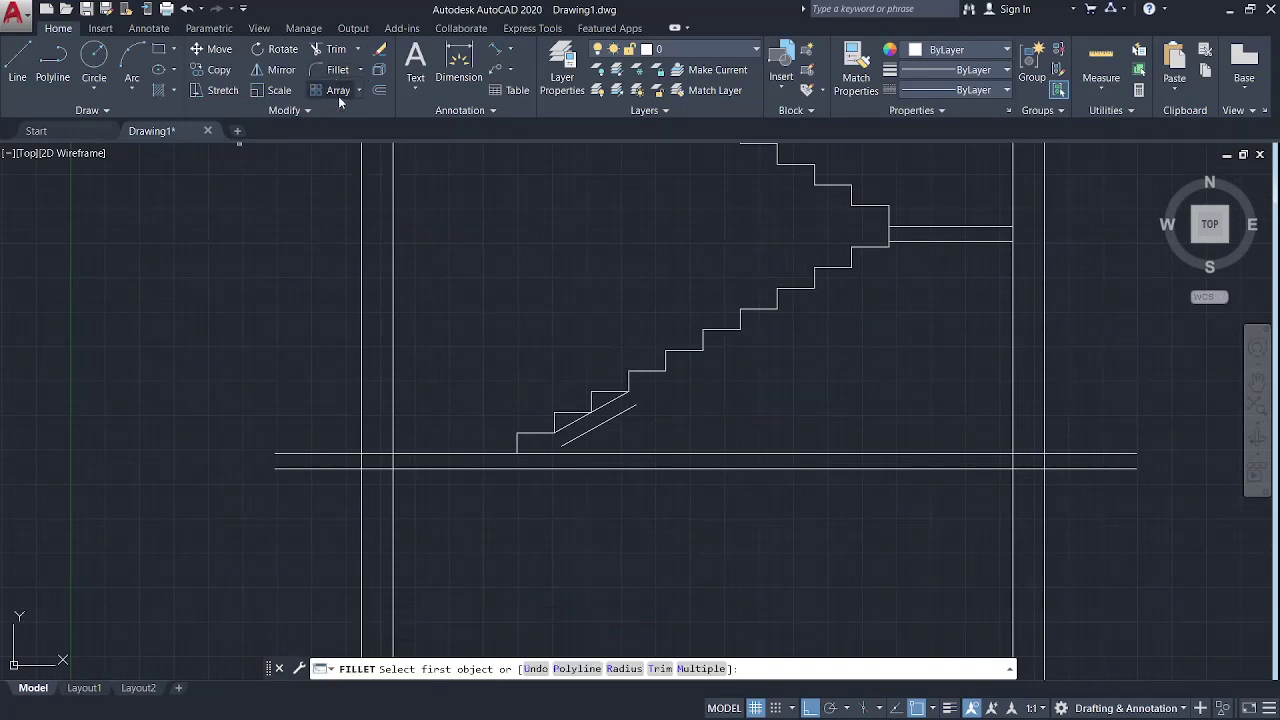
left_click(519, 468)
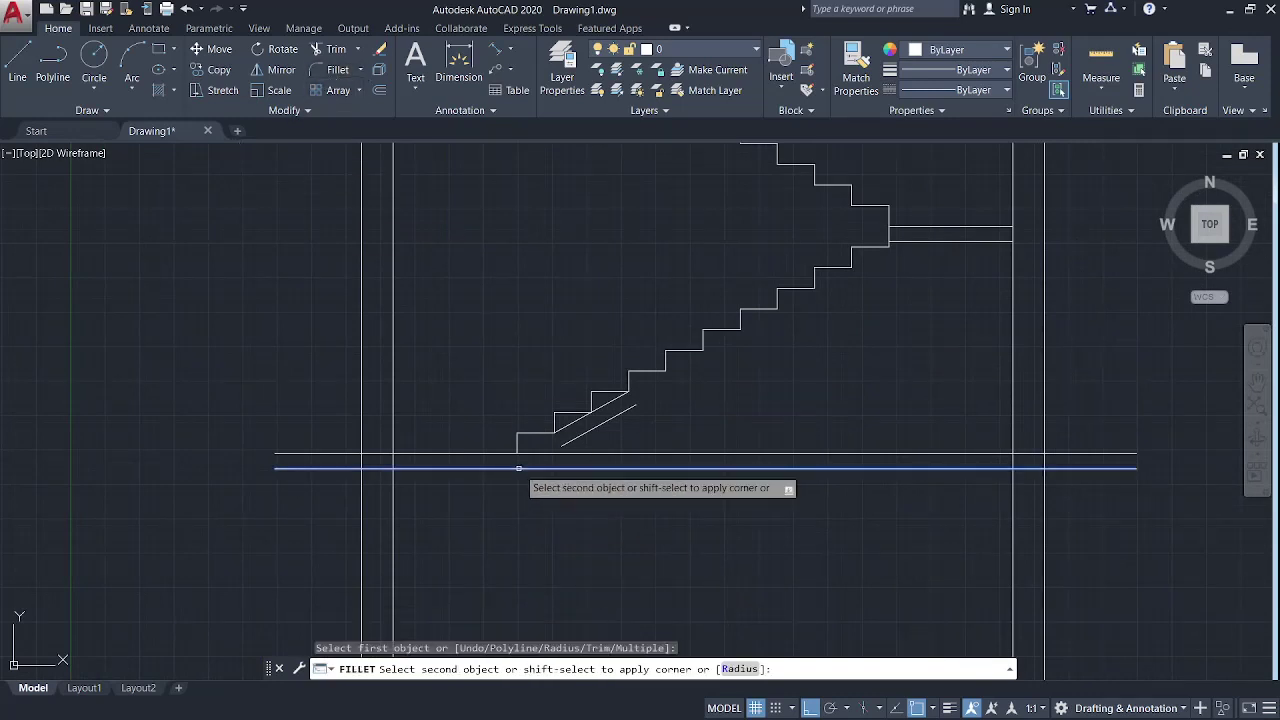
left_click(574, 437)
middle_click_drag(837, 380, 746, 493)
key("Return")
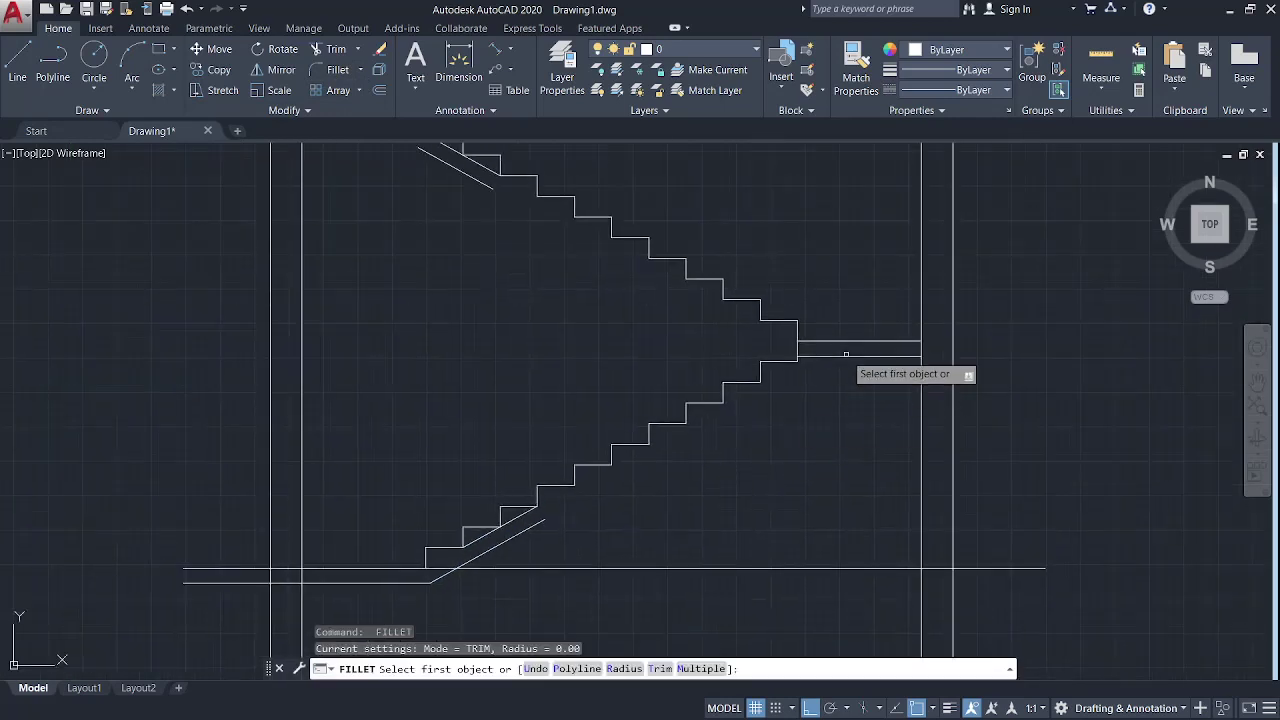
left_click(846, 355)
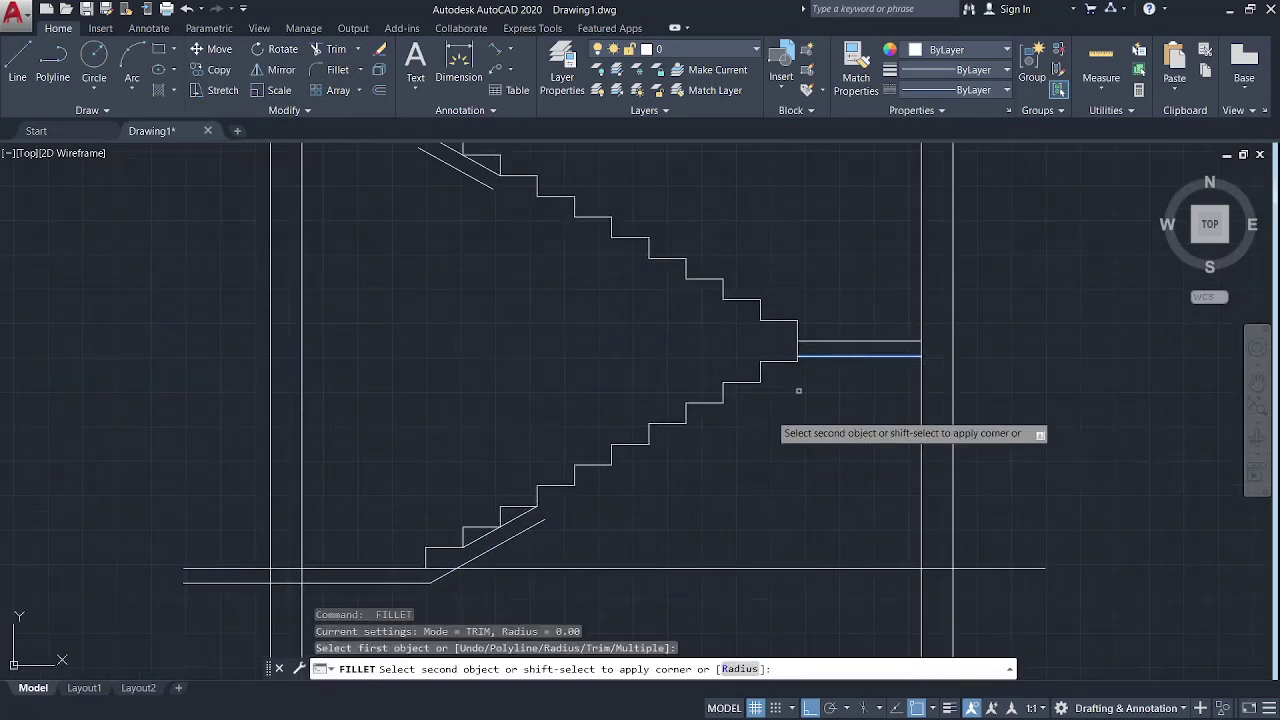
left_click(528, 526)
key("Escape")
Step: Delete the stray short diagonal near the bottom steps
scroll(507, 491, "up", 4)
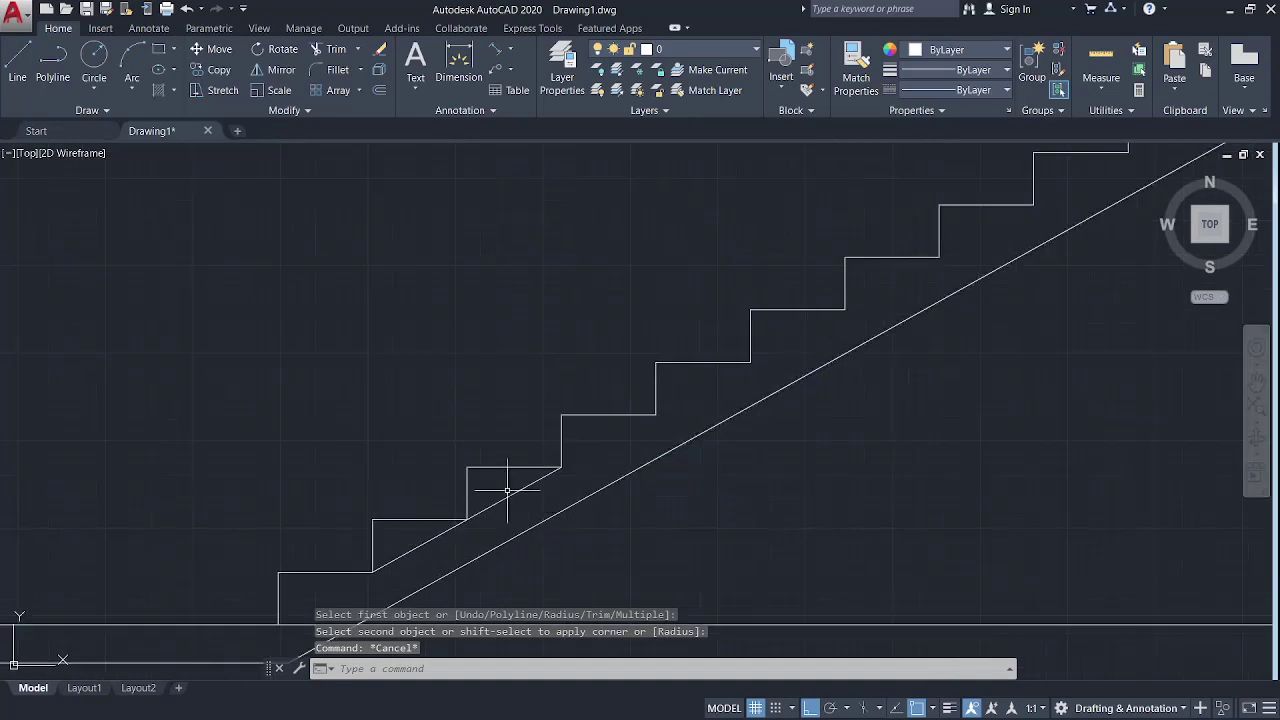
left_click(507, 497)
key("Delete")
scroll(770, 515, "down", 4)
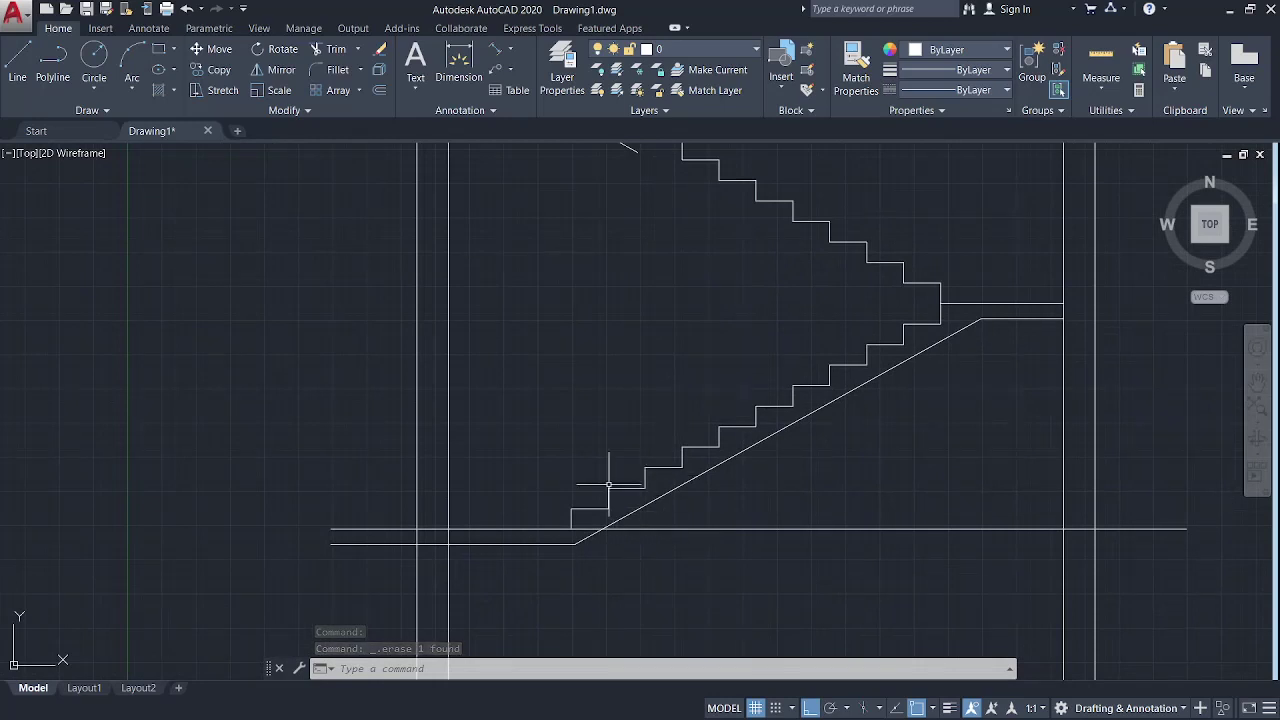
scroll(557, 606, "down", 2)
scroll(566, 433, "up", 2)
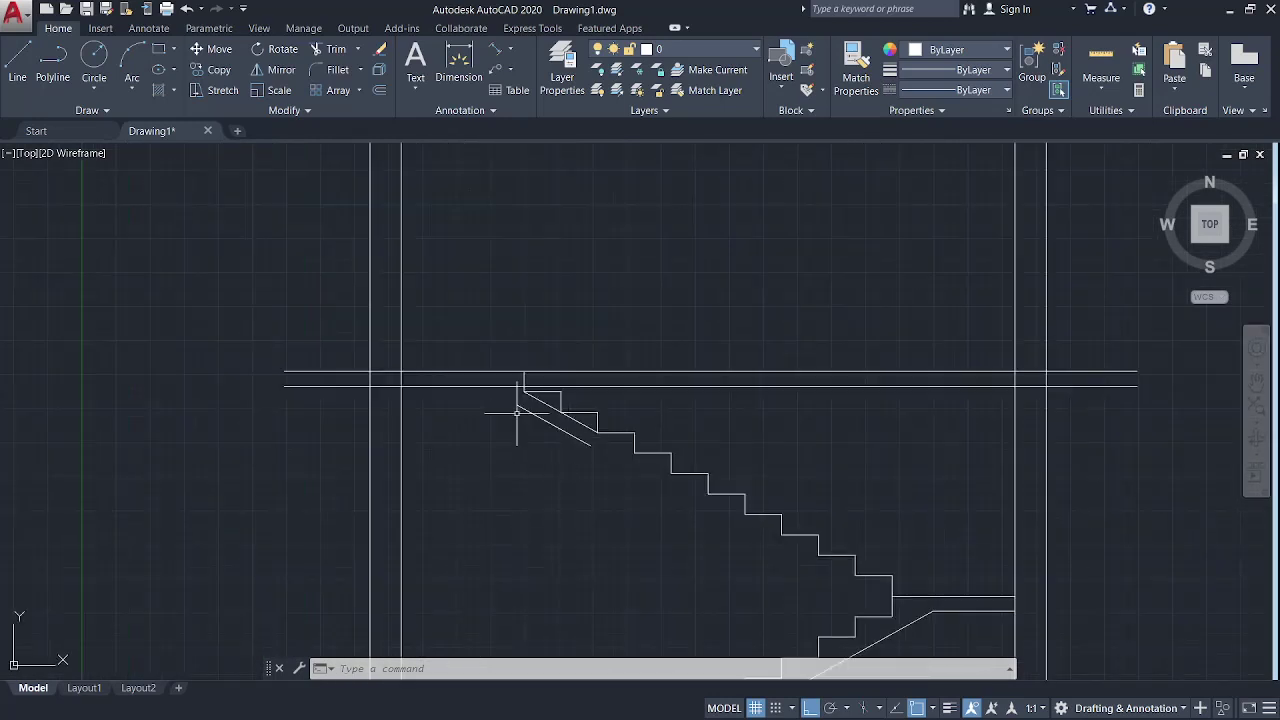
Step: Delete the extra diagonal running along the upper step corners
scroll(525, 408, "up", 2)
scroll(530, 405, "up", 6)
left_click(608, 449)
left_click(572, 371)
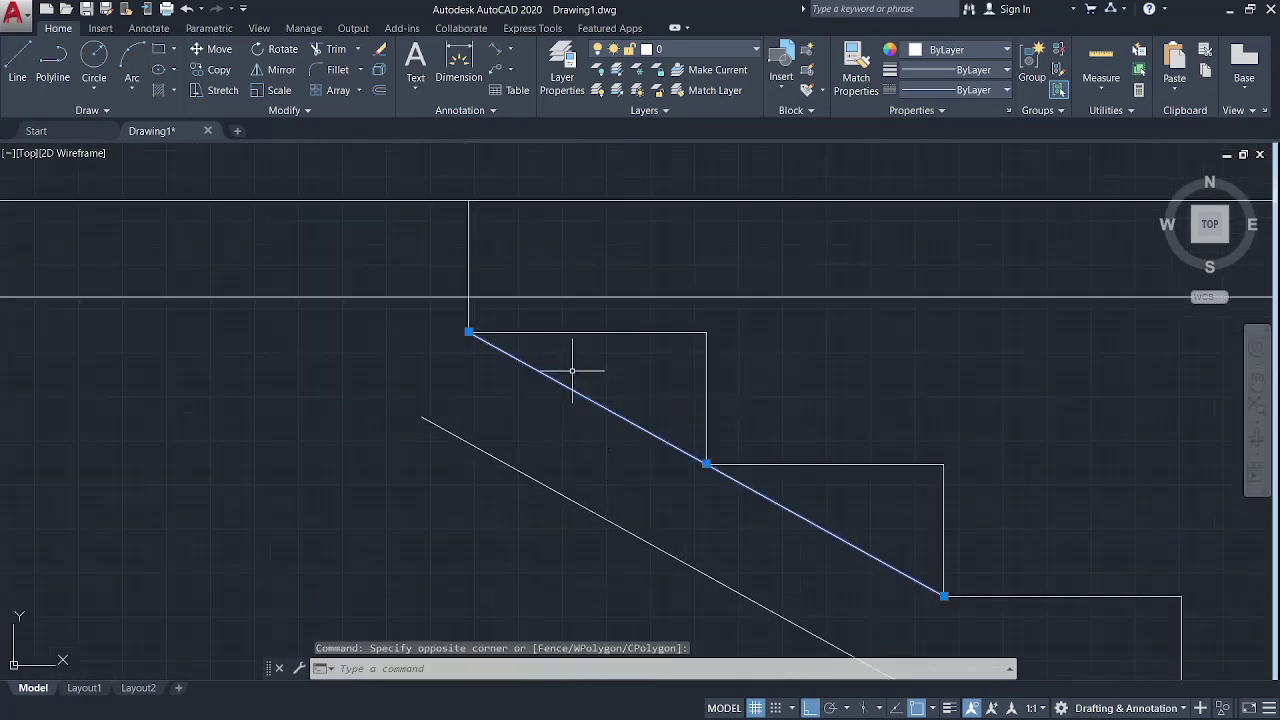
key("Delete")
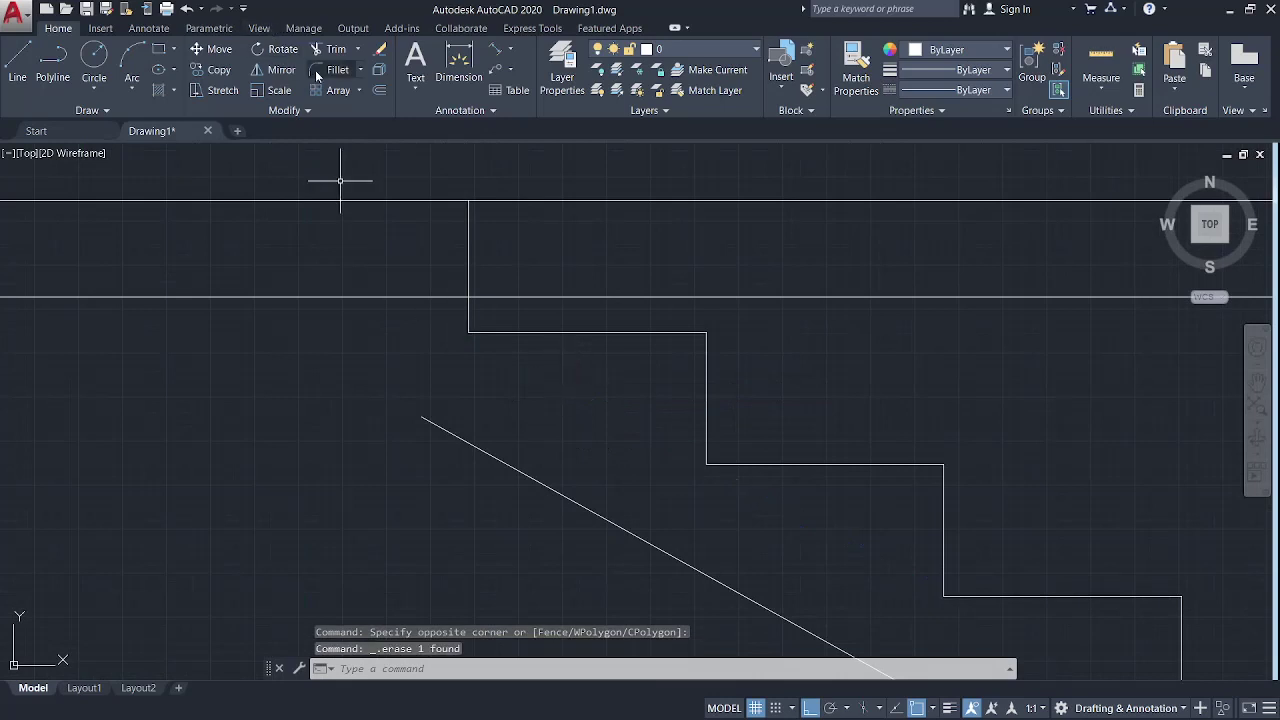
Step: Fillet the diagonal to the upper slab line, then undo that join
left_click(323, 76)
left_click(342, 297)
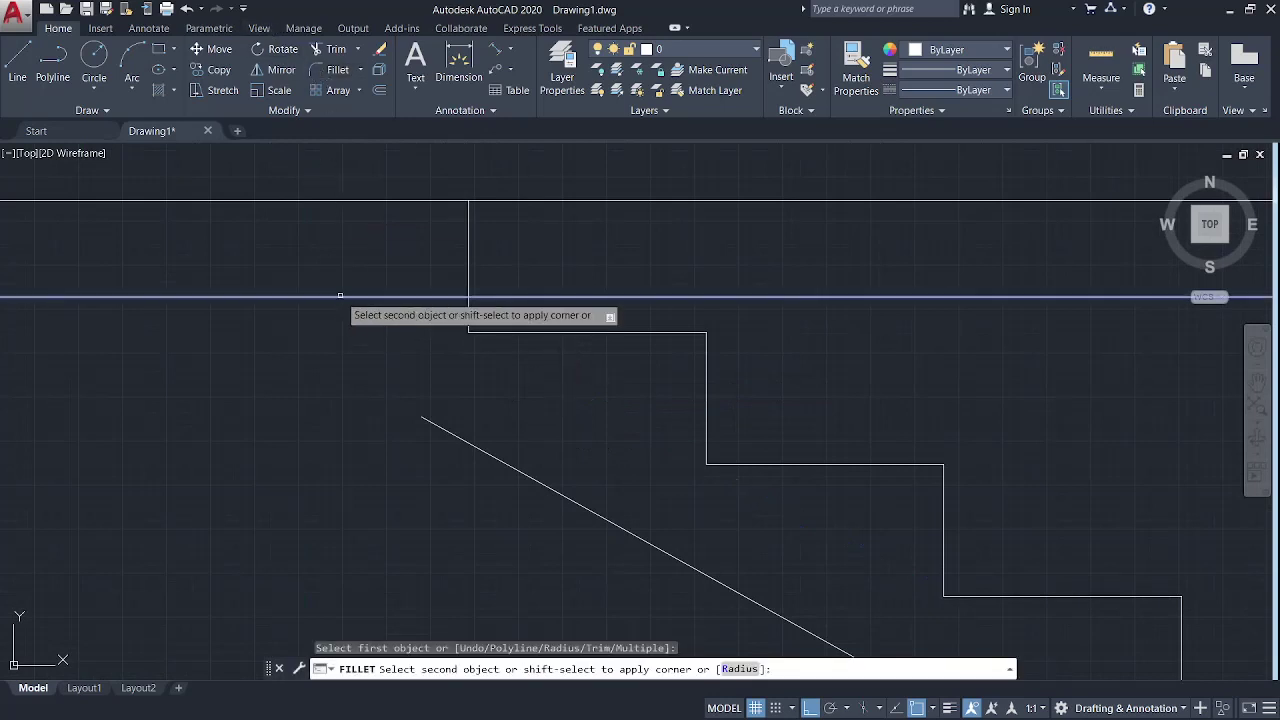
left_click(474, 446)
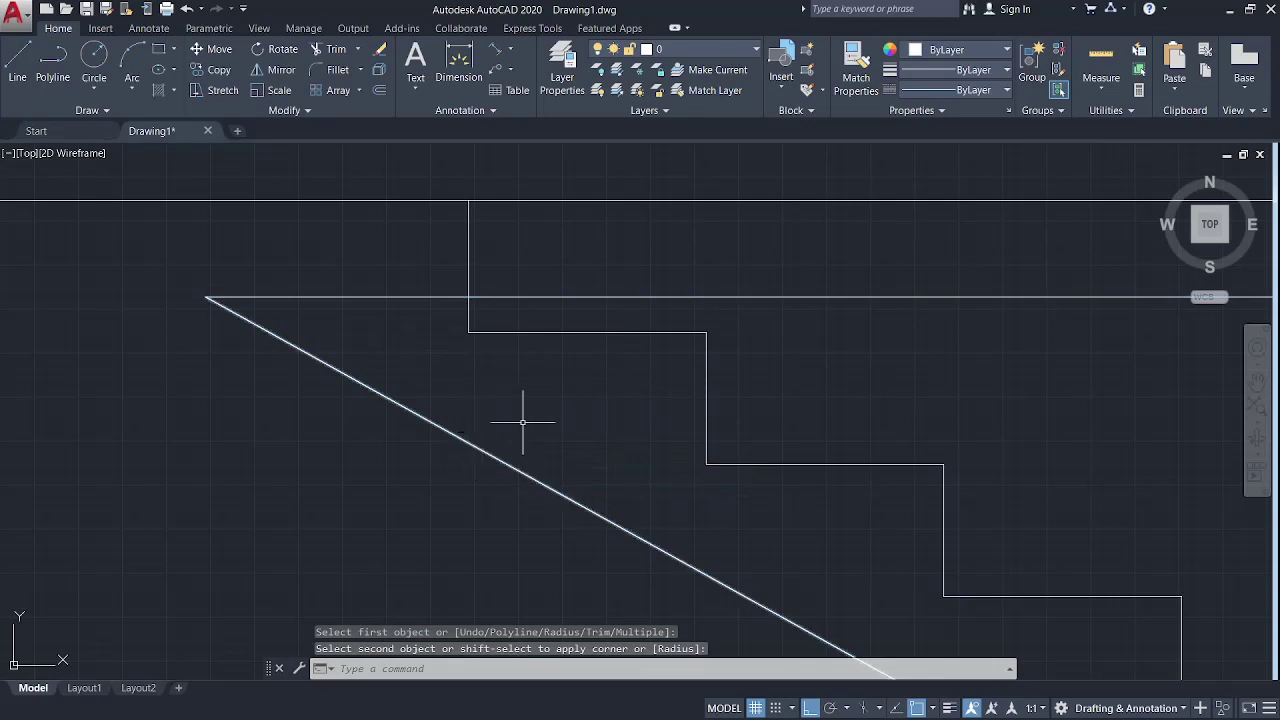
scroll(541, 423, "down", 2)
key("ctrl+z")
scroll(538, 423, "down", 3)
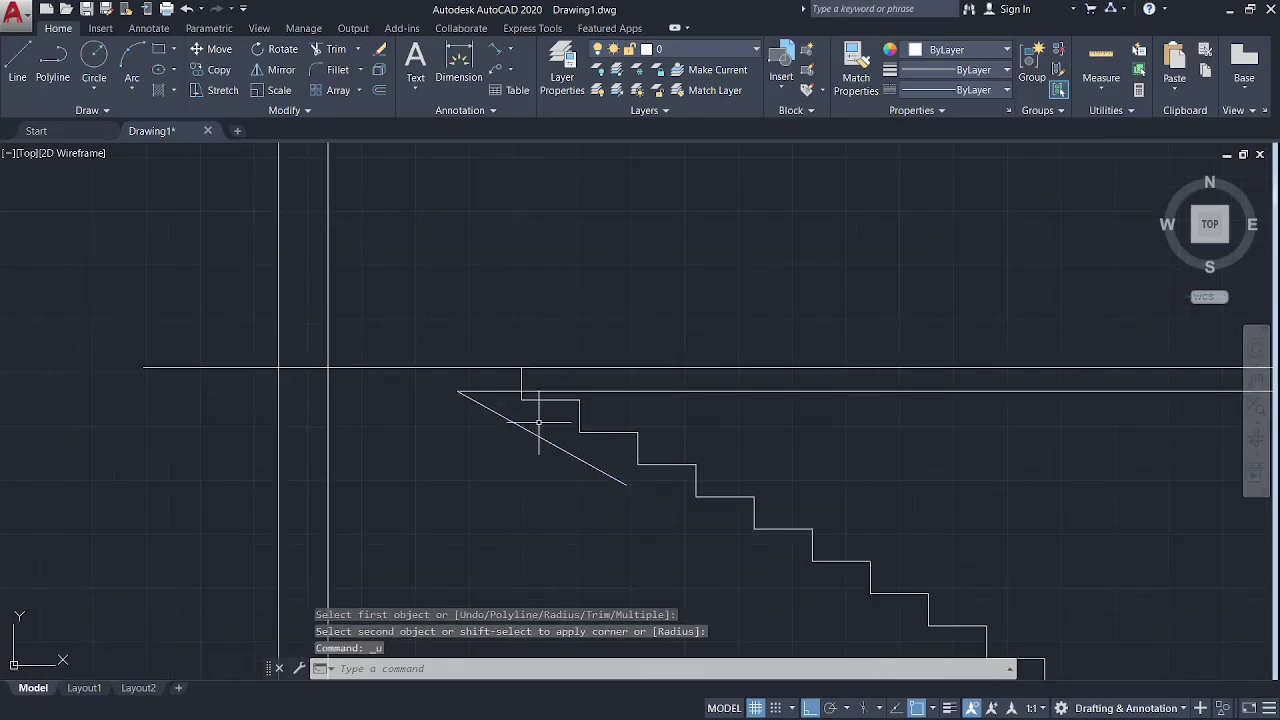
key("ctrl+z")
scroll(538, 423, "up", 3)
key("ctrl+z")
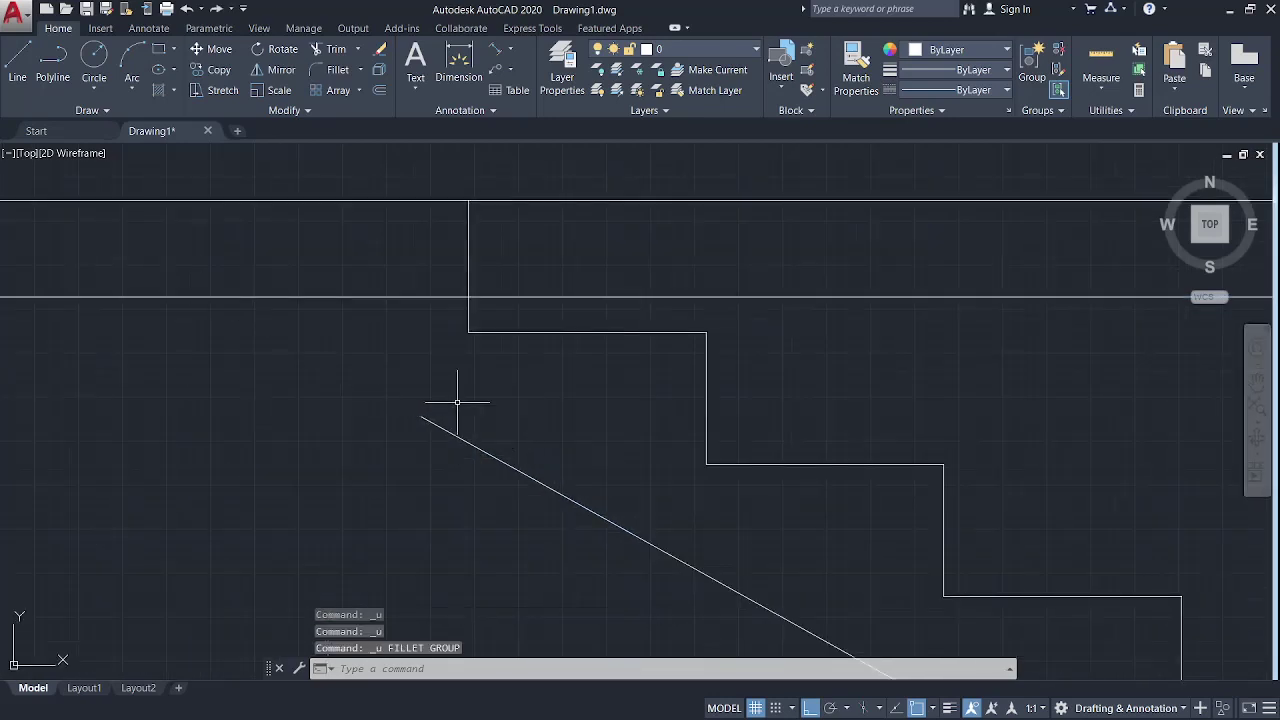
scroll(457, 402, "down", 3)
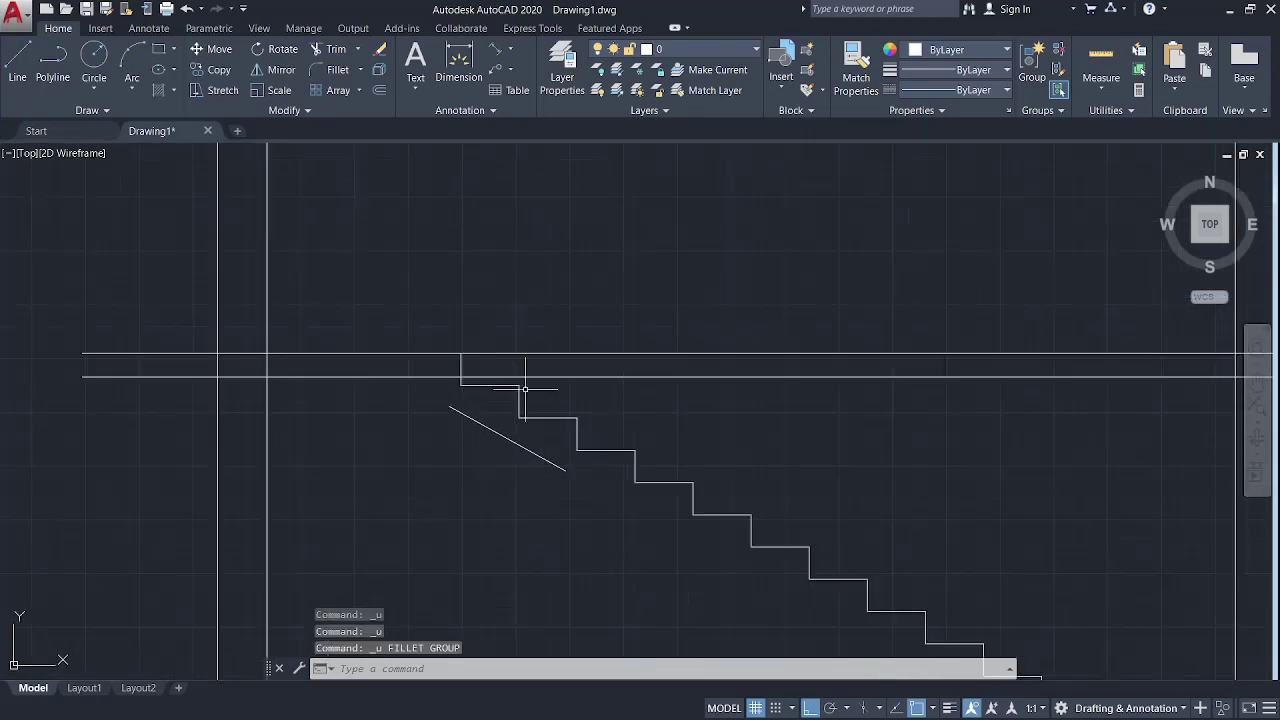
Step: Fillet the upper flight's slab line to the lower floor slab line and landing line
left_click(318, 70)
left_click(287, 376)
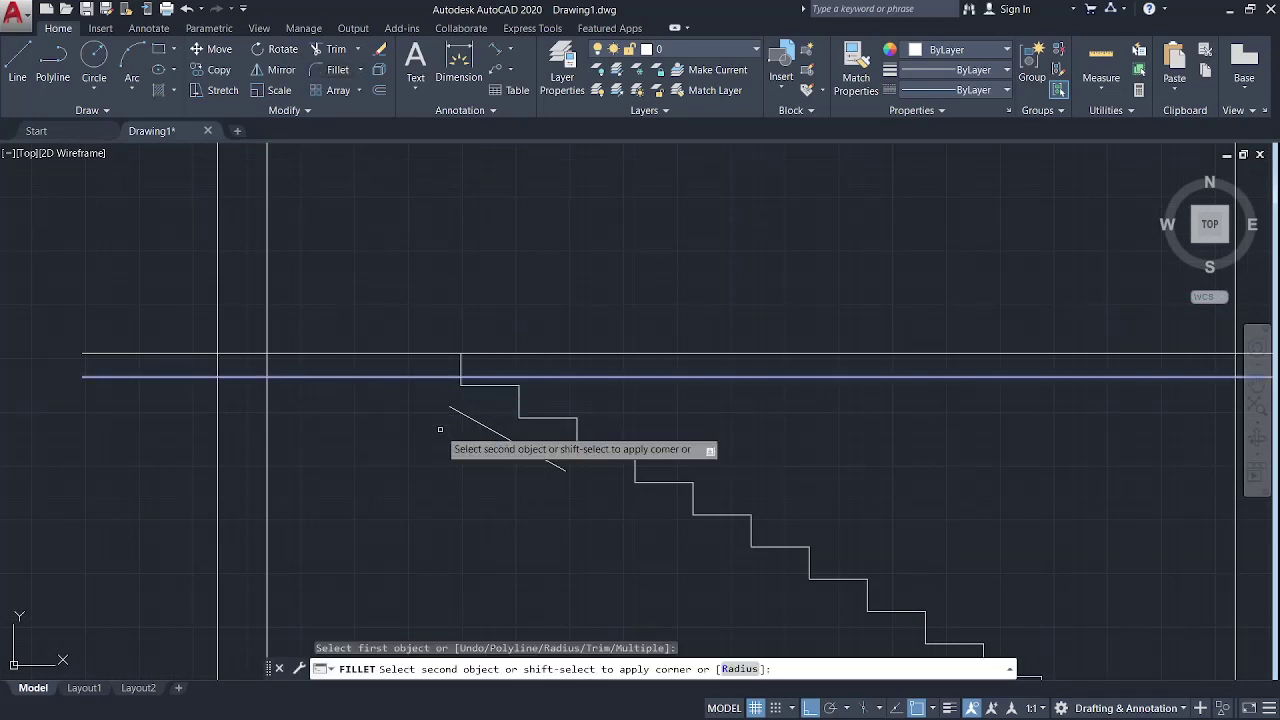
left_click(496, 433)
scroll(566, 488, "down", 3)
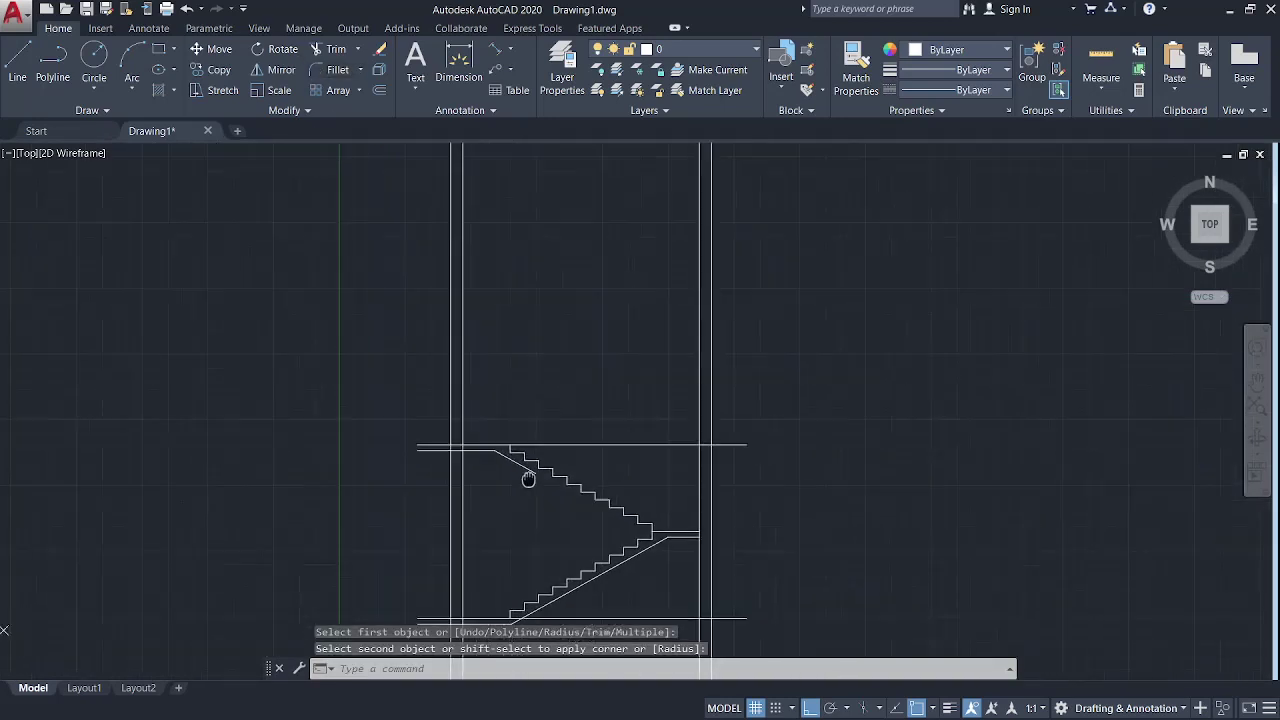
scroll(429, 366, "up", 3)
key("Return")
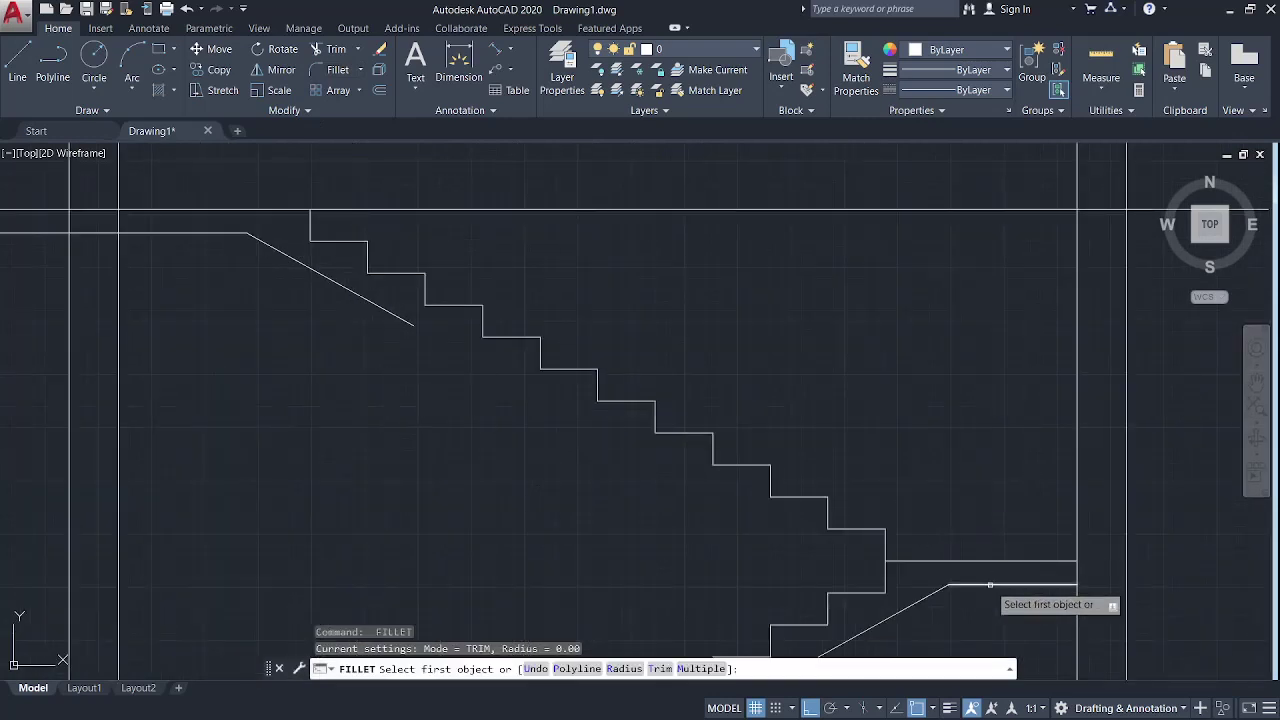
left_click(990, 584)
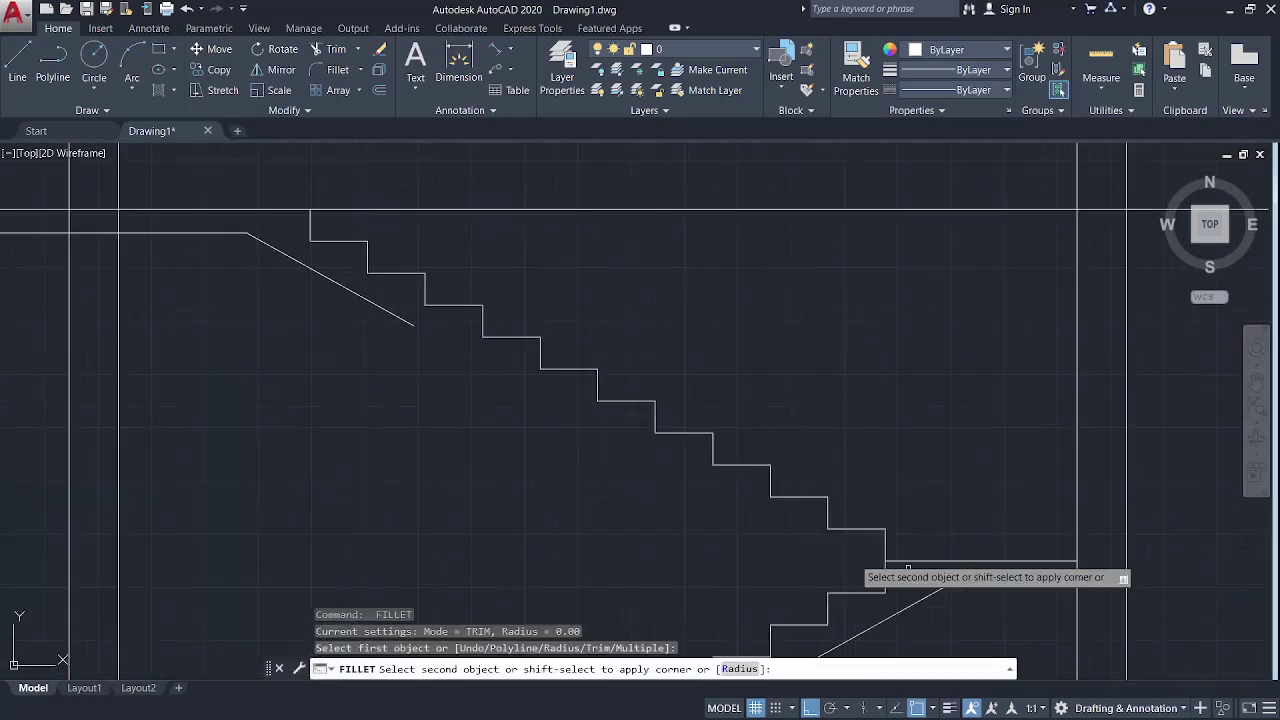
left_click(406, 320)
scroll(998, 521, "down", 2)
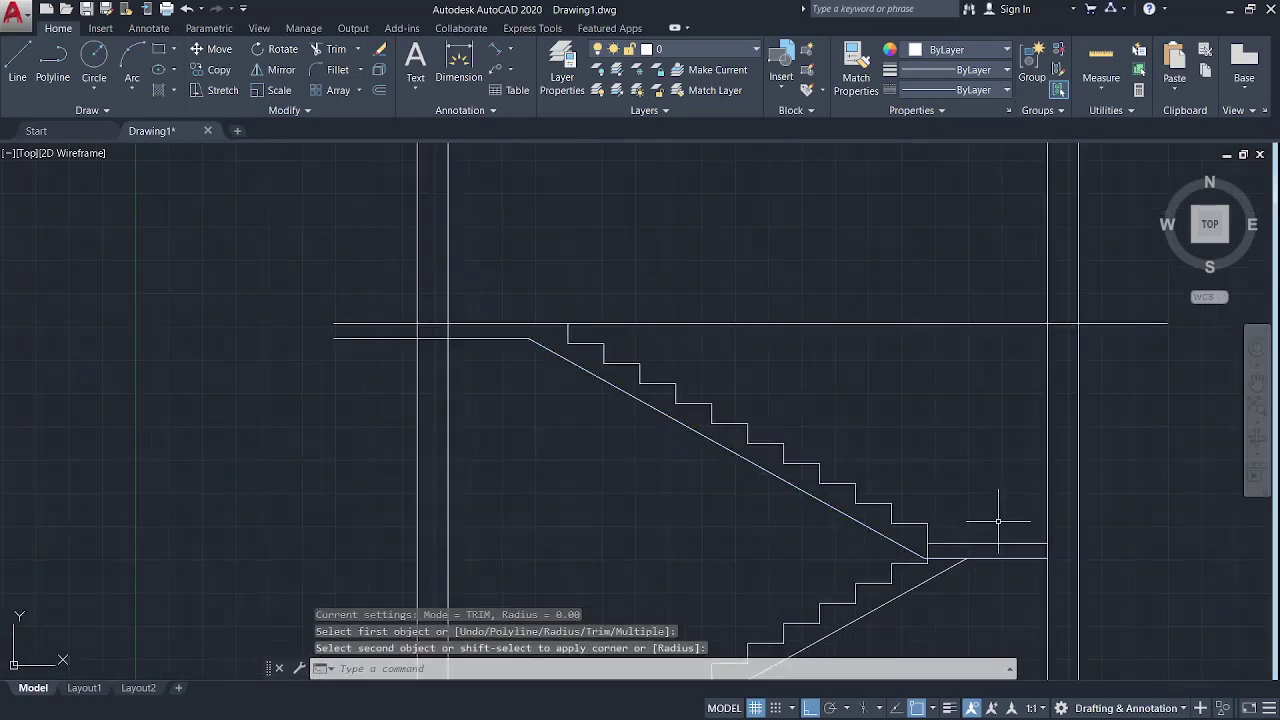
left_click(950, 595)
Step: Trim the slab line ends projecting past the left wall
type("tr")
key("Return")
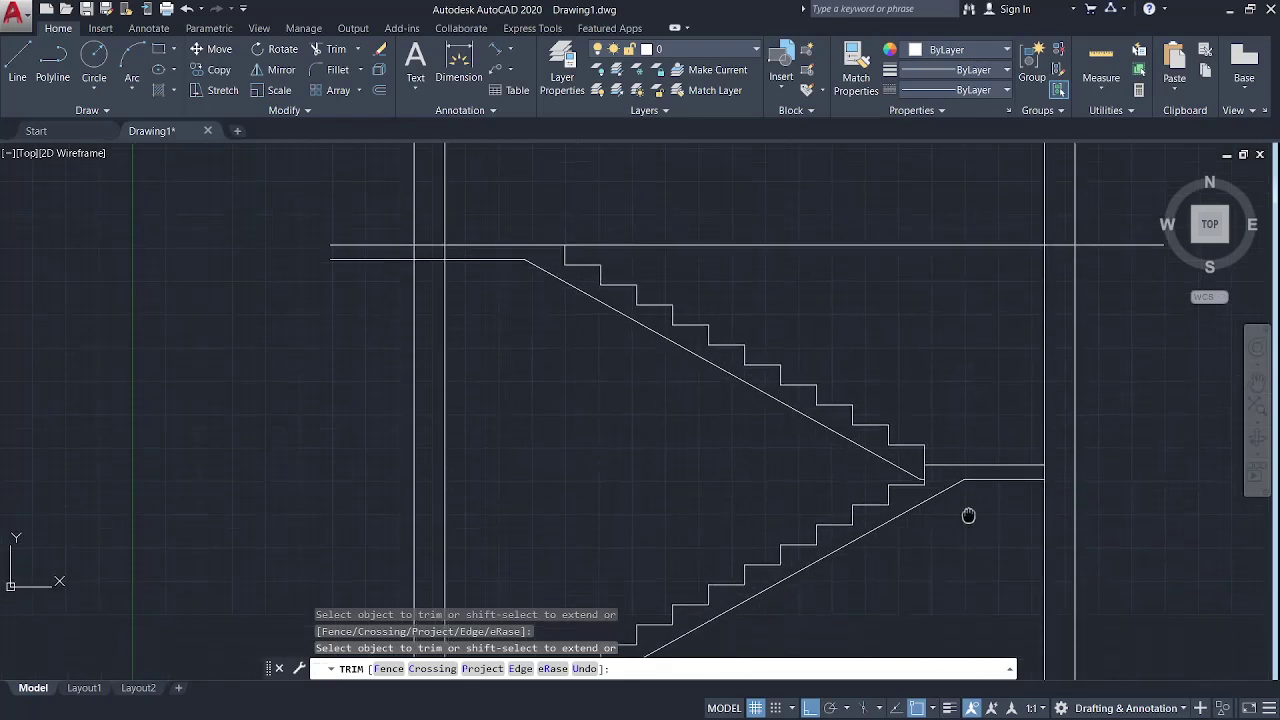
middle_click_drag(970, 596, 966, 513)
key("Escape")
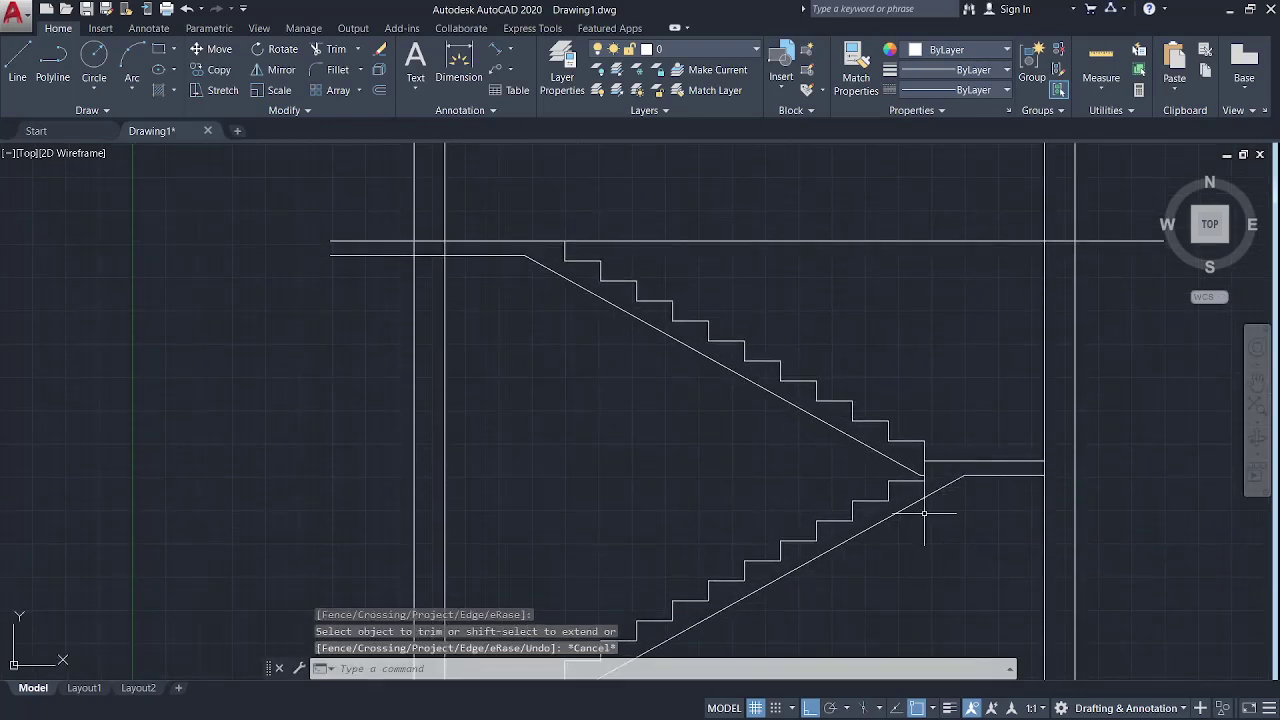
scroll(386, 251, "up", 2)
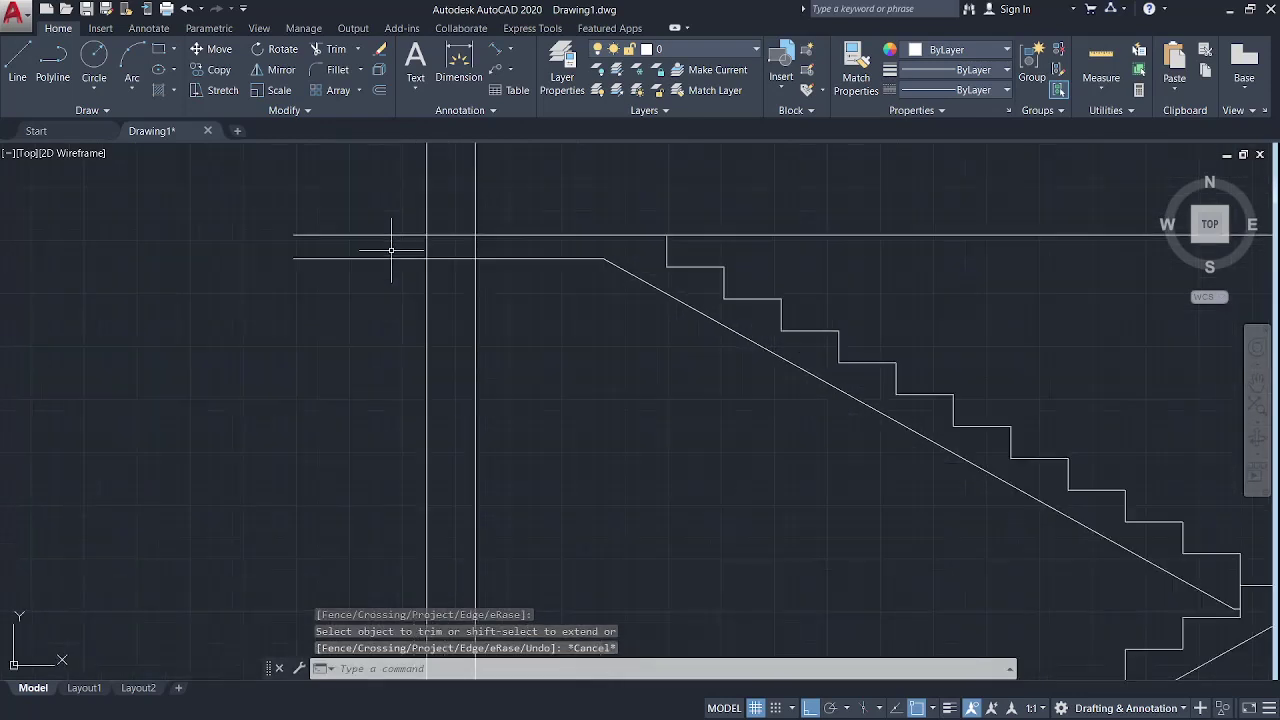
scroll(398, 227, "up", 2)
type("t")
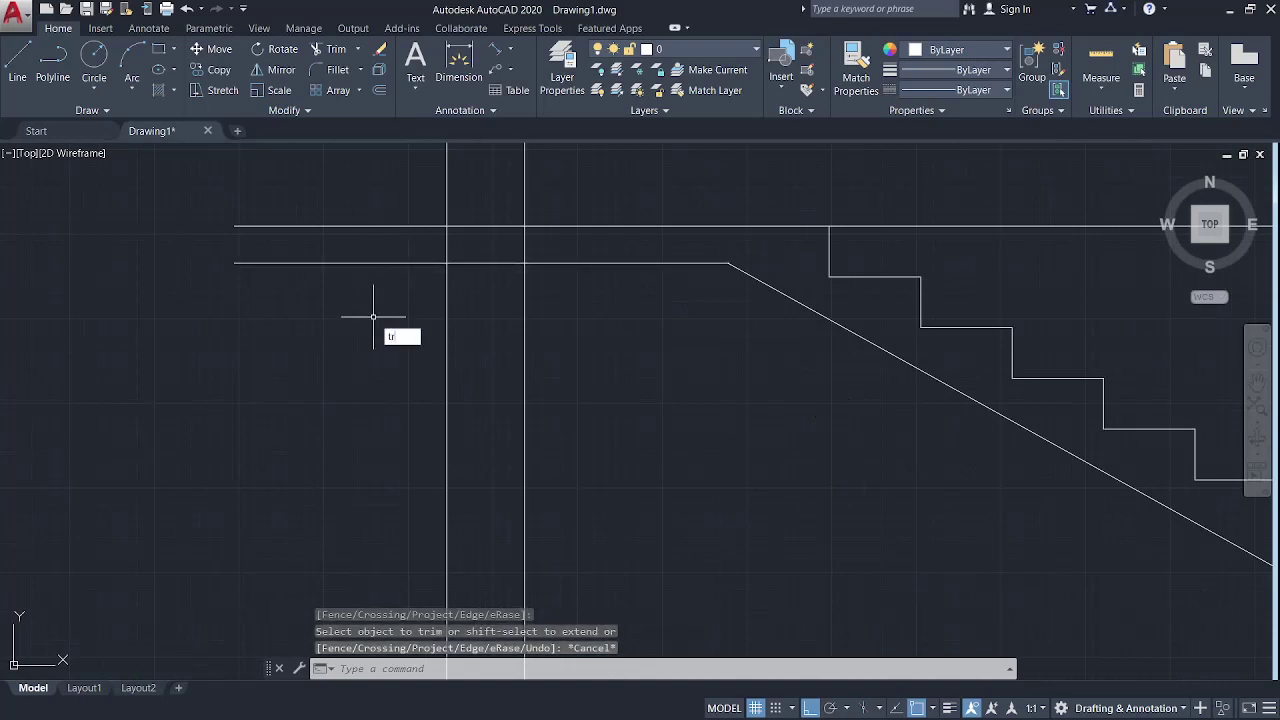
type("r")
key("Return")
left_click(417, 350)
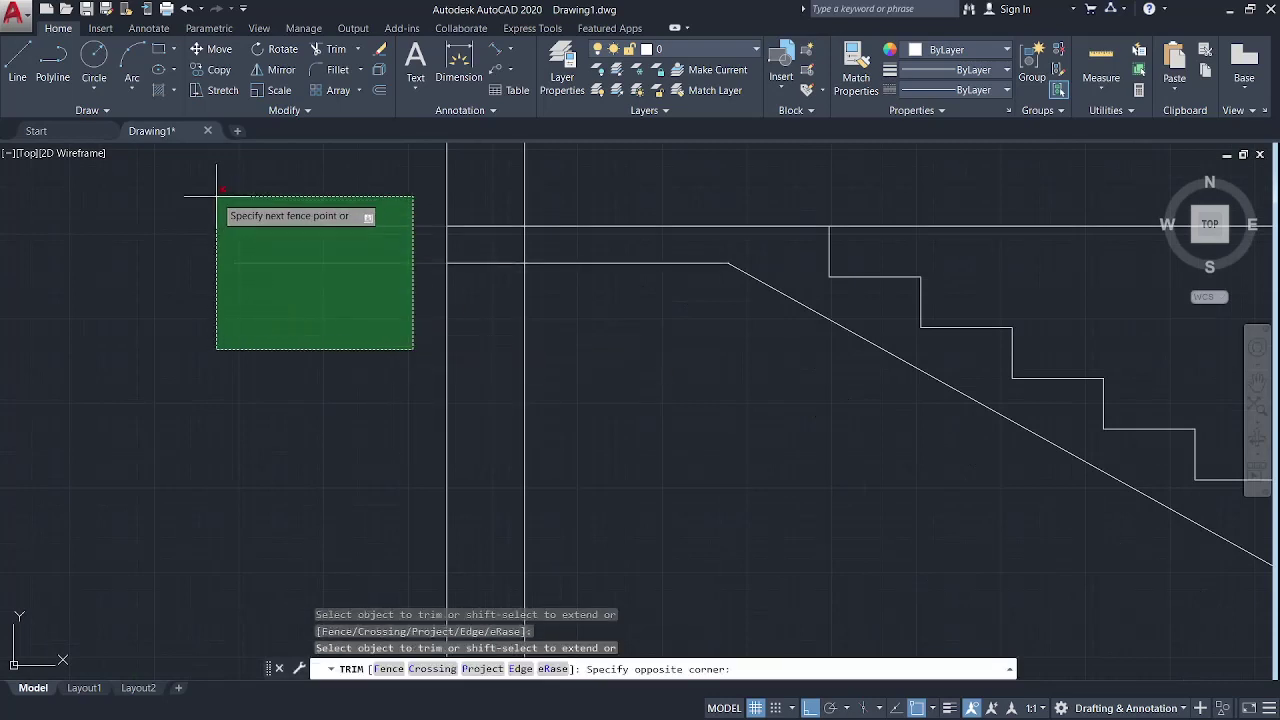
left_click(214, 196)
scroll(322, 330, "down", 5)
middle_click_drag(324, 317, 363, 211)
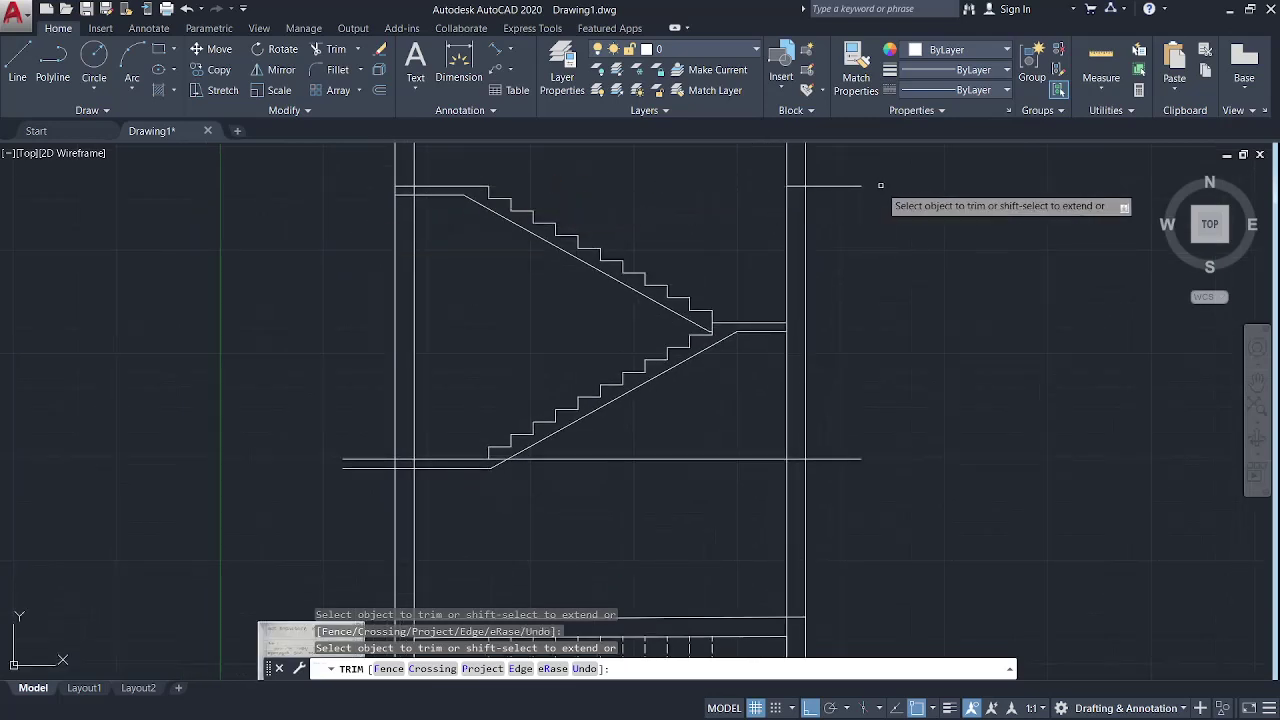
scroll(451, 470, "up", 5)
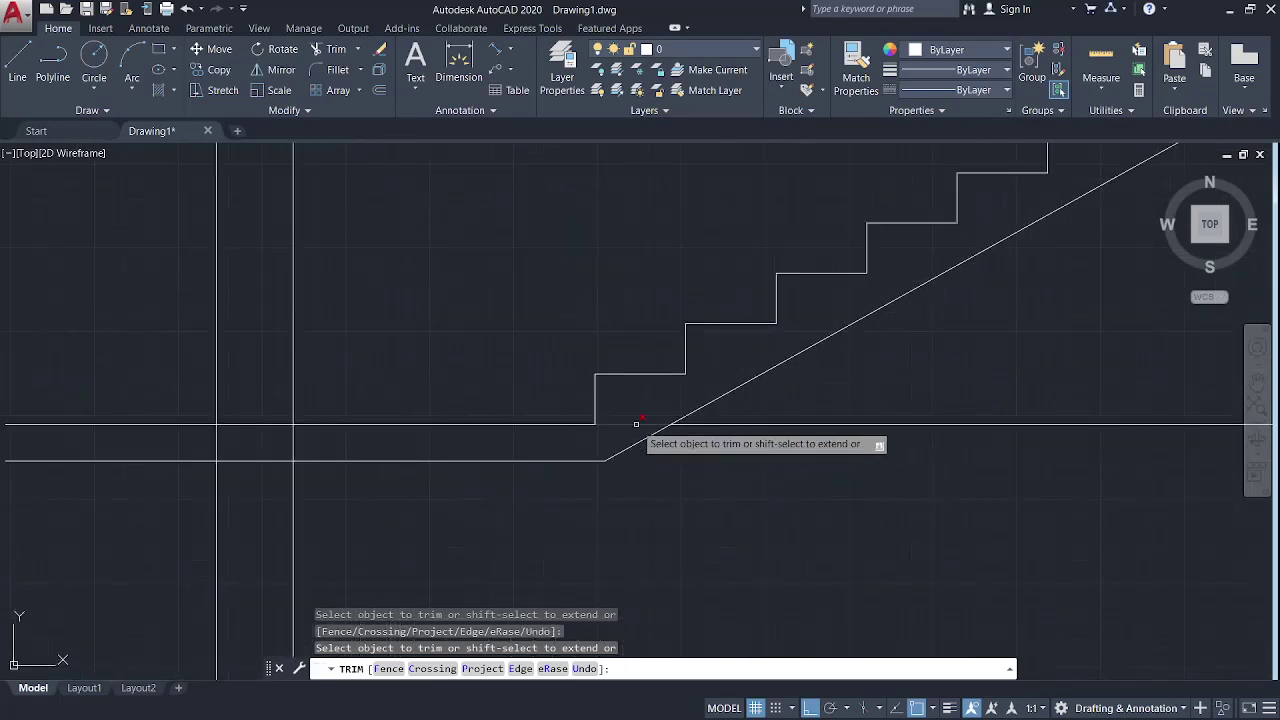
Step: Trim both ground lines left of the wall and the line ends near the right wall
left_click(171, 490)
left_click(87, 337)
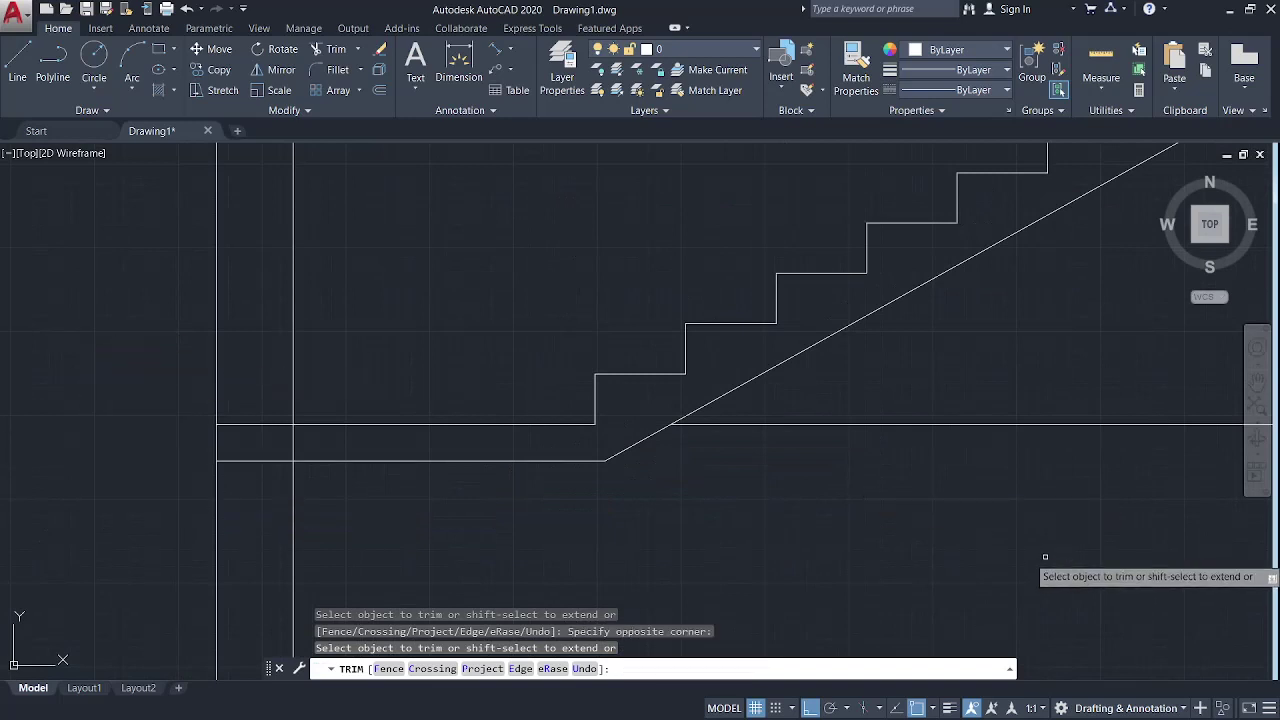
scroll(477, 551, "down", 5)
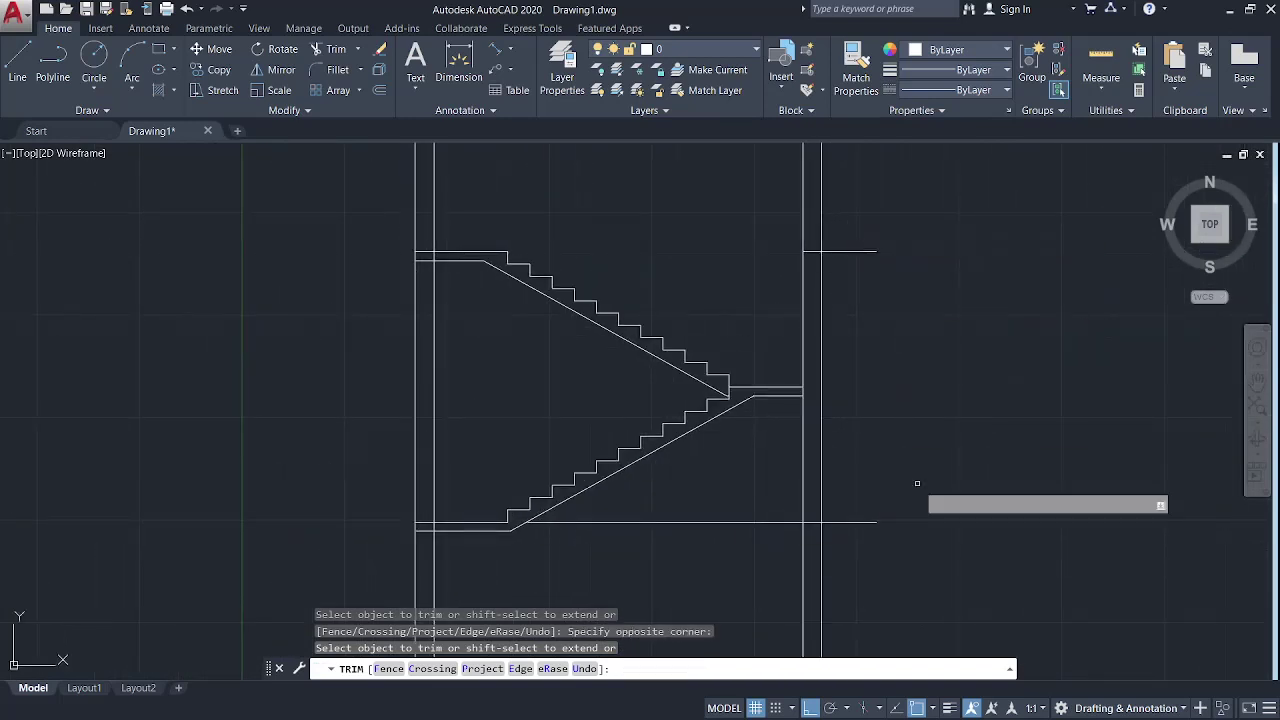
left_click(918, 569)
left_click(844, 241)
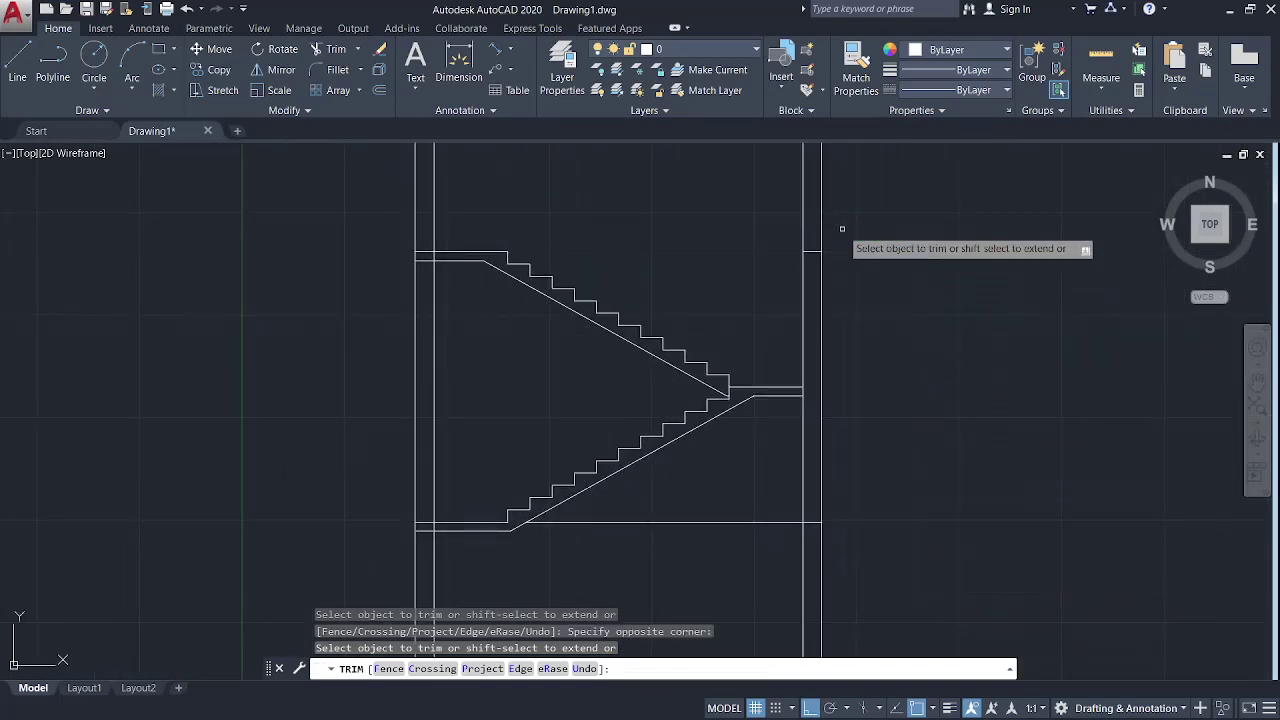
key("Escape")
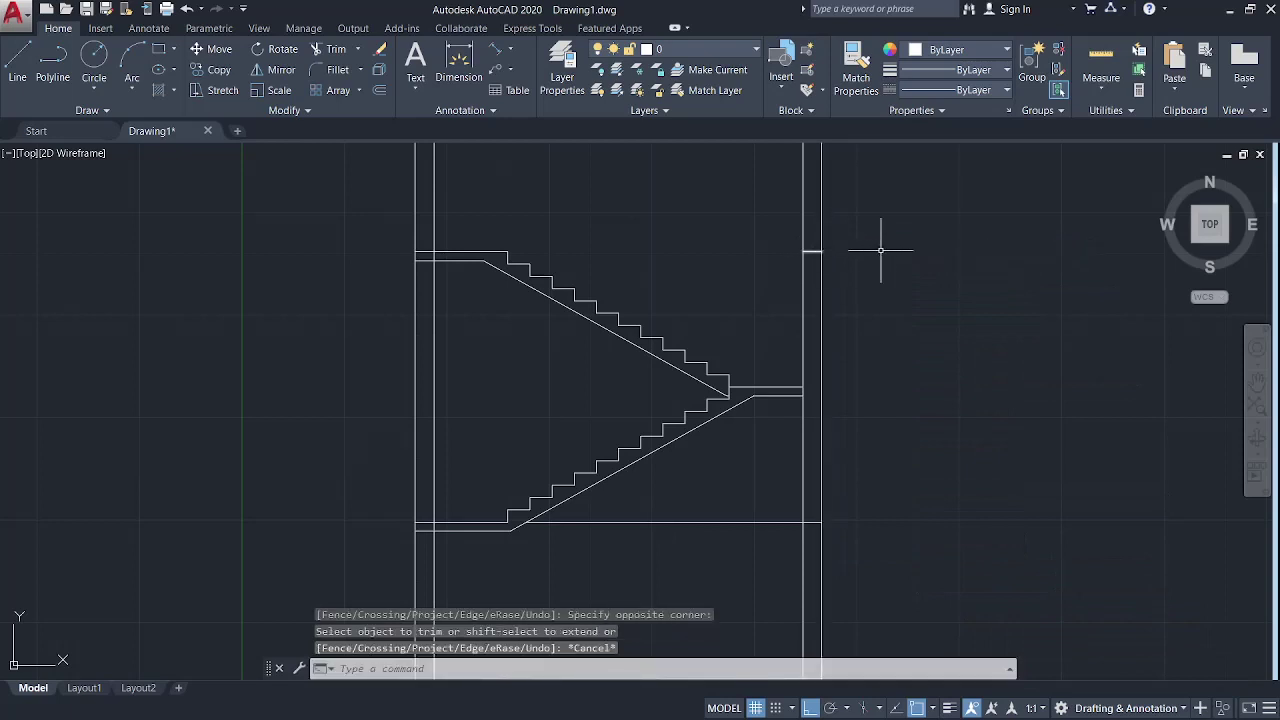
Step: Delete the short stub between the right wall lines and view the elevation and plan
left_click(820, 249)
left_click(817, 250)
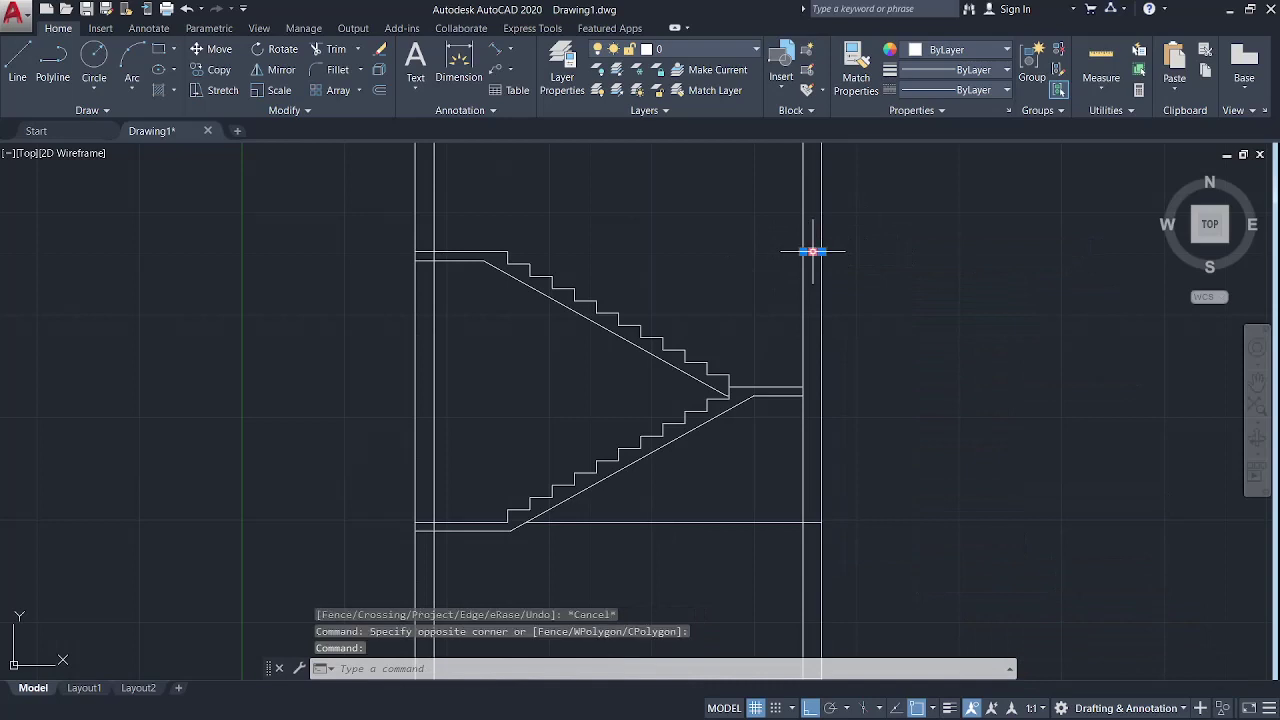
key("Delete")
scroll(883, 285, "down", 5)
middle_click_drag(900, 334, 786, 420)
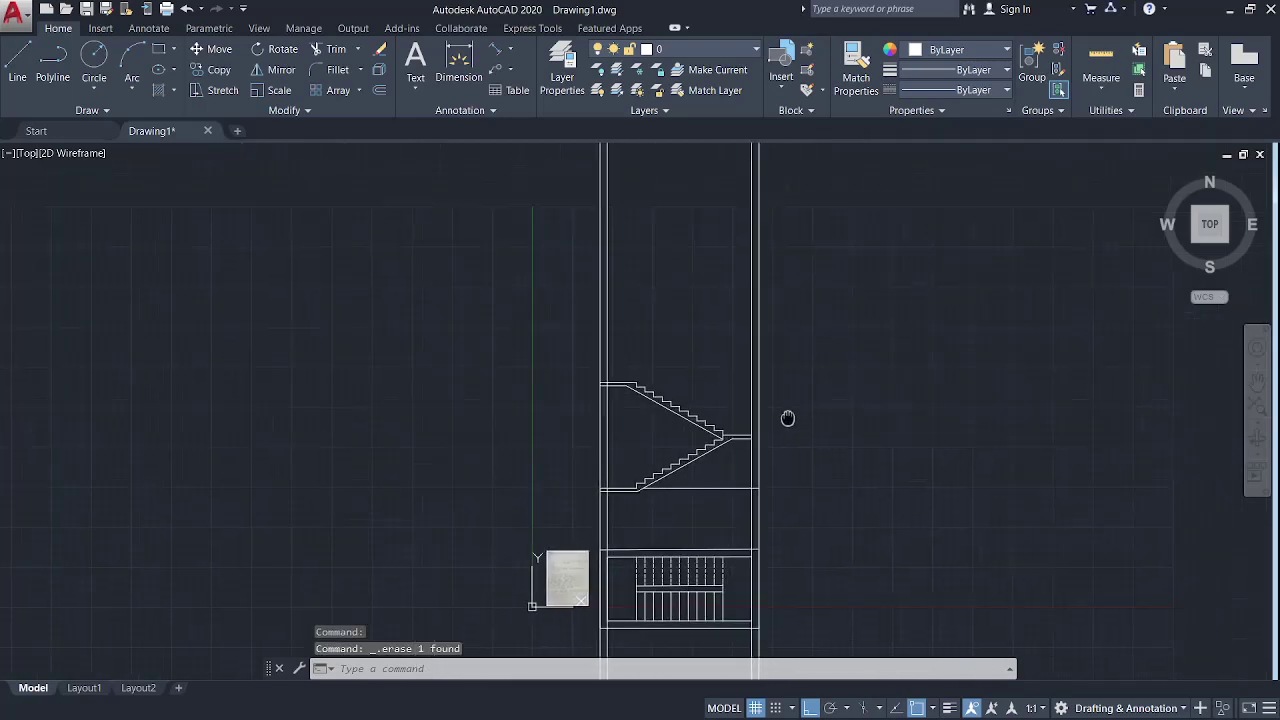
Step: Draw a horizontal line from the left wall to past the right wall
left_click(18, 75)
scroll(600, 343, "up", 3)
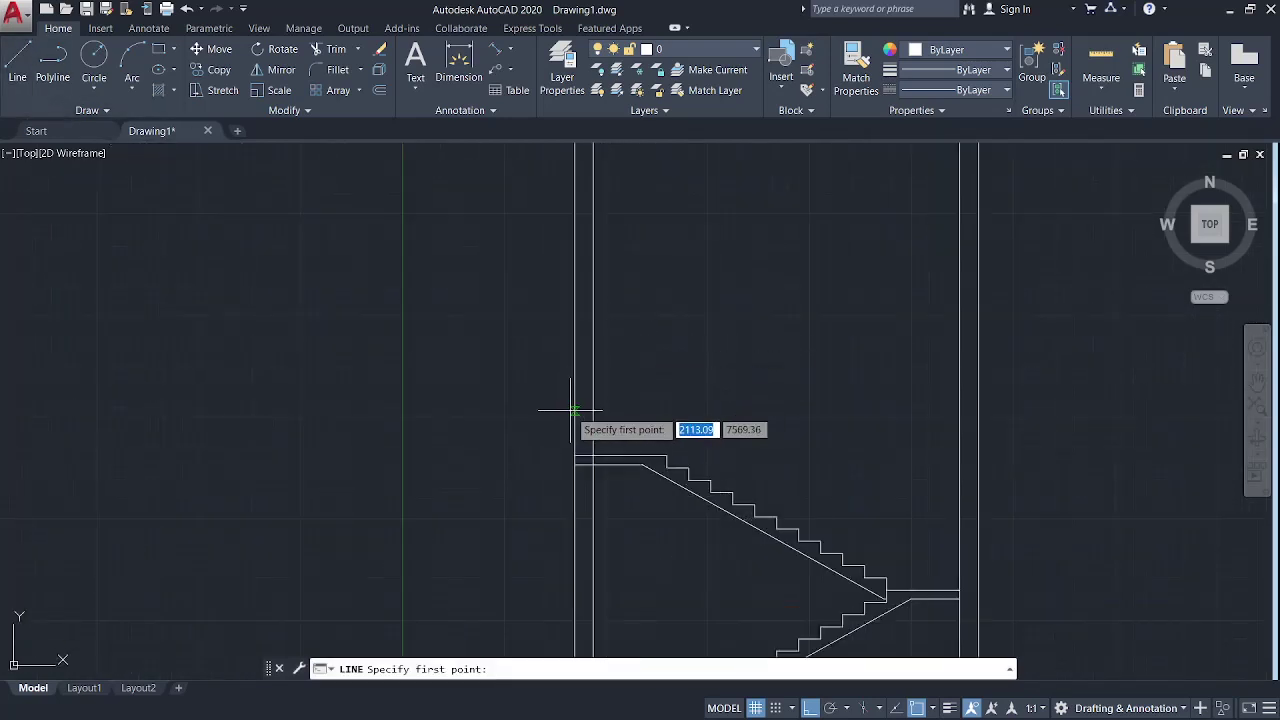
left_click(460, 383)
left_click(1110, 390)
key("Escape")
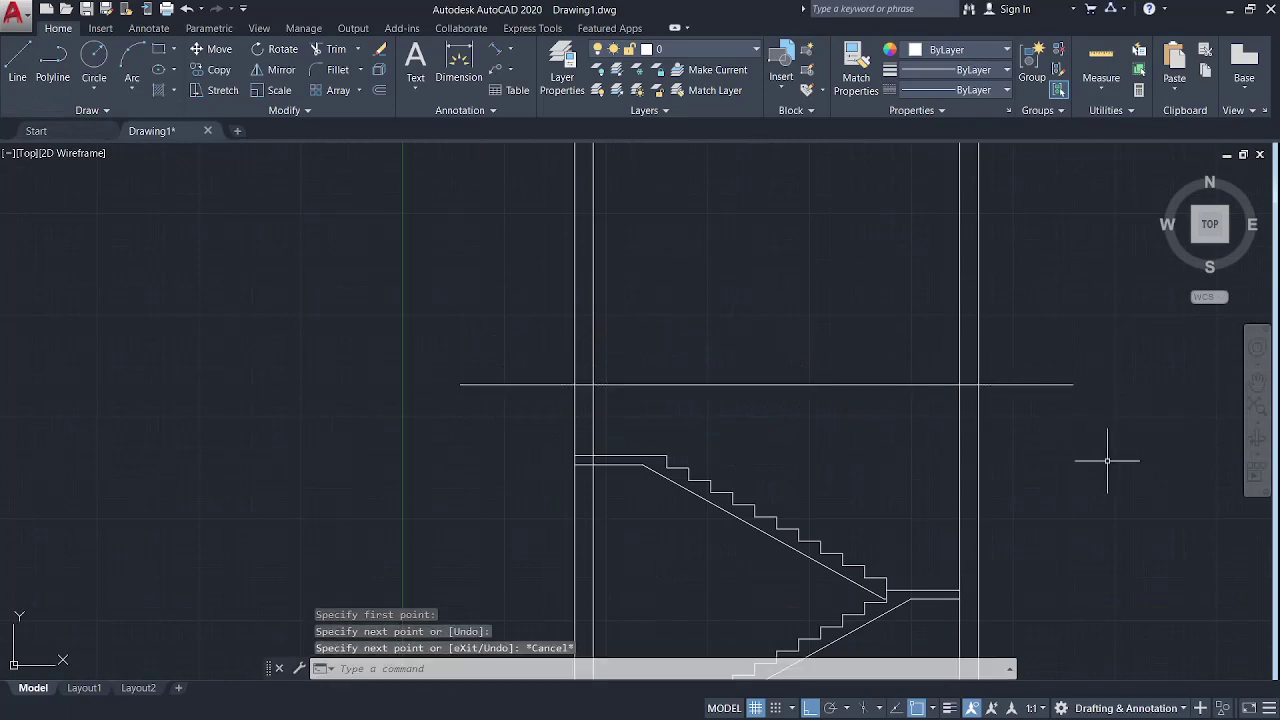
Step: Select and delete that long horizontal line at the top of the walls
scroll(1105, 457, "down", 2)
middle_click_drag(977, 380, 909, 272)
middle_click_drag(821, 241, 794, 371)
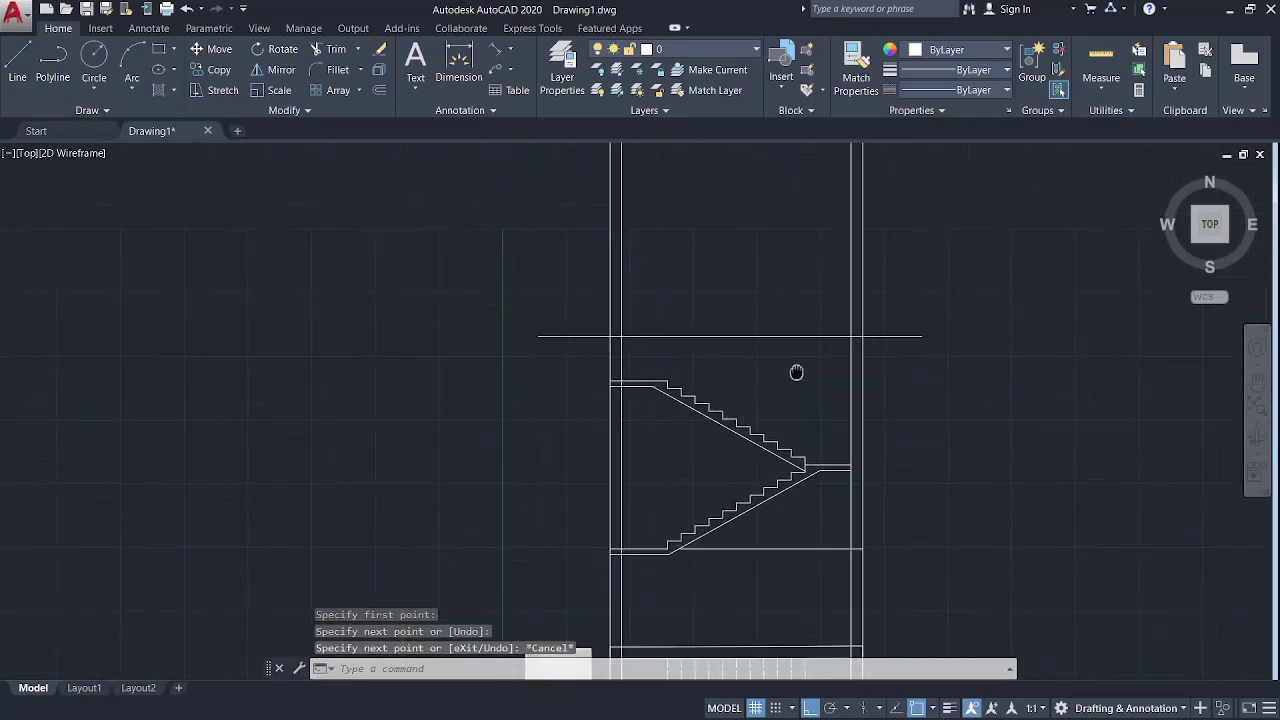
key("Escape")
left_click(729, 296)
left_click(757, 338)
left_click_drag(771, 343, 703, 265)
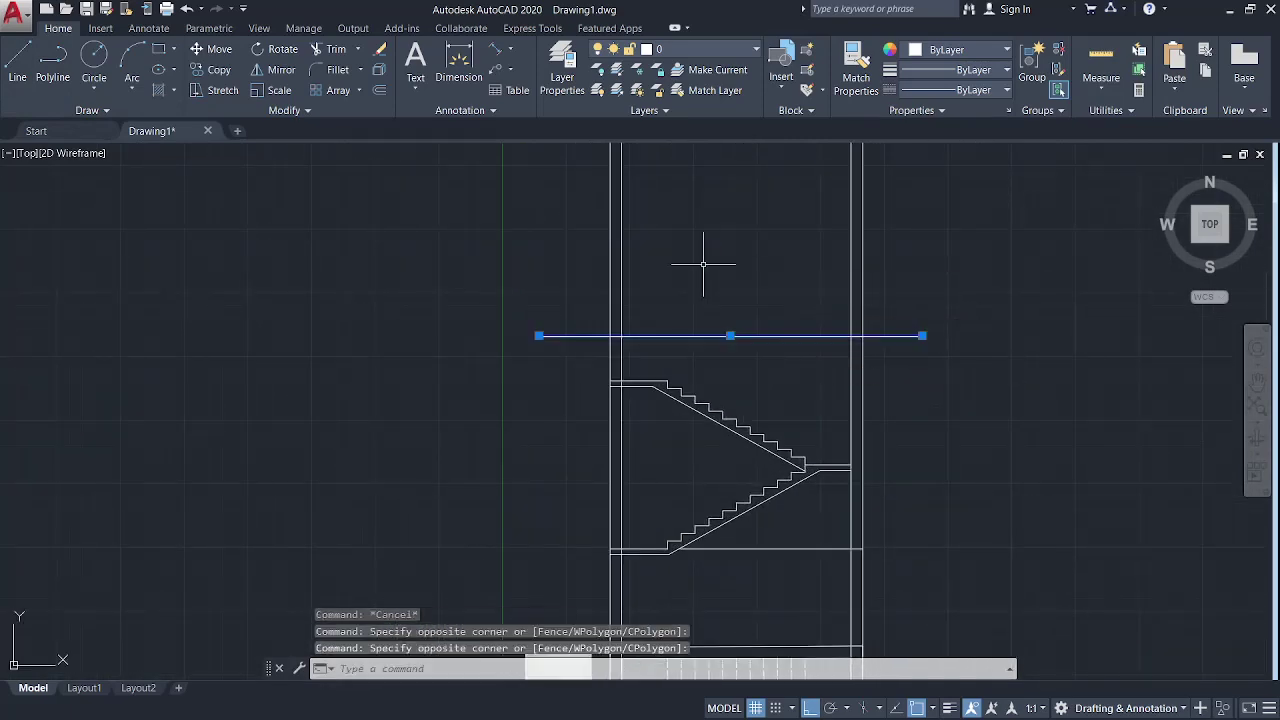
key("Delete")
Step: Draw a replacement top line across the walls, extending past the right wall
left_click(17, 65)
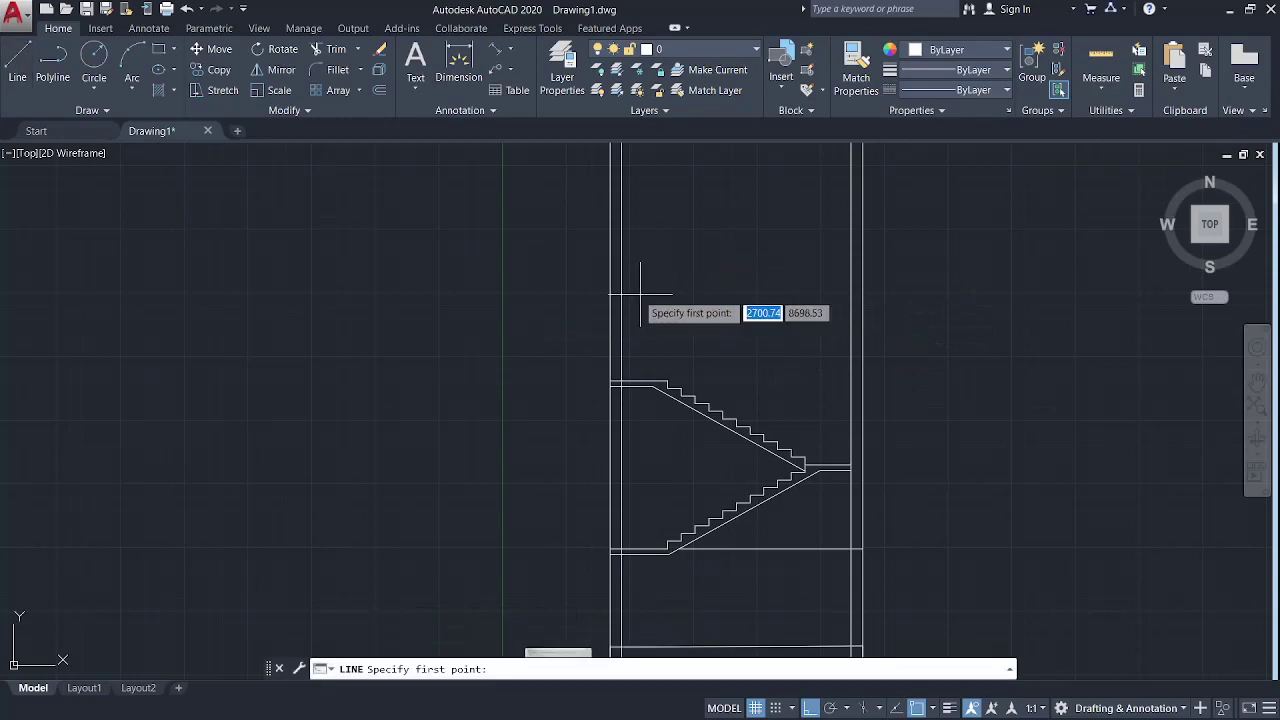
left_click(575, 293)
left_click(925, 290)
key("Escape")
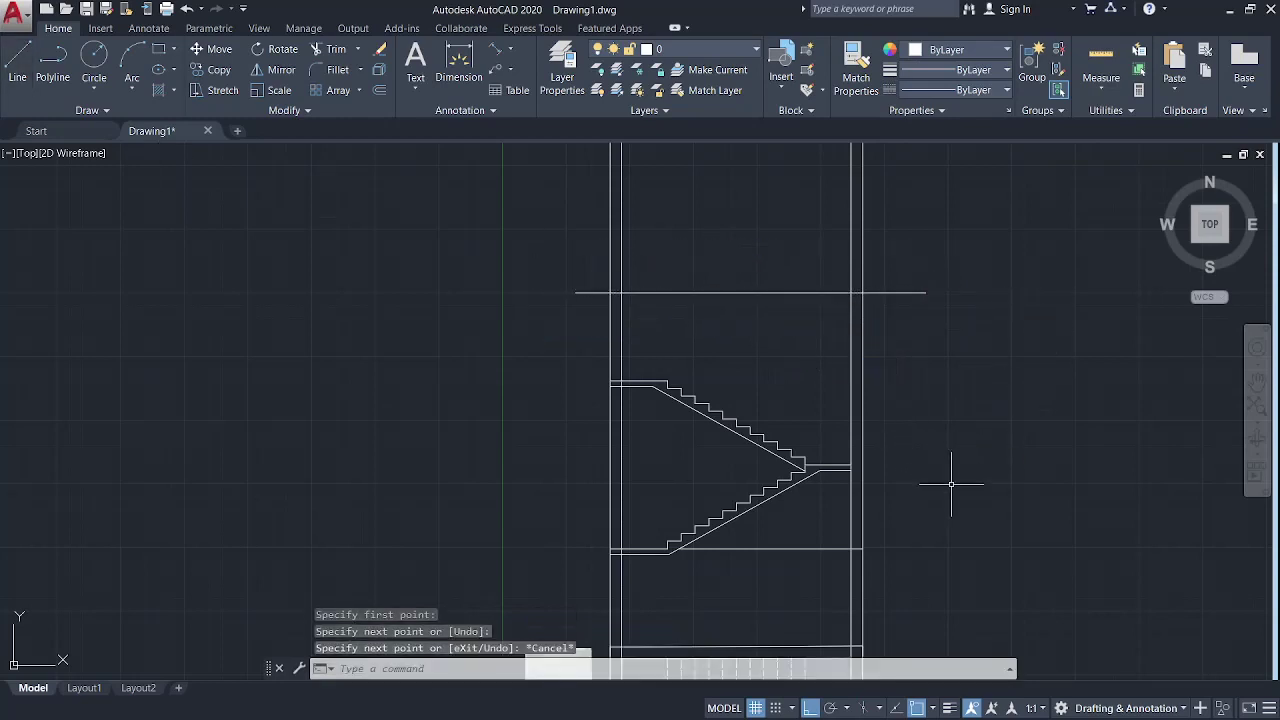
Step: Draw a ground line below the lower flight, extending past both walls
middle_click_drag(943, 480, 920, 366)
scroll(863, 466, "up", 4)
key("Return")
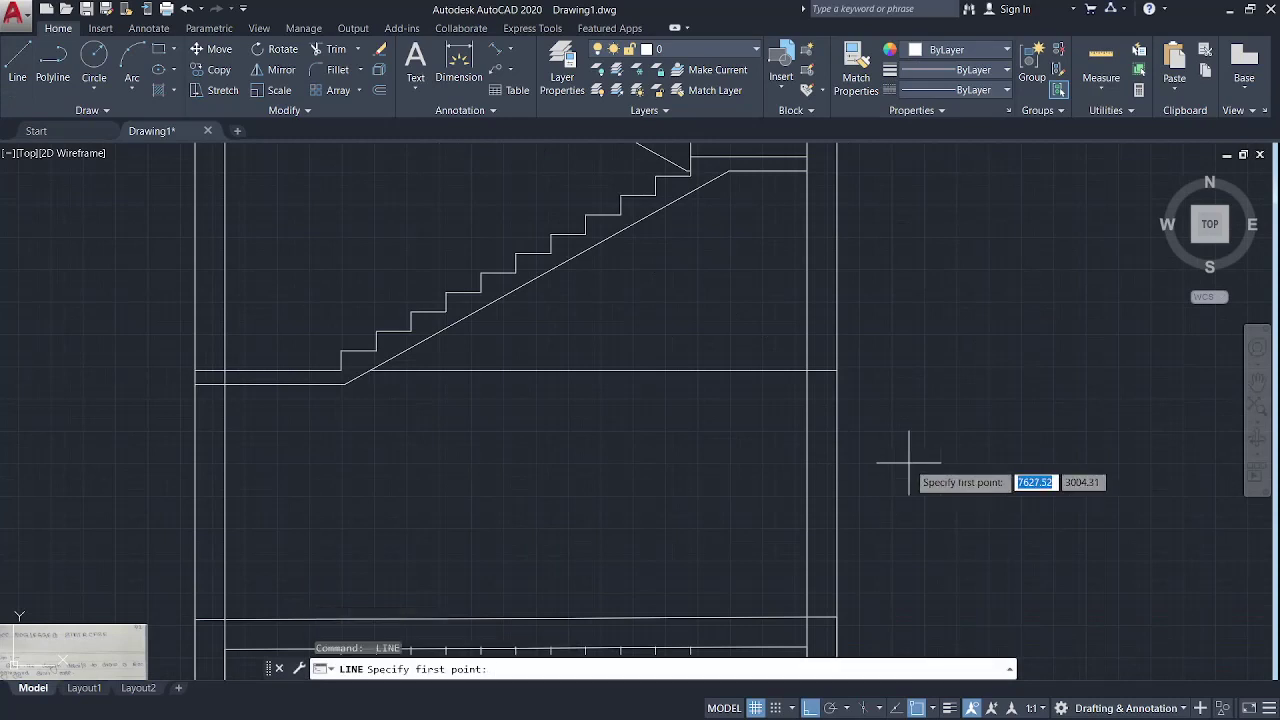
left_click(914, 466)
left_click(43, 467)
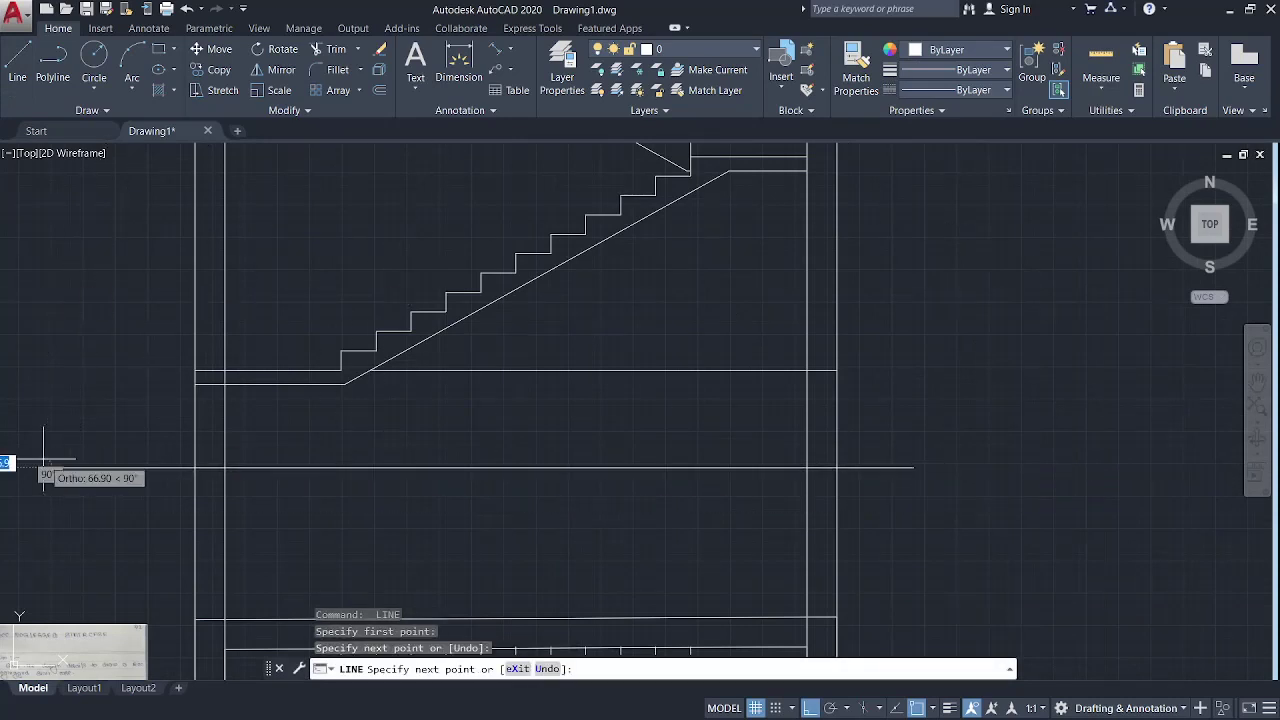
key("Escape")
middle_click_drag(495, 548, 578, 477)
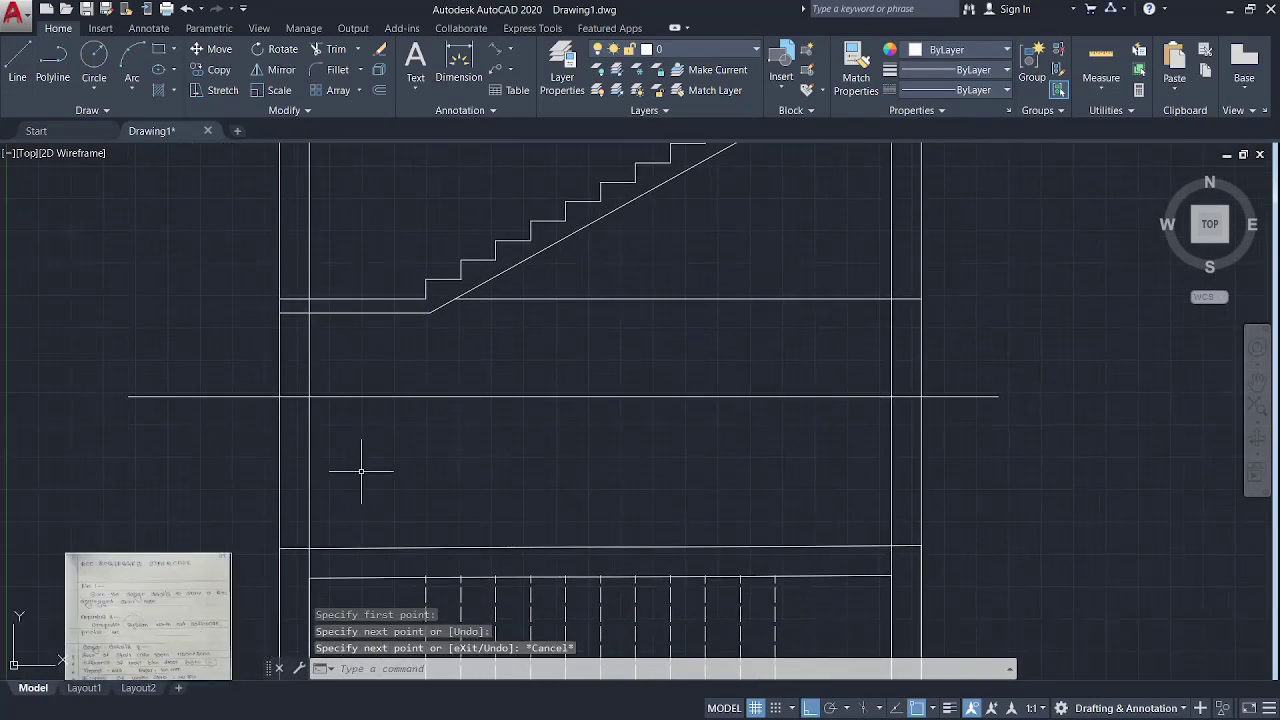
Step: Trim the wall lines that extend below the ground line
type("tr")
key("Return")
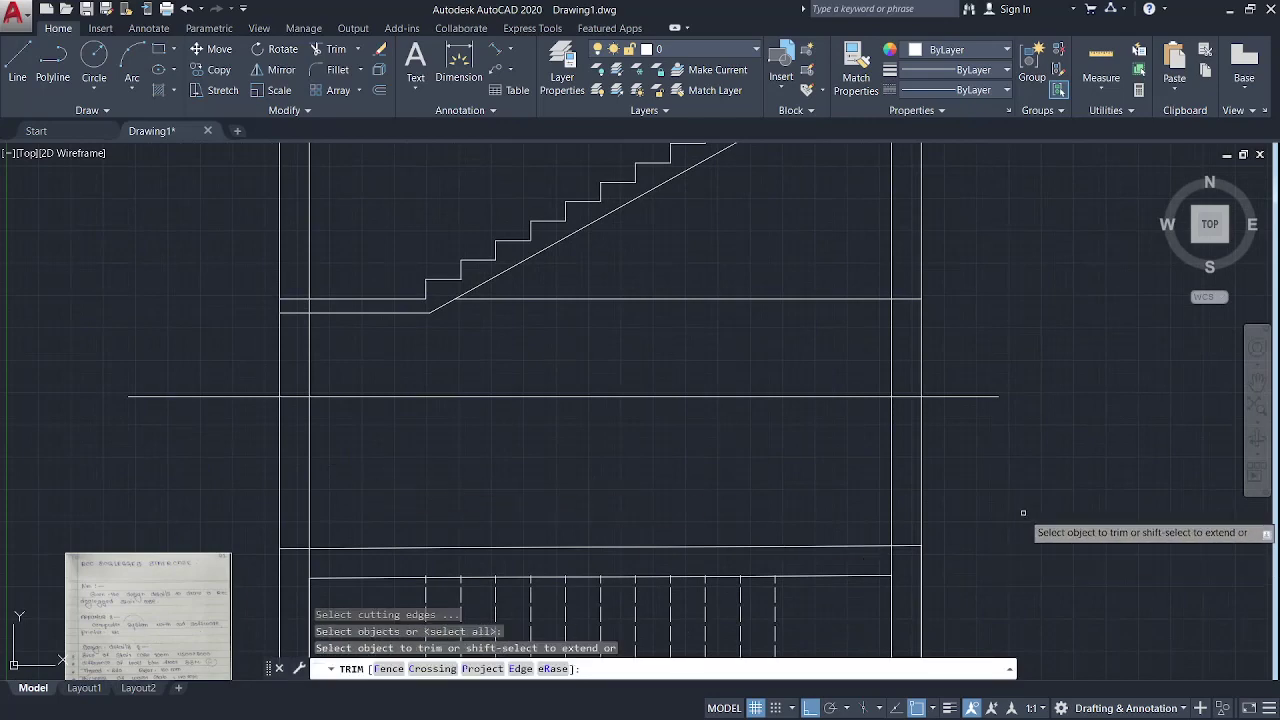
left_click(1023, 513)
left_click(224, 397)
scroll(920, 480, "down", 3)
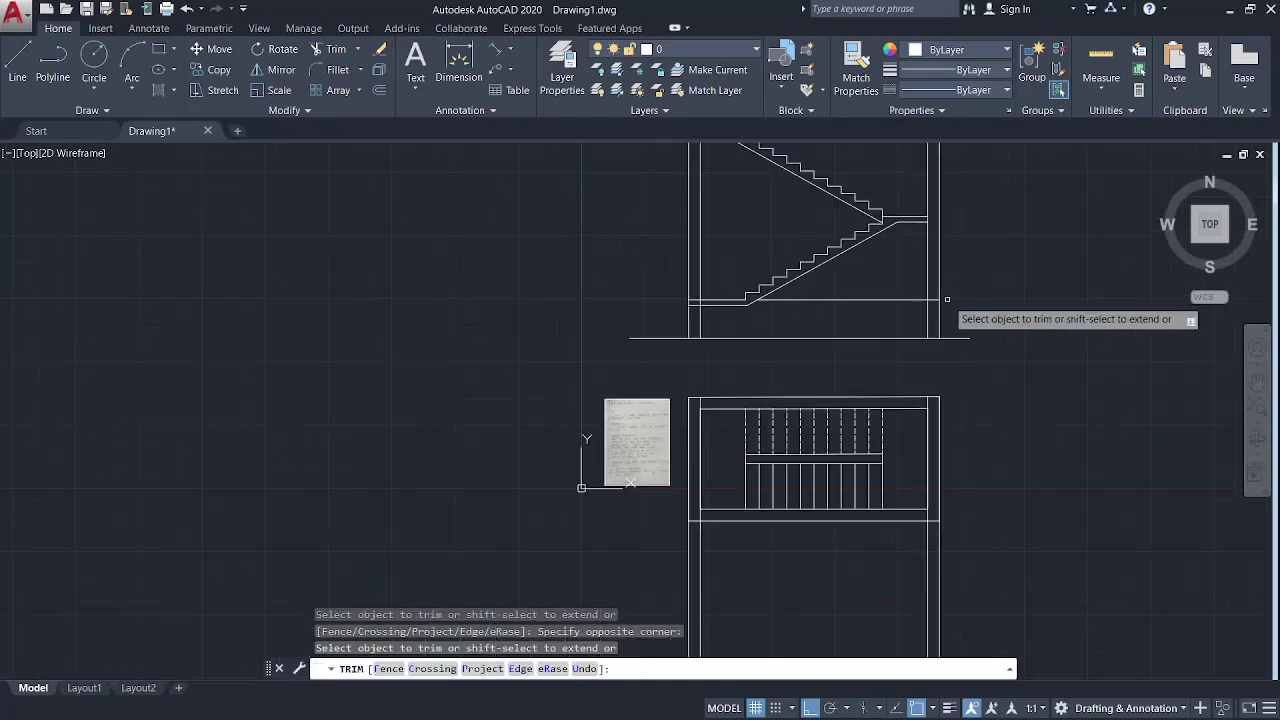
middle_click_drag(957, 320, 891, 554)
left_click(928, 286)
key("Escape")
type("tr")
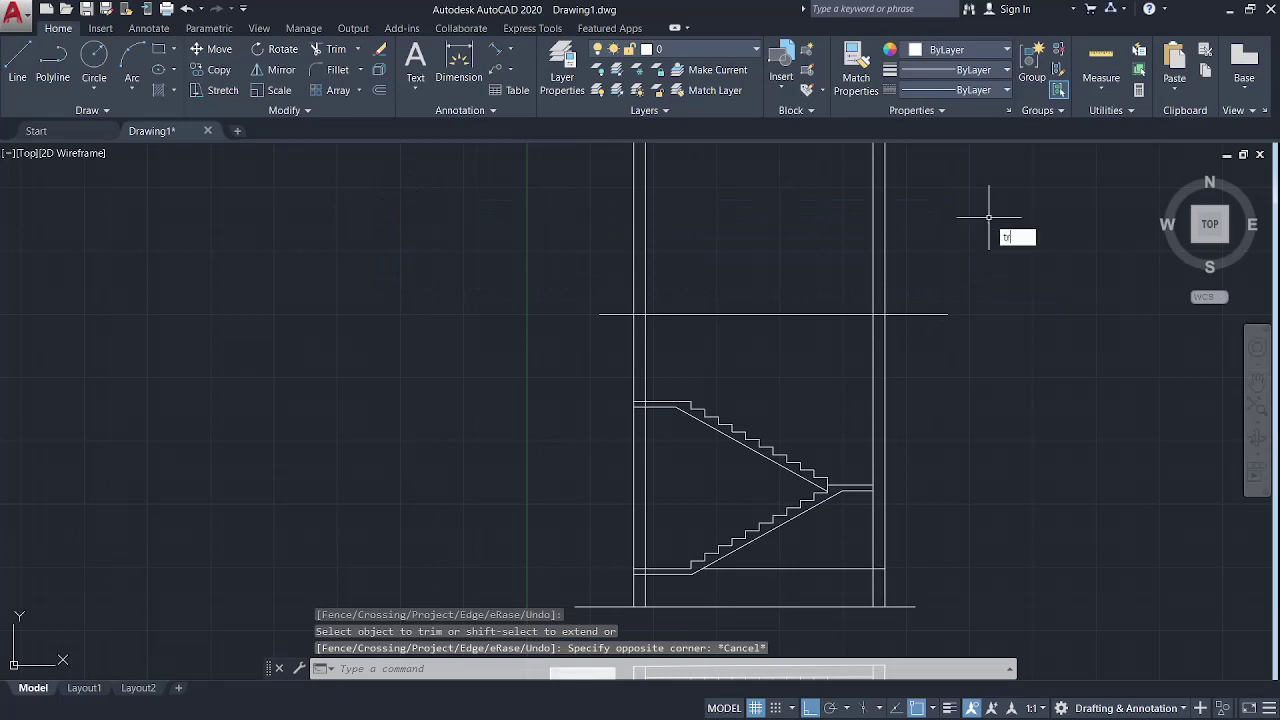
Step: Erase the four-line tall rectangle below the stair plan with a crossing window
key("Return")
left_click(979, 284)
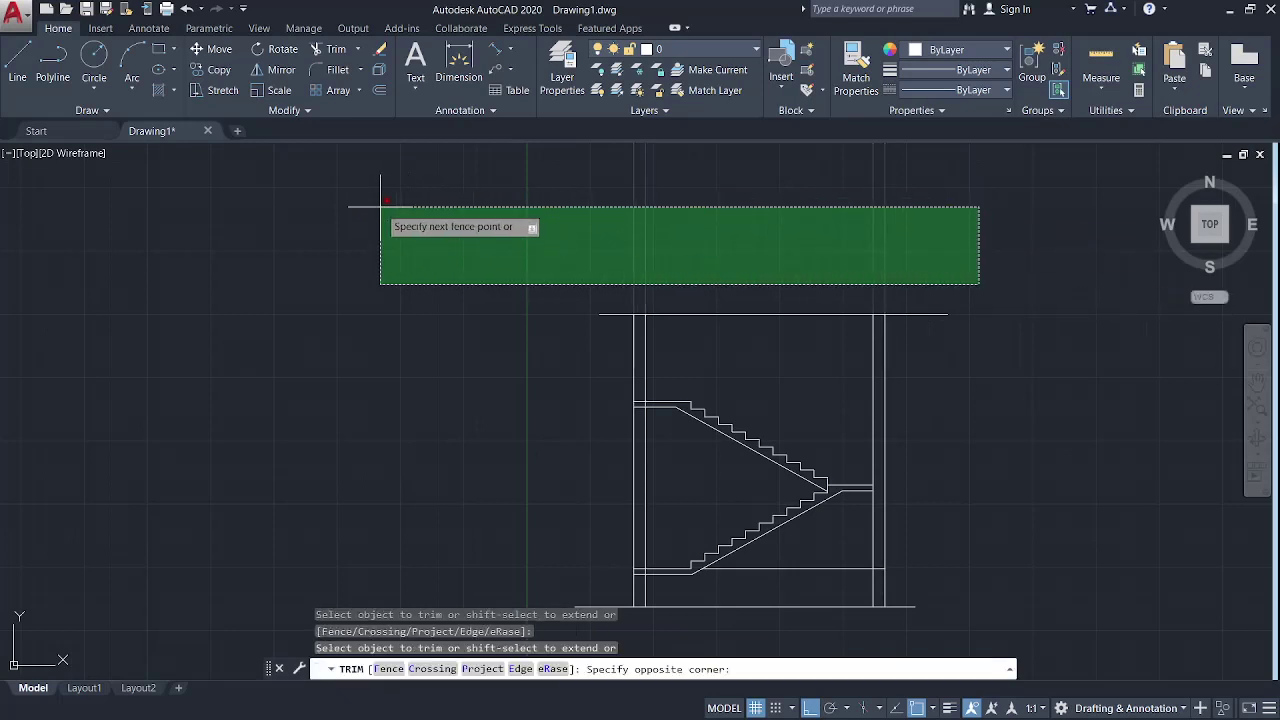
key("Escape")
scroll(749, 237, "down", 5)
middle_click_drag(1000, 330, 864, 370)
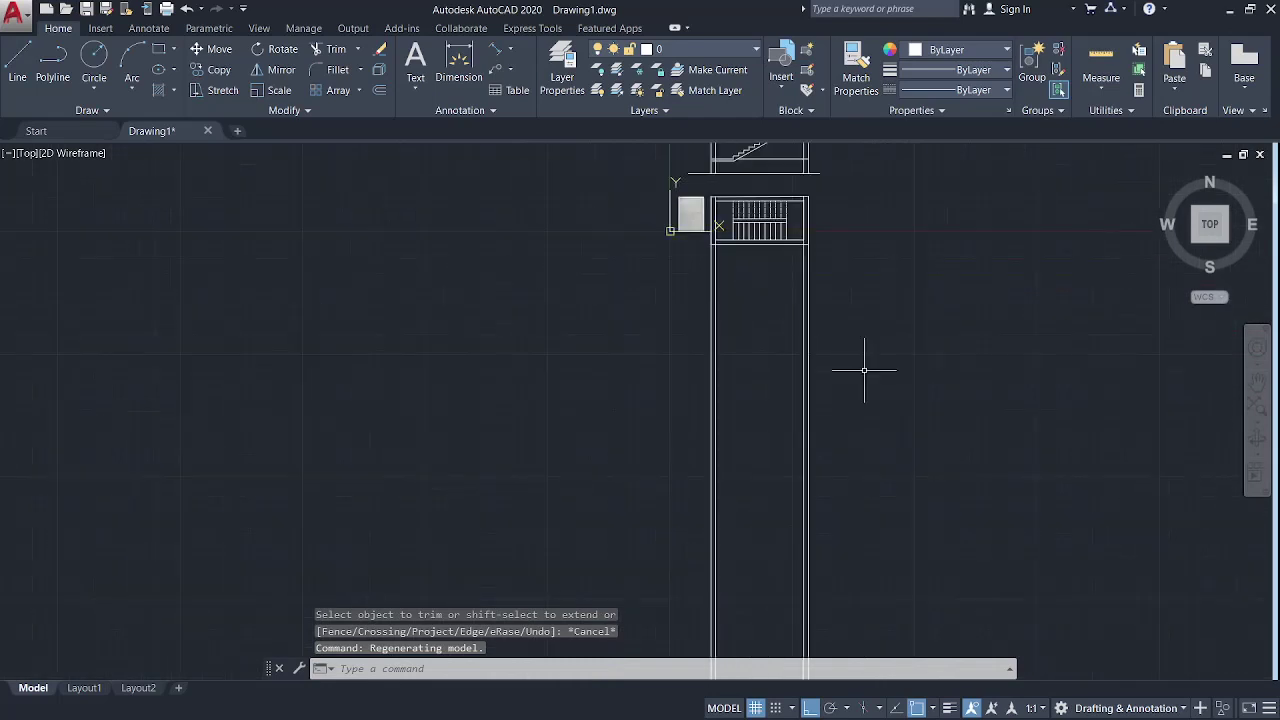
left_click(988, 394)
left_click(423, 320)
key("Delete")
Step: Zoom and pan to frame the stair elevation above the plan
scroll(840, 286, "down", 3)
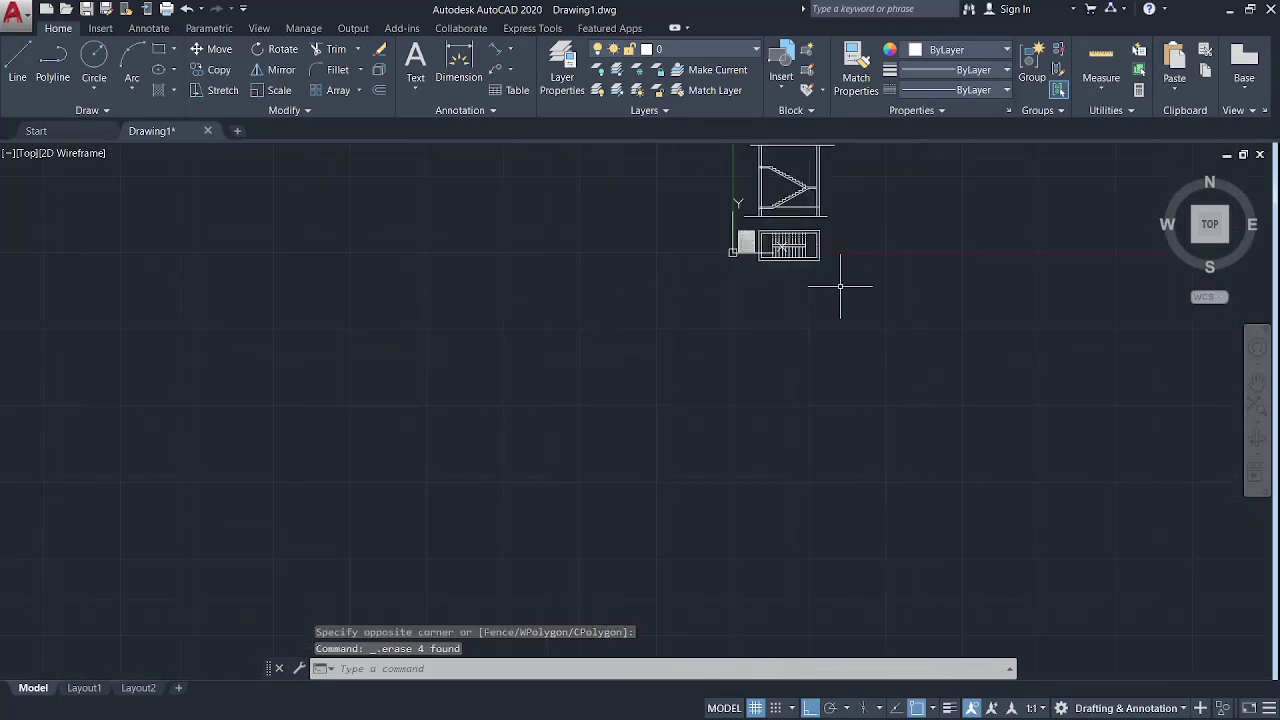
middle_click_drag(840, 286, 786, 371)
scroll(703, 287, "up", 5)
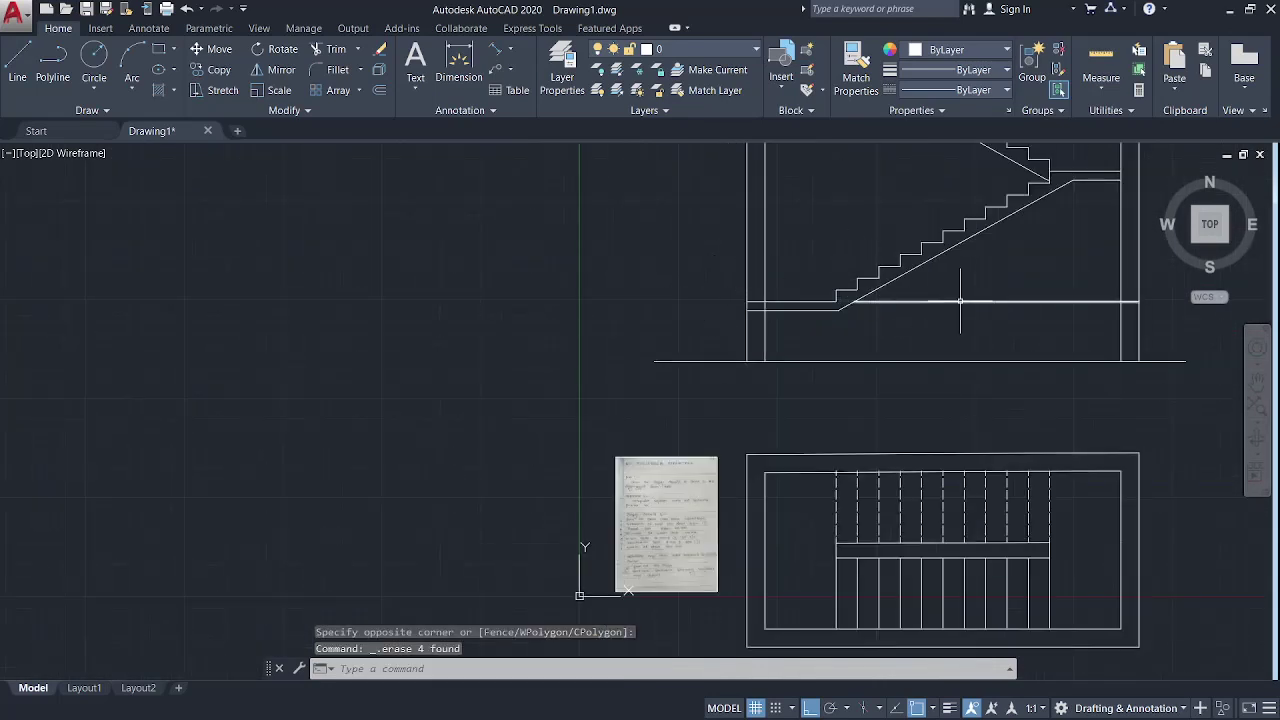
scroll(700, 350, "down", 2)
middle_click_drag(970, 333, 804, 383)
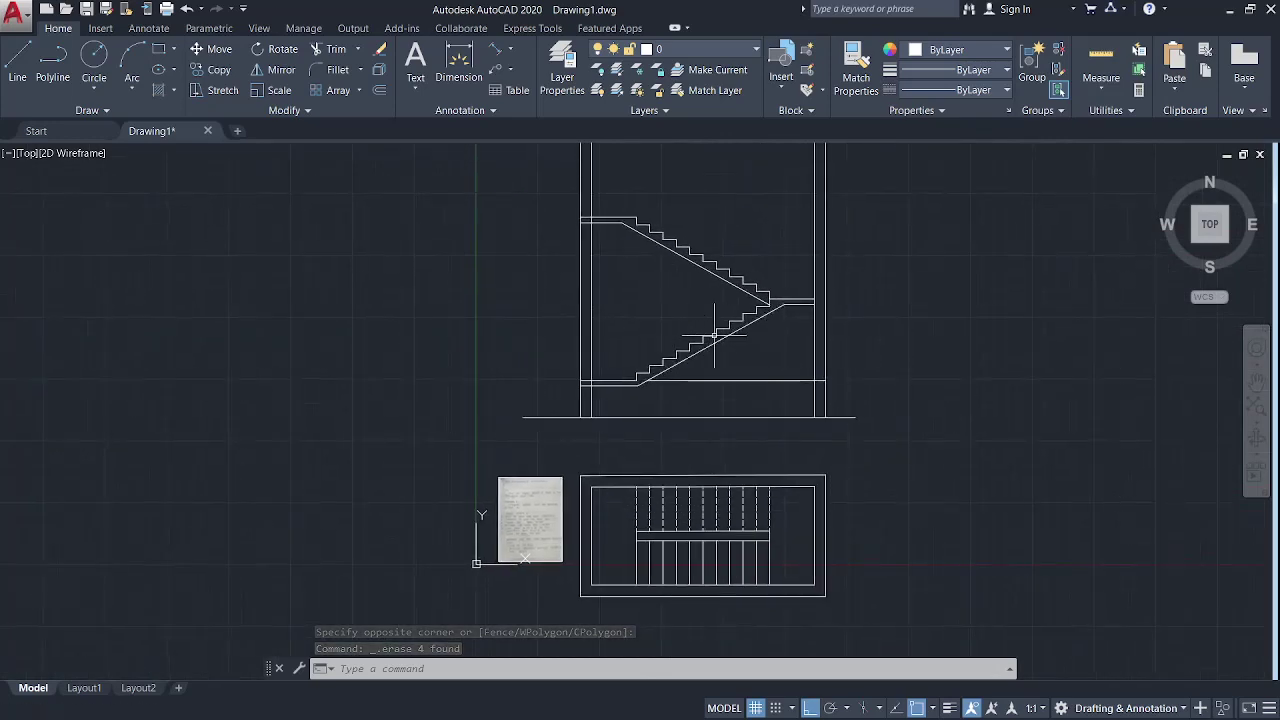
middle_click_drag(740, 356, 667, 371)
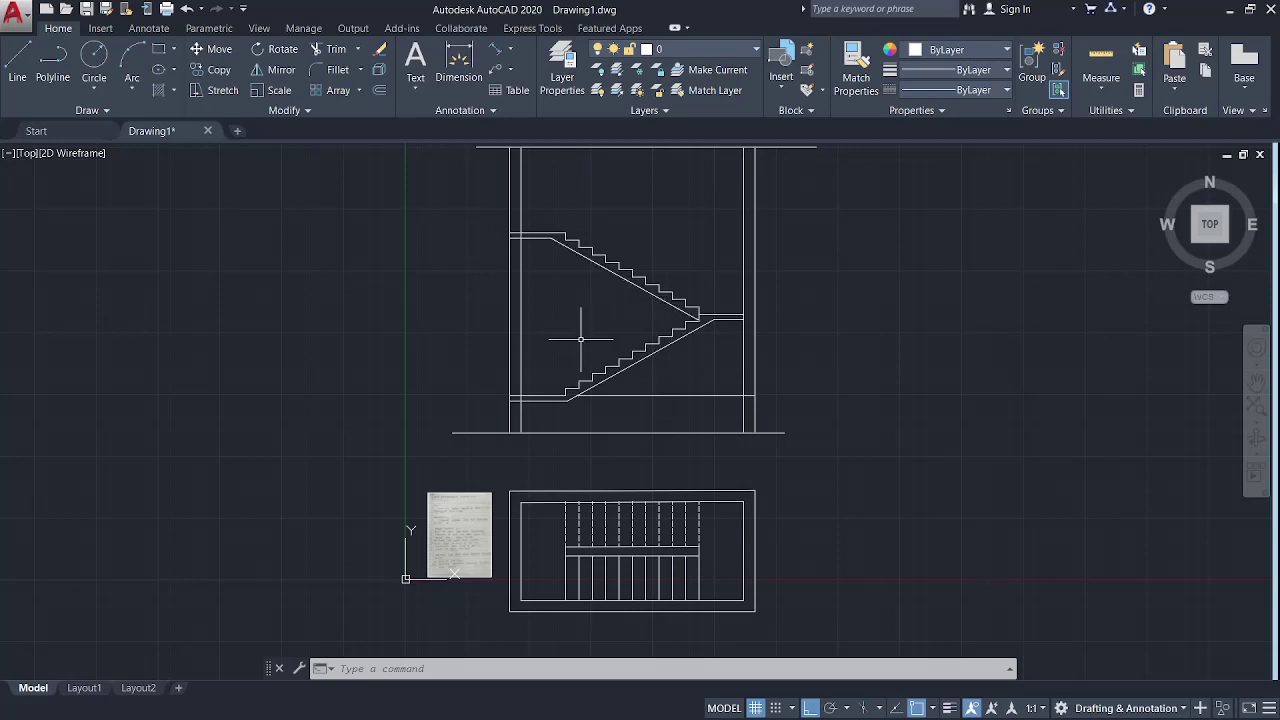
scroll(585, 345, "up", 2)
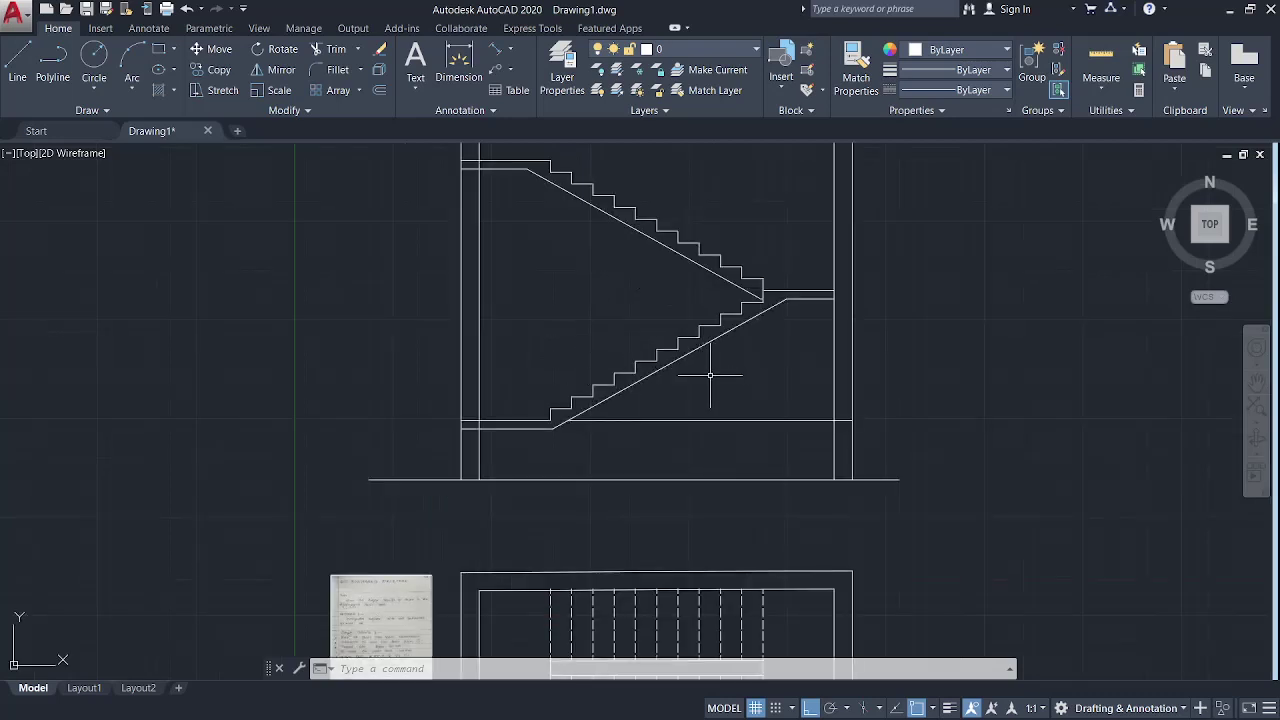